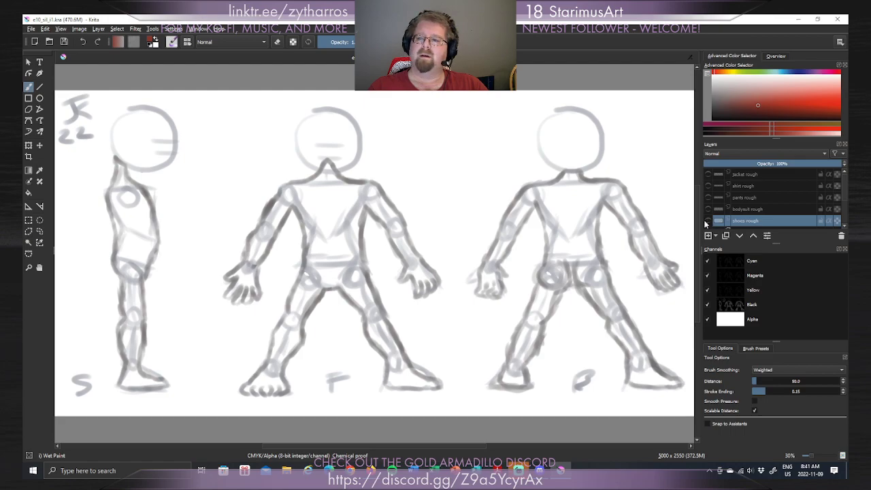
Make the shoes, bodysuit, pants, shirt and jacket rough layers visible.
{"action": "left_click", "coordinate": [708, 209]}
{"action": "left_click", "coordinate": [708, 198]}
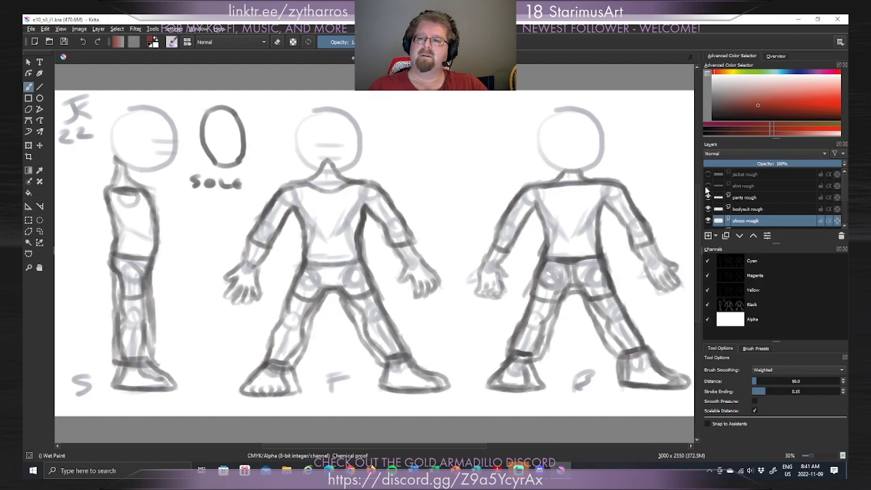
{"action": "left_click", "coordinate": [708, 186]}
{"action": "left_click", "coordinate": [708, 174]}
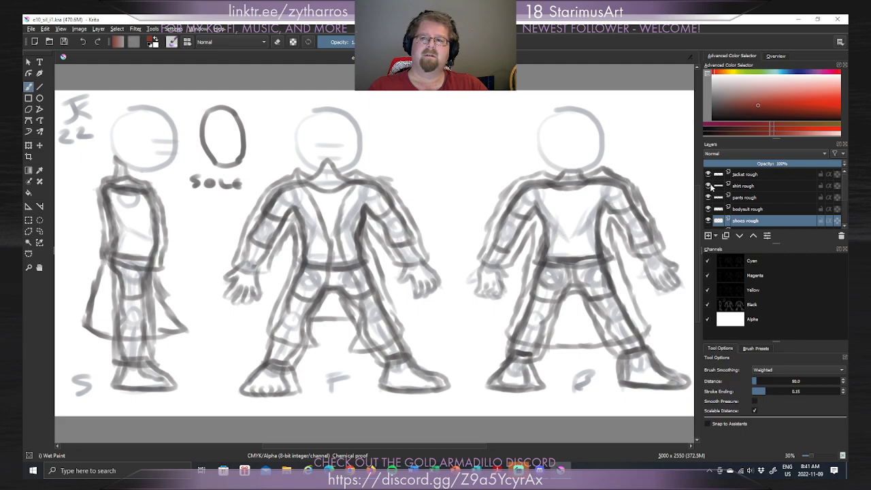
Add a new paint layer, move it above the jacket rough layer and rename it "head rough".
{"action": "left_click", "coordinate": [708, 235]}
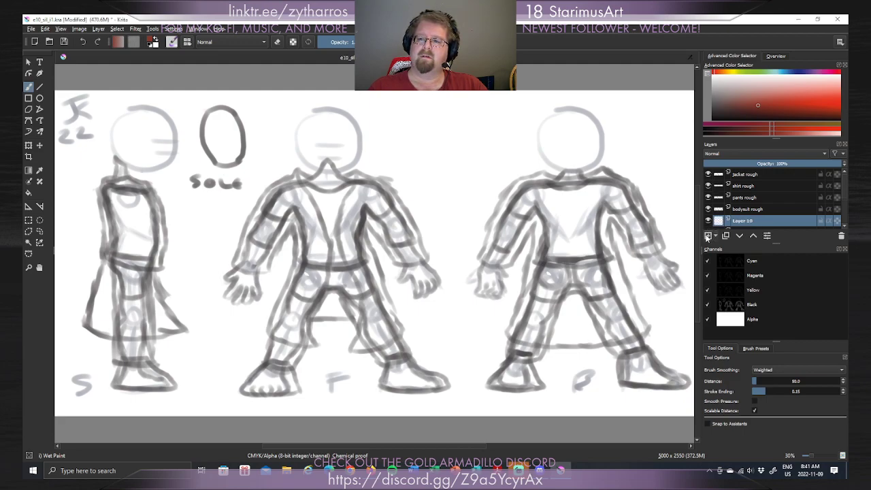
{"action": "left_click_drag", "start_coordinate": [760, 224], "coordinate": [766, 174]}
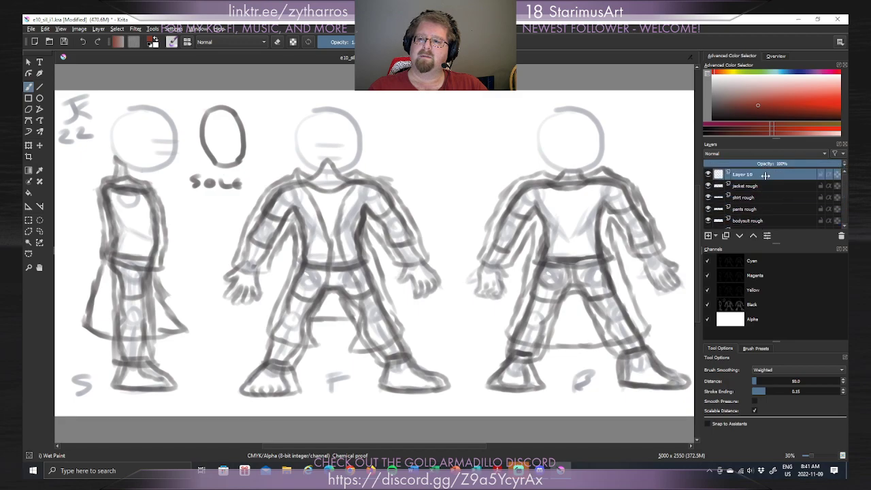
{"action": "double_click", "coordinate": [770, 179]}
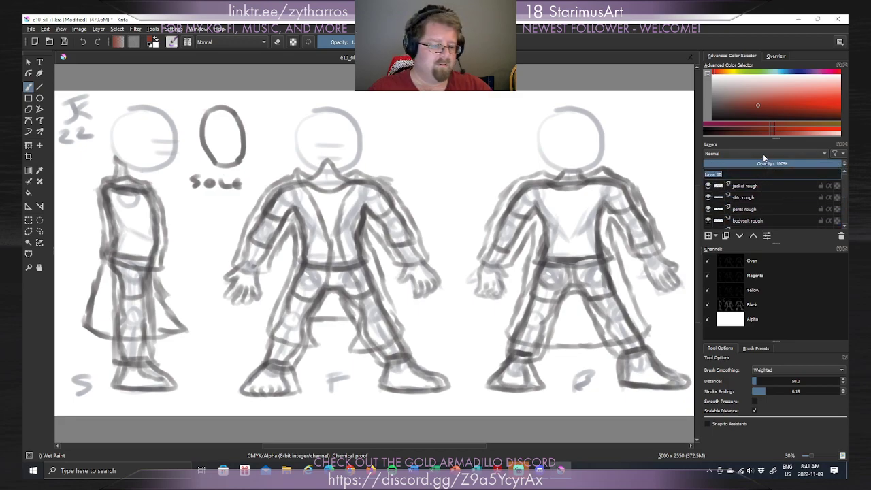
{"action": "type", "text": "head rough"}
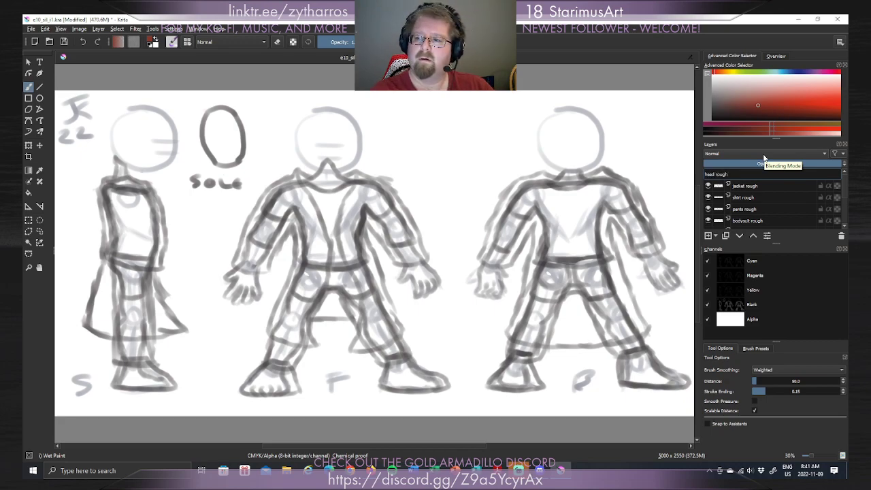
{"action": "key", "text": "Return"}
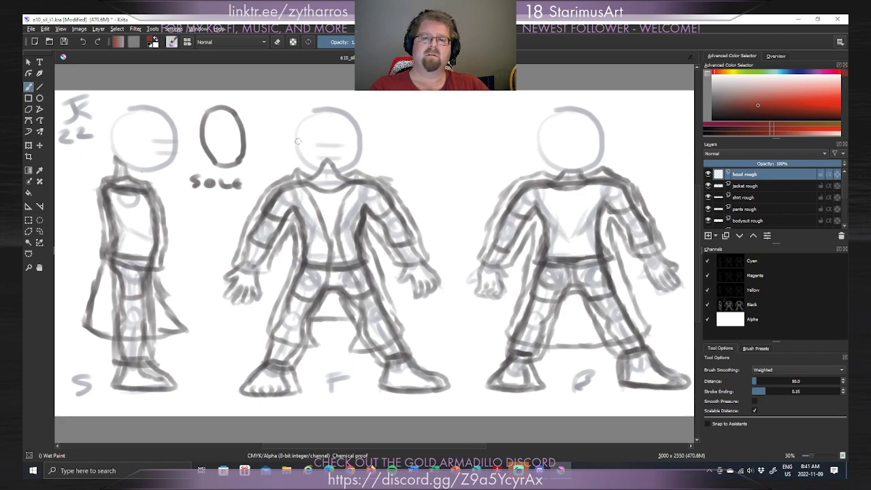
Undo the trial stroke on the front figure's head and sample the side figure's dark grey jacket outline as the brush colour.
{"action": "left_click_drag", "start_coordinate": [299, 139], "coordinate": [302, 151]}
{"action": "key", "text": "ctrl+z"}
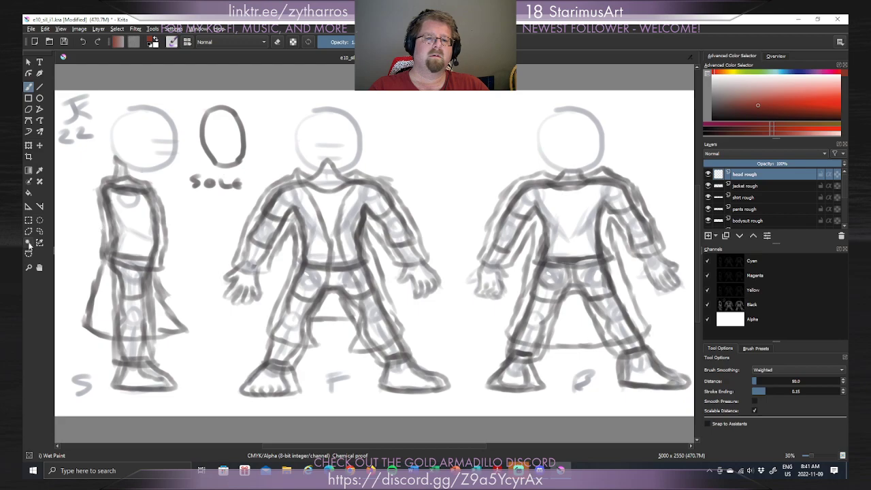
{"action": "left_click", "coordinate": [39, 171]}
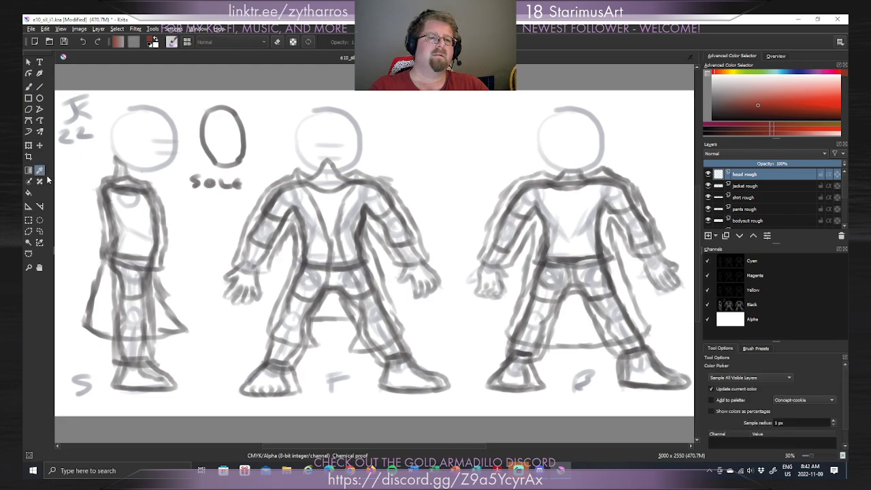
{"action": "left_click", "coordinate": [95, 299]}
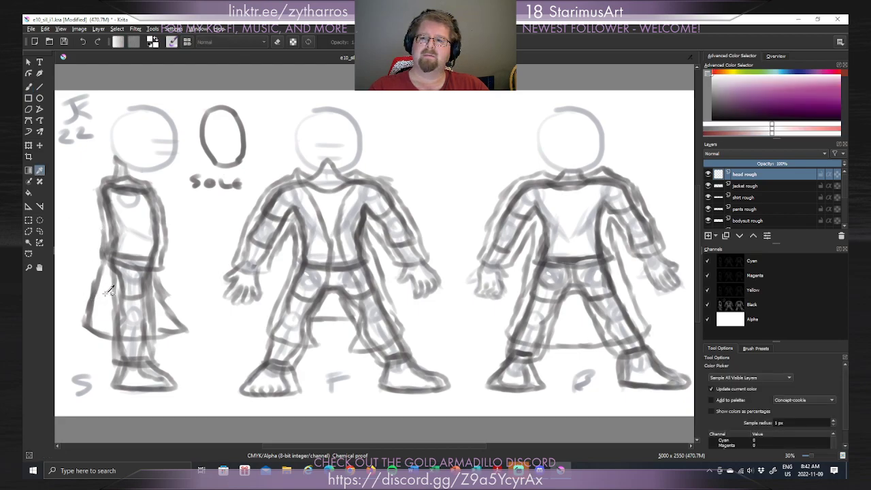
{"action": "left_click", "coordinate": [99, 293]}
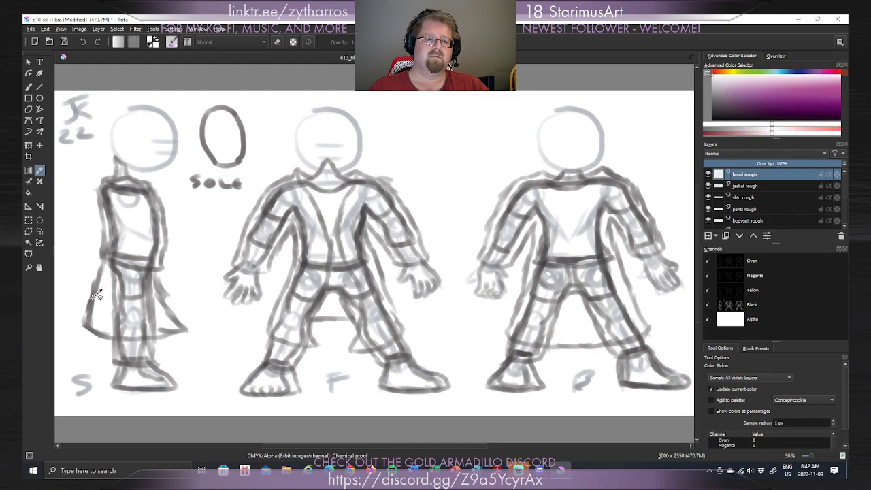
{"action": "left_click", "coordinate": [96, 297]}
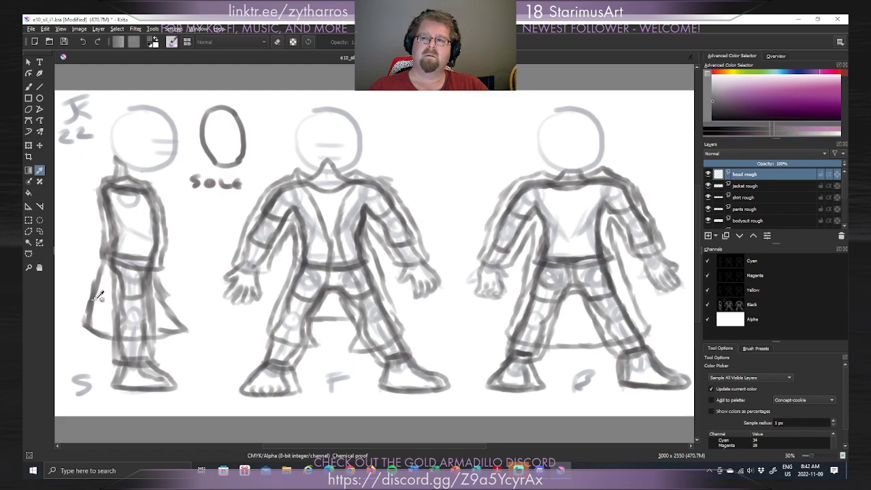
{"action": "left_click", "coordinate": [29, 86]}
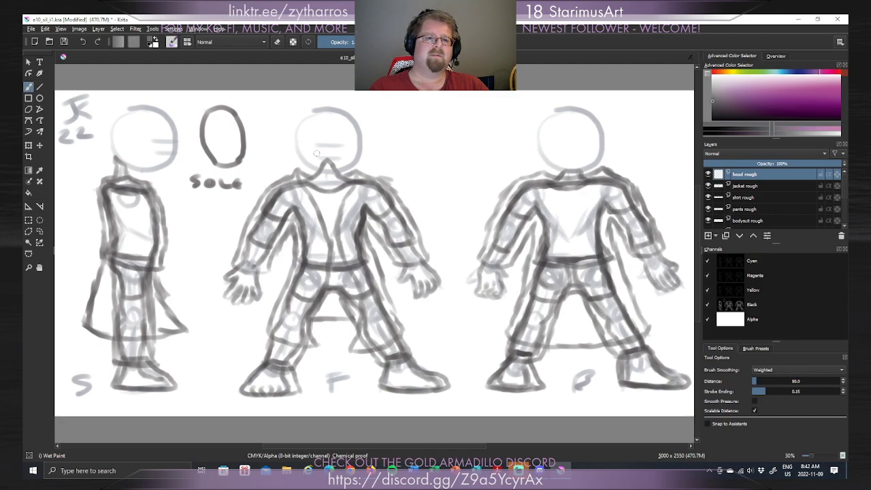
{"action": "left_click", "coordinate": [79, 31]}
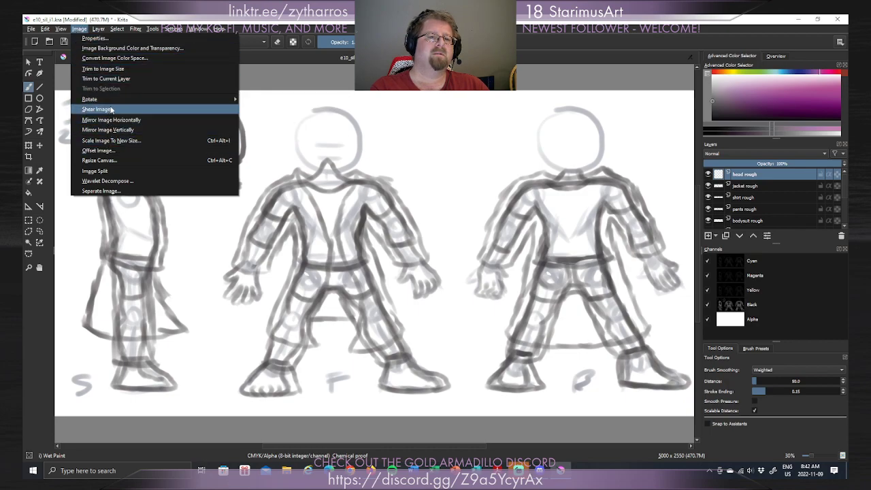
{"action": "left_click", "coordinate": [114, 41]}
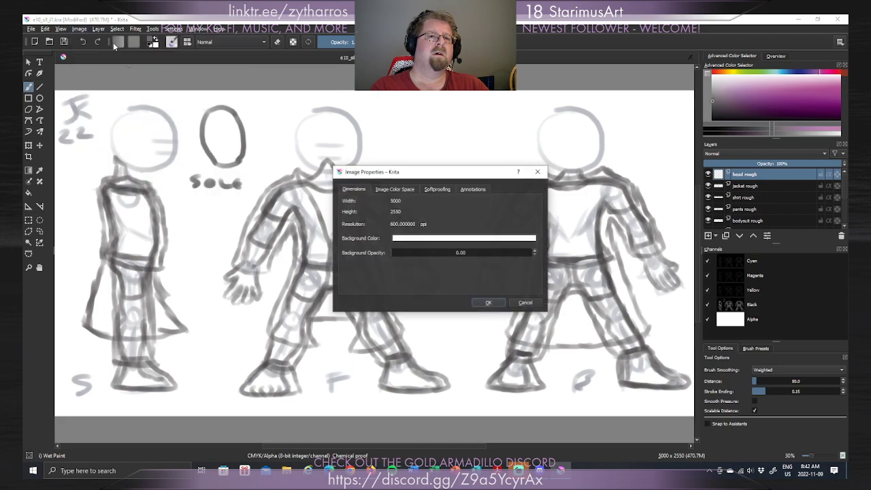
{"action": "key", "text": "Escape"}
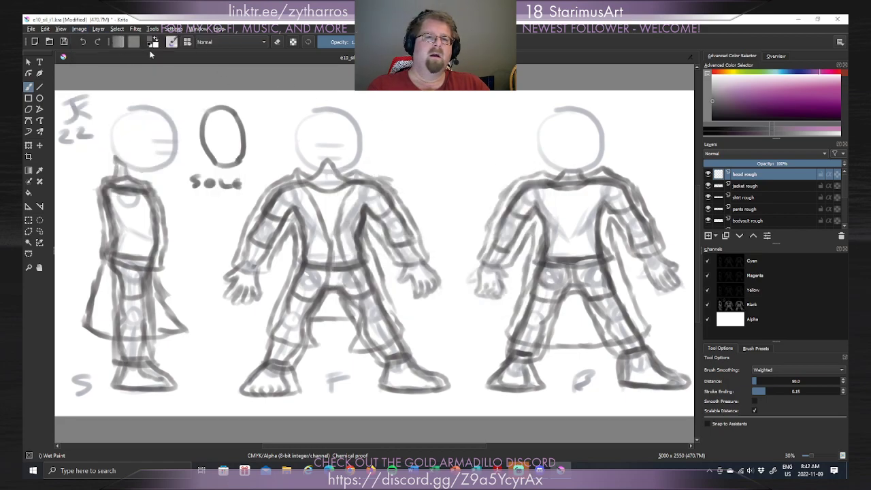
Resize the canvas to a height of 3000 px, keeping the existing drawing centred.
{"action": "left_click", "coordinate": [80, 28]}
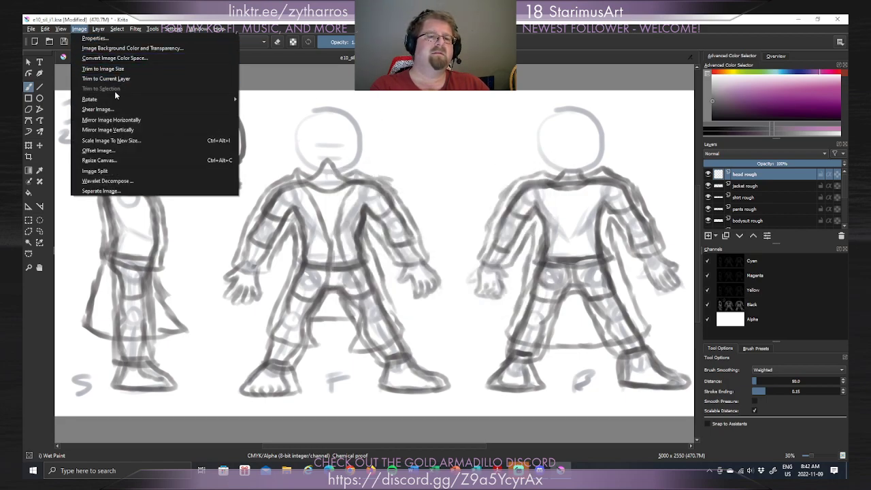
{"action": "left_click", "coordinate": [108, 161]}
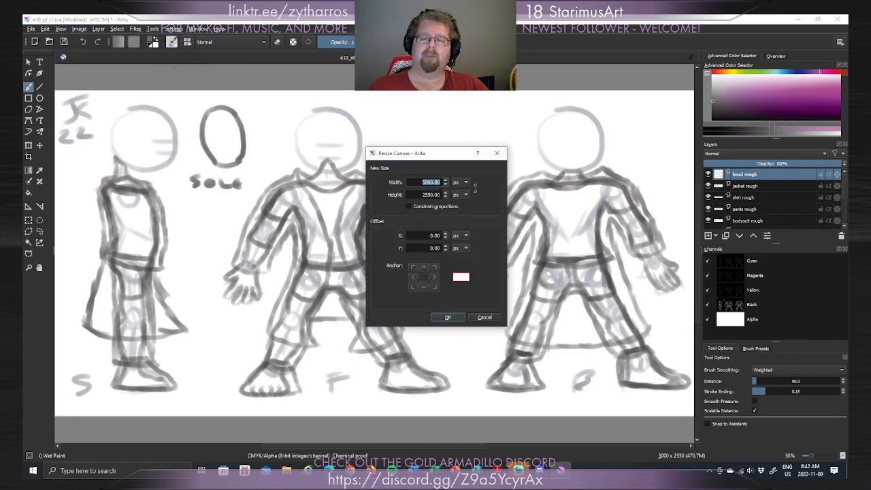
{"action": "left_click", "coordinate": [431, 195]}
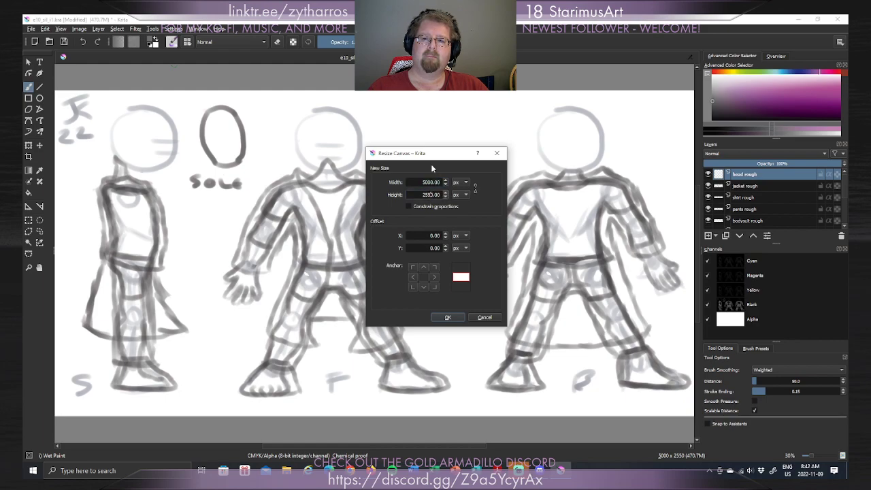
{"action": "key", "text": "BackSpace"}
{"action": "key", "text": "BackSpace"}
{"action": "key", "text": "BackSpace"}
{"action": "key", "text": "BackSpace"}
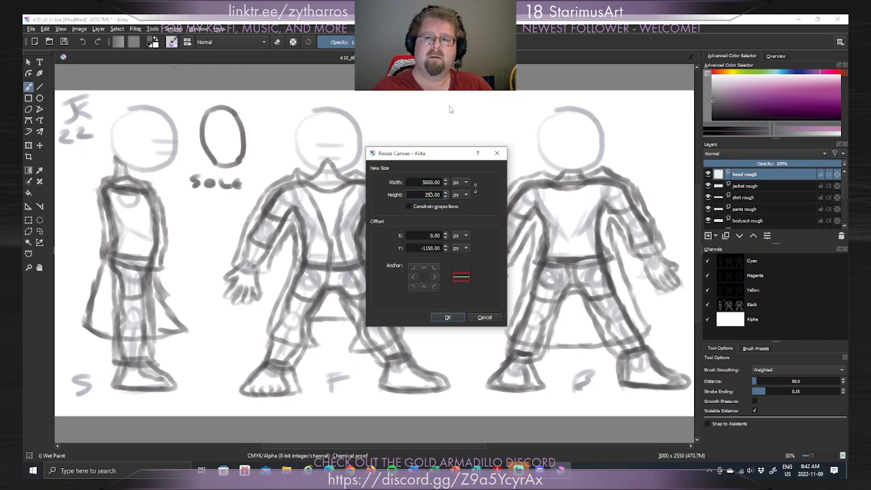
{"action": "type", "text": "3000"}
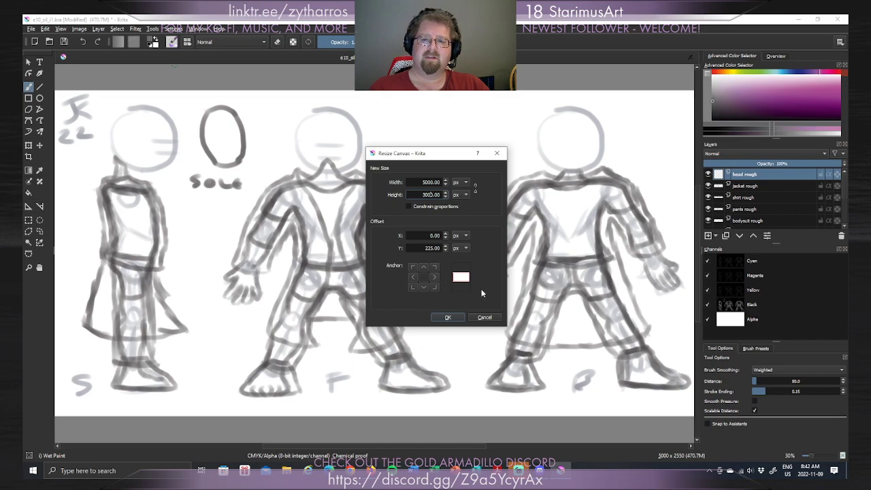
{"action": "left_click", "coordinate": [447, 318]}
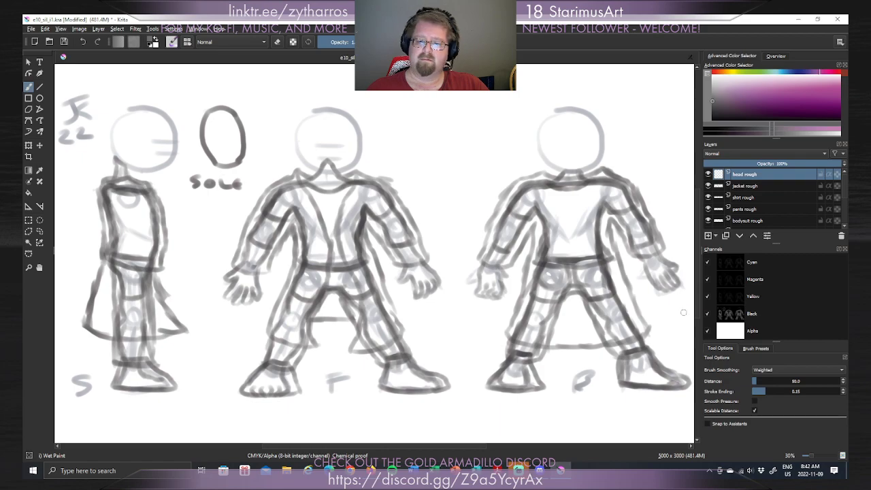
Outline the heads of the front, back and side figures on the head rough layer, giving the side head a face profile.
{"action": "left_click_drag", "start_coordinate": [812, 459], "coordinate": [810, 460]}
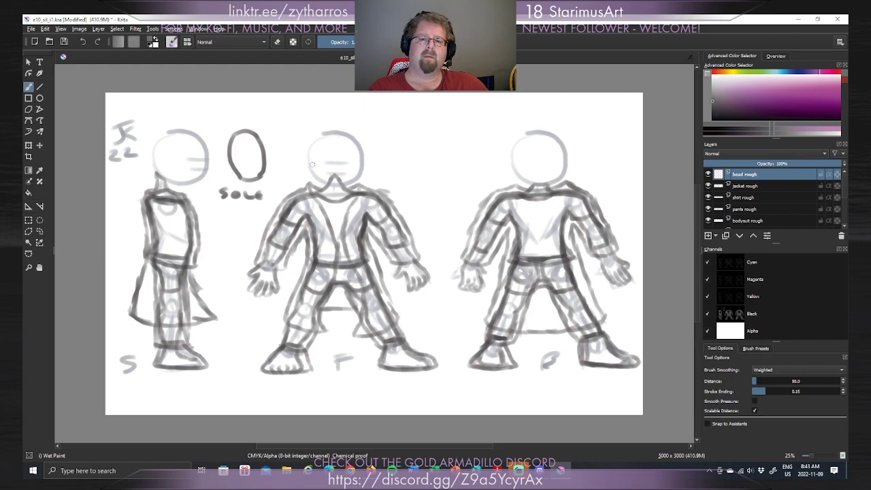
{"action": "mouse_move", "coordinate": [309, 167]}
{"action": "left_mouse_down"}
{"action": "mouse_move", "coordinate": [346, 185]}
{"action": "mouse_move", "coordinate": [356, 176]}
{"action": "mouse_move", "coordinate": [359, 166]}
{"action": "mouse_move", "coordinate": [350, 178]}
{"action": "mouse_move", "coordinate": [360, 139]}
{"action": "mouse_move", "coordinate": [358, 151]}
{"action": "left_mouse_up"}
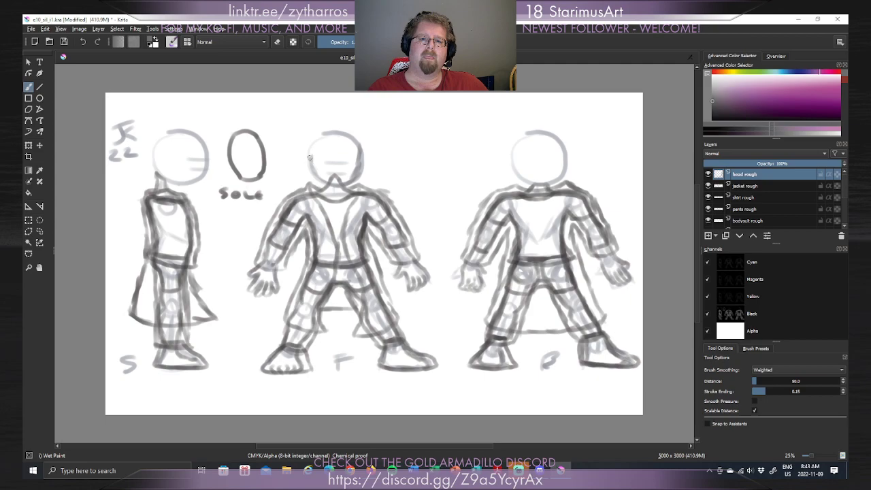
{"action": "mouse_move", "coordinate": [322, 141]}
{"action": "left_mouse_down"}
{"action": "mouse_move", "coordinate": [314, 136]}
{"action": "mouse_move", "coordinate": [355, 133]}
{"action": "mouse_move", "coordinate": [347, 136]}
{"action": "mouse_move", "coordinate": [363, 156]}
{"action": "mouse_move", "coordinate": [360, 166]}
{"action": "mouse_move", "coordinate": [314, 184]}
{"action": "left_mouse_up"}
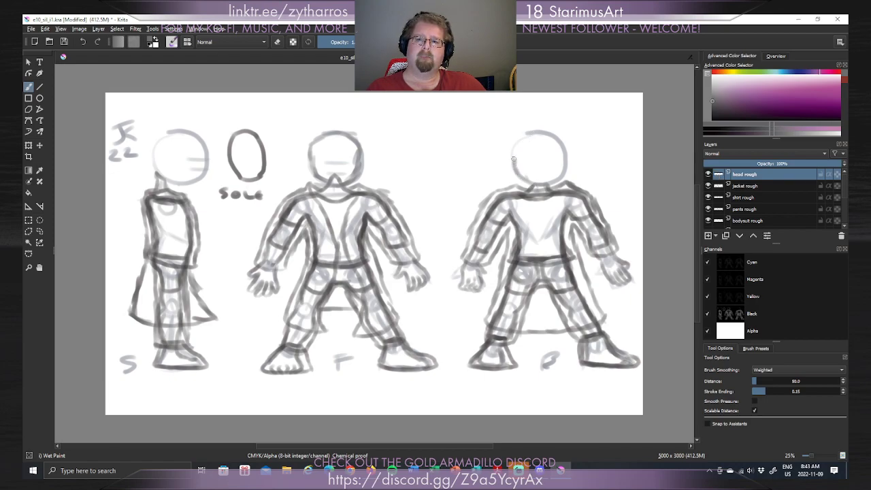
{"action": "mouse_move", "coordinate": [511, 156]}
{"action": "left_mouse_down"}
{"action": "mouse_move", "coordinate": [527, 134]}
{"action": "mouse_move", "coordinate": [564, 163]}
{"action": "mouse_move", "coordinate": [557, 183]}
{"action": "mouse_move", "coordinate": [545, 184]}
{"action": "left_mouse_up"}
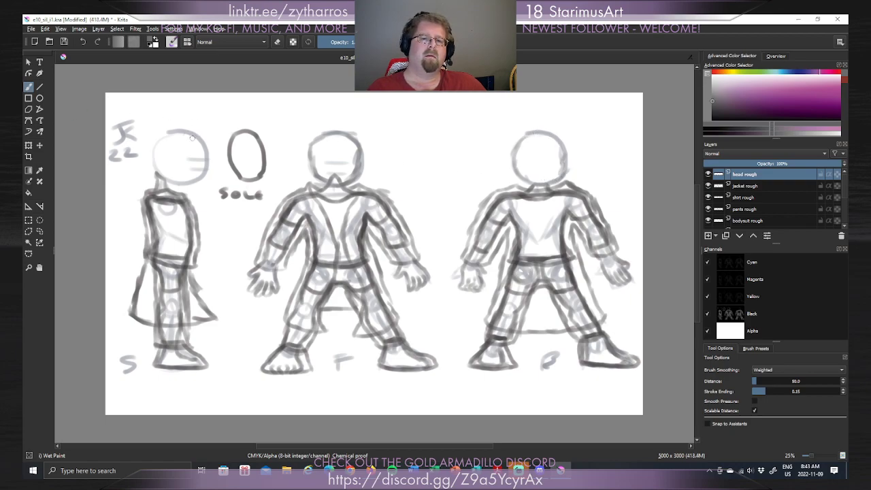
{"action": "mouse_move", "coordinate": [186, 133]}
{"action": "left_mouse_down"}
{"action": "mouse_move", "coordinate": [210, 170]}
{"action": "mouse_move", "coordinate": [175, 184]}
{"action": "mouse_move", "coordinate": [161, 180]}
{"action": "left_mouse_up"}
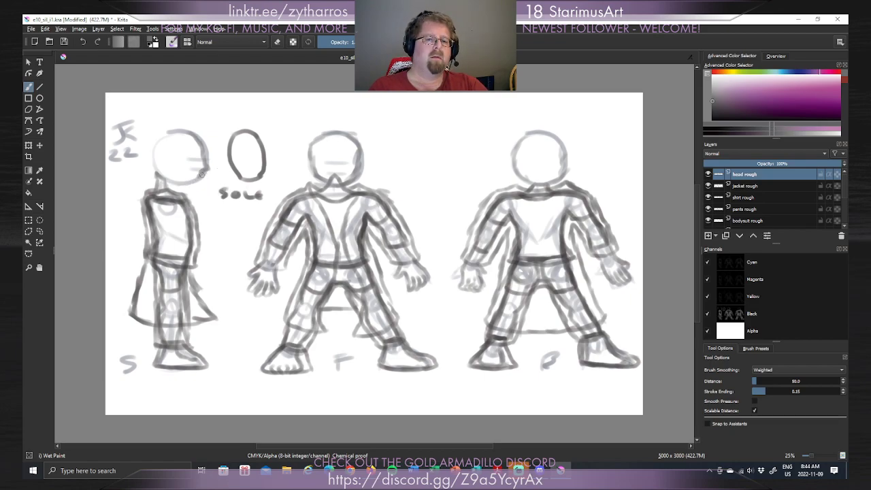
{"action": "mouse_move", "coordinate": [201, 181]}
{"action": "left_mouse_down"}
{"action": "mouse_move", "coordinate": [165, 184]}
{"action": "mouse_move", "coordinate": [150, 160]}
{"action": "mouse_move", "coordinate": [150, 140]}
{"action": "mouse_move", "coordinate": [170, 131]}
{"action": "left_mouse_up"}
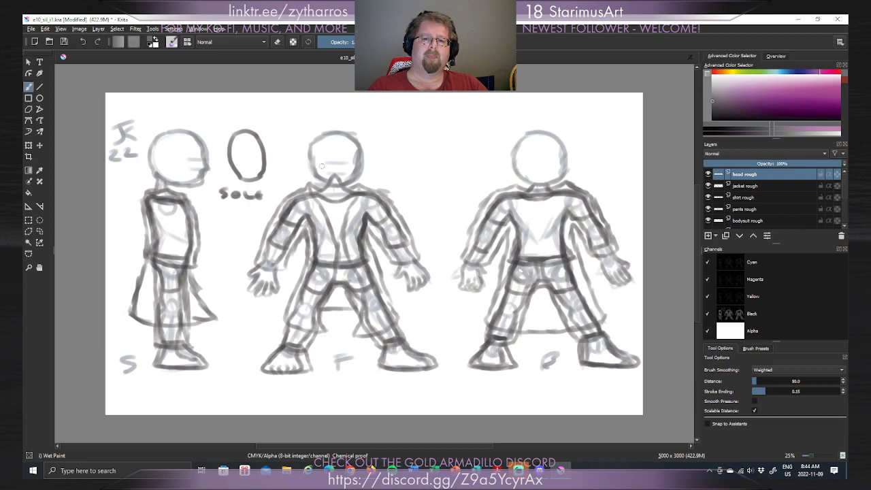
Draw squared eyes and a mouth on the front head, and a matching eye and mouth on the side head.
{"action": "left_click_drag", "start_coordinate": [334, 162], "coordinate": [320, 156]}
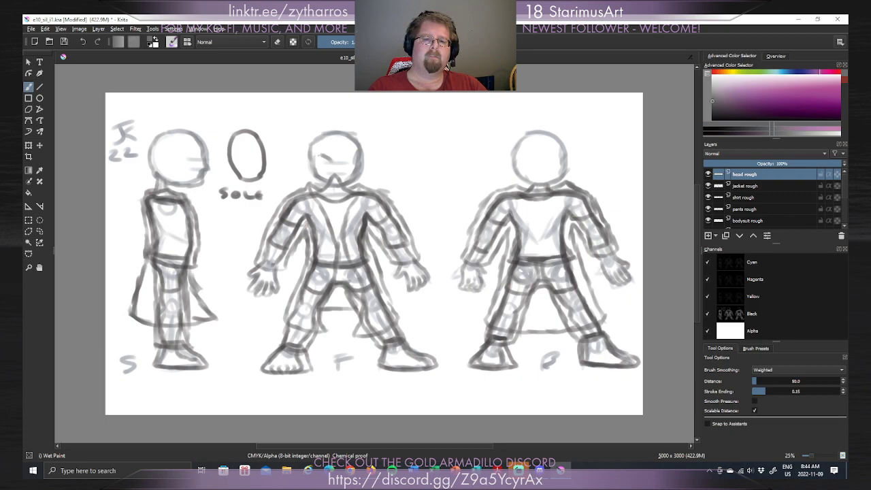
{"action": "left_click", "coordinate": [344, 159], "text": "ctrl"}
{"action": "left_click", "coordinate": [344, 160], "text": "ctrl"}
{"action": "key", "text": "ctrl+z"}
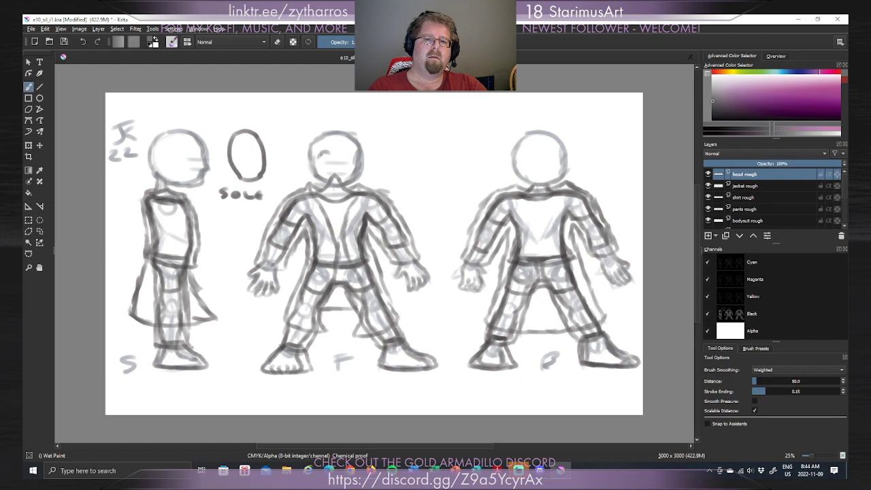
{"action": "key", "text": "ctrl"}
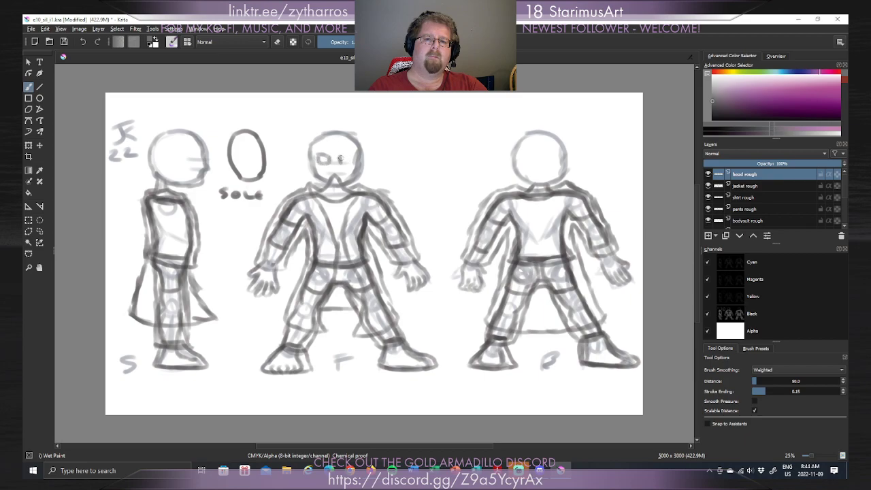
{"action": "mouse_move", "coordinate": [344, 153]}
{"action": "left_mouse_down"}
{"action": "mouse_move", "coordinate": [356, 150]}
{"action": "mouse_move", "coordinate": [345, 158]}
{"action": "left_mouse_up"}
{"action": "left_click_drag", "start_coordinate": [324, 173], "coordinate": [337, 174]}
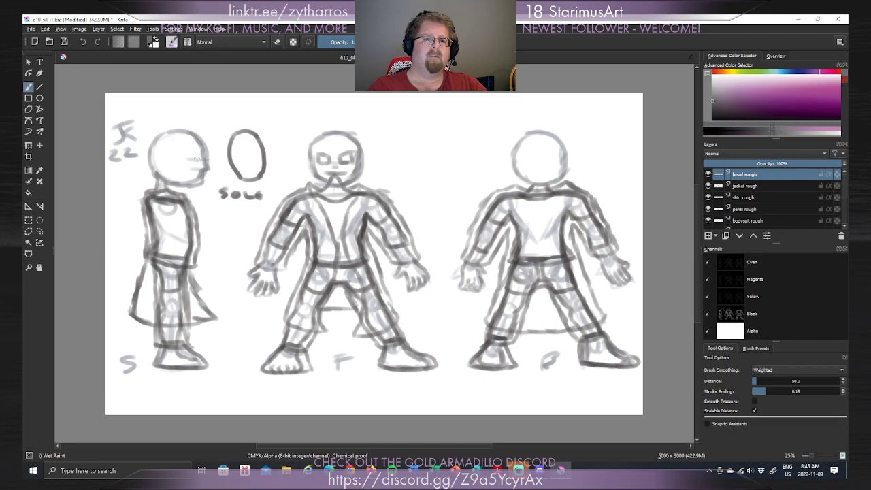
{"action": "mouse_move", "coordinate": [198, 155]}
{"action": "left_mouse_down"}
{"action": "mouse_move", "coordinate": [186, 152]}
{"action": "mouse_move", "coordinate": [194, 153]}
{"action": "left_mouse_up"}
{"action": "mouse_move", "coordinate": [185, 161]}
{"action": "left_mouse_down"}
{"action": "mouse_move", "coordinate": [200, 161]}
{"action": "mouse_move", "coordinate": [189, 171]}
{"action": "mouse_move", "coordinate": [197, 176]}
{"action": "left_mouse_up"}
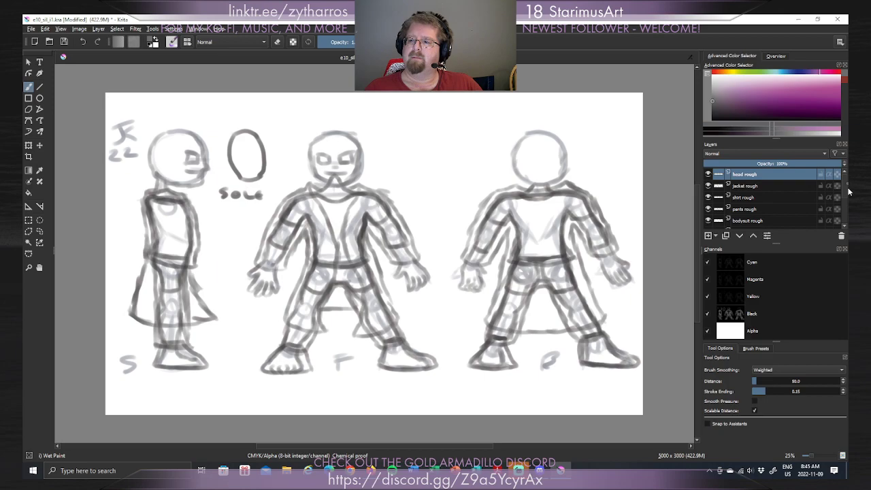
Select the rough layer and toggle the visibility of the rough and body rough layers to identify which one holds the signature.
{"action": "scroll", "coordinate": [848, 193], "scroll_direction": "down", "scroll_amount": 1}
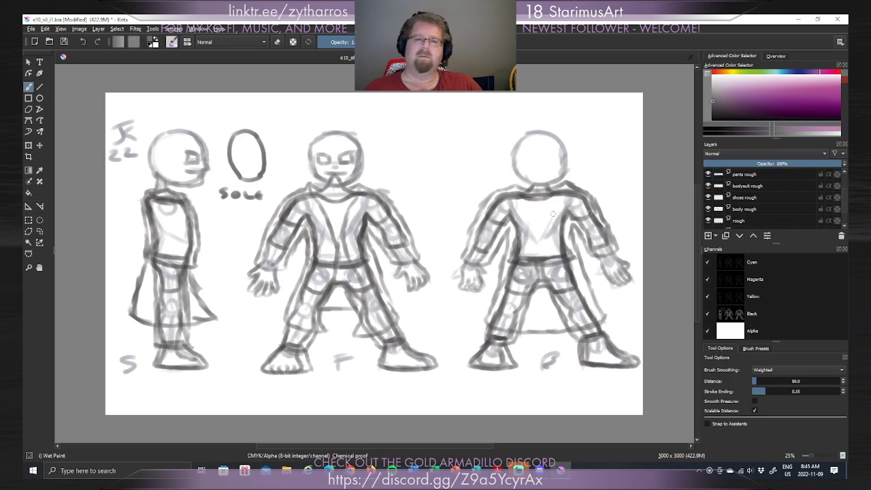
{"action": "left_click", "coordinate": [765, 223]}
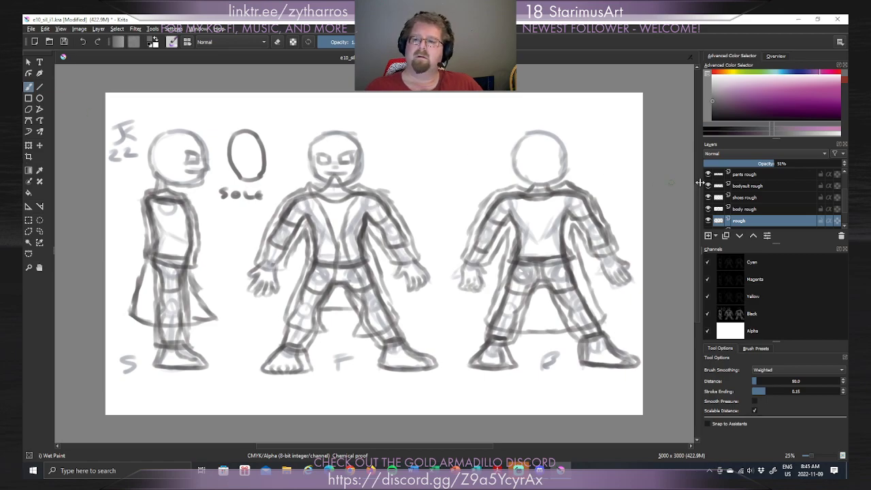
{"action": "left_click", "coordinate": [708, 221]}
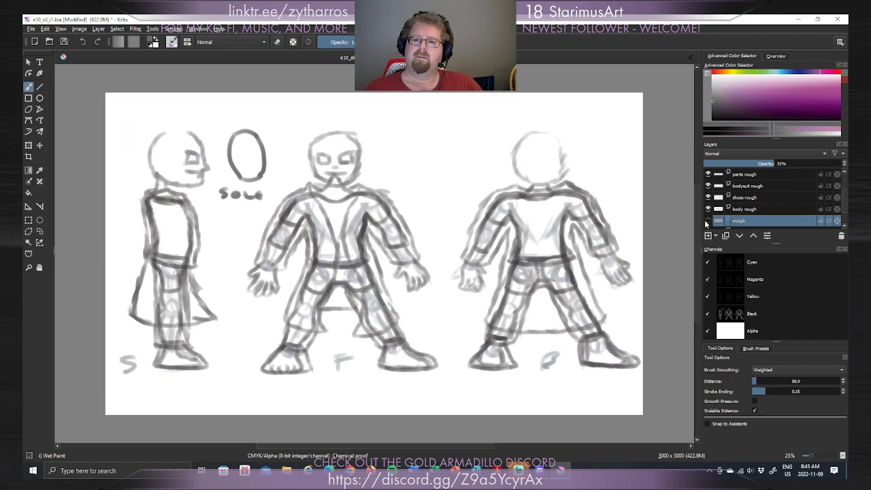
{"action": "left_click", "coordinate": [708, 220]}
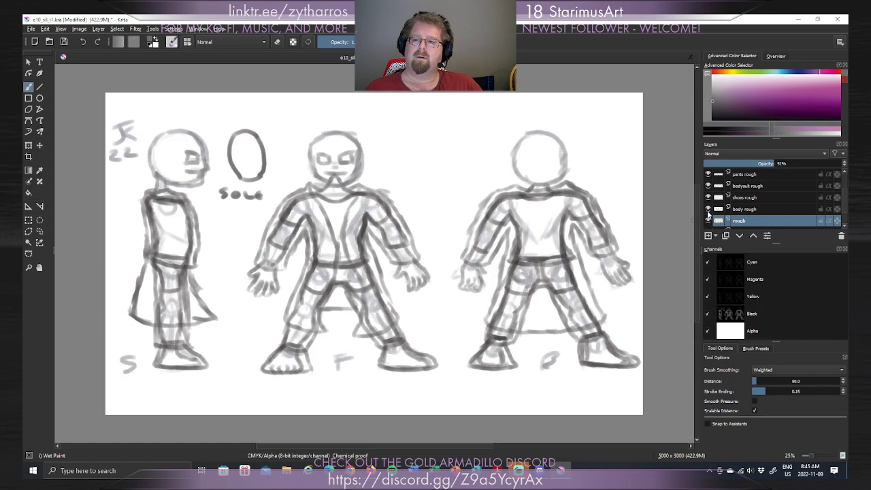
{"action": "left_click", "coordinate": [708, 210]}
{"action": "left_click", "coordinate": [708, 210]}
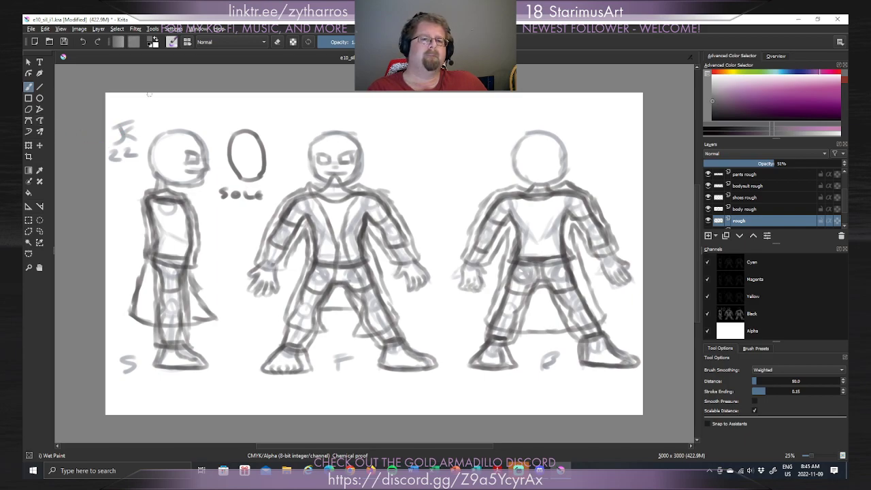
Select the signature and year beside the side figure's head with a rectangular selection and move them to the canvas's lower-right corner.
{"action": "key", "text": "e"}
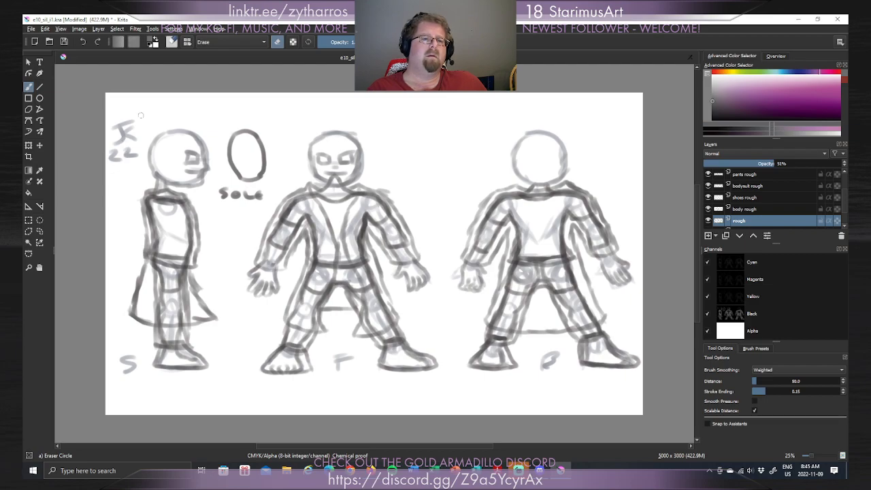
{"action": "key", "text": "e"}
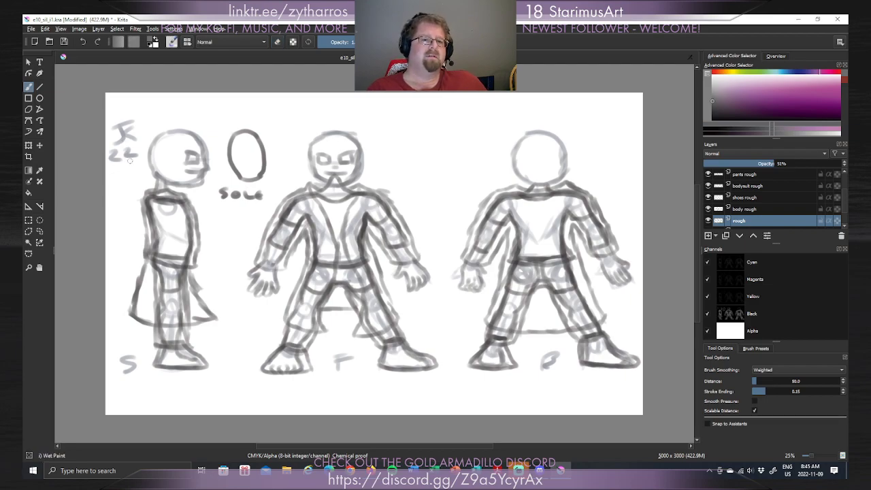
{"action": "left_click", "coordinate": [29, 220]}
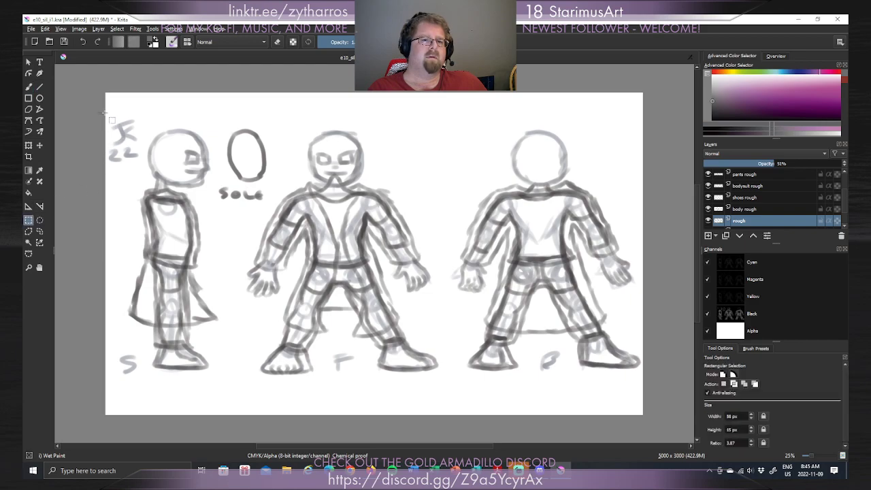
{"action": "left_click_drag", "start_coordinate": [105, 111], "coordinate": [145, 165]}
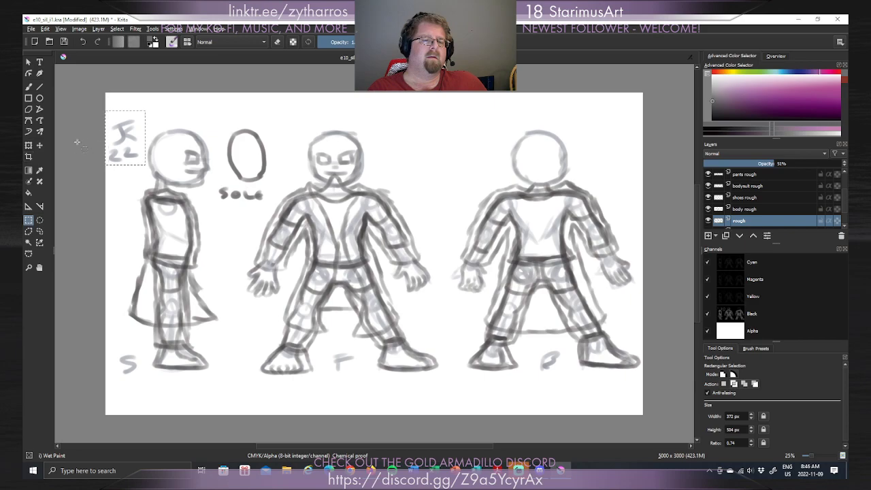
{"action": "left_click", "coordinate": [40, 145]}
{"action": "left_click_drag", "start_coordinate": [132, 139], "coordinate": [634, 394]}
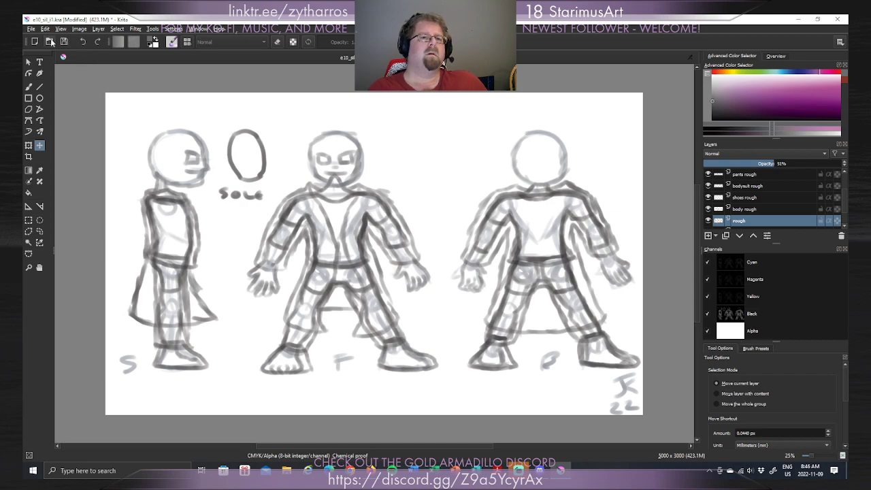
Save the drawing with the relocated signature.
{"action": "left_click", "coordinate": [49, 42]}
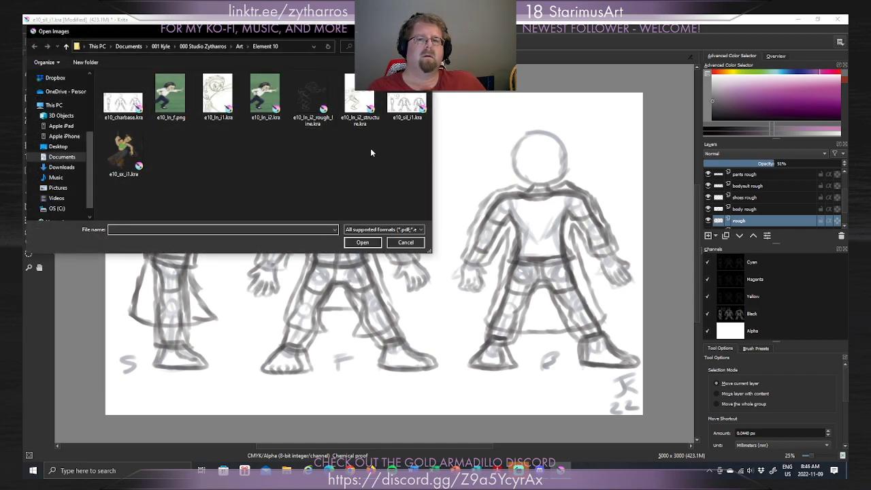
{"action": "left_click", "coordinate": [406, 243]}
{"action": "left_click", "coordinate": [63, 42]}
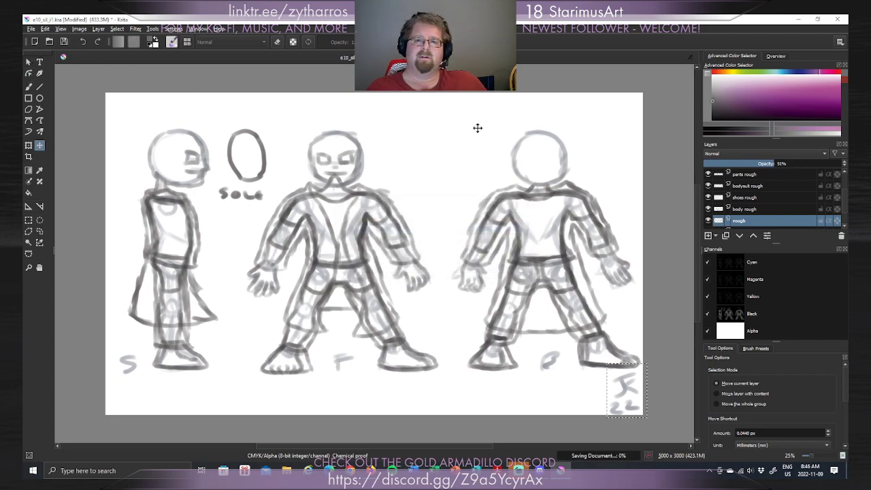
Switch back to the freehand brush, activate the head rough layer and try to draw above the front figure's head.
{"action": "left_click", "coordinate": [29, 87]}
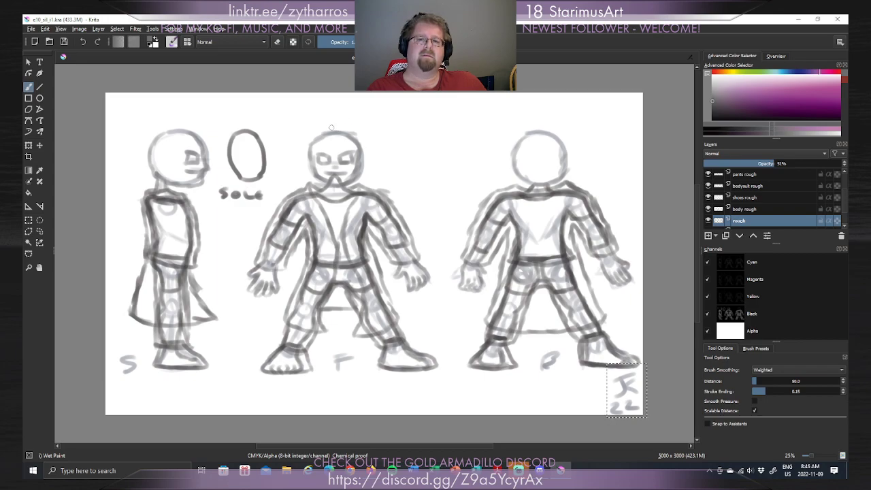
{"action": "left_click", "coordinate": [331, 128]}
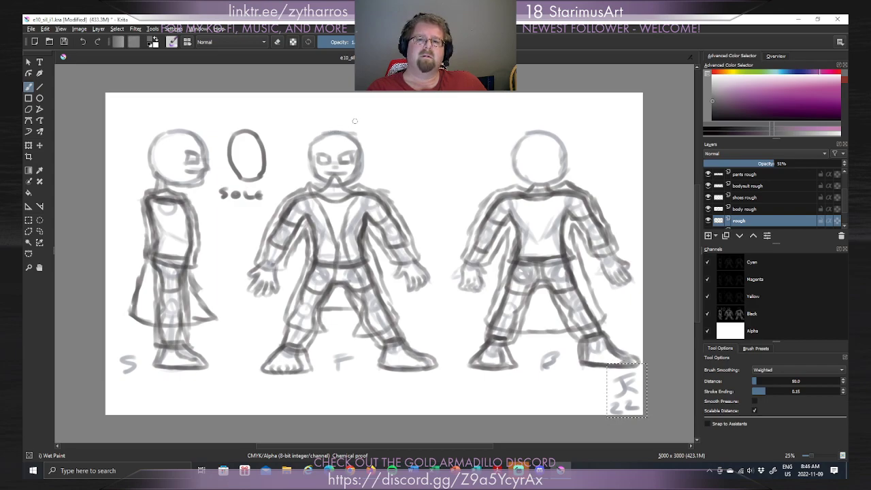
{"action": "left_click_drag", "start_coordinate": [843, 197], "coordinate": [840, 182]}
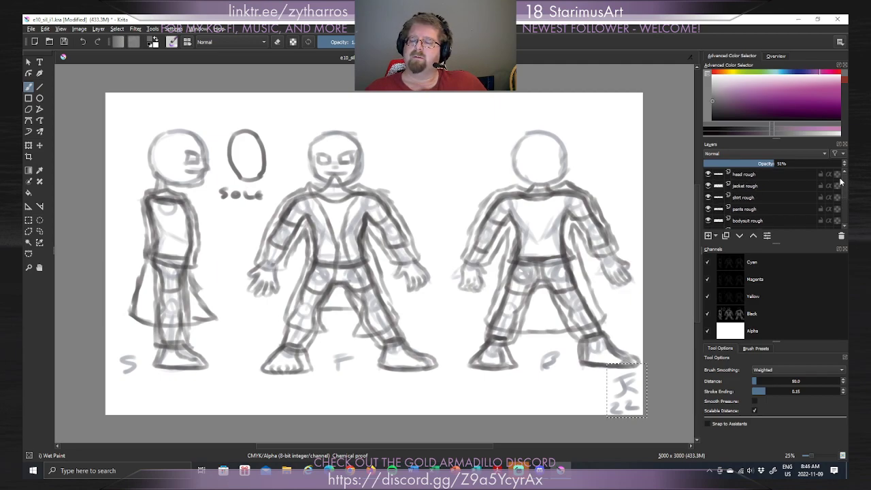
{"action": "left_click", "coordinate": [774, 174]}
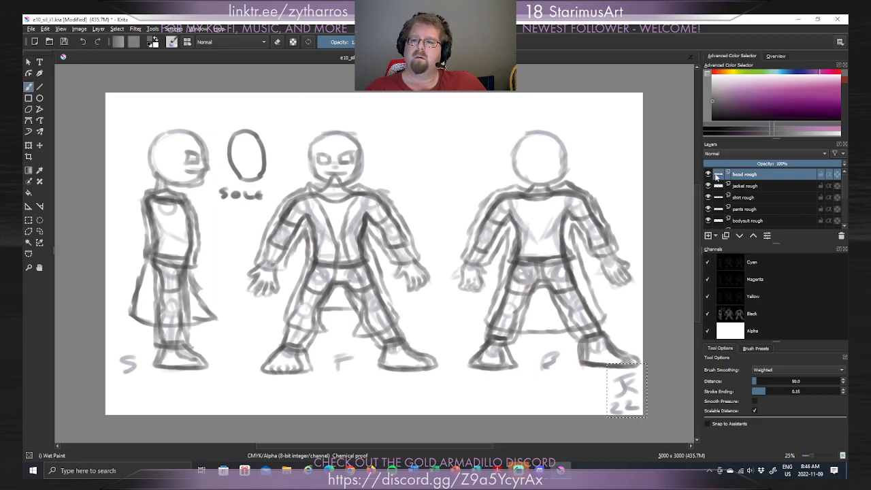
{"action": "left_click", "coordinate": [709, 175]}
{"action": "left_click", "coordinate": [709, 175]}
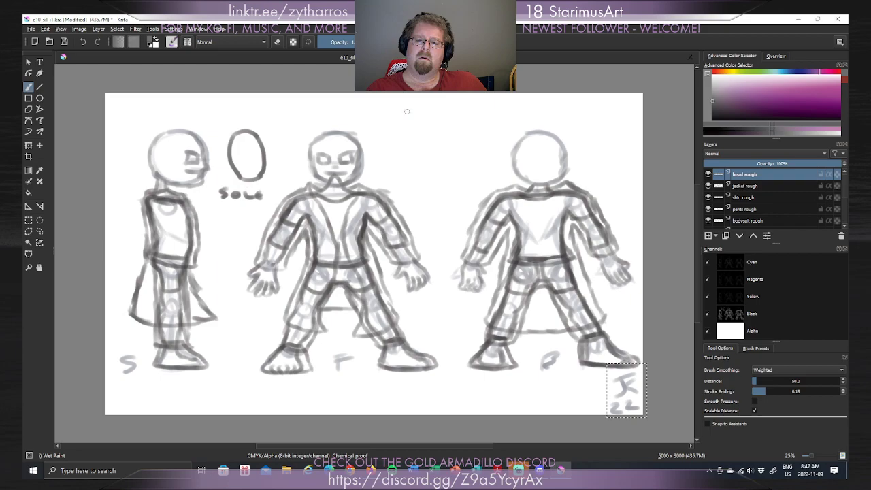
{"action": "left_click", "coordinate": [744, 186]}
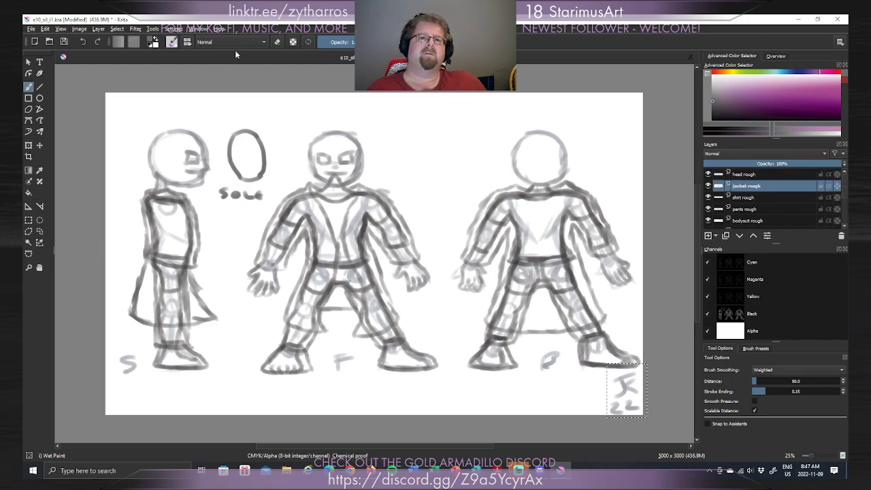
{"action": "left_click", "coordinate": [744, 174]}
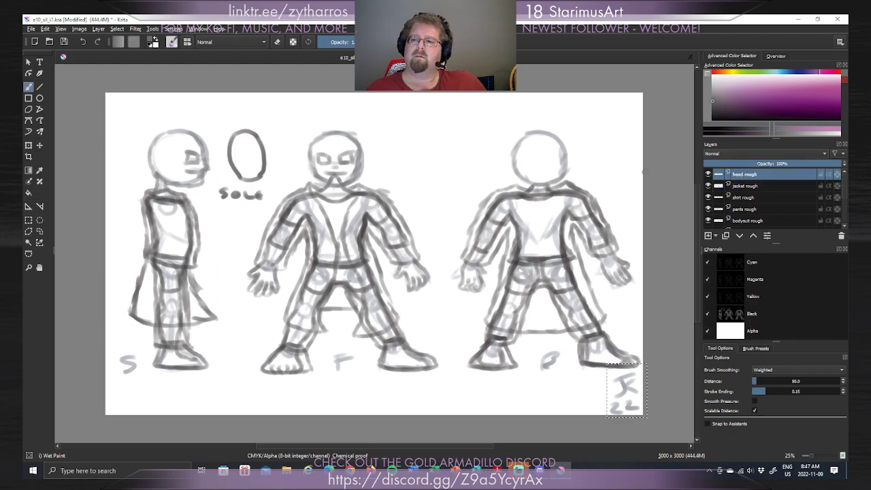
Sample a light bluish grey from the front figure's jacket area as the brush colour and reselect the freehand brush.
{"action": "left_click", "coordinate": [45, 29]}
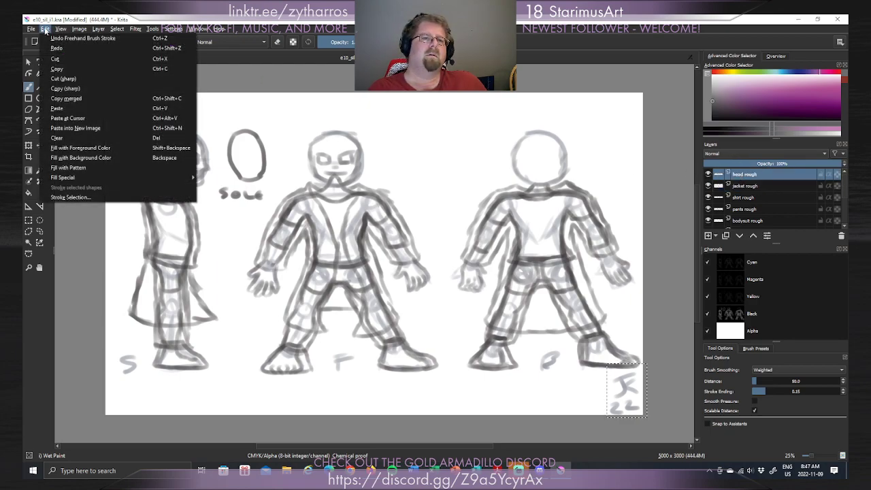
{"action": "left_click", "coordinate": [45, 29]}
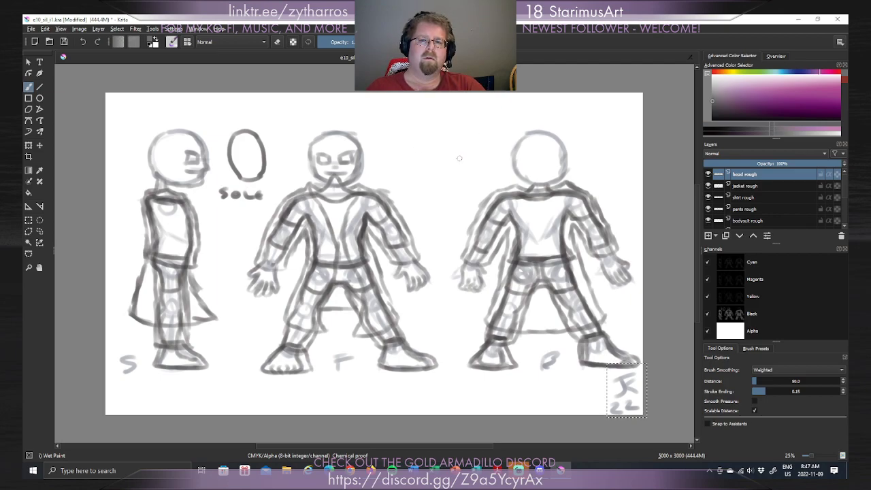
{"action": "key", "text": "ctrl"}
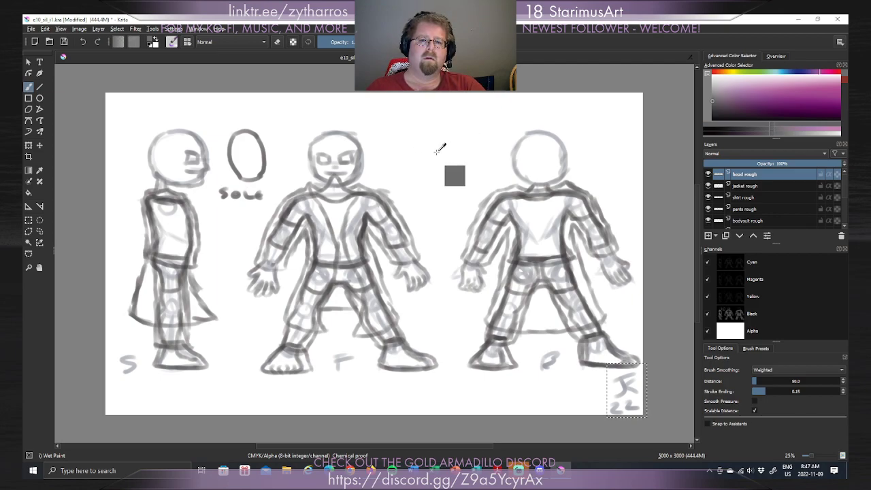
{"action": "left_click", "coordinate": [414, 170], "text": "ctrl"}
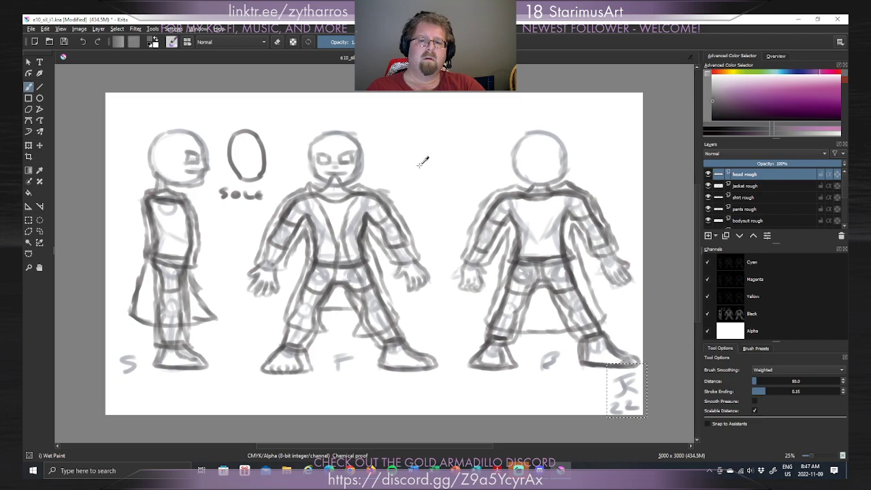
{"action": "left_click", "coordinate": [382, 195], "text": "ctrl"}
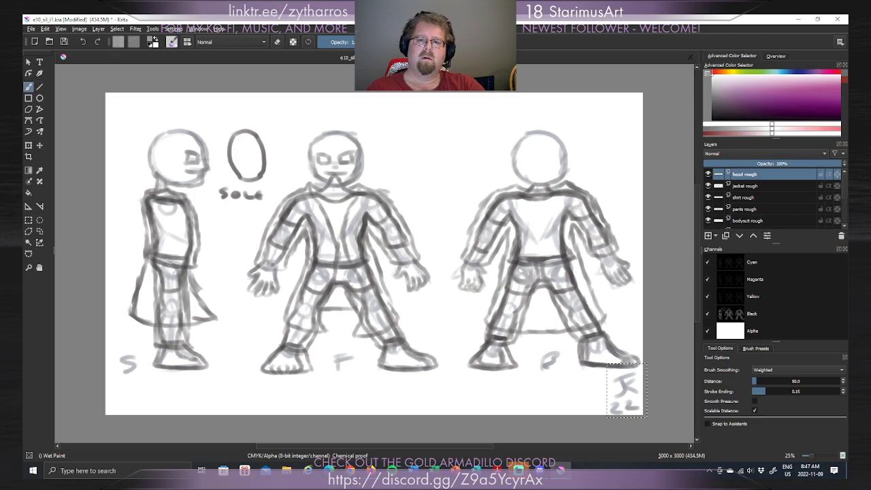
{"action": "left_click", "coordinate": [368, 208], "text": "ctrl"}
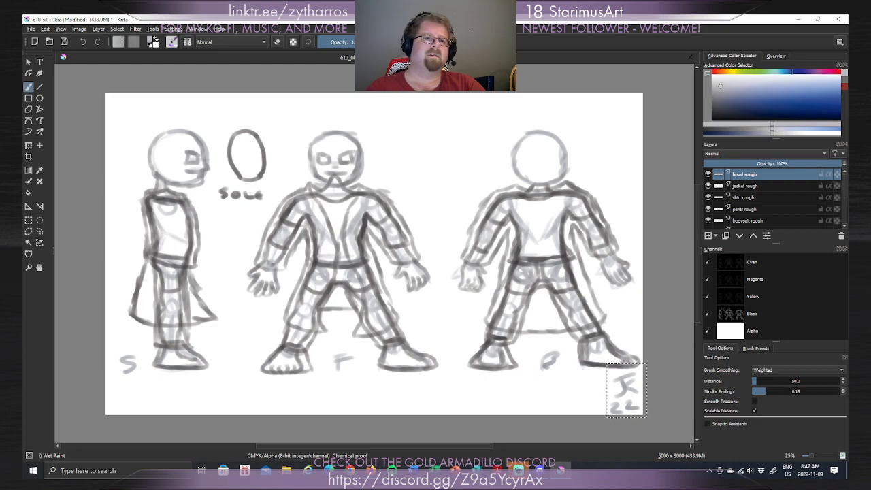
{"action": "left_click", "coordinate": [39, 98]}
{"action": "left_click", "coordinate": [28, 87]}
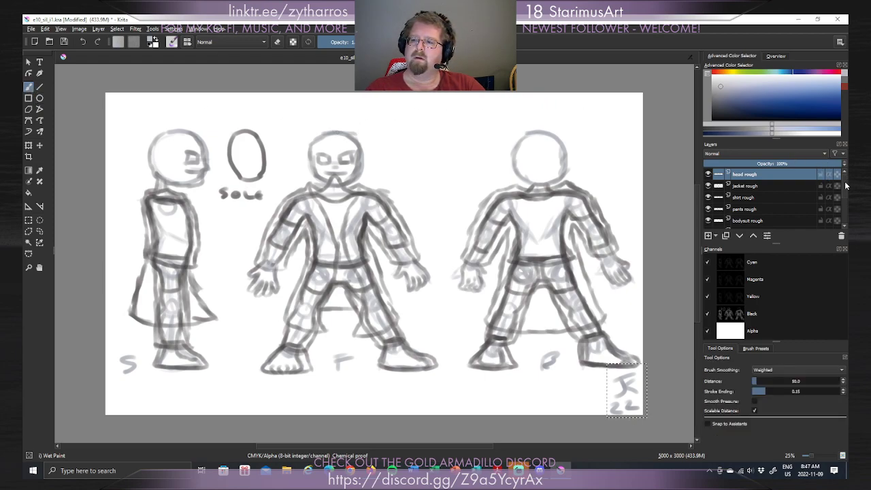
{"action": "scroll", "coordinate": [849, 216], "scroll_direction": "down", "scroll_amount": 2}
{"action": "scroll", "coordinate": [848, 217], "scroll_direction": "up", "scroll_amount": 2}
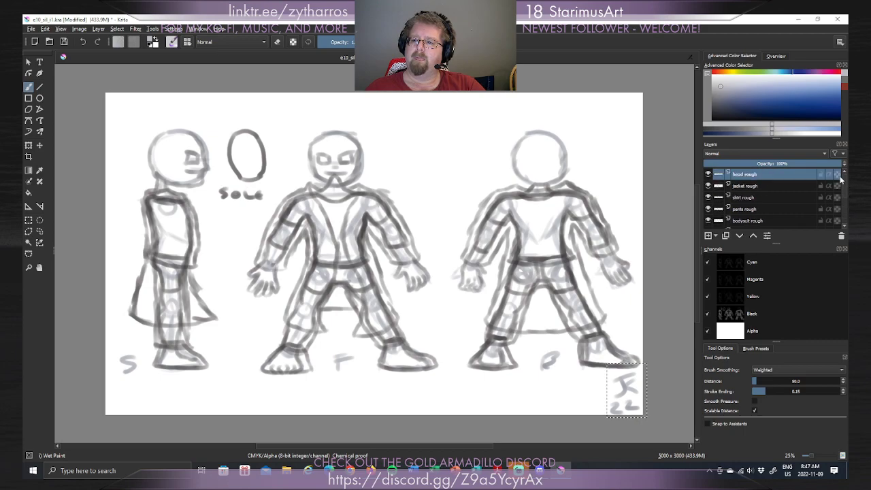
{"action": "left_click", "coordinate": [798, 19]}
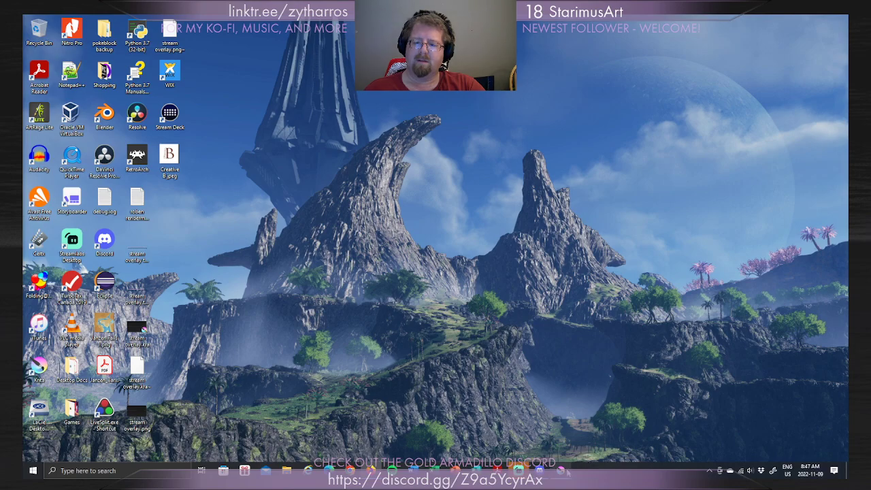
{"action": "left_click", "coordinate": [568, 472]}
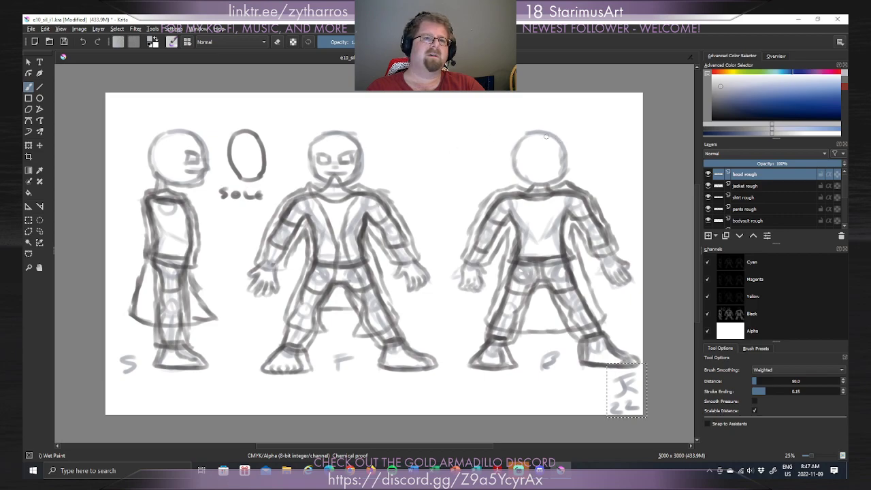
Save the drawing and close the program to restart it.
{"action": "left_click", "coordinate": [63, 42]}
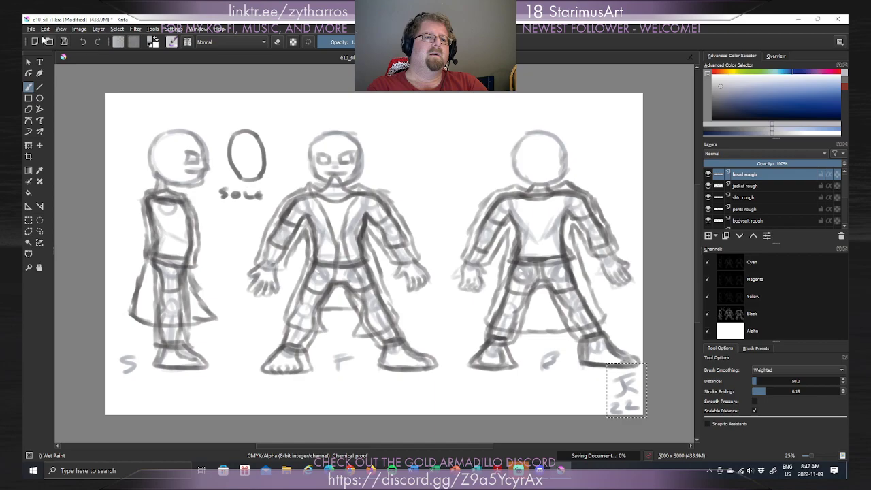
{"action": "left_click", "coordinate": [31, 28]}
{"action": "left_click", "coordinate": [42, 71]}
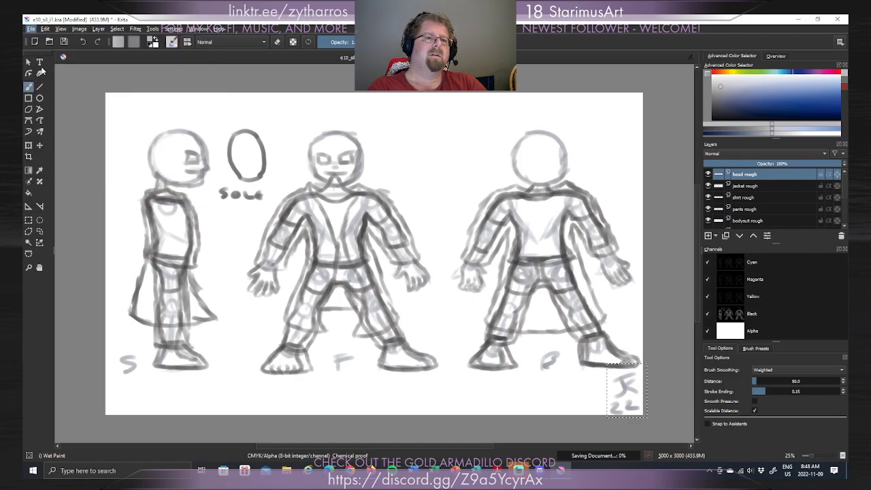
{"action": "left_click", "coordinate": [824, 19]}
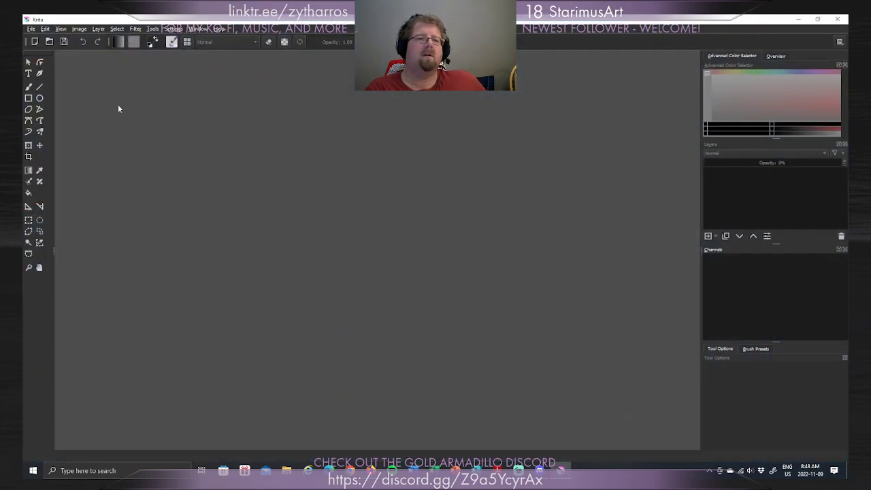
Open the drawing e10_sil_i1.kra from the Element 10 folder.
{"action": "left_click", "coordinate": [31, 29]}
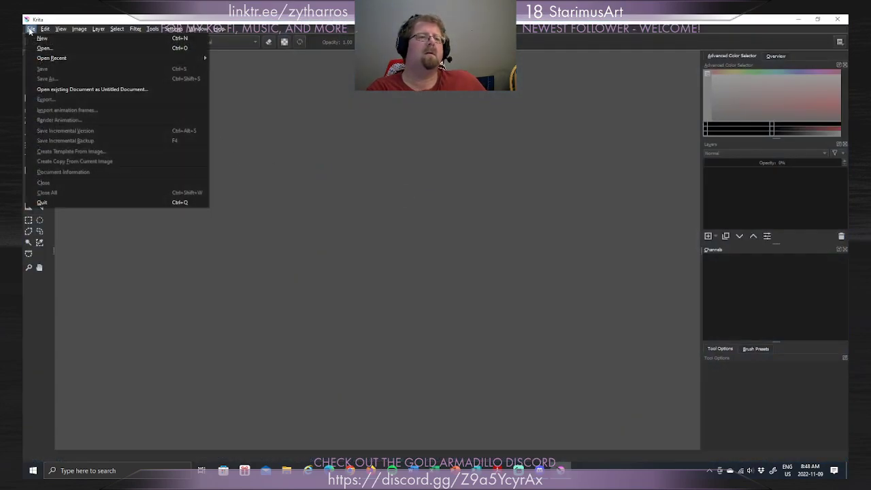
{"action": "left_click", "coordinate": [41, 47]}
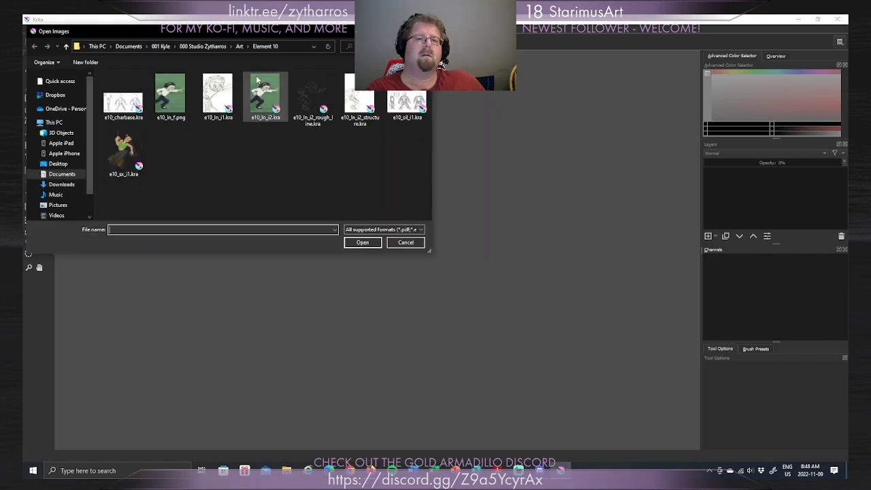
{"action": "left_click", "coordinate": [371, 107]}
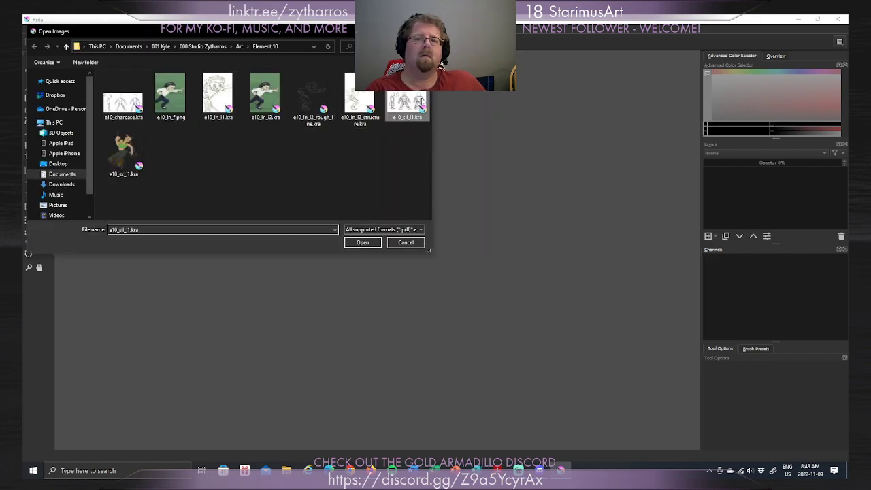
{"action": "left_click", "coordinate": [363, 243]}
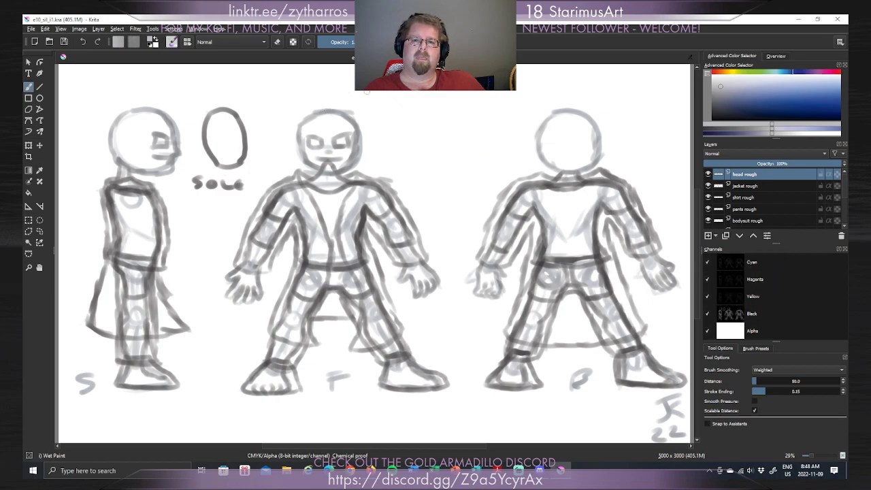
Undo a trial stroke above the front figure's head and sample a darker grey from its jacket outline as the brush colour.
{"action": "left_click_drag", "start_coordinate": [384, 95], "coordinate": [326, 108]}
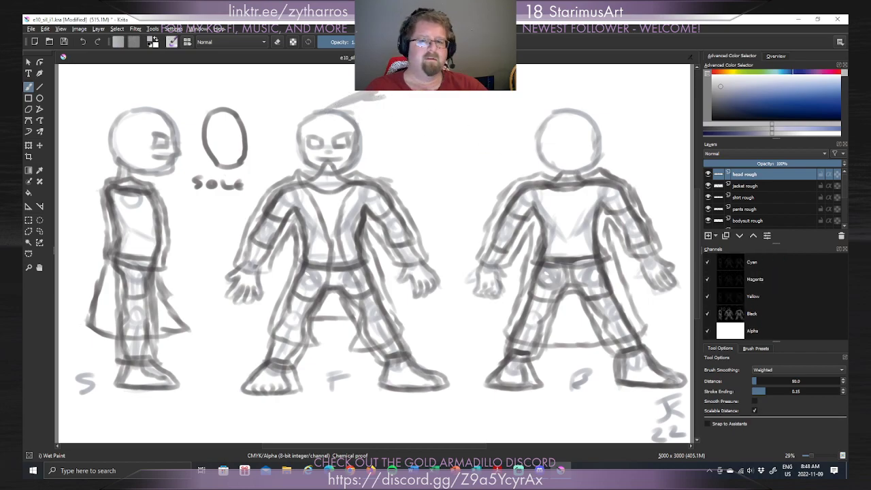
{"action": "key", "text": "ctrl+z"}
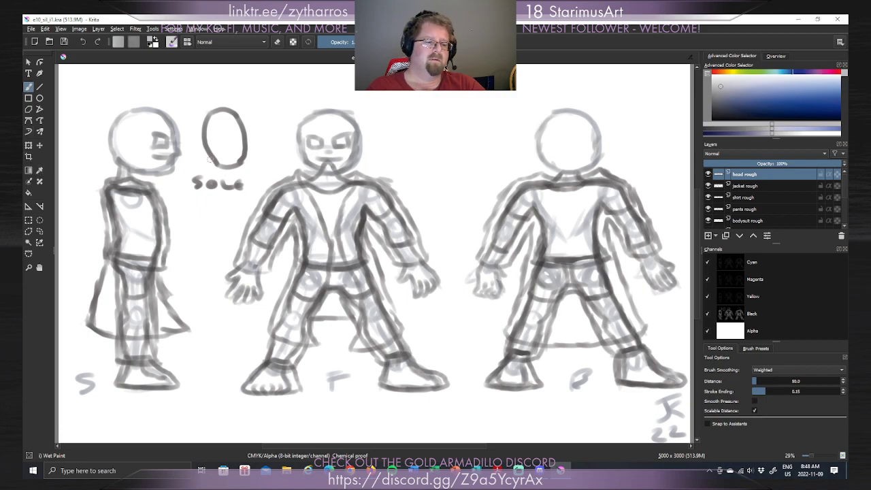
{"action": "left_click", "coordinate": [364, 217], "text": "ctrl"}
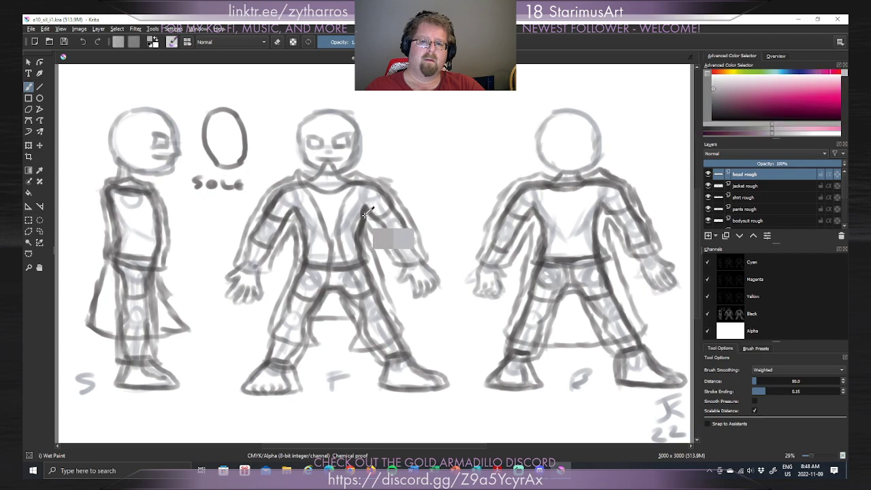
{"action": "left_click", "coordinate": [365, 215], "text": "ctrl"}
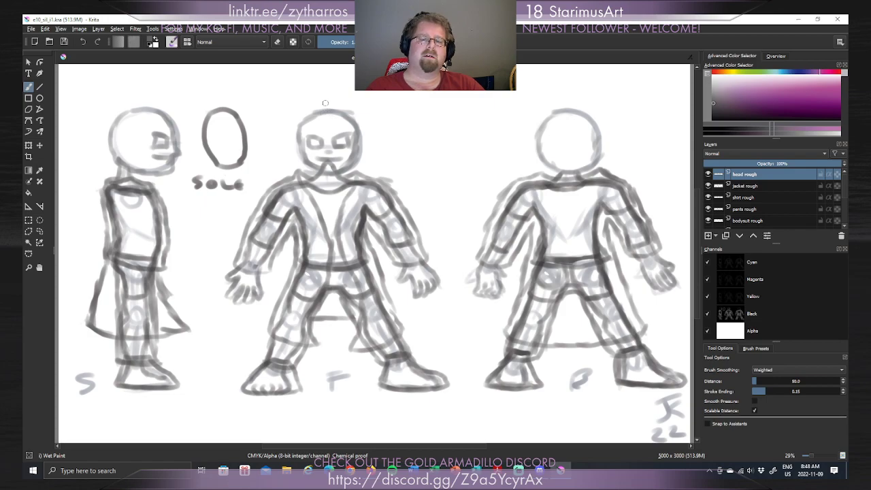
{"action": "mouse_move", "coordinate": [328, 110]}
{"action": "left_mouse_down"}
{"action": "mouse_move", "coordinate": [351, 102]}
{"action": "mouse_move", "coordinate": [367, 108]}
{"action": "left_mouse_up"}
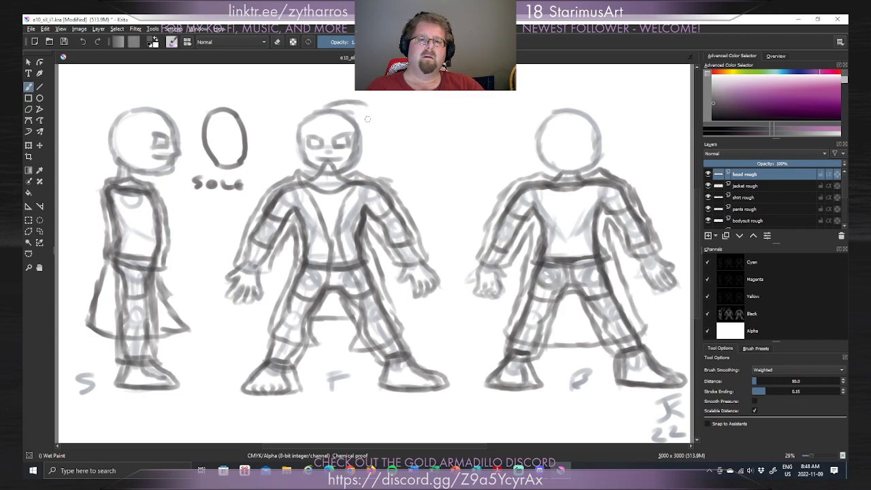
{"action": "key", "text": "ctrl+z"}
{"action": "key", "text": "ctrl+z"}
{"action": "key", "text": "ctrl+z"}
{"action": "key", "text": "ctrl+z"}
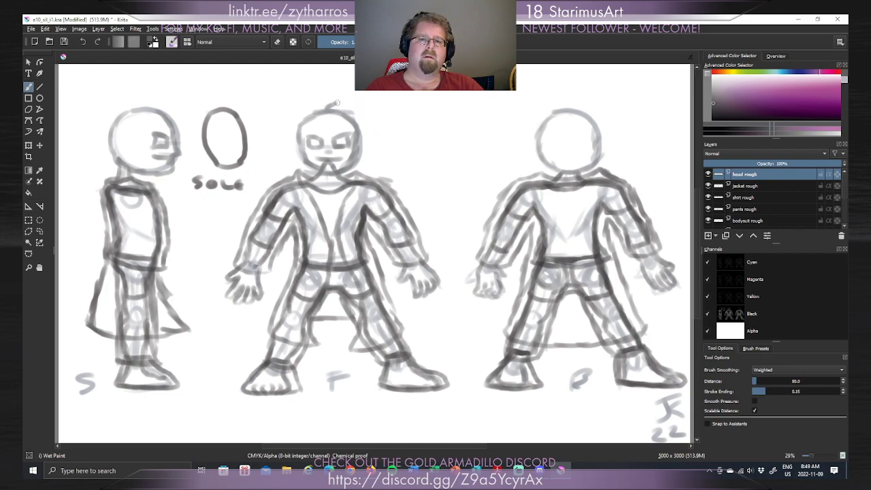
{"action": "key", "text": "ctrl"}
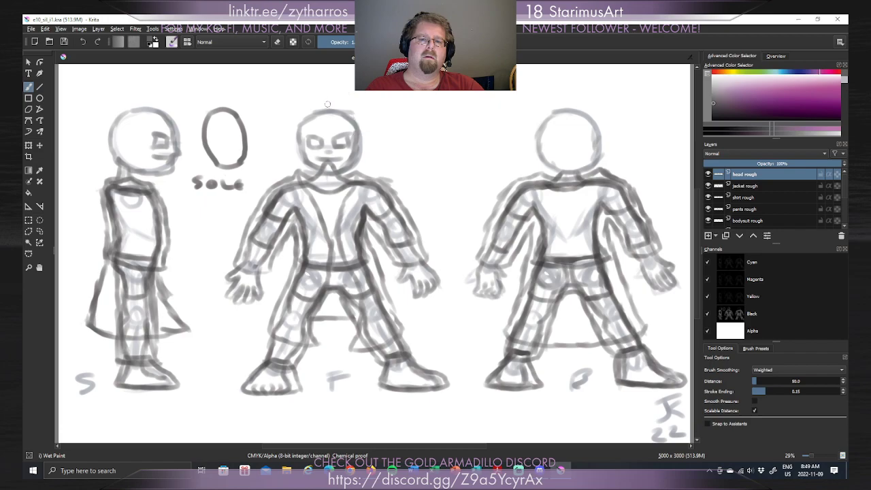
{"action": "mouse_move", "coordinate": [329, 104]}
{"action": "left_mouse_down"}
{"action": "mouse_move", "coordinate": [354, 103]}
{"action": "mouse_move", "coordinate": [368, 114]}
{"action": "mouse_move", "coordinate": [362, 152]}
{"action": "left_mouse_up"}
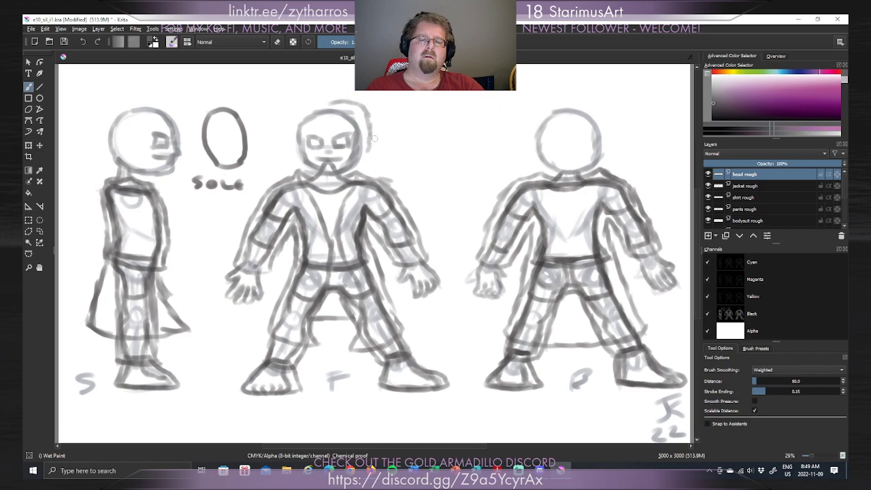
{"action": "key", "text": "ctrl+z"}
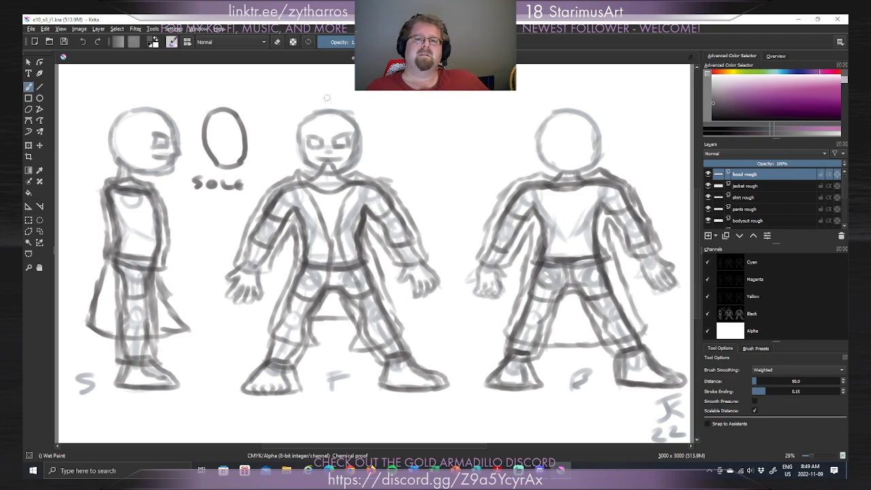
{"action": "left_click_drag", "start_coordinate": [328, 98], "coordinate": [354, 82]}
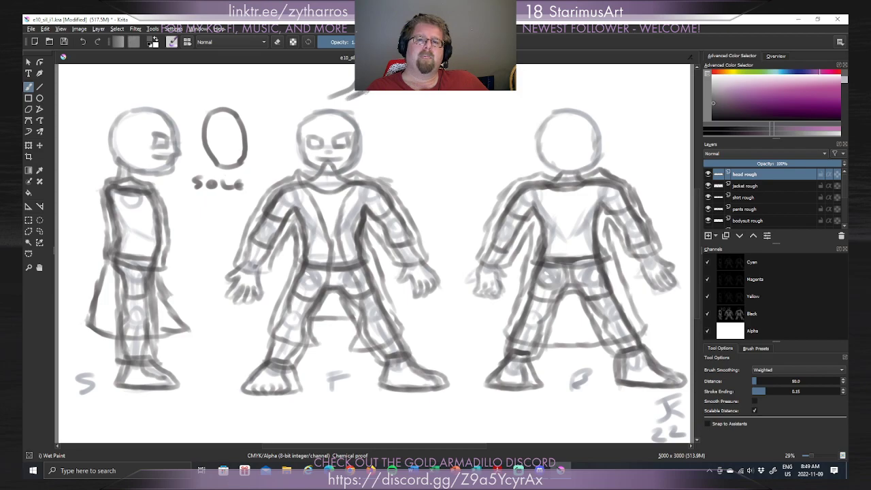
{"action": "left_click_drag", "start_coordinate": [374, 91], "coordinate": [354, 104]}
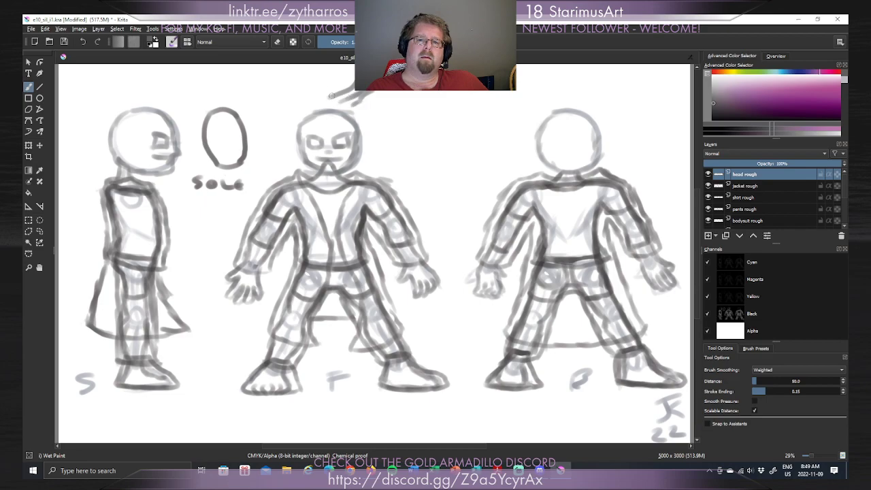
{"action": "left_click_drag", "start_coordinate": [329, 95], "coordinate": [305, 110]}
{"action": "key", "text": "ctrl+z"}
{"action": "key", "text": "ctrl+z"}
{"action": "key", "text": "ctrl+z"}
{"action": "key", "text": "ctrl+z"}
{"action": "key", "text": "ctrl+z"}
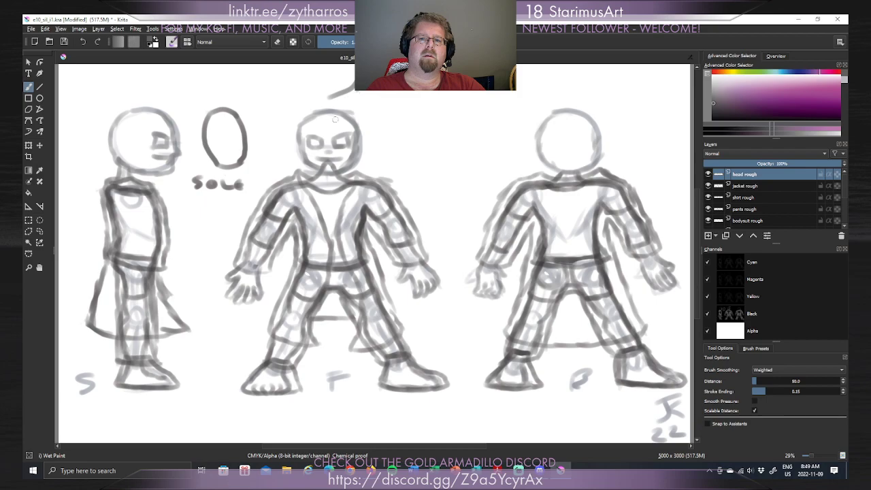
{"action": "key", "text": "ctrl+z"}
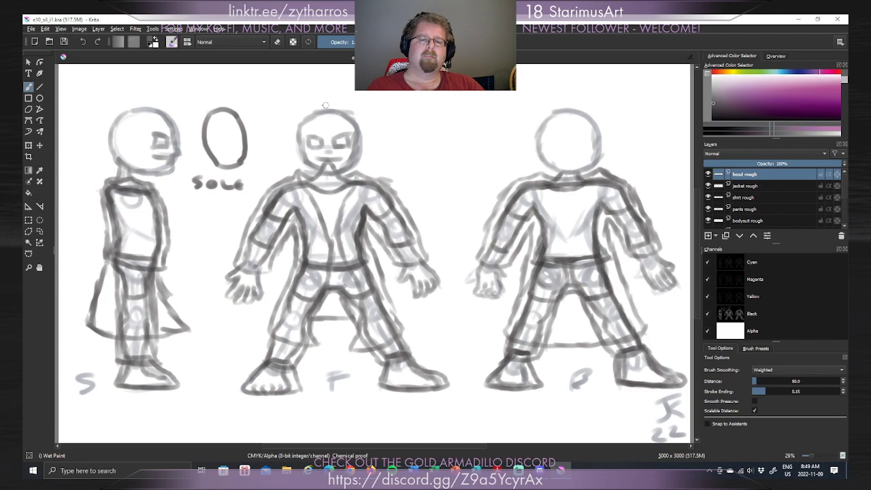
{"action": "mouse_move", "coordinate": [326, 107]}
{"action": "left_mouse_down"}
{"action": "mouse_move", "coordinate": [346, 135]}
{"action": "mouse_move", "coordinate": [373, 139]}
{"action": "left_mouse_up"}
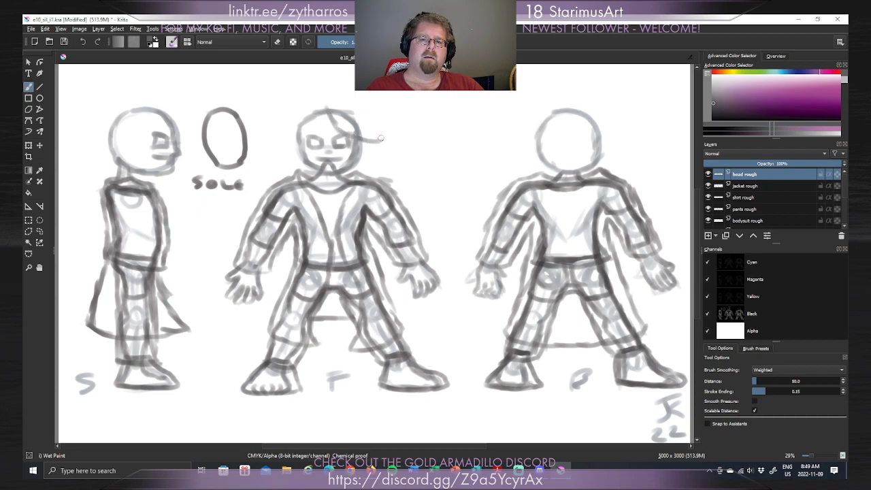
{"action": "key", "text": "ctrl+z"}
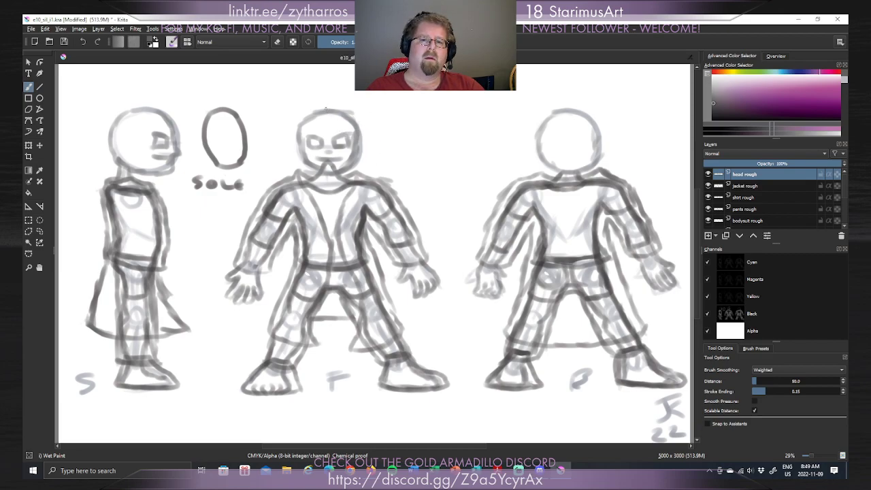
Sketch the front figure's hair on the head rough layer, with a side-swept fringe, rounded outline and upswept strand, redrawing the side outline once.
{"action": "mouse_move", "coordinate": [326, 107]}
{"action": "left_mouse_down"}
{"action": "mouse_move", "coordinate": [333, 124]}
{"action": "mouse_move", "coordinate": [377, 126]}
{"action": "mouse_move", "coordinate": [341, 107]}
{"action": "mouse_move", "coordinate": [378, 128]}
{"action": "mouse_move", "coordinate": [356, 115]}
{"action": "mouse_move", "coordinate": [336, 120]}
{"action": "mouse_move", "coordinate": [376, 125]}
{"action": "left_mouse_up"}
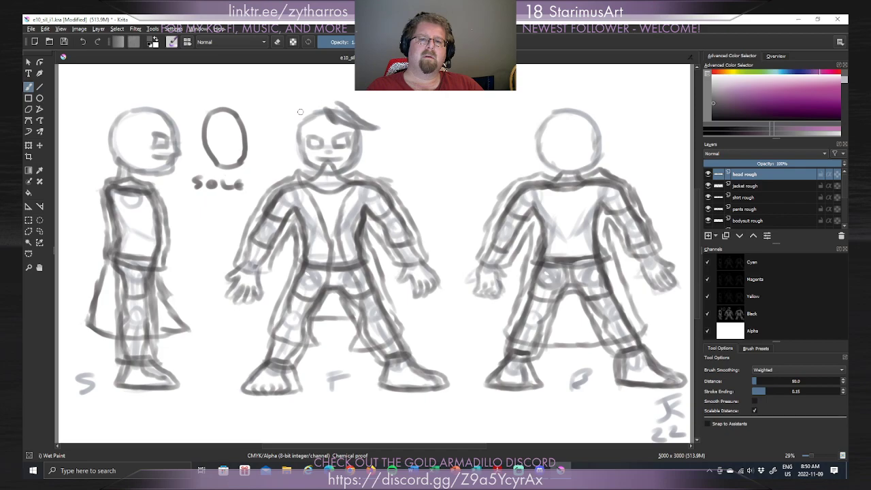
{"action": "left_click_drag", "start_coordinate": [301, 117], "coordinate": [325, 100]}
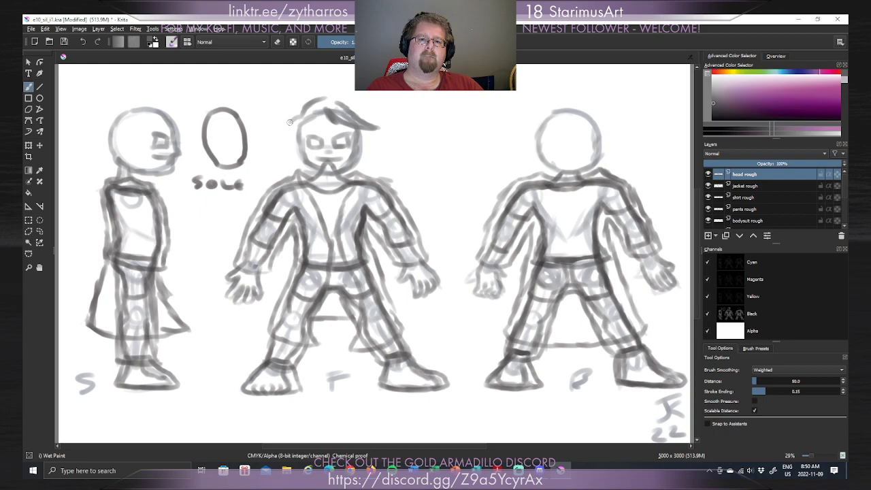
{"action": "mouse_move", "coordinate": [288, 128]}
{"action": "left_mouse_down"}
{"action": "mouse_move", "coordinate": [283, 141]}
{"action": "mouse_move", "coordinate": [292, 147]}
{"action": "left_mouse_up"}
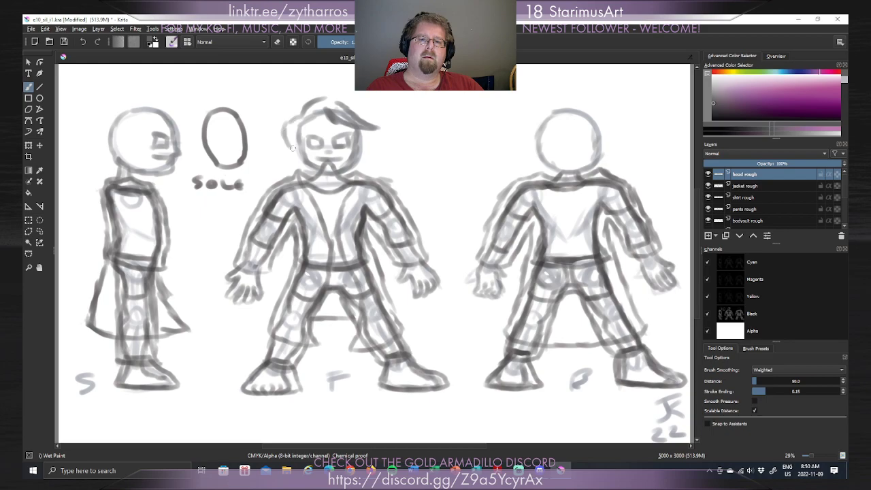
{"action": "key", "text": "ctrl+z"}
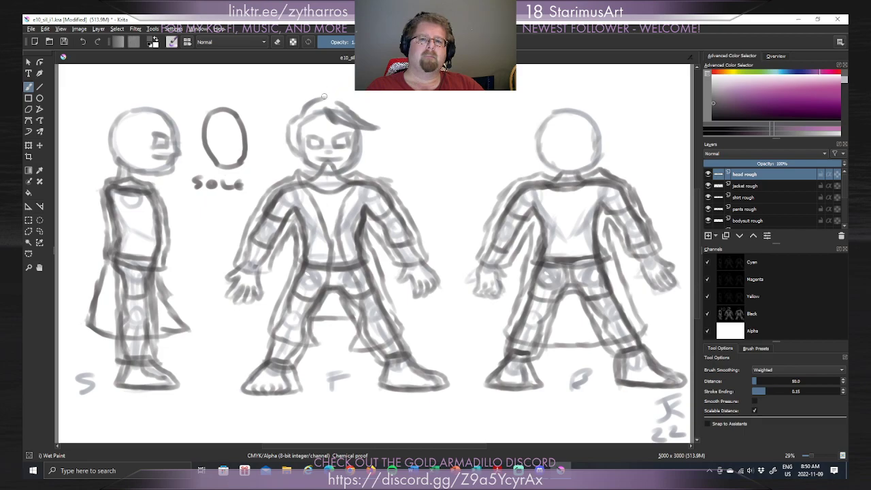
{"action": "mouse_move", "coordinate": [324, 98]}
{"action": "left_mouse_down"}
{"action": "mouse_move", "coordinate": [351, 87]}
{"action": "mouse_move", "coordinate": [361, 90]}
{"action": "mouse_move", "coordinate": [339, 90]}
{"action": "mouse_move", "coordinate": [381, 96]}
{"action": "mouse_move", "coordinate": [350, 104]}
{"action": "left_mouse_up"}
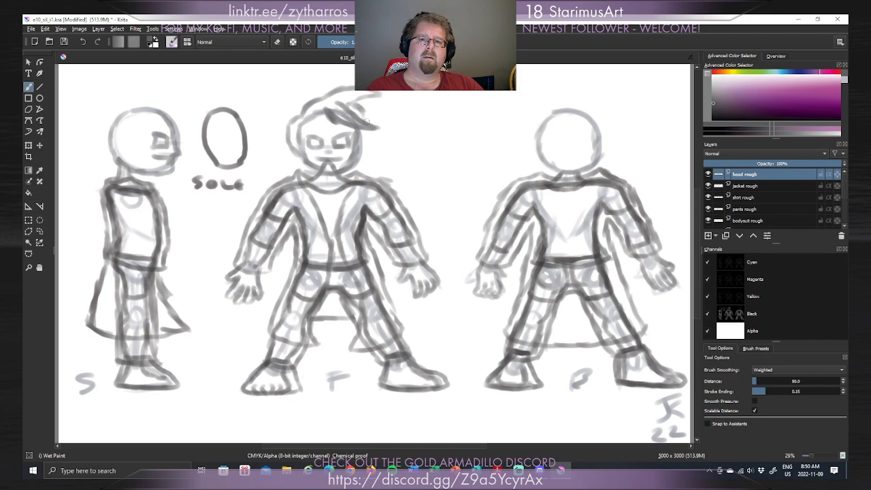
{"action": "mouse_move", "coordinate": [358, 108]}
{"action": "left_mouse_down"}
{"action": "mouse_move", "coordinate": [357, 152]}
{"action": "mouse_move", "coordinate": [372, 127]}
{"action": "left_mouse_up"}
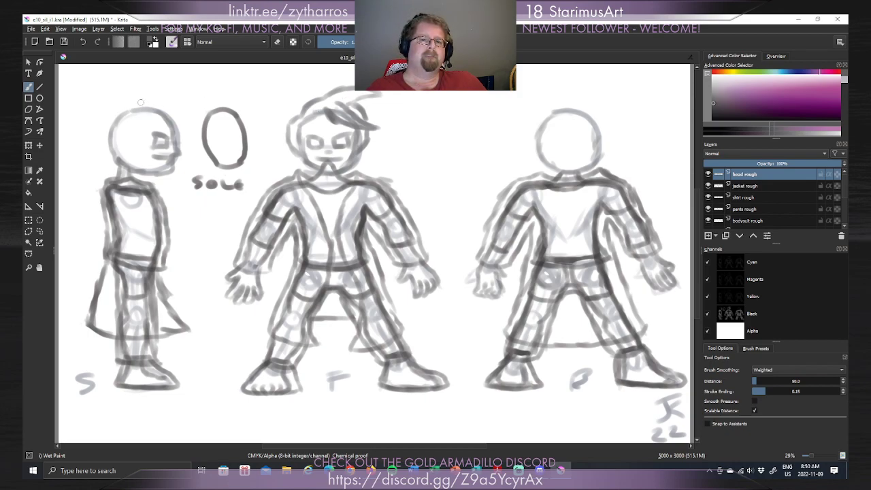
Sketch the side figure's hair with two forward-sweeping fringe strands and an outline curving over the crown down to the nape.
{"action": "mouse_move", "coordinate": [143, 102]}
{"action": "left_mouse_down"}
{"action": "mouse_move", "coordinate": [205, 94]}
{"action": "mouse_move", "coordinate": [169, 103]}
{"action": "left_mouse_up"}
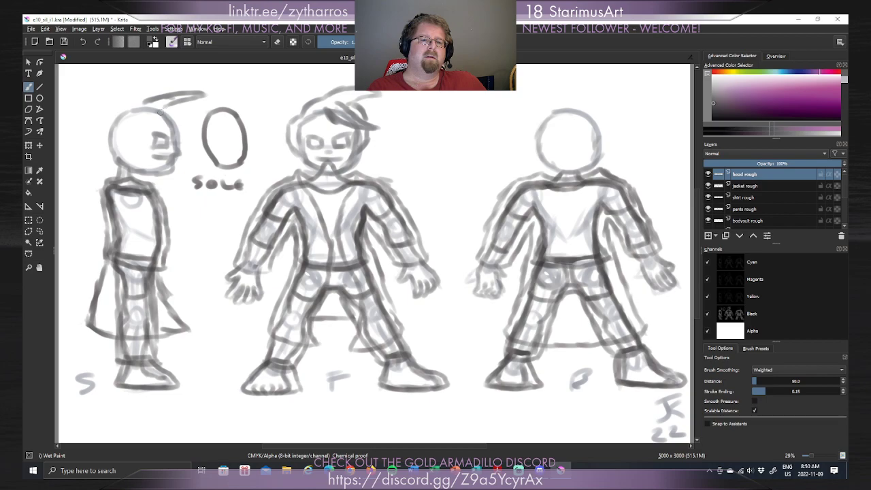
{"action": "mouse_move", "coordinate": [158, 113]}
{"action": "left_mouse_down"}
{"action": "mouse_move", "coordinate": [199, 123]}
{"action": "mouse_move", "coordinate": [168, 128]}
{"action": "left_mouse_up"}
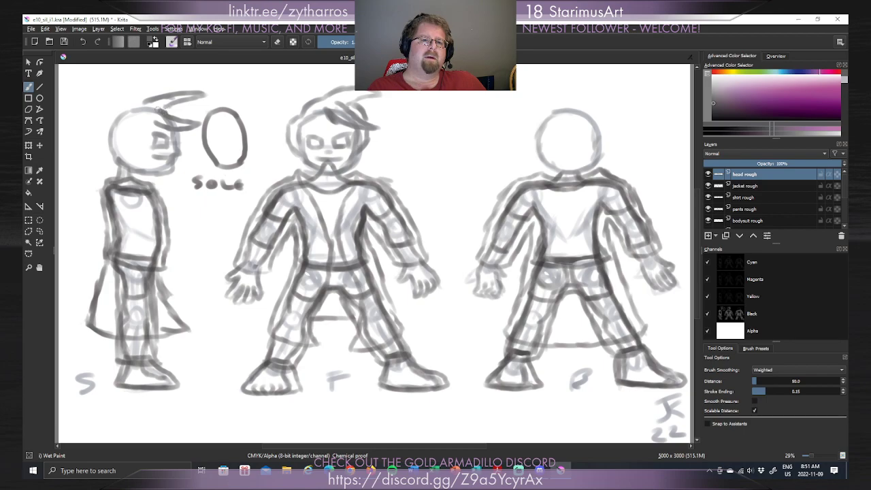
{"action": "left_click_drag", "start_coordinate": [172, 106], "coordinate": [161, 110]}
{"action": "mouse_move", "coordinate": [143, 101]}
{"action": "left_mouse_down"}
{"action": "mouse_move", "coordinate": [110, 109]}
{"action": "mouse_move", "coordinate": [101, 136]}
{"action": "mouse_move", "coordinate": [106, 120]}
{"action": "mouse_move", "coordinate": [113, 137]}
{"action": "left_mouse_up"}
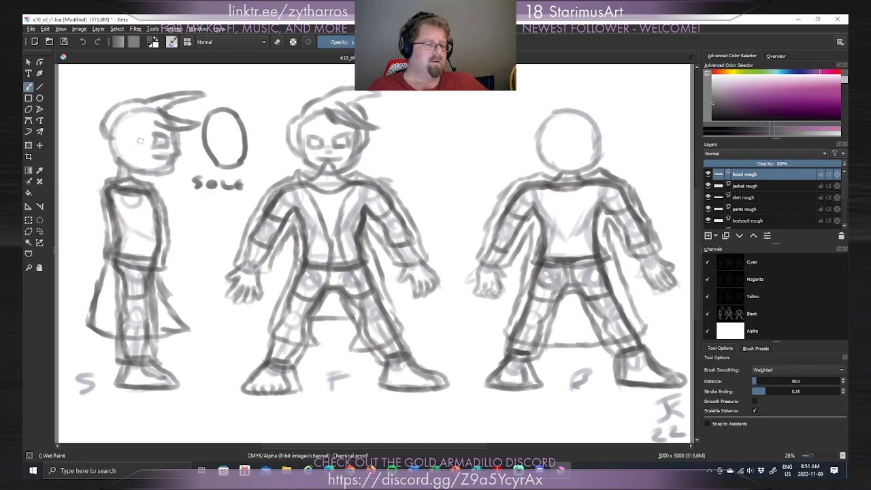
{"action": "key", "text": "ctrl+z"}
{"action": "mouse_move", "coordinate": [102, 126]}
{"action": "left_mouse_down"}
{"action": "mouse_move", "coordinate": [102, 146]}
{"action": "mouse_move", "coordinate": [115, 159]}
{"action": "mouse_move", "coordinate": [103, 149]}
{"action": "left_mouse_up"}
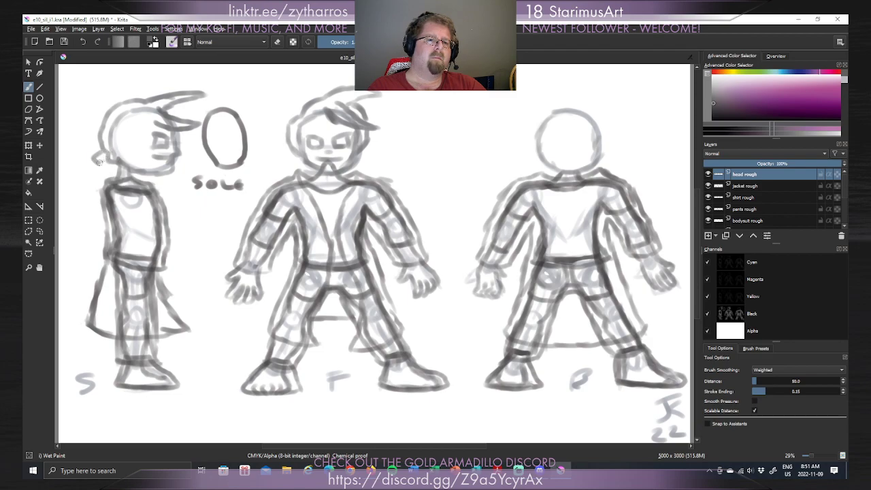
Undo the drooping ponytail strands behind the side figure's neck and redraw a short ponytail flaring backward from the nape.
{"action": "mouse_move", "coordinate": [93, 159]}
{"action": "left_mouse_down"}
{"action": "mouse_move", "coordinate": [82, 179]}
{"action": "mouse_move", "coordinate": [90, 182]}
{"action": "mouse_move", "coordinate": [94, 163]}
{"action": "left_mouse_up"}
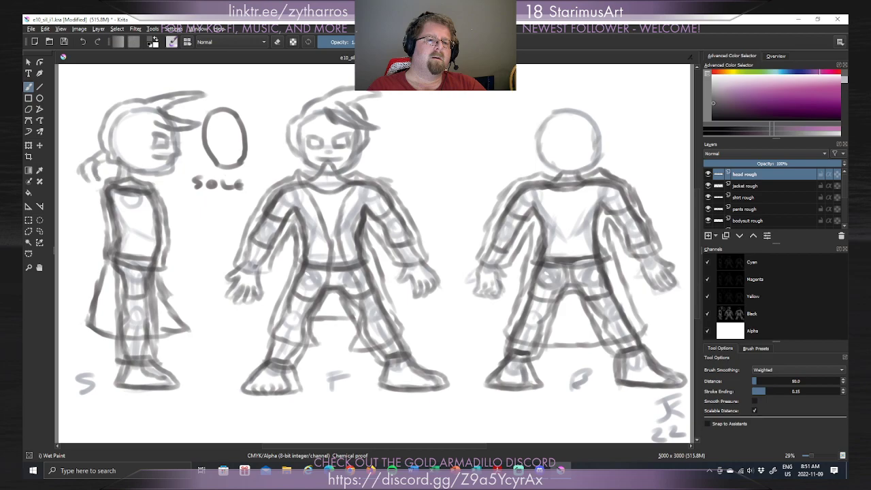
{"action": "key", "text": "ctrl+z"}
{"action": "key", "text": "ctrl+z"}
{"action": "key", "text": "ctrl+z"}
{"action": "key", "text": "ctrl+z"}
{"action": "key", "text": "ctrl+z"}
{"action": "key", "text": "ctrl+z"}
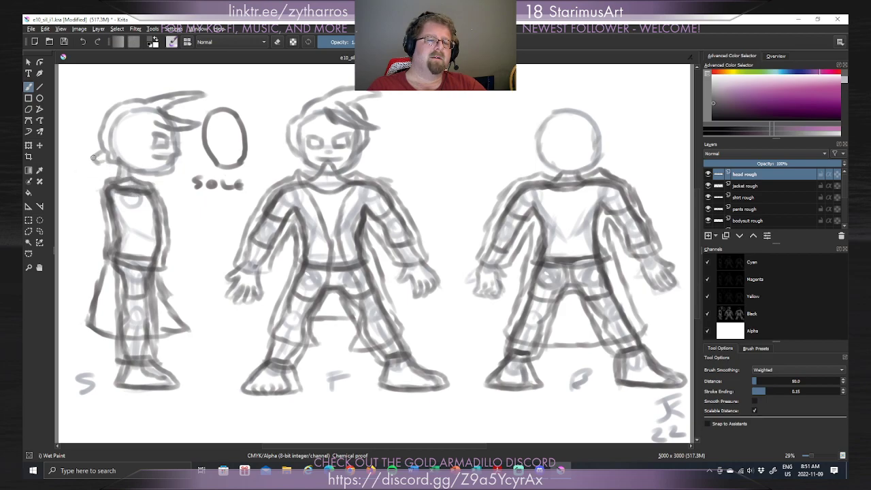
{"action": "mouse_move", "coordinate": [75, 156]}
{"action": "left_mouse_down"}
{"action": "mouse_move", "coordinate": [78, 174]}
{"action": "mouse_move", "coordinate": [92, 174]}
{"action": "mouse_move", "coordinate": [103, 159]}
{"action": "mouse_move", "coordinate": [132, 161]}
{"action": "mouse_move", "coordinate": [109, 156]}
{"action": "left_mouse_up"}
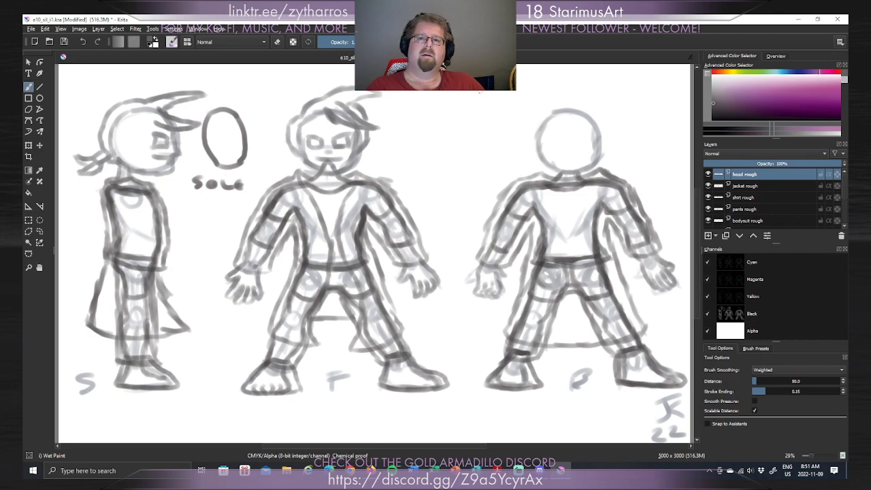
Sketch the back figure's hair with upswept fringe strands, an outline over the crown, a short side strand and a curve down to the nape.
{"action": "mouse_move", "coordinate": [566, 102]}
{"action": "left_mouse_down"}
{"action": "mouse_move", "coordinate": [534, 96]}
{"action": "mouse_move", "coordinate": [512, 111]}
{"action": "mouse_move", "coordinate": [530, 103]}
{"action": "mouse_move", "coordinate": [548, 108]}
{"action": "mouse_move", "coordinate": [519, 125]}
{"action": "left_mouse_up"}
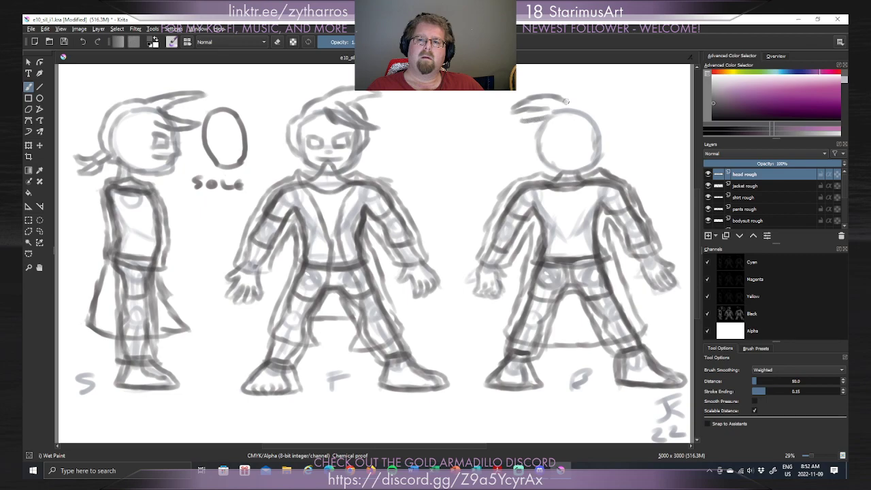
{"action": "left_click_drag", "start_coordinate": [557, 97], "coordinate": [574, 107]}
{"action": "mouse_move", "coordinate": [575, 103]}
{"action": "left_mouse_down"}
{"action": "mouse_move", "coordinate": [602, 113]}
{"action": "mouse_move", "coordinate": [612, 142]}
{"action": "mouse_move", "coordinate": [601, 155]}
{"action": "left_mouse_up"}
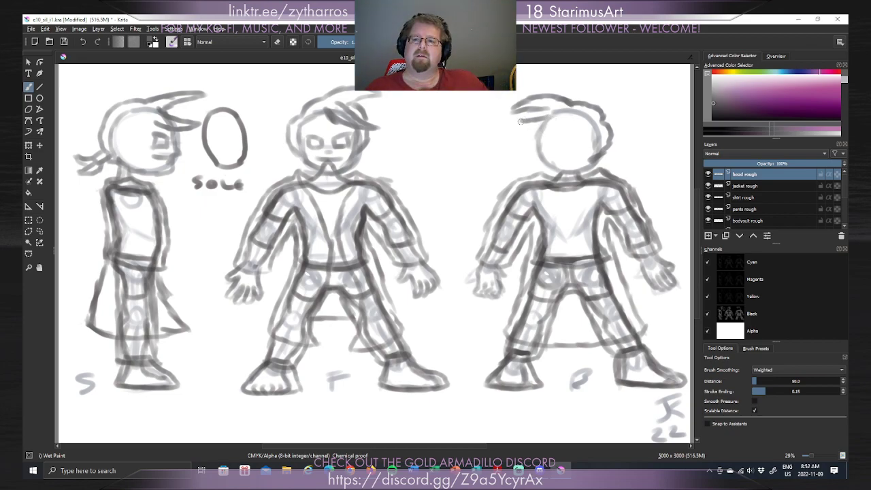
{"action": "left_click_drag", "start_coordinate": [522, 123], "coordinate": [541, 133]}
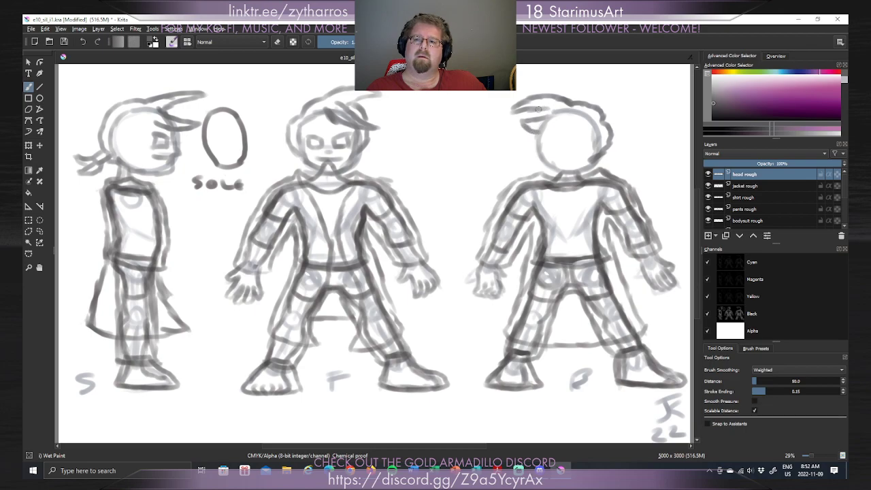
{"action": "mouse_move", "coordinate": [538, 114]}
{"action": "left_mouse_down"}
{"action": "mouse_move", "coordinate": [526, 134]}
{"action": "mouse_move", "coordinate": [530, 147]}
{"action": "left_mouse_up"}
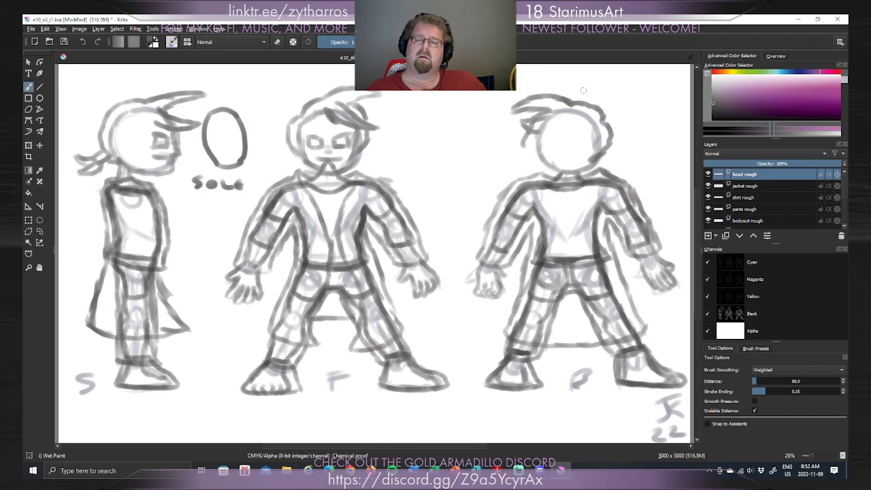
{"action": "key", "text": "e"}
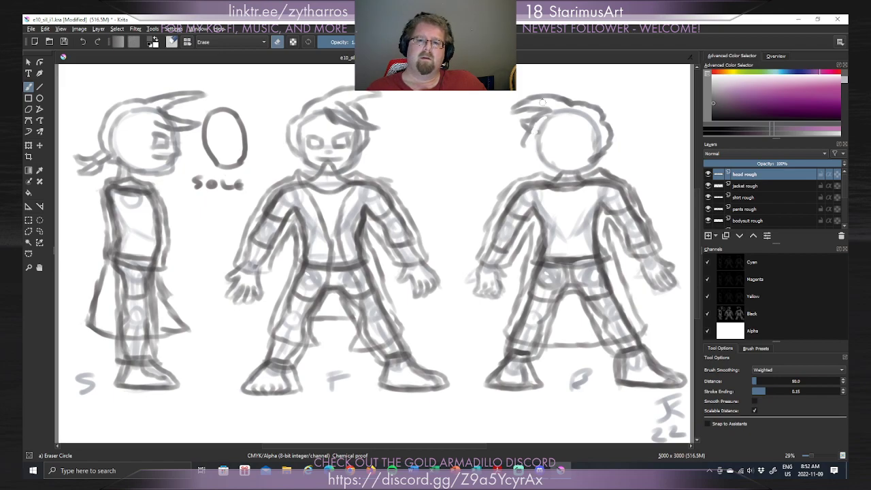
{"action": "key", "text": "e"}
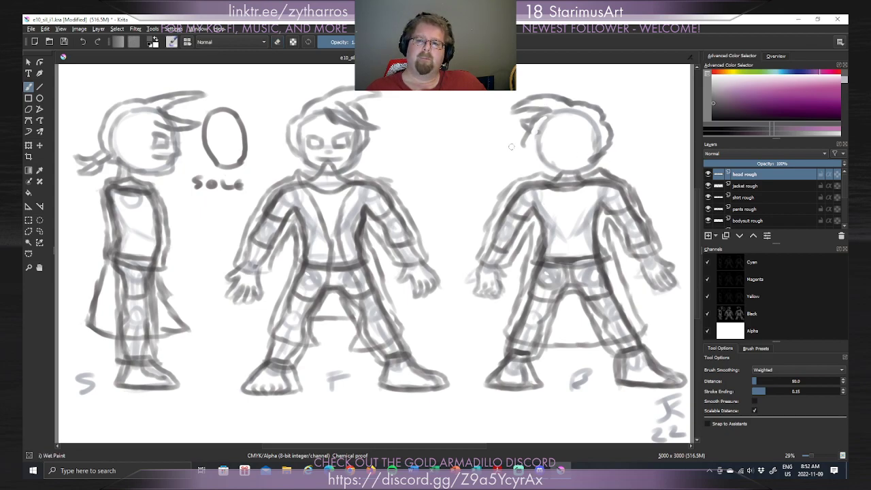
{"action": "mouse_move", "coordinate": [523, 134]}
{"action": "left_mouse_down"}
{"action": "mouse_move", "coordinate": [528, 153]}
{"action": "mouse_move", "coordinate": [561, 172]}
{"action": "left_mouse_up"}
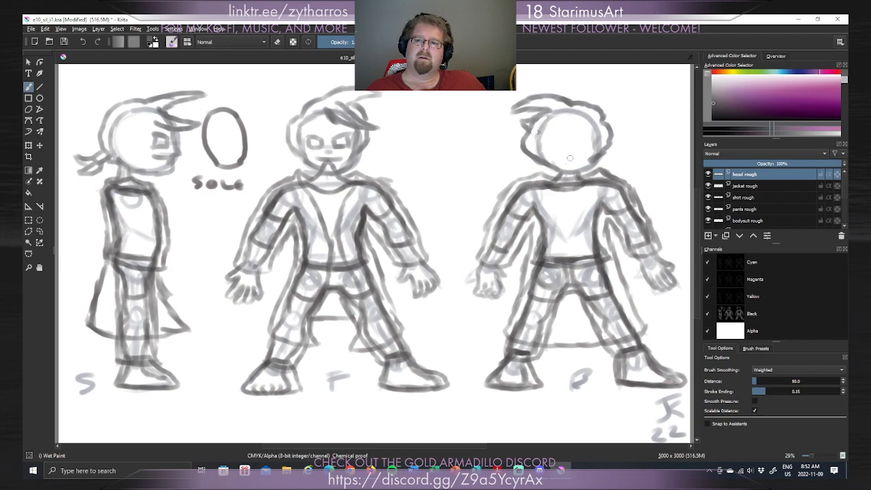
Sketch the back figure's short ponytail, with a tie at the nape and the tail ending in a point below the collar.
{"action": "mouse_move", "coordinate": [570, 158]}
{"action": "left_mouse_down"}
{"action": "mouse_move", "coordinate": [556, 173]}
{"action": "mouse_move", "coordinate": [573, 169]}
{"action": "mouse_move", "coordinate": [565, 162]}
{"action": "mouse_move", "coordinate": [587, 174]}
{"action": "mouse_move", "coordinate": [576, 162]}
{"action": "mouse_move", "coordinate": [537, 162]}
{"action": "mouse_move", "coordinate": [606, 160]}
{"action": "mouse_move", "coordinate": [580, 165]}
{"action": "left_mouse_up"}
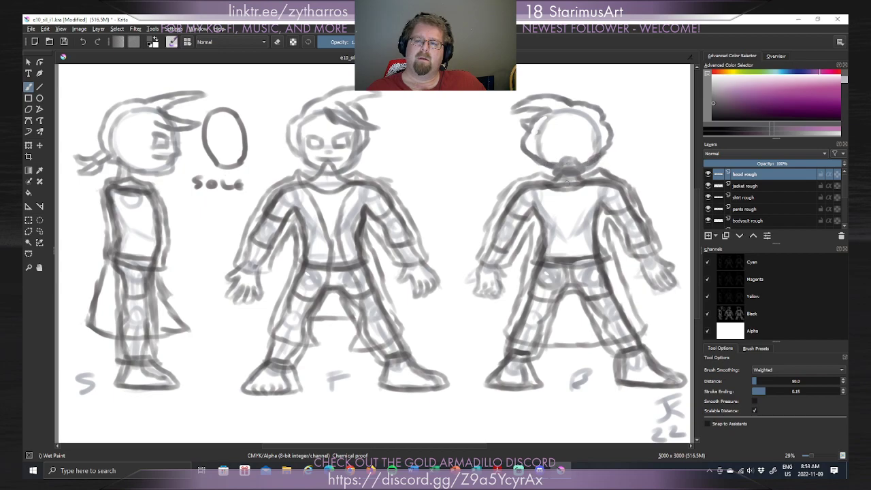
{"action": "left_click_drag", "start_coordinate": [549, 173], "coordinate": [562, 199]}
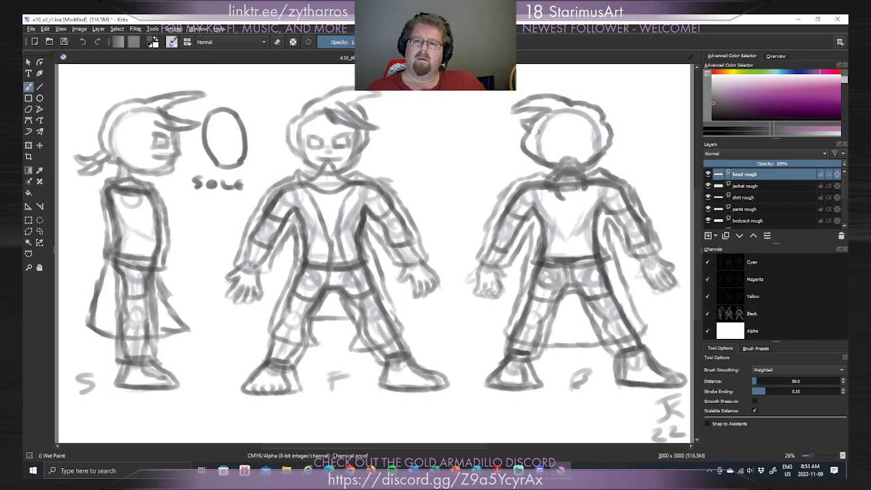
{"action": "mouse_move", "coordinate": [574, 187]}
{"action": "left_mouse_down"}
{"action": "mouse_move", "coordinate": [567, 197]}
{"action": "mouse_move", "coordinate": [581, 190]}
{"action": "left_mouse_up"}
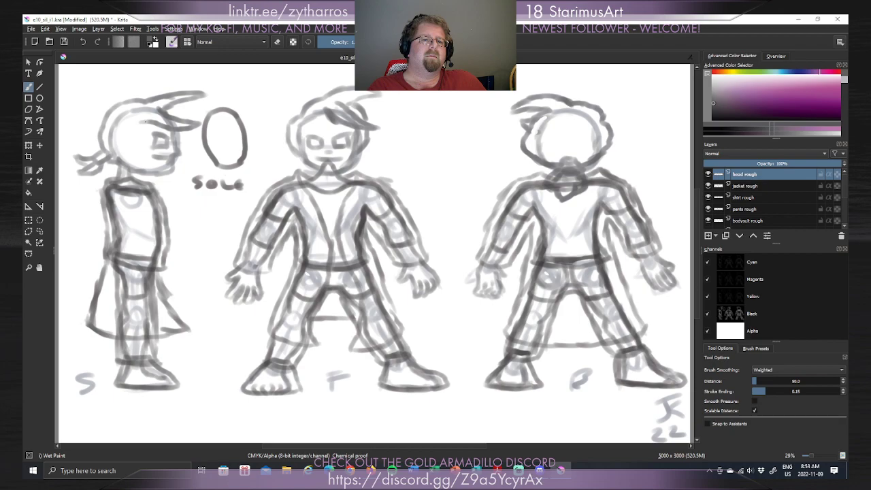
Add pointed sideburn strands beside the side and front figures' faces and save the drawing.
{"action": "left_click_drag", "start_coordinate": [134, 126], "coordinate": [141, 155]}
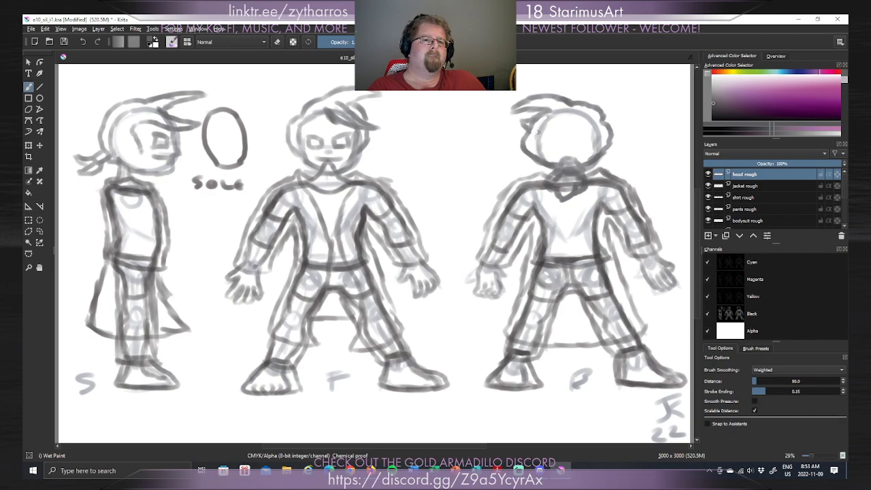
{"action": "mouse_move", "coordinate": [140, 150]}
{"action": "left_mouse_down"}
{"action": "mouse_move", "coordinate": [134, 159]}
{"action": "mouse_move", "coordinate": [125, 136]}
{"action": "mouse_move", "coordinate": [128, 162]}
{"action": "left_mouse_up"}
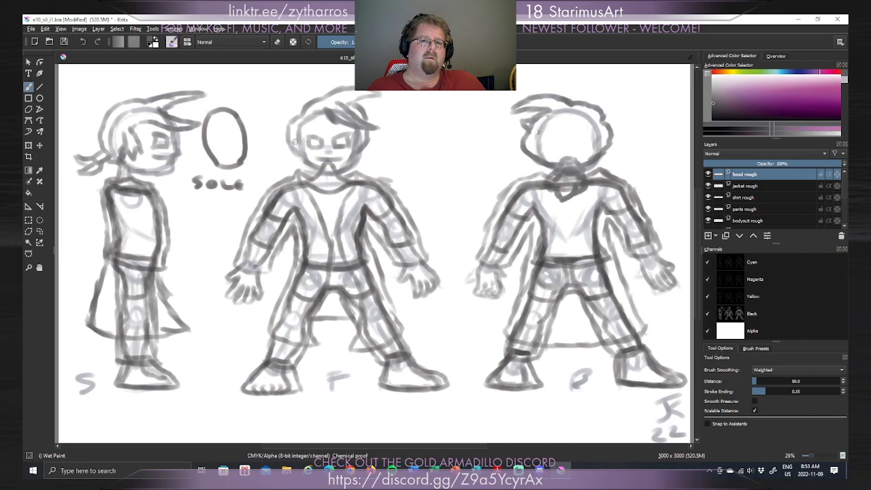
{"action": "mouse_move", "coordinate": [295, 147]}
{"action": "left_mouse_down"}
{"action": "mouse_move", "coordinate": [292, 162]}
{"action": "mouse_move", "coordinate": [304, 146]}
{"action": "left_mouse_up"}
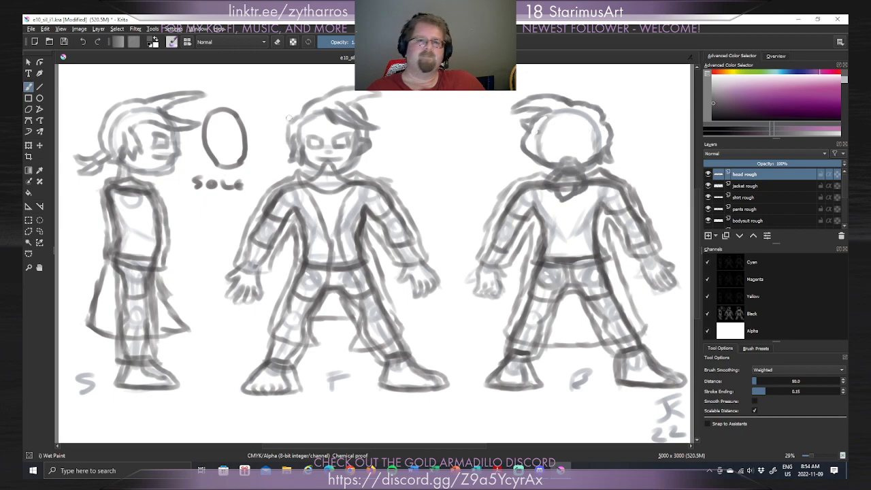
{"action": "left_click", "coordinate": [63, 42]}
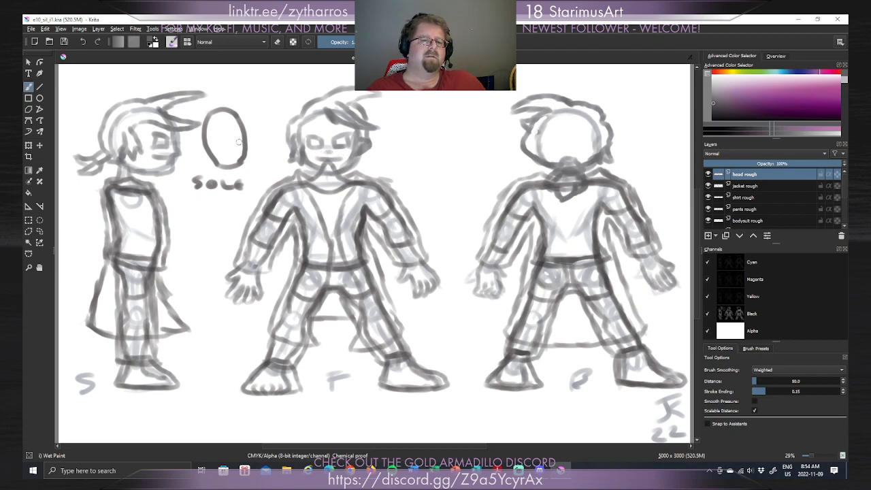
Erase the mouth line on the side figure's face and redraw it as a shorter stroke.
{"action": "key", "text": "e"}
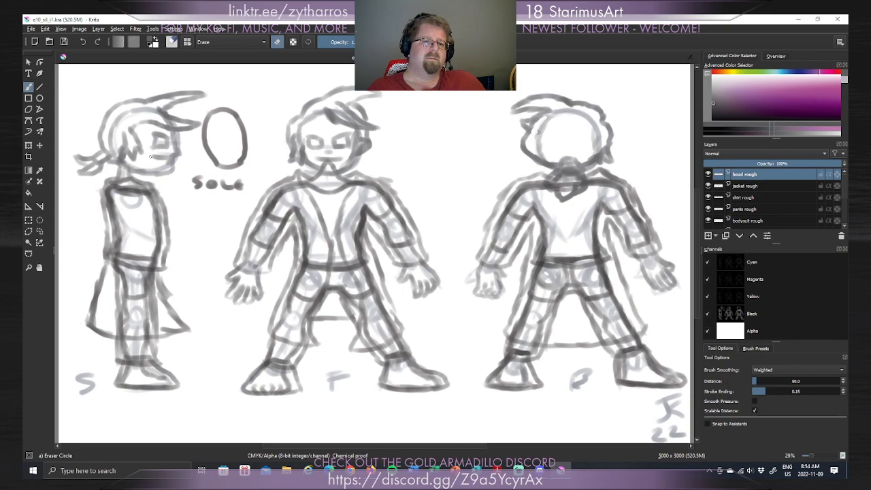
{"action": "left_click_drag", "start_coordinate": [166, 157], "coordinate": [153, 121]}
{"action": "key", "text": "e"}
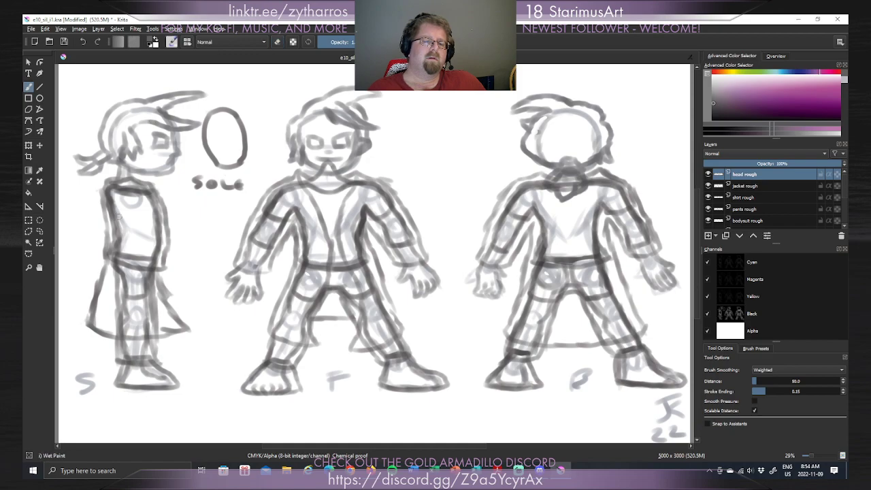
{"action": "left_click_drag", "start_coordinate": [173, 161], "coordinate": [156, 159]}
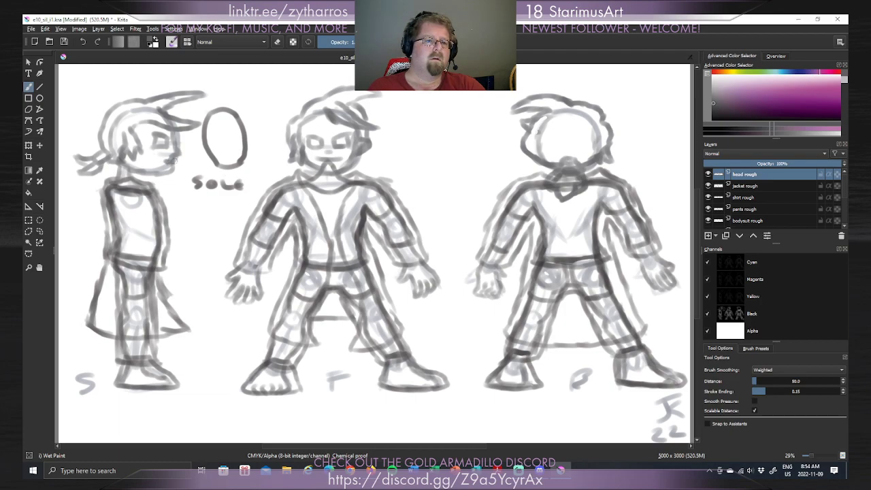
{"action": "left_click_drag", "start_coordinate": [173, 160], "coordinate": [164, 158]}
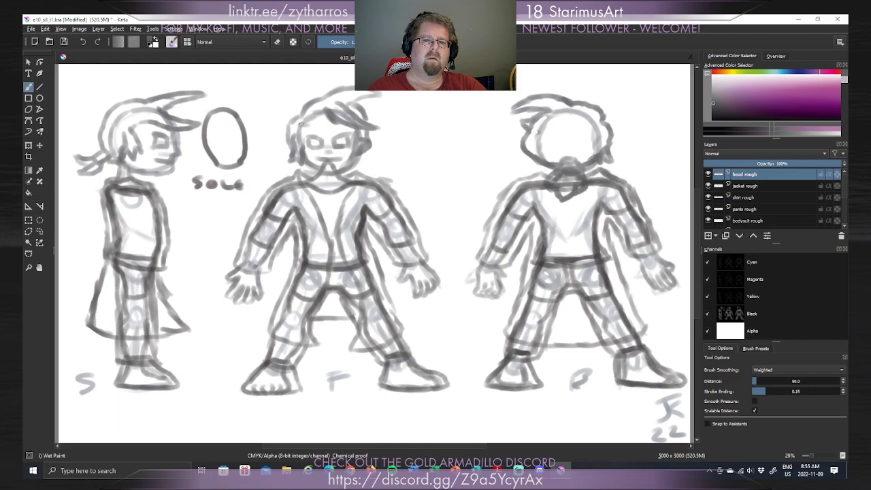
Sketch the hairline across the front figure's forehead beneath the fringe and lighten the overlapping hair strokes with the eraser.
{"action": "left_click_drag", "start_coordinate": [321, 124], "coordinate": [347, 120]}
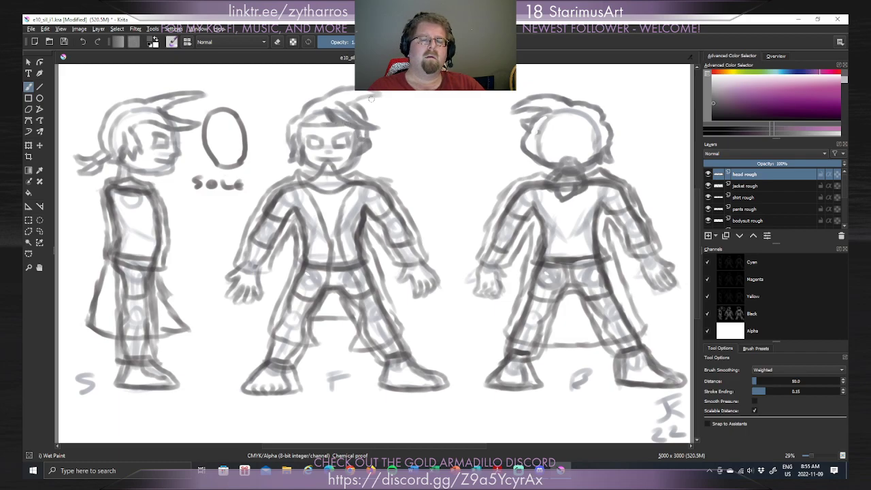
{"action": "key", "text": "e"}
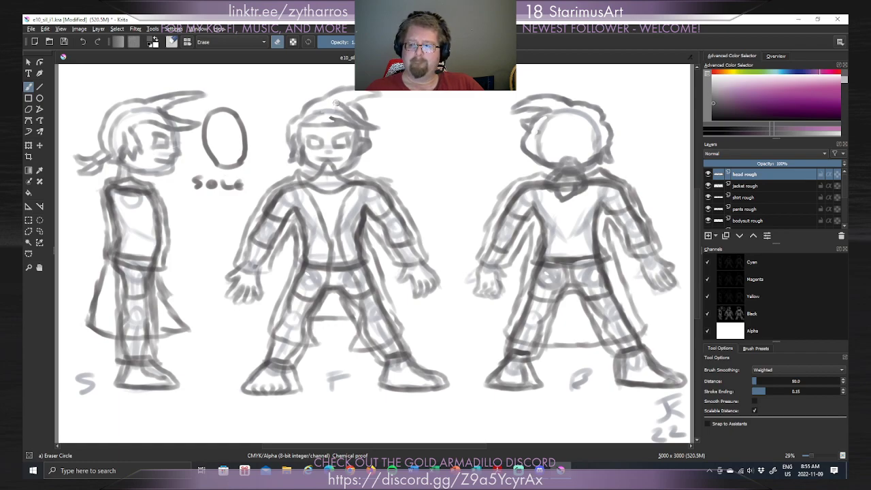
{"action": "key", "text": "e"}
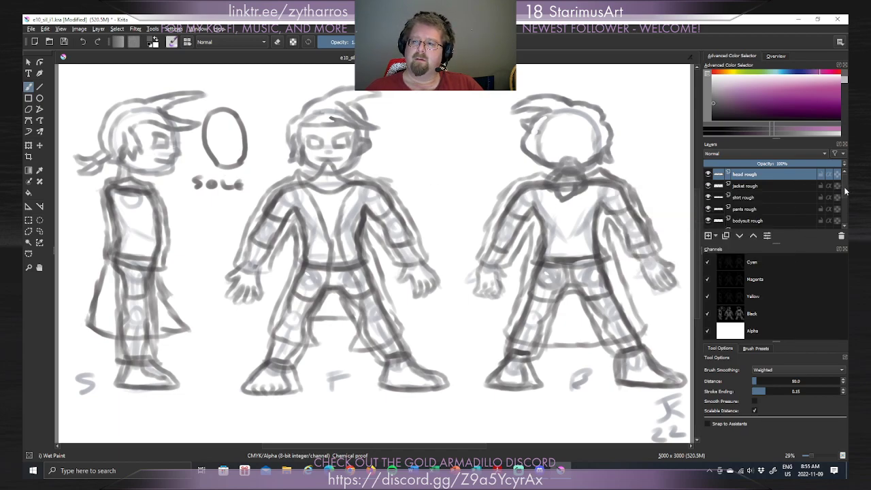
Toggle the rough, body rough and Layer 2 layers off and on to examine what each one contains.
{"action": "scroll", "coordinate": [844, 194], "scroll_direction": "down", "scroll_amount": 3}
{"action": "scroll", "coordinate": [845, 207], "scroll_direction": "down", "scroll_amount": 2}
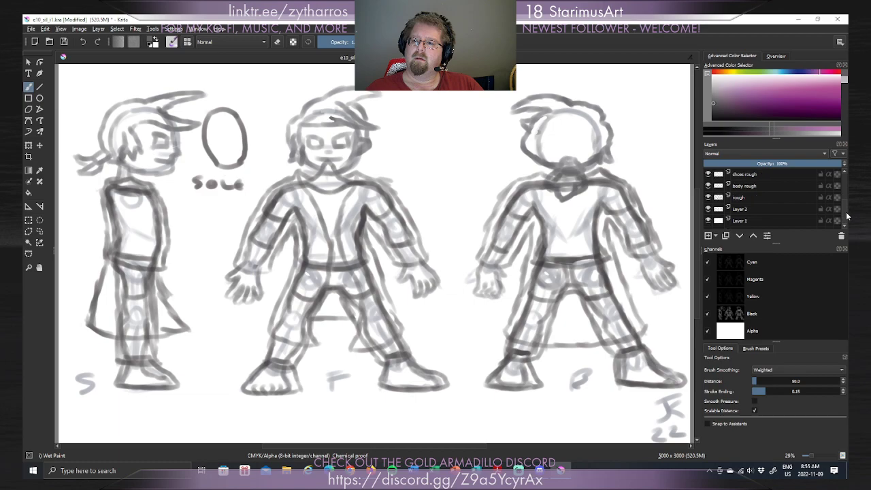
{"action": "left_click", "coordinate": [710, 198]}
{"action": "left_click", "coordinate": [711, 198]}
{"action": "left_click", "coordinate": [709, 209]}
{"action": "left_click", "coordinate": [709, 209]}
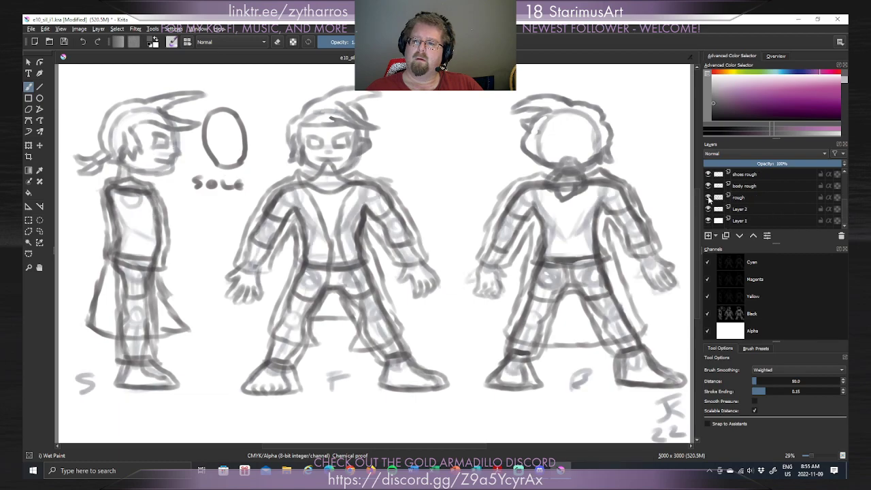
{"action": "left_click", "coordinate": [709, 197]}
{"action": "left_click", "coordinate": [709, 198]}
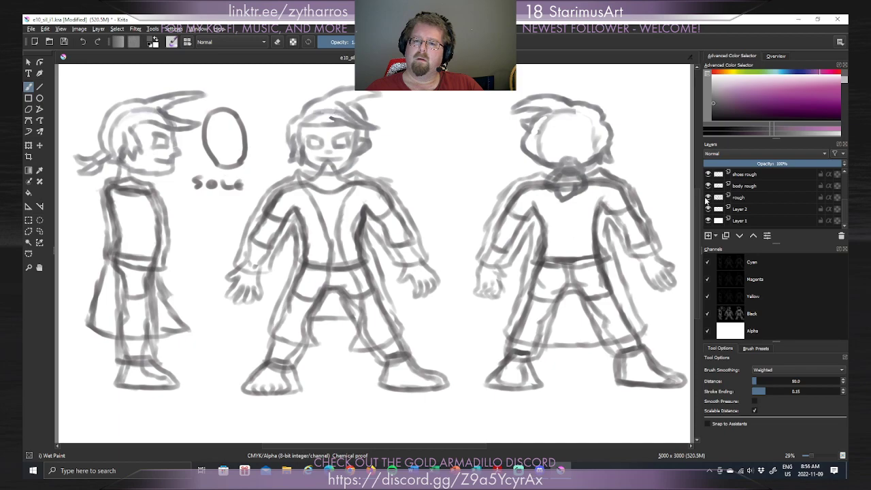
{"action": "left_click", "coordinate": [709, 198]}
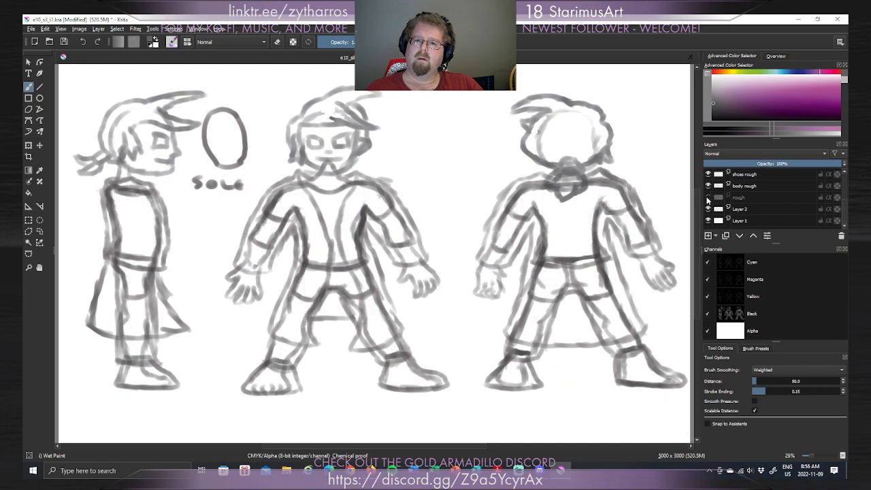
{"action": "left_click", "coordinate": [708, 187]}
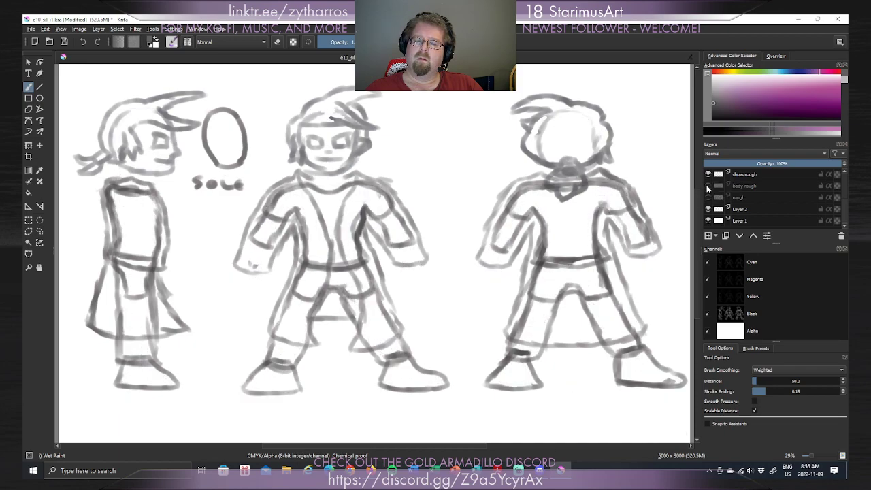
{"action": "left_click", "coordinate": [708, 186]}
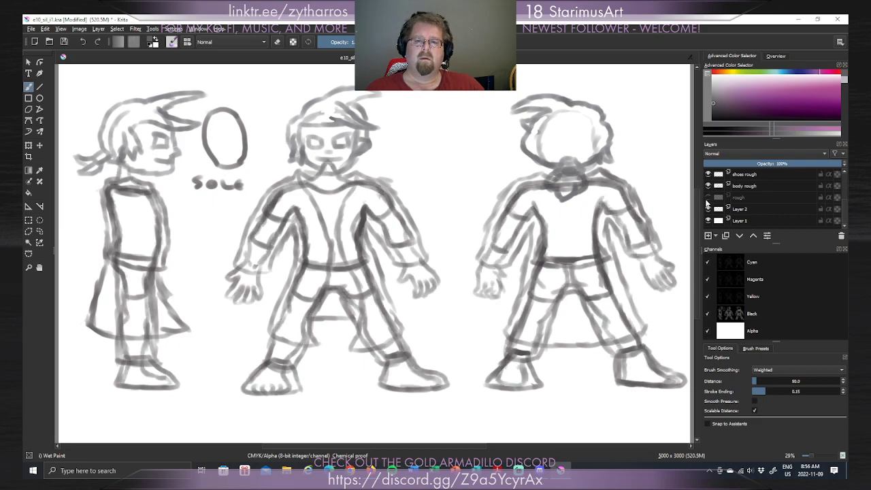
{"action": "left_click", "coordinate": [708, 209]}
{"action": "left_click", "coordinate": [708, 210]}
{"action": "left_click", "coordinate": [708, 198]}
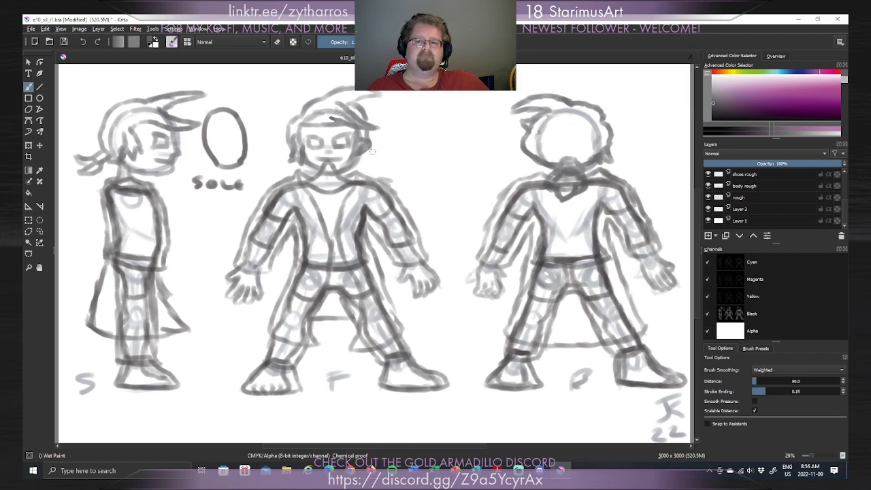
Save the drawing and add a new layer named "body lining" above the head rough layer.
{"action": "left_click", "coordinate": [64, 42]}
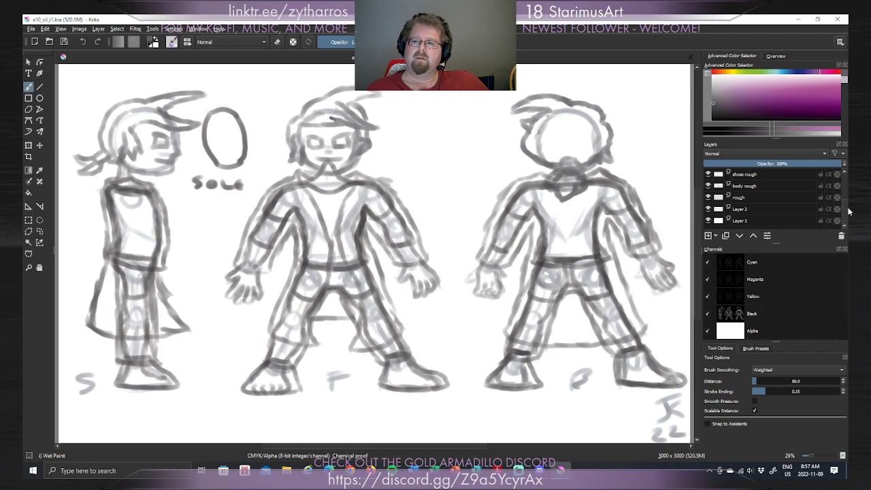
{"action": "scroll", "coordinate": [845, 214], "scroll_direction": "up", "scroll_amount": 2}
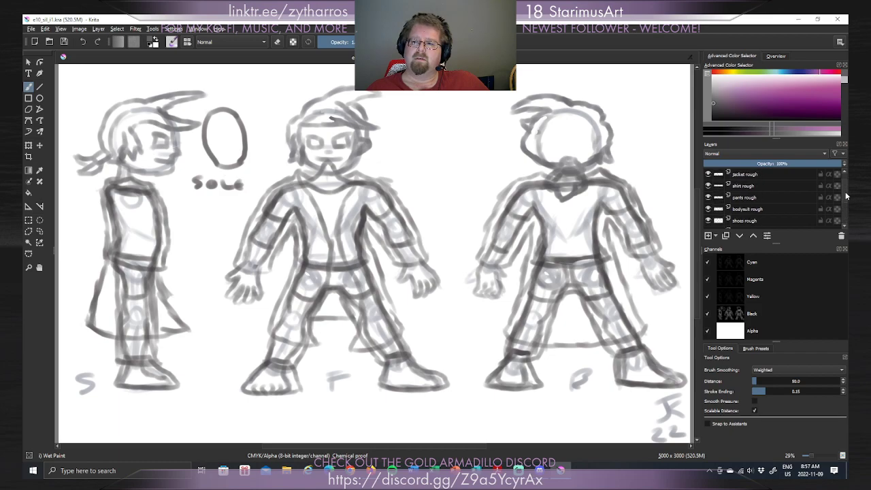
{"action": "scroll", "coordinate": [844, 197], "scroll_direction": "down", "scroll_amount": 3}
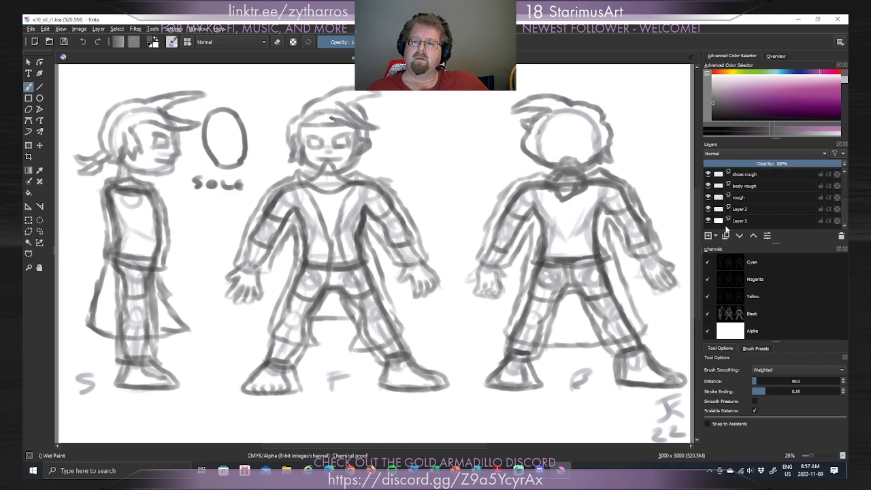
{"action": "left_click", "coordinate": [708, 236]}
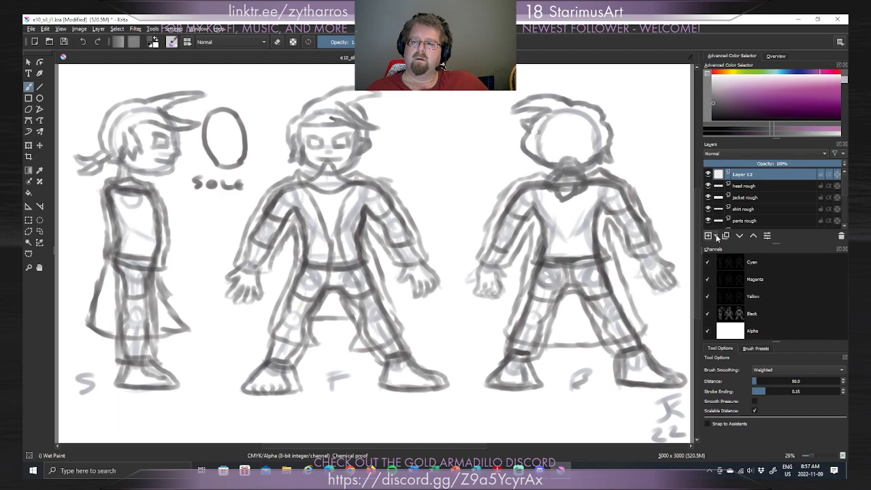
{"action": "double_click", "coordinate": [752, 176]}
{"action": "type", "text": "body lining"}
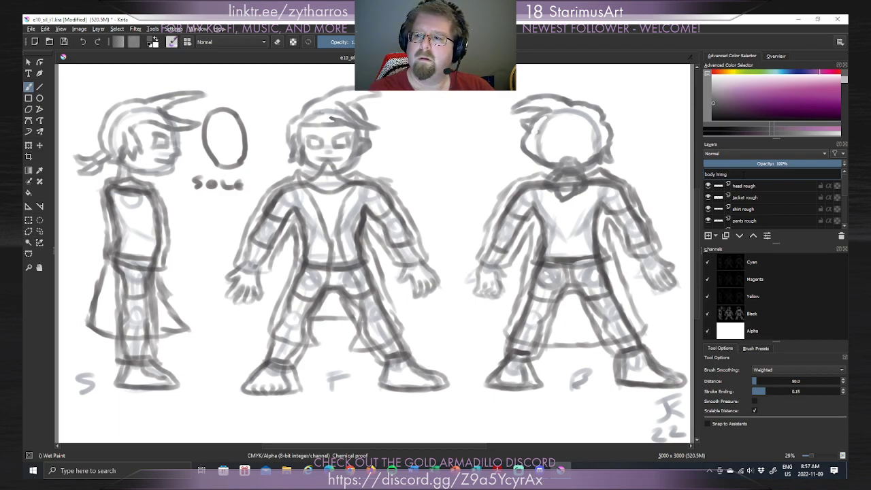
{"action": "key", "text": "Return"}
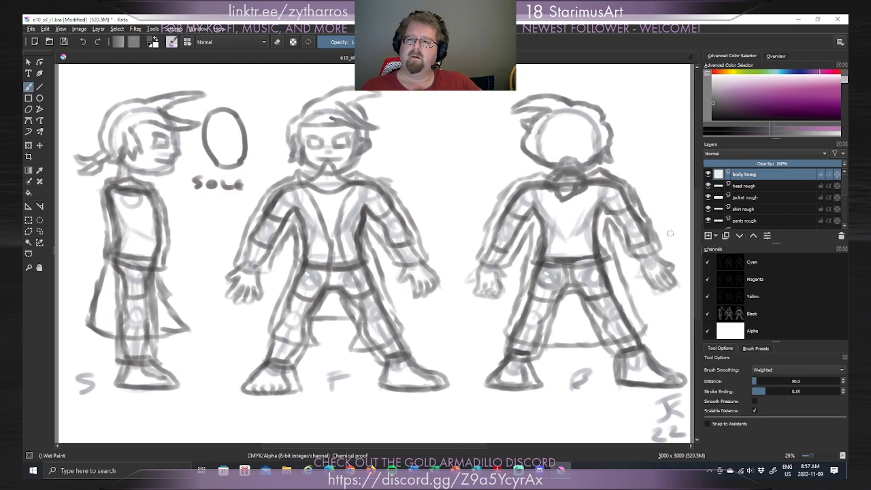
Hide the head, jacket, shirt, pants, bodysuit and shoes rough layers, leaving the body rough layer shown.
{"action": "left_click", "coordinate": [708, 185]}
{"action": "left_click", "coordinate": [708, 197]}
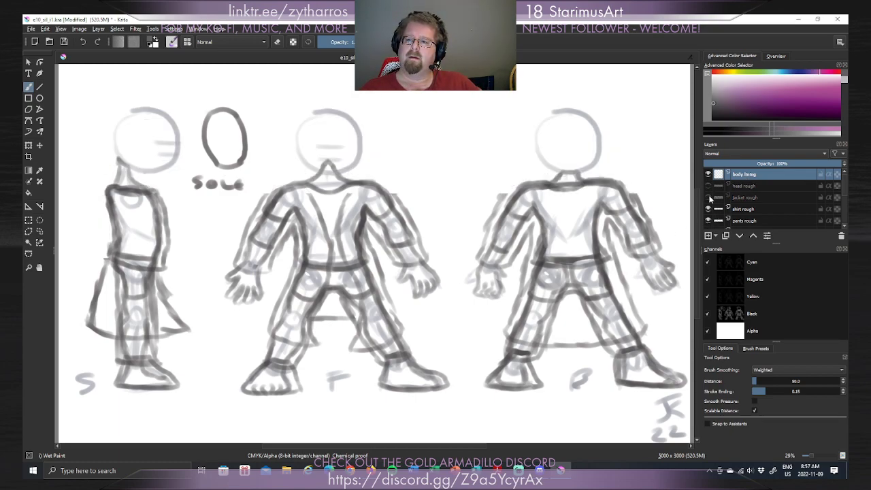
{"action": "left_click", "coordinate": [708, 209]}
{"action": "left_click", "coordinate": [707, 221]}
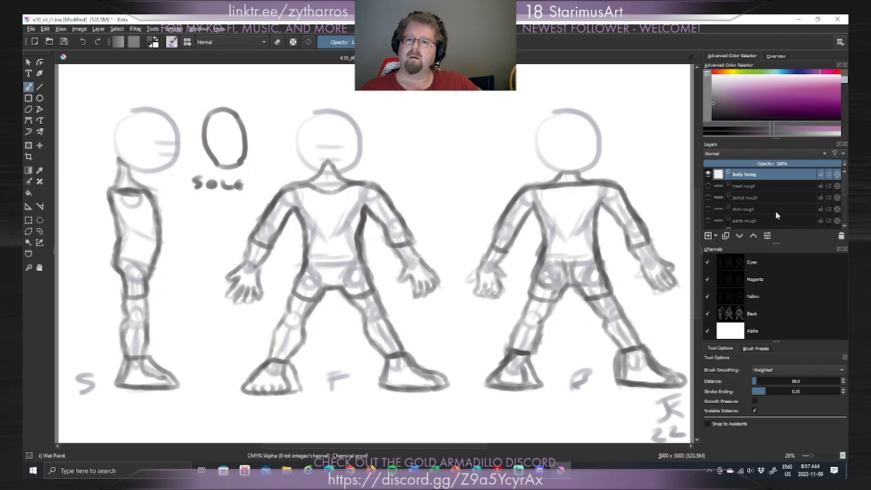
{"action": "scroll", "coordinate": [847, 190], "scroll_direction": "down", "scroll_amount": 1}
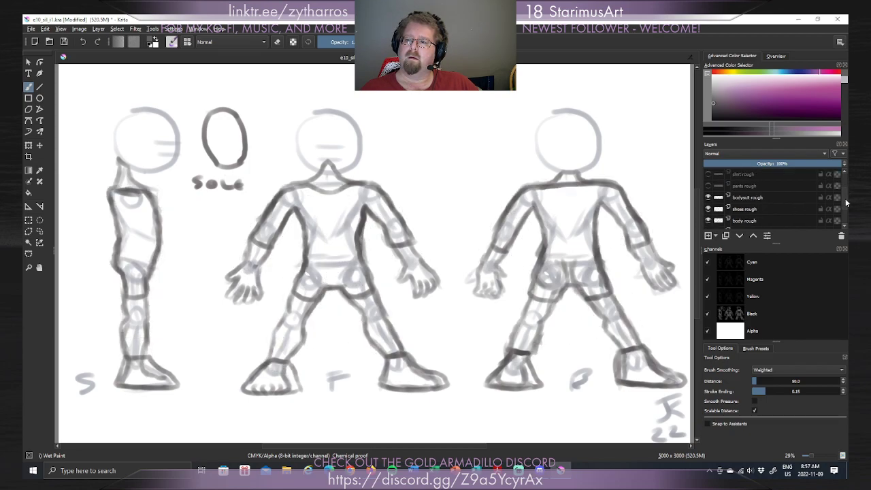
{"action": "left_click", "coordinate": [707, 197]}
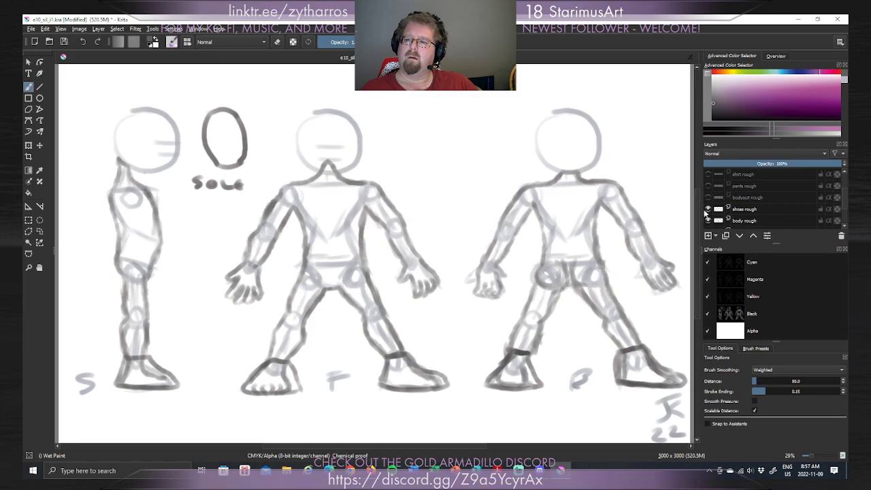
{"action": "left_click", "coordinate": [708, 209]}
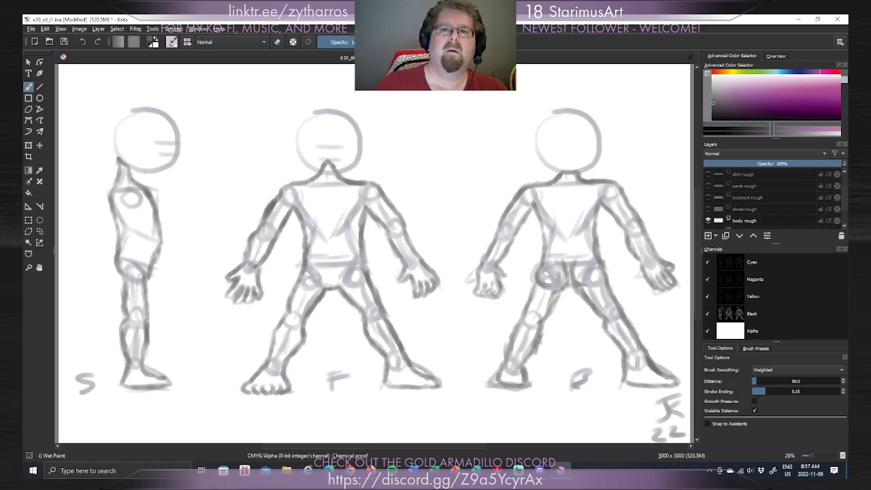
{"action": "left_click", "coordinate": [173, 43]}
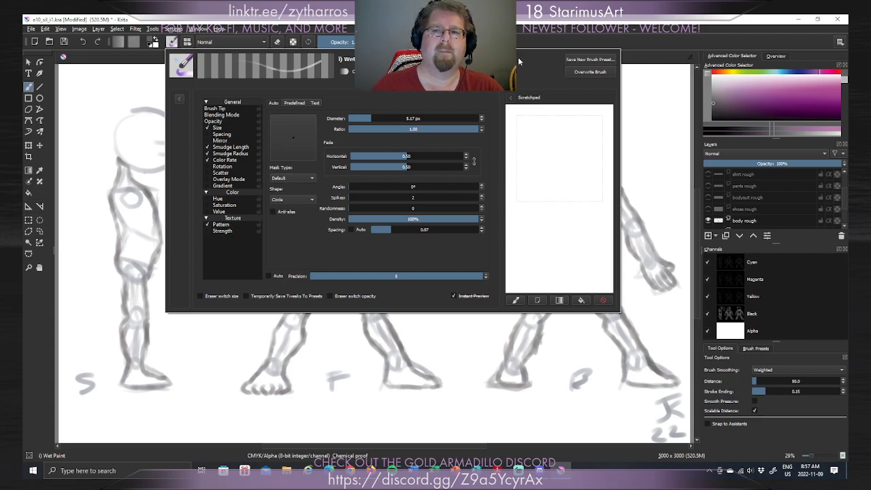
{"action": "left_click", "coordinate": [310, 49]}
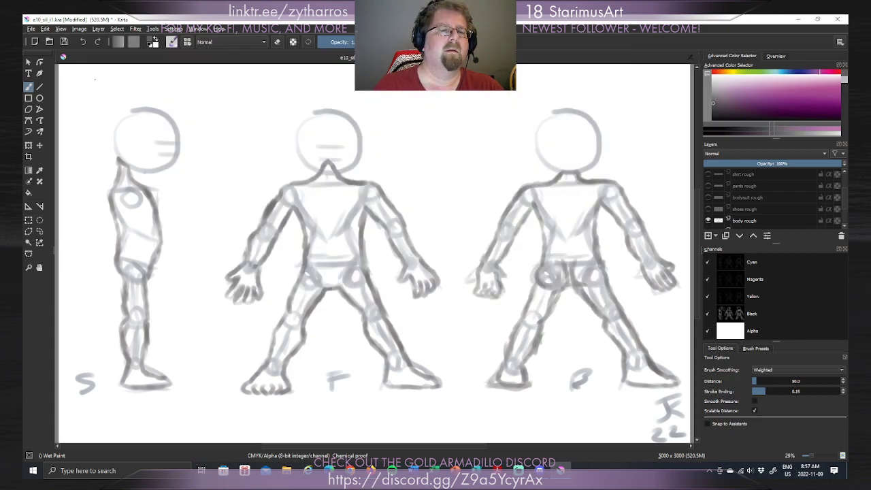
{"action": "left_click", "coordinate": [173, 44]}
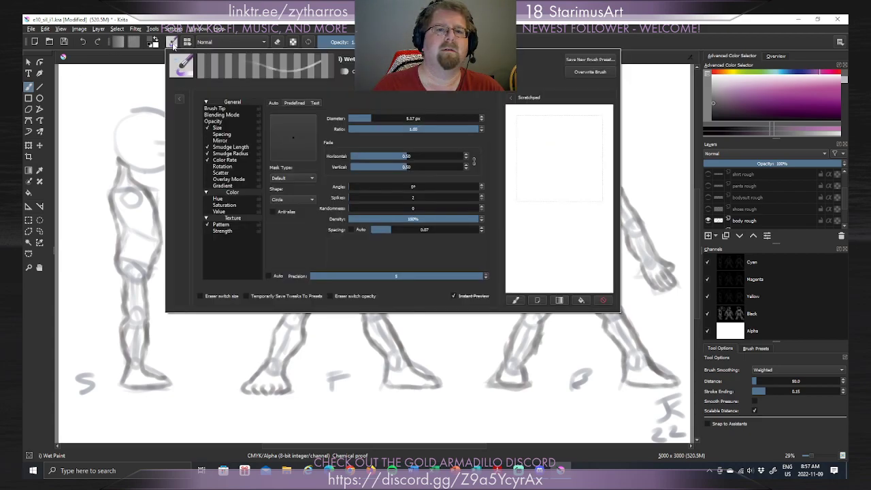
{"action": "left_click", "coordinate": [616, 42]}
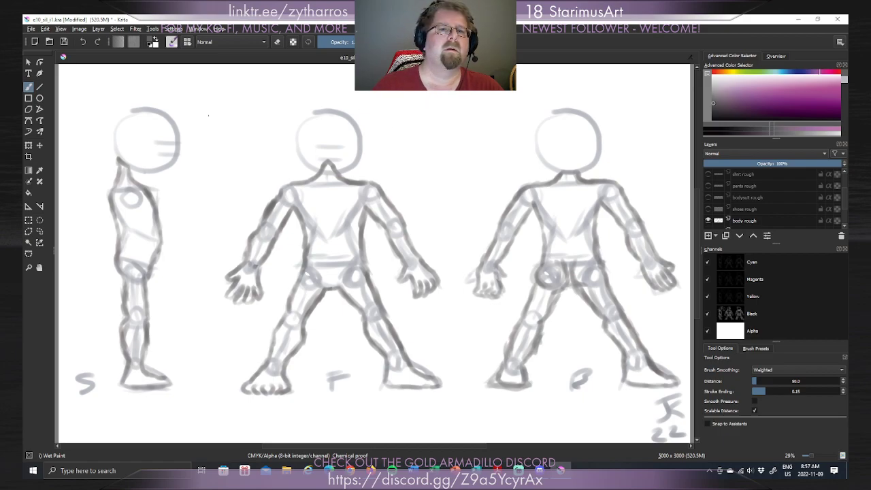
Switch to the Basic-5 Size Opacity brush preset.
{"action": "right_click", "coordinate": [218, 112]}
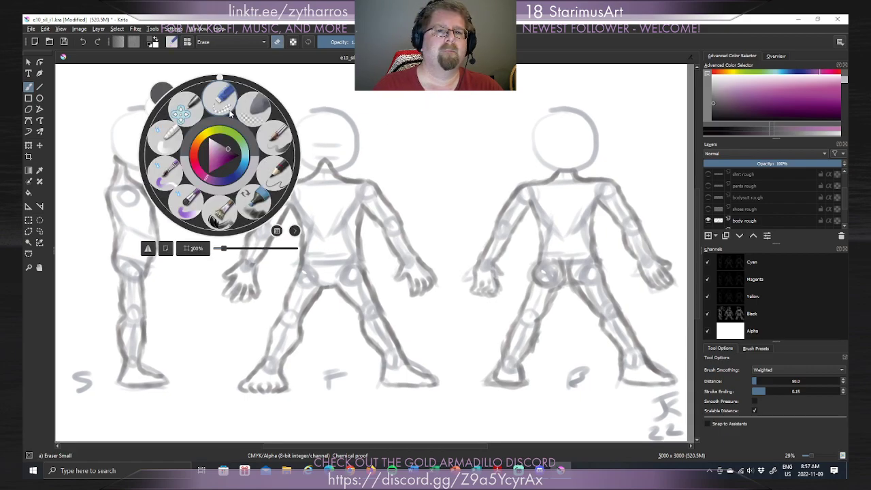
{"action": "key", "text": "e"}
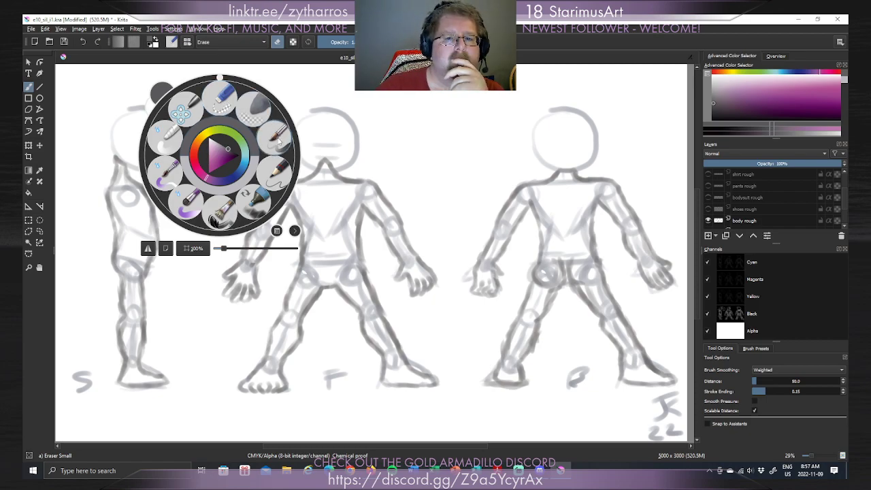
{"action": "left_click", "coordinate": [278, 140]}
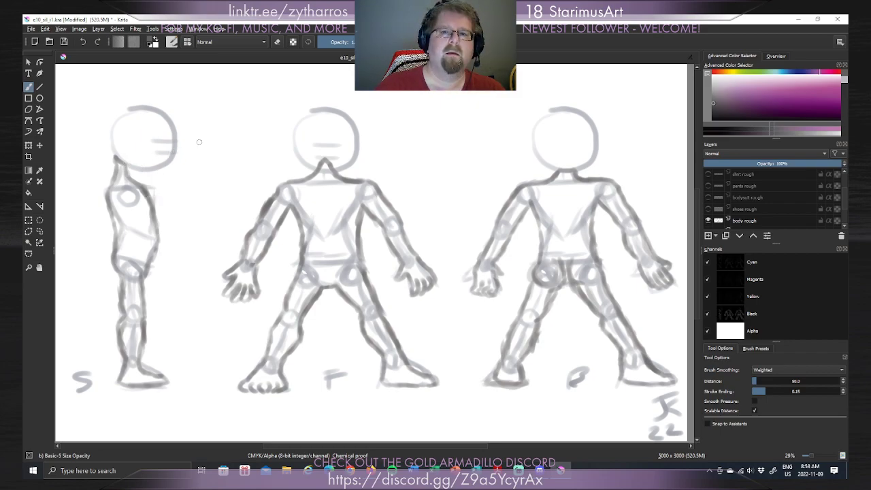
Set the opacity of the rough layer to 50%.
{"action": "left_click", "coordinate": [780, 221]}
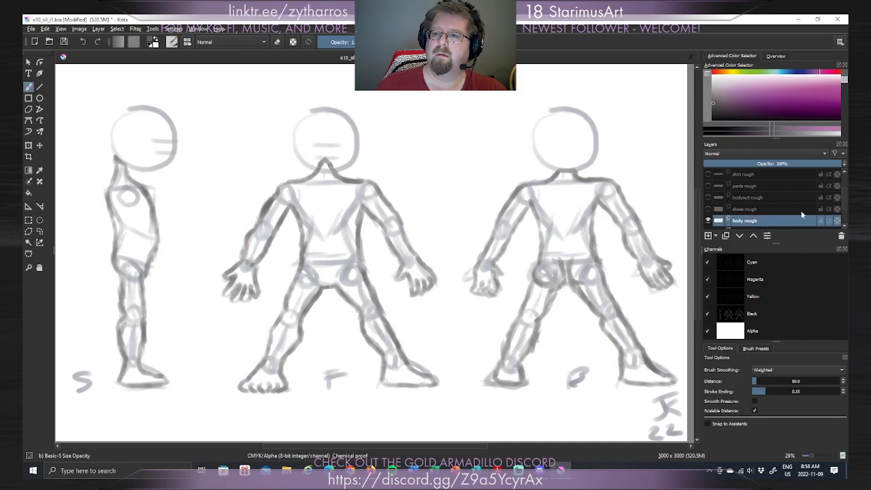
{"action": "scroll", "coordinate": [844, 204], "scroll_direction": "down", "scroll_amount": 3}
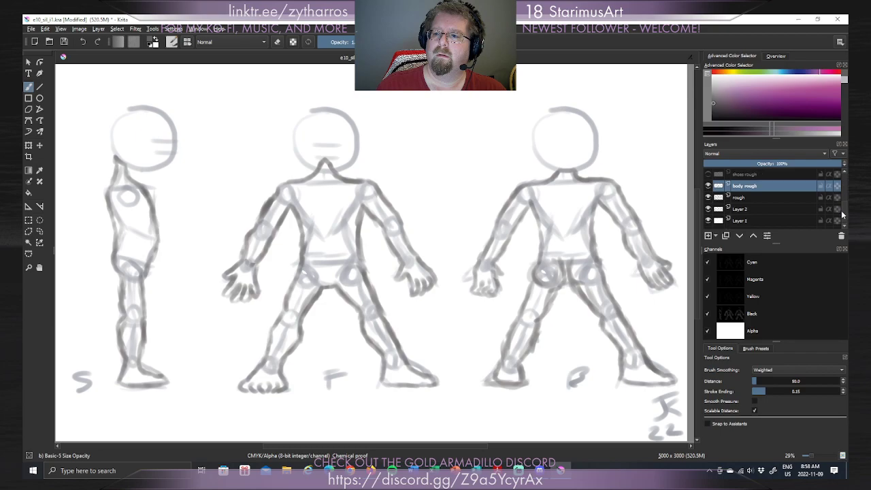
{"action": "left_click", "coordinate": [779, 197]}
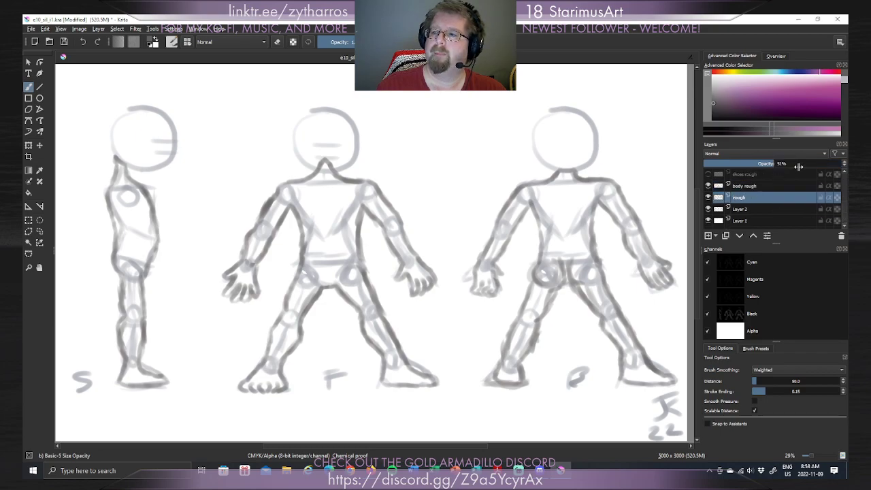
{"action": "left_click", "coordinate": [845, 165]}
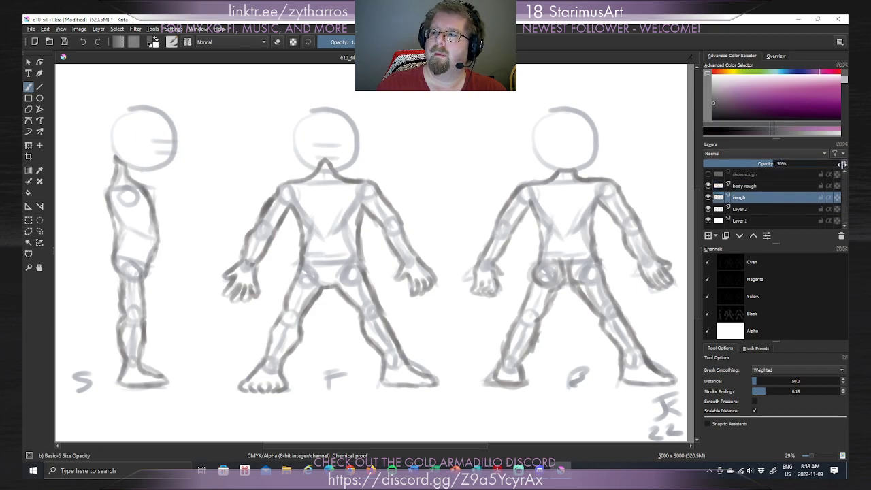
Lower the body rough layer's opacity to about 56% and hide the rough layer.
{"action": "left_click", "coordinate": [743, 188]}
{"action": "left_click_drag", "start_coordinate": [812, 164], "coordinate": [783, 170]}
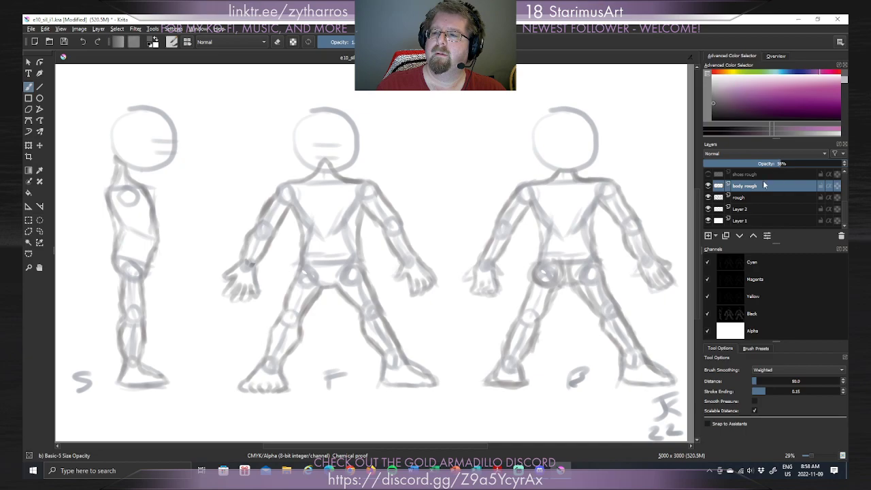
{"action": "left_click", "coordinate": [708, 197]}
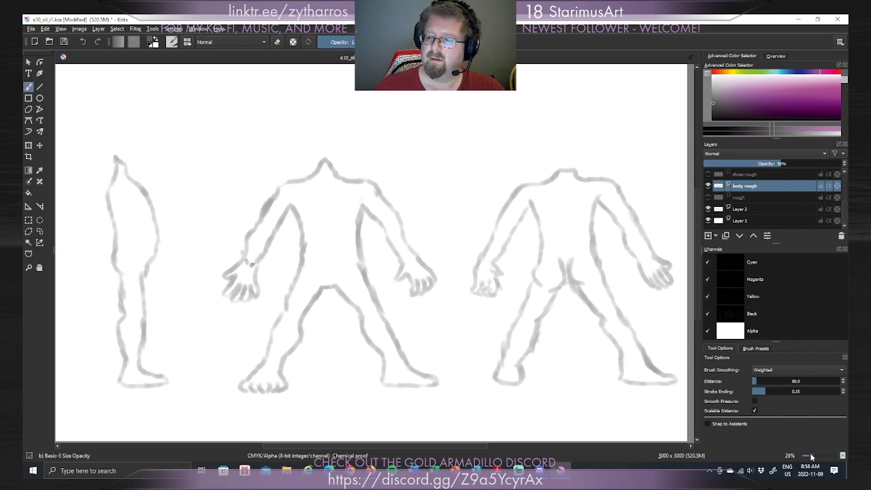
Try lining the back of the side figure's calf below the knee with thin strokes, undoing each one.
{"action": "scroll", "coordinate": [811, 457], "scroll_direction": "down", "scroll_amount": 5}
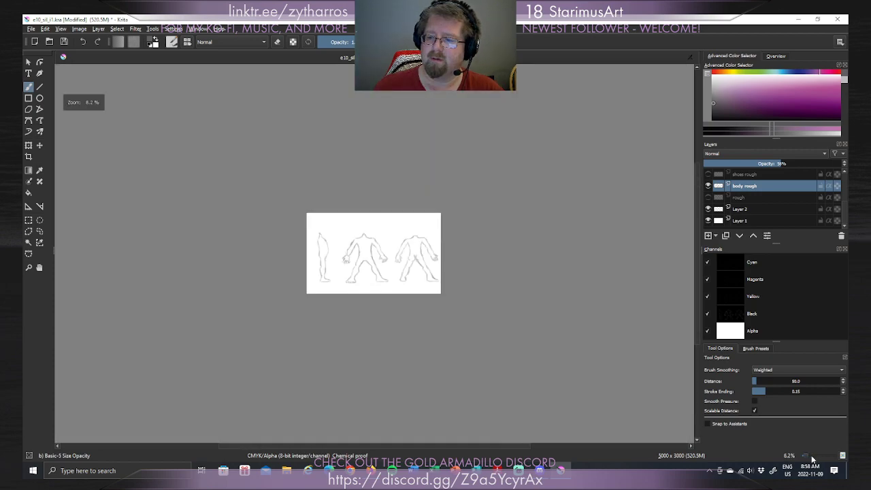
{"action": "scroll", "coordinate": [810, 457], "scroll_direction": "up", "scroll_amount": 6}
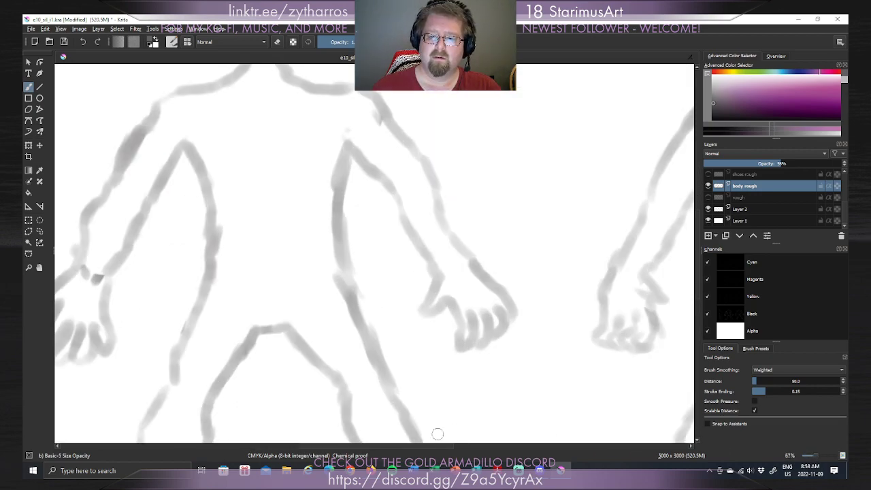
{"action": "left_click_drag", "start_coordinate": [407, 445], "coordinate": [308, 445]}
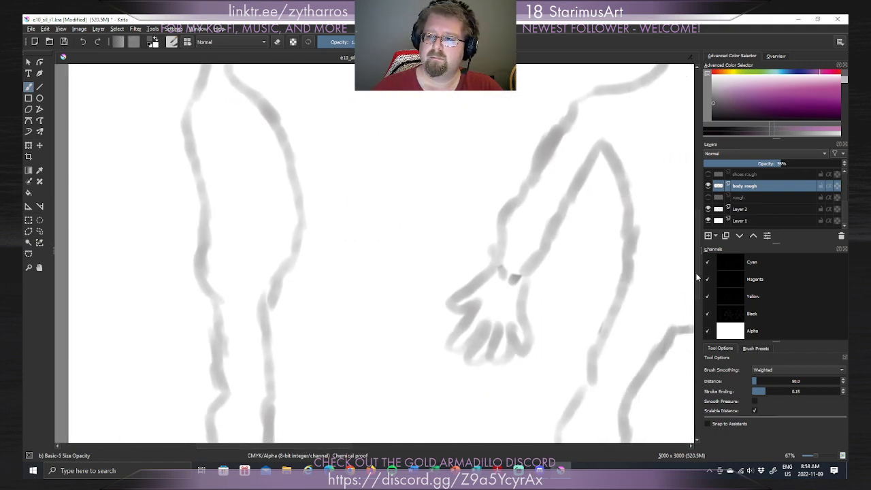
{"action": "left_click_drag", "start_coordinate": [697, 277], "coordinate": [696, 315]}
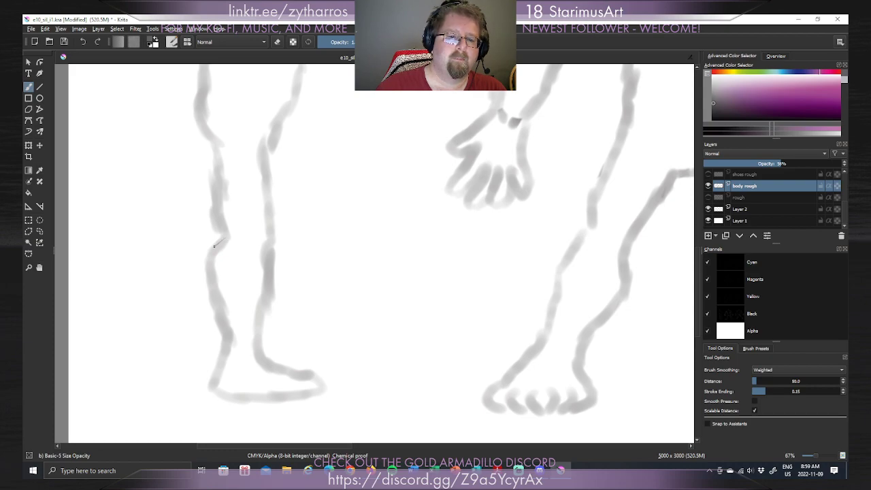
{"action": "key", "text": "ctrl+z"}
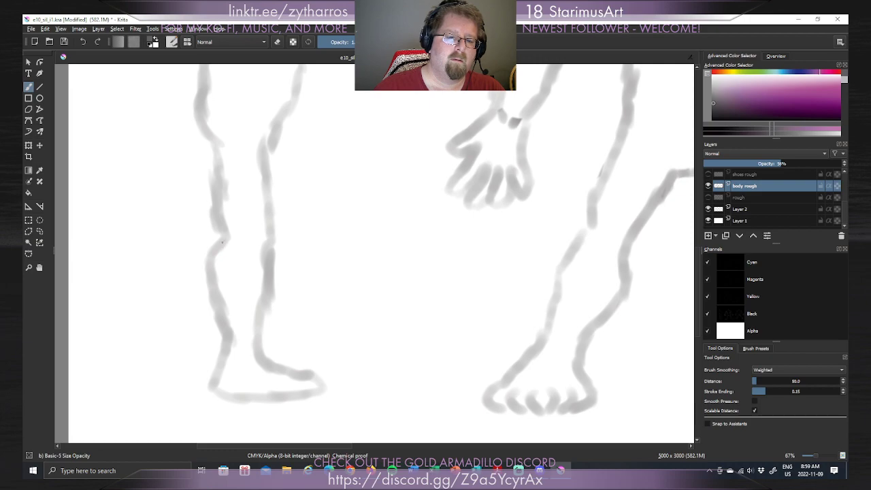
{"action": "mouse_move", "coordinate": [215, 273]}
{"action": "left_mouse_down"}
{"action": "mouse_move", "coordinate": [218, 247]}
{"action": "mouse_move", "coordinate": [210, 269]}
{"action": "mouse_move", "coordinate": [220, 296]}
{"action": "mouse_move", "coordinate": [216, 246]}
{"action": "mouse_move", "coordinate": [208, 262]}
{"action": "mouse_move", "coordinate": [225, 320]}
{"action": "left_mouse_up"}
{"action": "key", "text": "ctrl+z"}
{"action": "key", "text": "ctrl+z"}
{"action": "key", "text": "ctrl+z"}
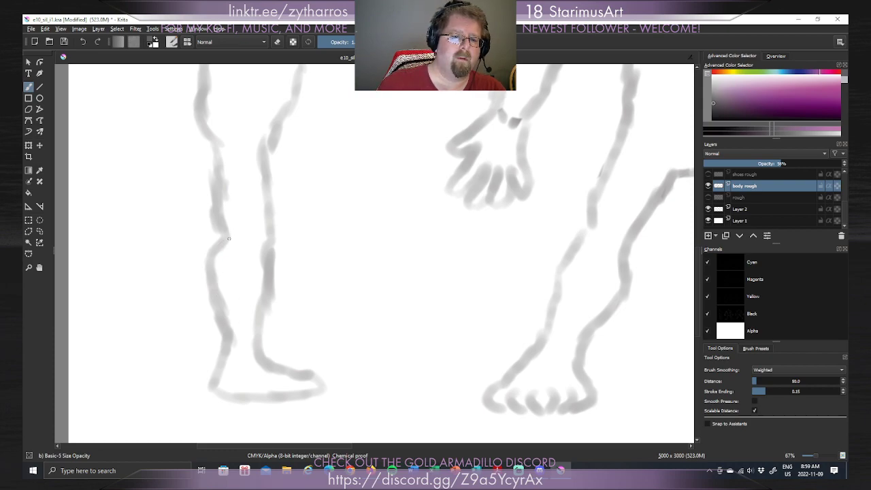
{"action": "key", "text": "ctrl+z"}
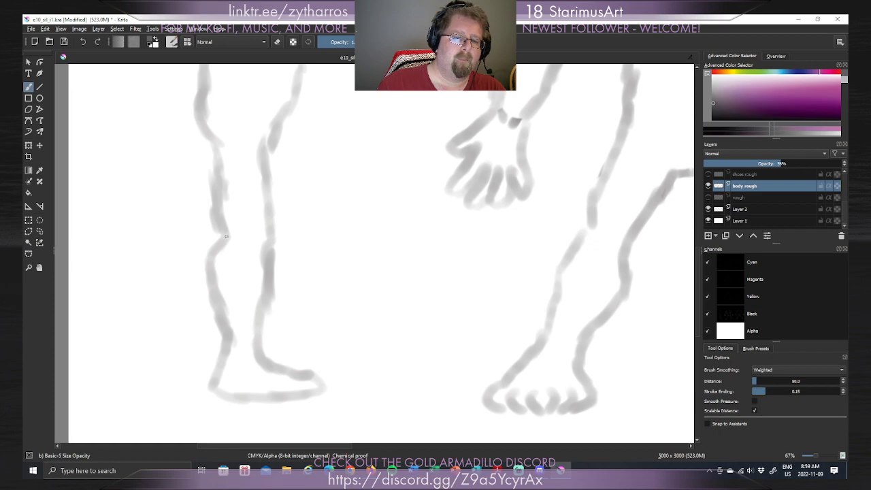
Try again to line the side figure's calf in one stroke from behind the knee to the ankle and heel, then undo the strokes.
{"action": "mouse_move", "coordinate": [217, 245]}
{"action": "left_mouse_down"}
{"action": "mouse_move", "coordinate": [208, 280]}
{"action": "mouse_move", "coordinate": [223, 332]}
{"action": "left_mouse_up"}
{"action": "key", "text": "ctrl+z"}
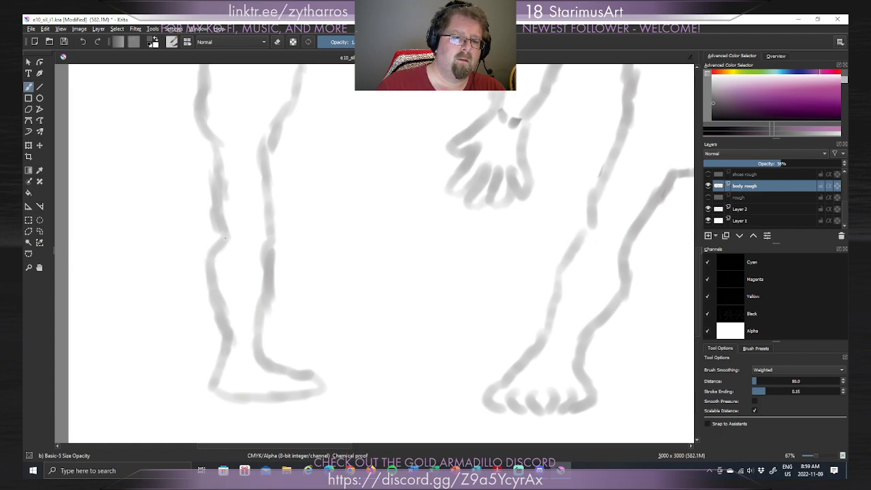
{"action": "mouse_move", "coordinate": [215, 246]}
{"action": "left_mouse_down"}
{"action": "mouse_move", "coordinate": [211, 285]}
{"action": "mouse_move", "coordinate": [236, 340]}
{"action": "left_mouse_up"}
{"action": "key", "text": "ctrl+z"}
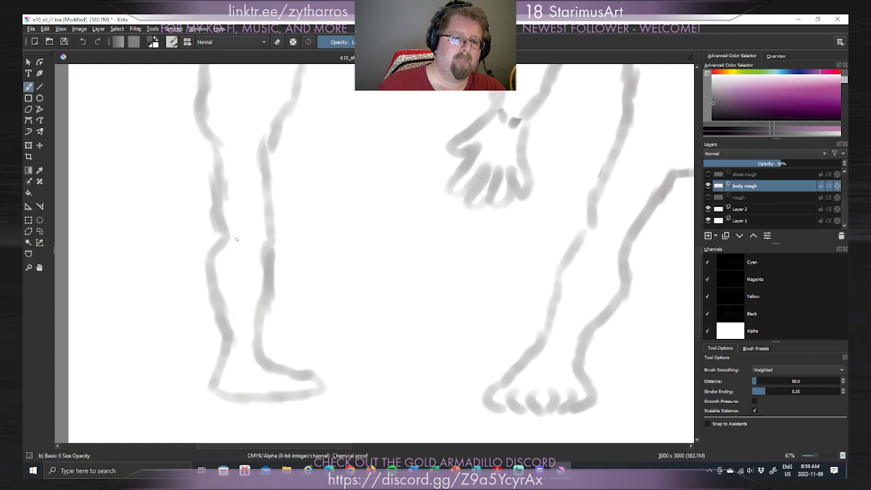
{"action": "mouse_move", "coordinate": [217, 242]}
{"action": "left_mouse_down"}
{"action": "mouse_move", "coordinate": [206, 262]}
{"action": "mouse_move", "coordinate": [235, 341]}
{"action": "left_mouse_up"}
{"action": "key", "text": "ctrl+z"}
{"action": "mouse_move", "coordinate": [231, 237]}
{"action": "left_mouse_down"}
{"action": "mouse_move", "coordinate": [211, 269]}
{"action": "mouse_move", "coordinate": [231, 331]}
{"action": "mouse_move", "coordinate": [230, 352]}
{"action": "left_mouse_up"}
{"action": "key", "text": "ctrl+z"}
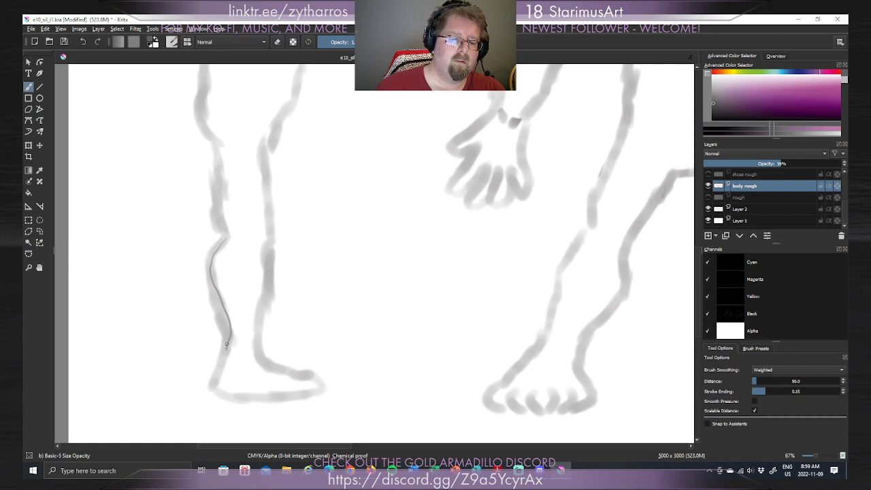
{"action": "key", "text": "ctrl+z"}
{"action": "left_click_drag", "start_coordinate": [226, 350], "coordinate": [216, 384]}
{"action": "key", "text": "ctrl+z"}
{"action": "key", "text": "ctrl+z"}
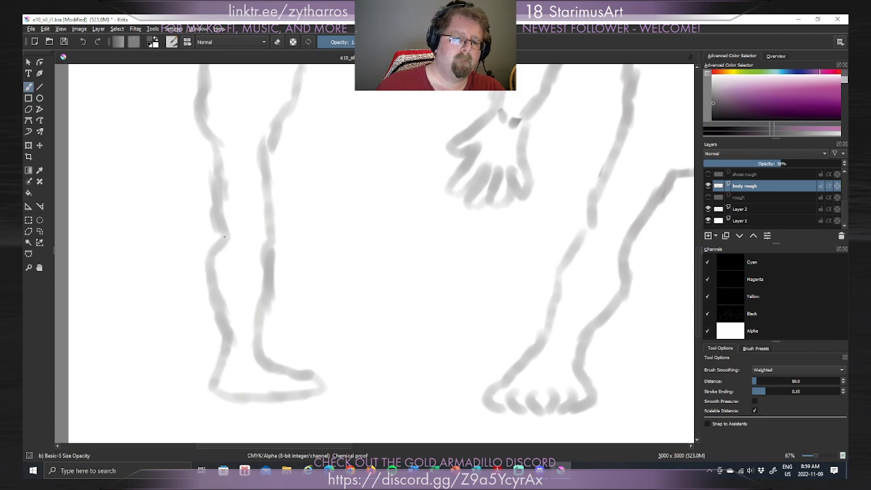
Try lining the side figure's lower leg down to the heel and along the sole to the toes, and undo the lines.
{"action": "mouse_move", "coordinate": [210, 257]}
{"action": "left_mouse_down"}
{"action": "mouse_move", "coordinate": [229, 328]}
{"action": "mouse_move", "coordinate": [207, 391]}
{"action": "mouse_move", "coordinate": [263, 401]}
{"action": "mouse_move", "coordinate": [331, 386]}
{"action": "left_mouse_up"}
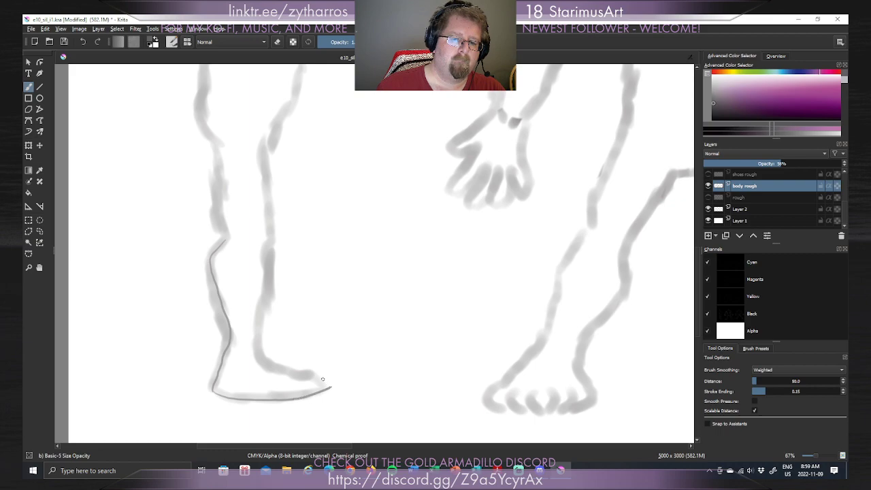
{"action": "key", "text": "ctrl+z"}
{"action": "left_click_drag", "start_coordinate": [213, 391], "coordinate": [328, 387]}
{"action": "key", "text": "ctrl+z"}
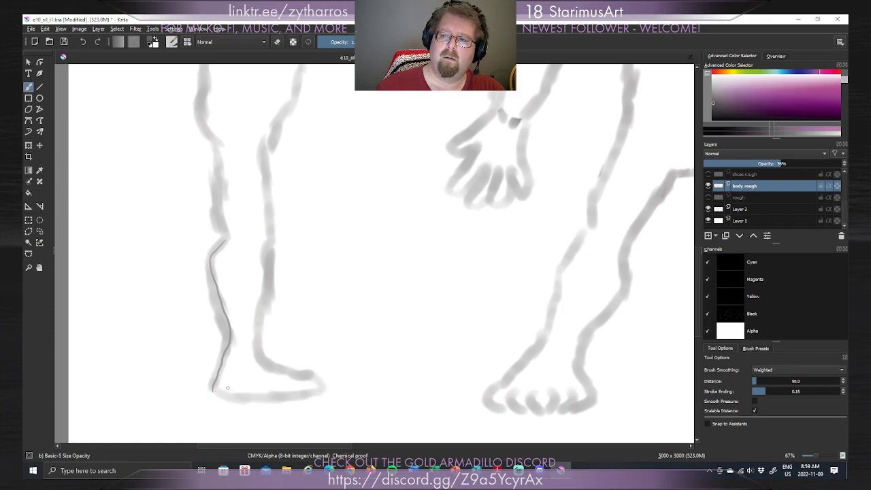
{"action": "key", "text": "ctrl+z"}
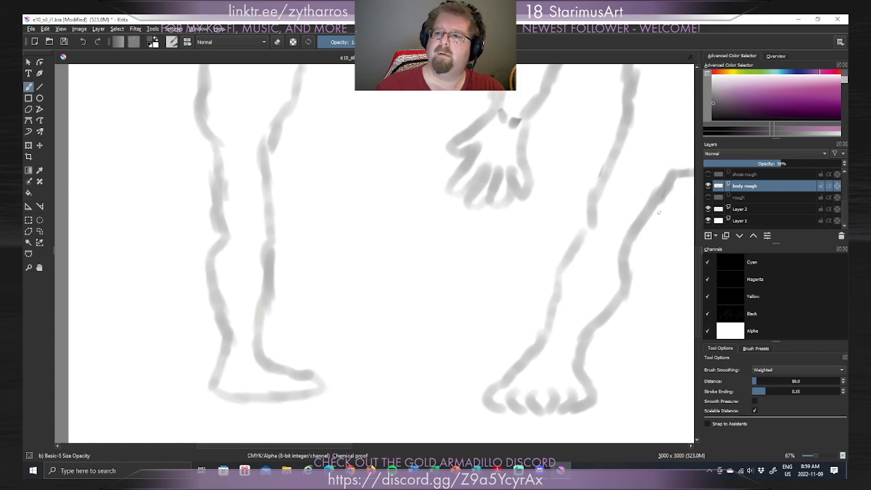
Toggle the body rough layer and Layer 2 off and on to examine their contents, and select Layer 2.
{"action": "left_click", "coordinate": [709, 185]}
{"action": "left_click", "coordinate": [709, 185]}
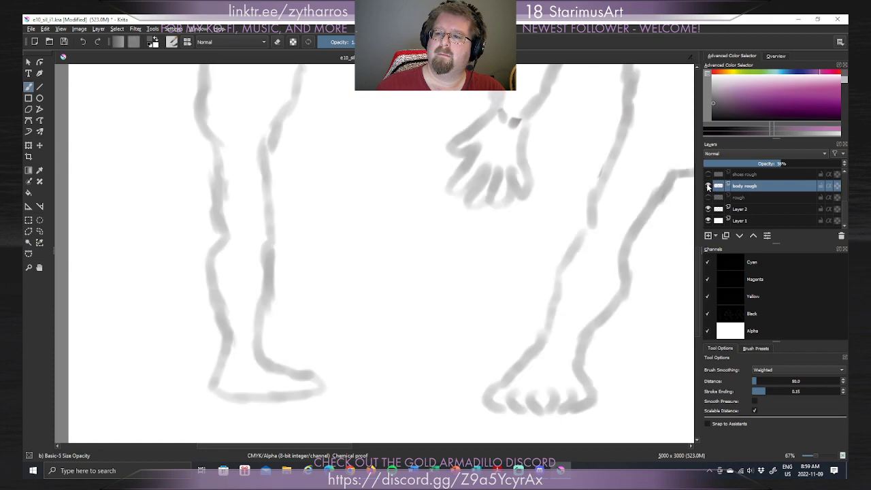
{"action": "left_click", "coordinate": [708, 186]}
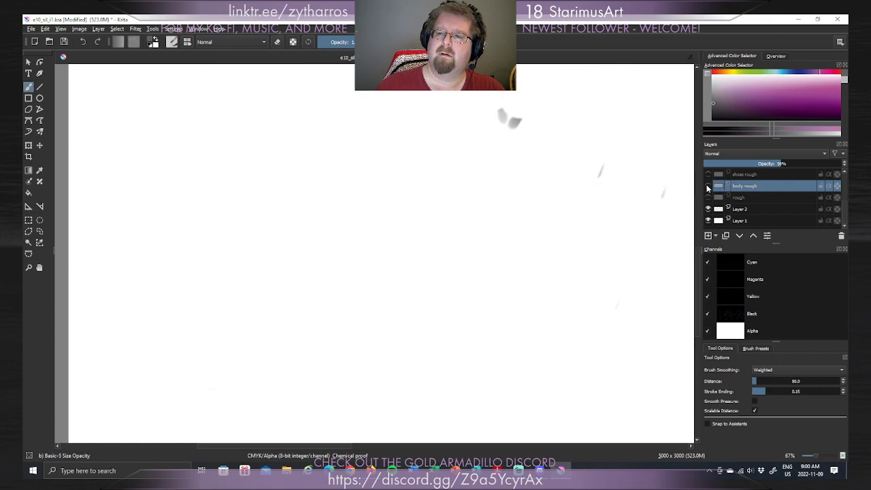
{"action": "left_click", "coordinate": [708, 185]}
{"action": "left_click", "coordinate": [707, 209]}
{"action": "left_click", "coordinate": [708, 209]}
{"action": "left_click", "coordinate": [742, 209]}
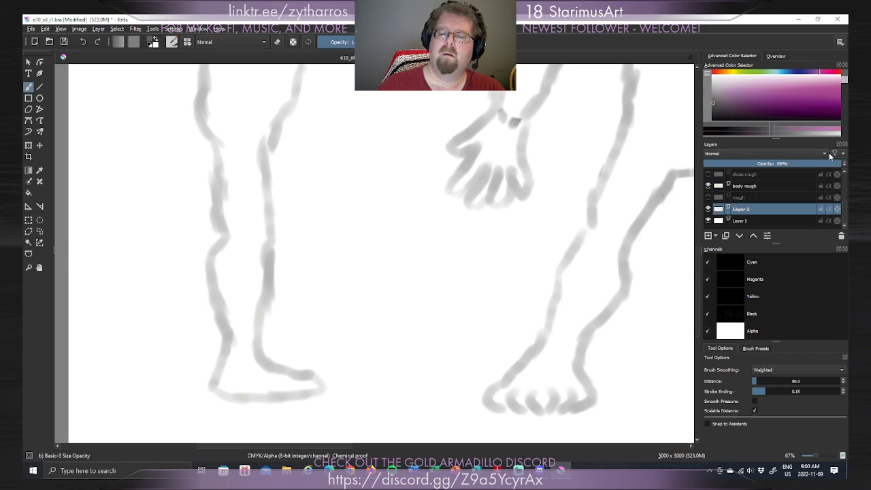
Erase the stray marks at the front figure's wrist on Layer 2 and return to the body lining layer.
{"action": "key", "text": "e"}
{"action": "mouse_move", "coordinate": [508, 137]}
{"action": "left_mouse_down"}
{"action": "mouse_move", "coordinate": [518, 116]}
{"action": "mouse_move", "coordinate": [498, 107]}
{"action": "left_mouse_up"}
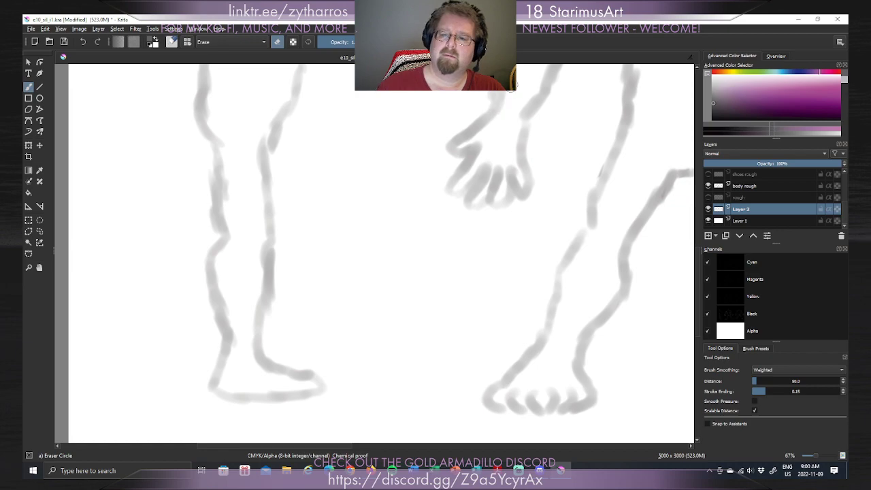
{"action": "key", "text": "e"}
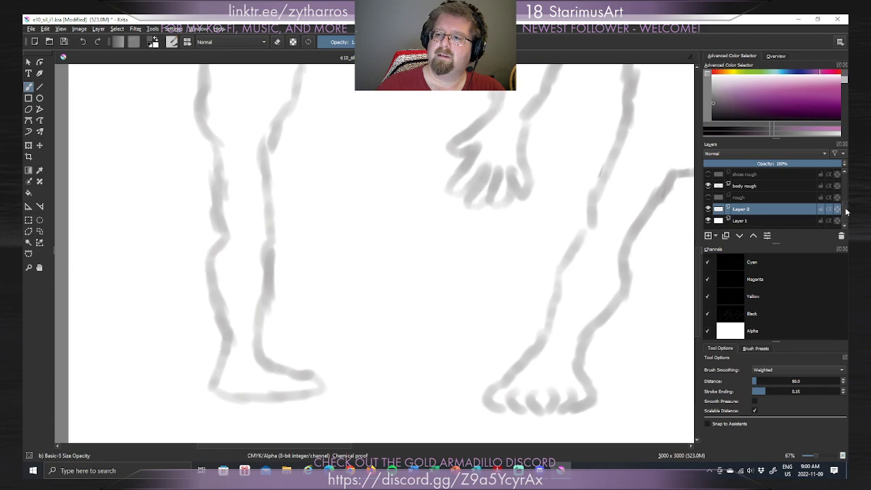
{"action": "scroll", "coordinate": [846, 207], "scroll_direction": "up", "scroll_amount": 2}
{"action": "scroll", "coordinate": [845, 178], "scroll_direction": "up", "scroll_amount": 1}
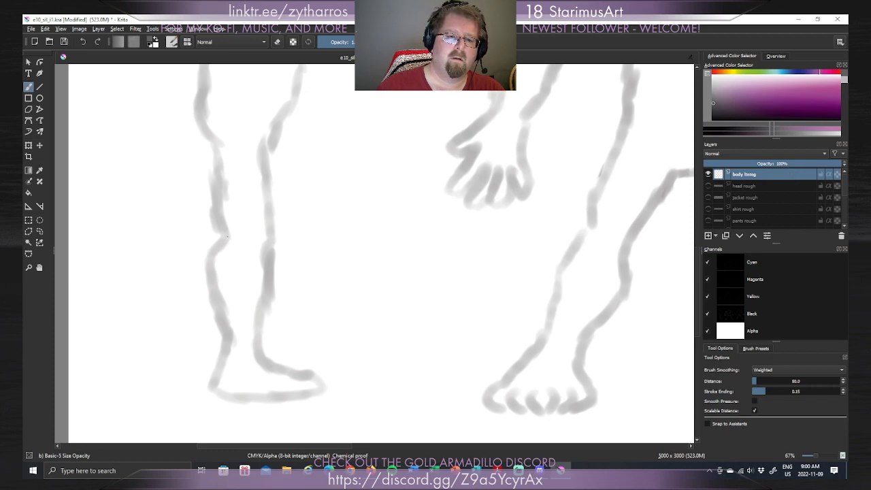
Try lining the back of the side figure's calf and the heel in separate strokes, then undo them.
{"action": "mouse_move", "coordinate": [215, 252]}
{"action": "left_mouse_down"}
{"action": "mouse_move", "coordinate": [212, 272]}
{"action": "mouse_move", "coordinate": [233, 345]}
{"action": "left_mouse_up"}
{"action": "key", "text": "ctrl+z"}
{"action": "mouse_move", "coordinate": [226, 235]}
{"action": "left_mouse_down"}
{"action": "mouse_move", "coordinate": [211, 253]}
{"action": "mouse_move", "coordinate": [210, 277]}
{"action": "mouse_move", "coordinate": [233, 335]}
{"action": "left_mouse_up"}
{"action": "key", "text": "ctrl+z"}
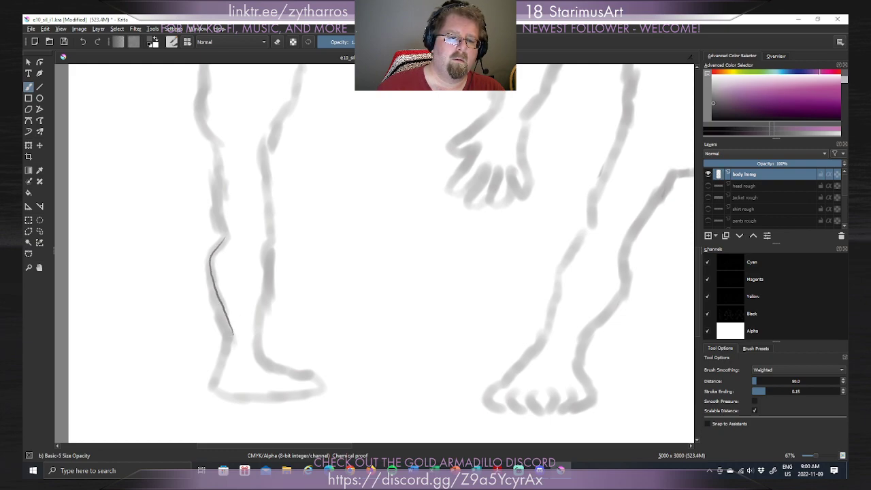
{"action": "left_click_drag", "start_coordinate": [228, 344], "coordinate": [212, 388]}
{"action": "key", "text": "ctrl+z"}
{"action": "key", "text": "ctrl+z"}
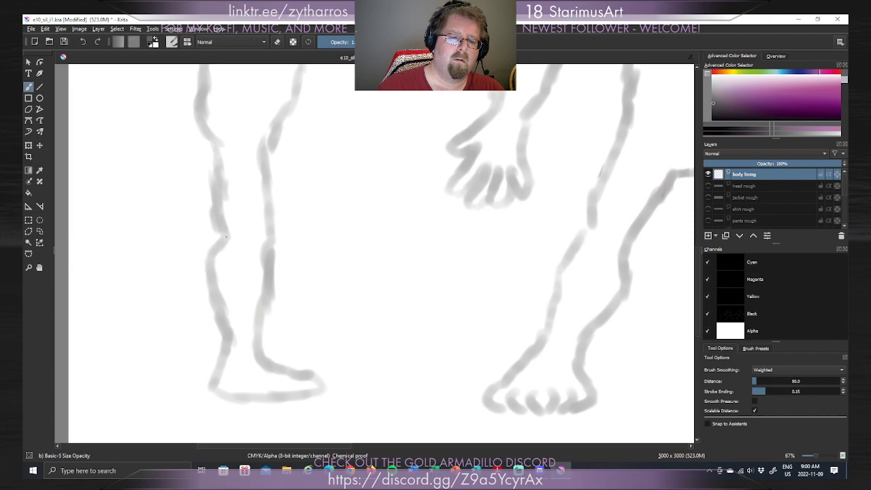
Line the side figure's calf from behind the knee to the ankle, around the heel, along the sole and over the top of the foot.
{"action": "mouse_move", "coordinate": [219, 244]}
{"action": "left_mouse_down"}
{"action": "mouse_move", "coordinate": [207, 262]}
{"action": "mouse_move", "coordinate": [224, 348]}
{"action": "left_mouse_up"}
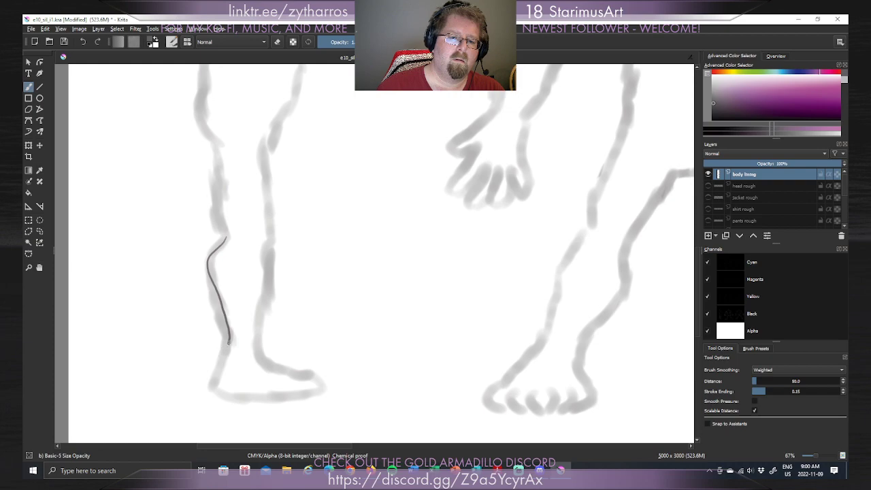
{"action": "mouse_move", "coordinate": [228, 342]}
{"action": "left_mouse_down"}
{"action": "mouse_move", "coordinate": [218, 363]}
{"action": "mouse_move", "coordinate": [230, 343]}
{"action": "mouse_move", "coordinate": [212, 388]}
{"action": "mouse_move", "coordinate": [256, 398]}
{"action": "mouse_move", "coordinate": [325, 387]}
{"action": "left_mouse_up"}
{"action": "key", "text": "ctrl+z"}
{"action": "key", "text": "ctrl+z"}
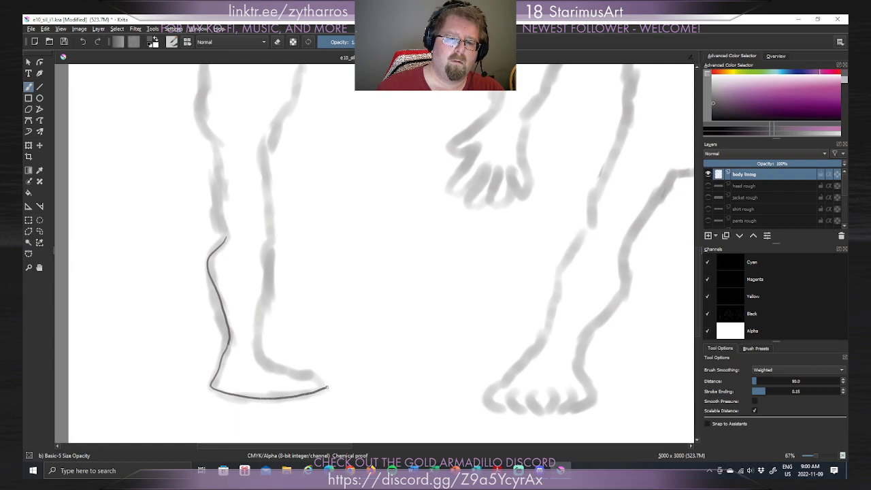
{"action": "mouse_move", "coordinate": [325, 386]}
{"action": "left_mouse_down"}
{"action": "mouse_move", "coordinate": [266, 369]}
{"action": "mouse_move", "coordinate": [257, 349]}
{"action": "left_mouse_up"}
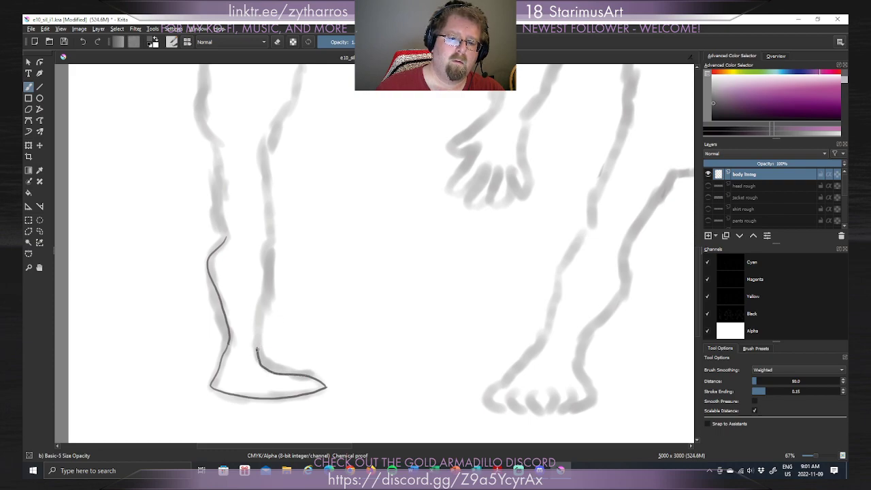
Try lining the side figure's shin with strokes mostly running from the knee down to the ankle, undoing each attempt.
{"action": "mouse_move", "coordinate": [257, 349]}
{"action": "left_mouse_down"}
{"action": "mouse_move", "coordinate": [272, 236]}
{"action": "mouse_move", "coordinate": [262, 264]}
{"action": "mouse_move", "coordinate": [271, 270]}
{"action": "mouse_move", "coordinate": [265, 335]}
{"action": "left_mouse_up"}
{"action": "key", "text": "ctrl+z"}
{"action": "key", "text": "ctrl+z"}
{"action": "key", "text": "ctrl+z"}
{"action": "left_click_drag", "start_coordinate": [270, 239], "coordinate": [258, 346]}
{"action": "key", "text": "ctrl+z"}
{"action": "left_click_drag", "start_coordinate": [271, 237], "coordinate": [258, 309]}
{"action": "key", "text": "ctrl+z"}
{"action": "left_click_drag", "start_coordinate": [273, 239], "coordinate": [254, 345]}
{"action": "key", "text": "ctrl+z"}
{"action": "left_click_drag", "start_coordinate": [273, 238], "coordinate": [255, 342]}
{"action": "key", "text": "ctrl+z"}
{"action": "left_click_drag", "start_coordinate": [272, 238], "coordinate": [256, 352]}
{"action": "key", "text": "ctrl+z"}
{"action": "left_click_drag", "start_coordinate": [274, 238], "coordinate": [249, 355]}
{"action": "key", "text": "ctrl+z"}
{"action": "left_click_drag", "start_coordinate": [275, 236], "coordinate": [246, 349]}
{"action": "key", "text": "ctrl+z"}
{"action": "left_click_drag", "start_coordinate": [274, 238], "coordinate": [253, 344]}
{"action": "key", "text": "ctrl+z"}
{"action": "mouse_move", "coordinate": [274, 250]}
{"action": "left_mouse_down"}
{"action": "mouse_move", "coordinate": [256, 346]}
{"action": "mouse_move", "coordinate": [265, 326]}
{"action": "left_mouse_up"}
{"action": "key", "text": "ctrl+z"}
{"action": "key", "text": "ctrl+z"}
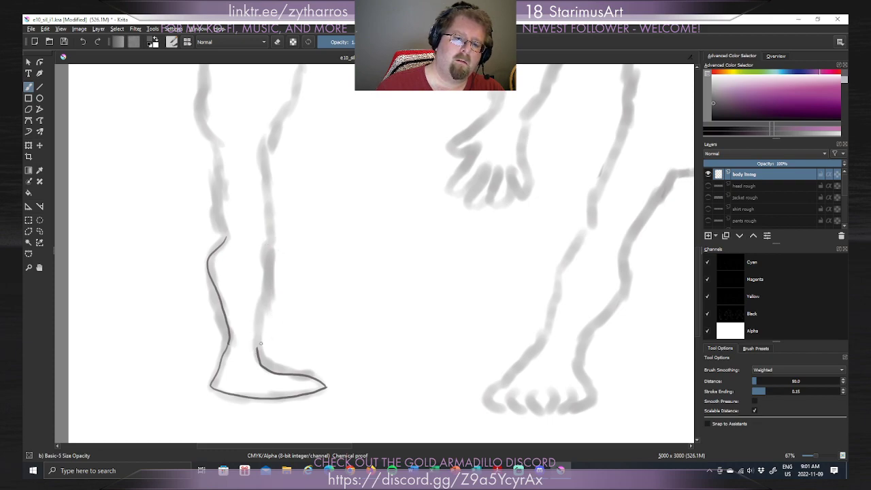
{"action": "mouse_move", "coordinate": [273, 253]}
{"action": "left_mouse_down"}
{"action": "mouse_move", "coordinate": [258, 339]}
{"action": "mouse_move", "coordinate": [281, 250]}
{"action": "left_mouse_up"}
{"action": "key", "text": "ctrl+z"}
{"action": "key", "text": "ctrl+z"}
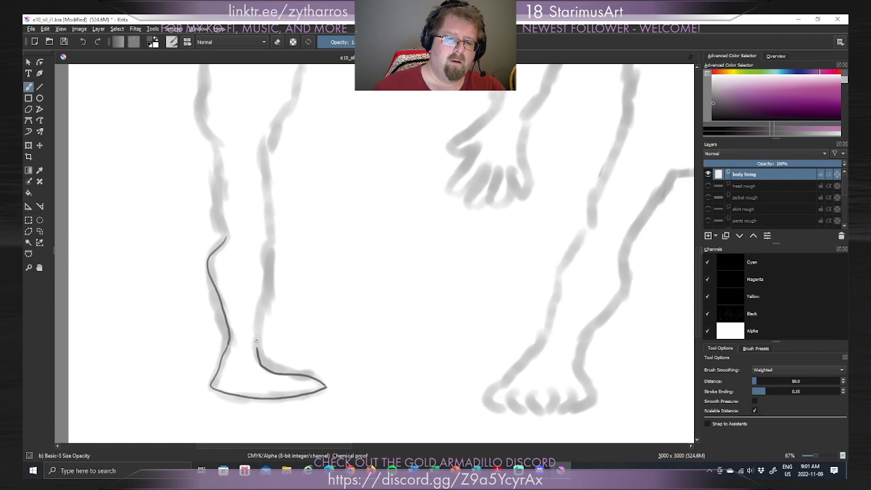
Try lining the shin upward from the top of the foot to the knee, undoing each stroke.
{"action": "left_click_drag", "start_coordinate": [256, 346], "coordinate": [270, 275]}
{"action": "key", "text": "ctrl+z"}
{"action": "left_click_drag", "start_coordinate": [260, 328], "coordinate": [270, 257]}
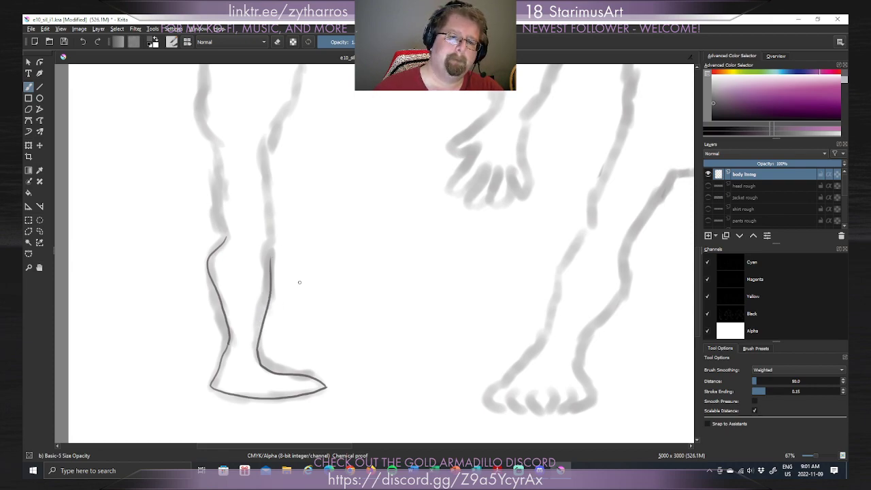
{"action": "key", "text": "ctrl+z"}
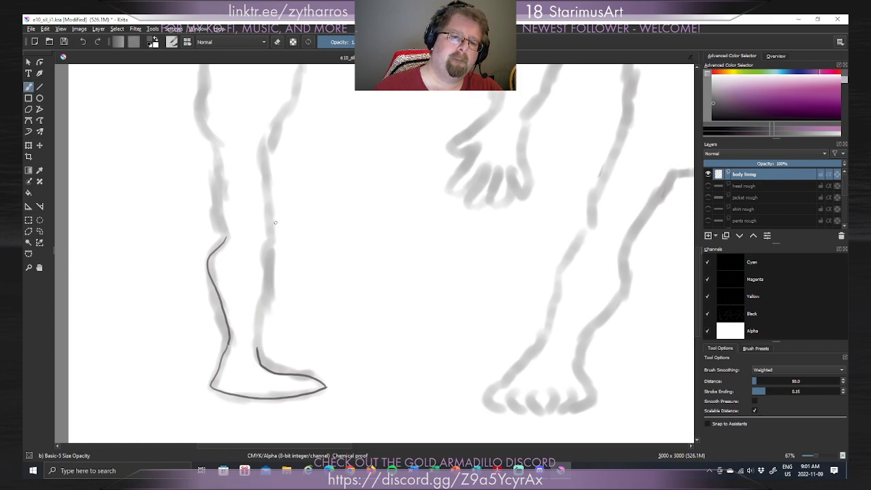
{"action": "left_click_drag", "start_coordinate": [263, 344], "coordinate": [271, 242]}
{"action": "key", "text": "ctrl+z"}
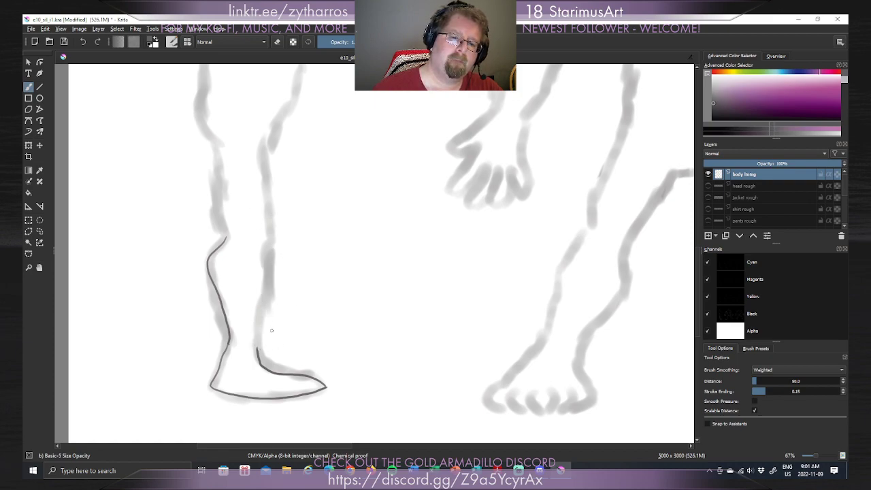
{"action": "left_click_drag", "start_coordinate": [261, 344], "coordinate": [279, 243]}
{"action": "key", "text": "ctrl+z"}
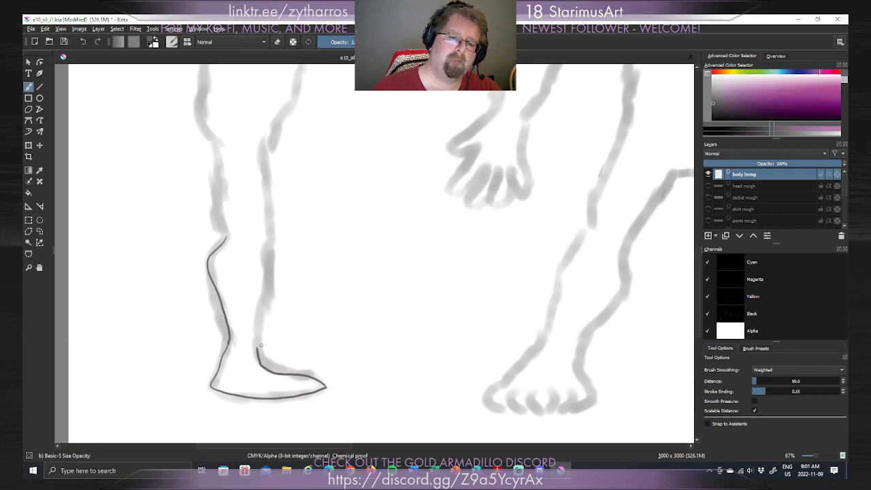
{"action": "left_click_drag", "start_coordinate": [261, 343], "coordinate": [288, 234]}
{"action": "key", "text": "ctrl+z"}
{"action": "left_click_drag", "start_coordinate": [261, 345], "coordinate": [268, 259]}
{"action": "key", "text": "ctrl+z"}
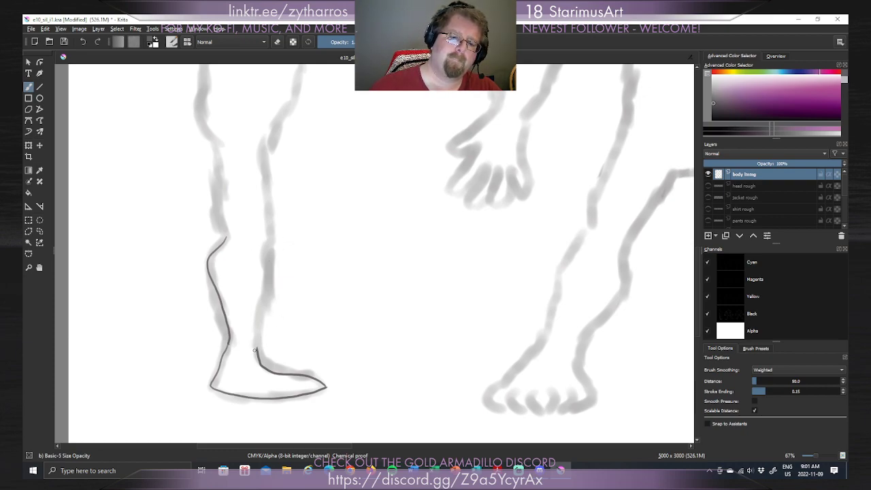
{"action": "left_click_drag", "start_coordinate": [257, 348], "coordinate": [282, 257]}
{"action": "key", "text": "ctrl+z"}
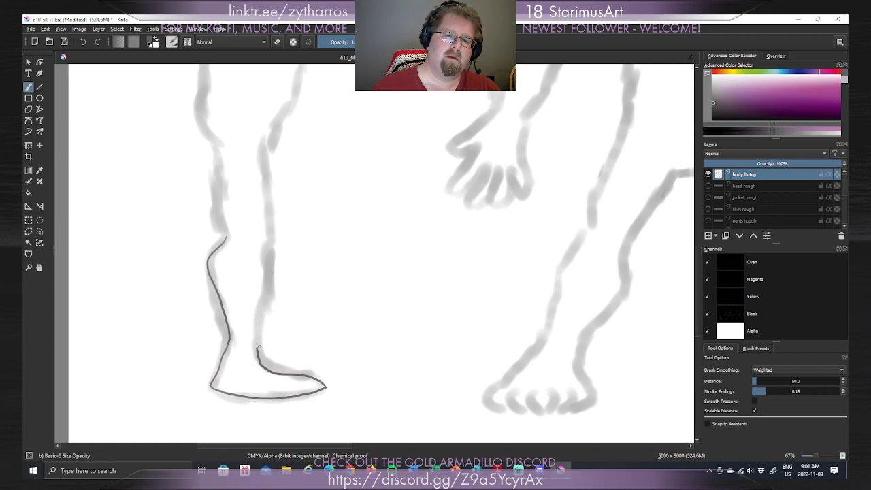
{"action": "left_click_drag", "start_coordinate": [258, 349], "coordinate": [283, 244]}
{"action": "key", "text": "ctrl+z"}
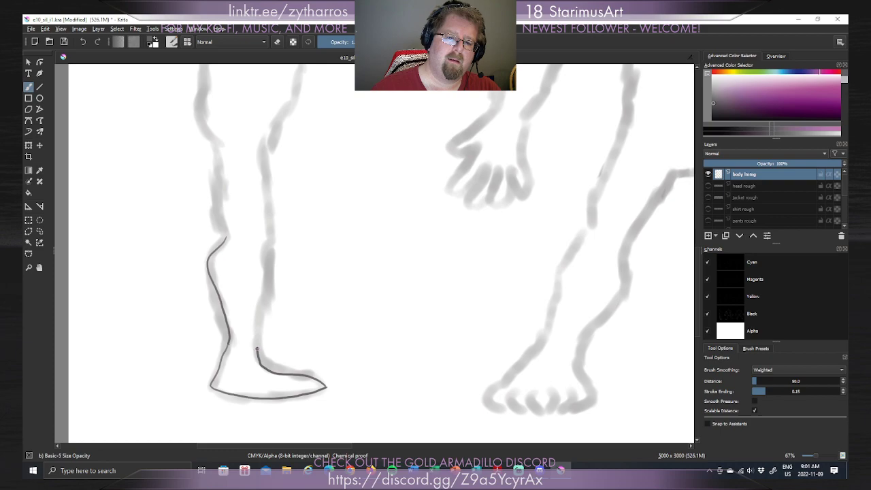
Line the front of the side figure's shin from the top of the foot up to the knee.
{"action": "left_click_drag", "start_coordinate": [256, 347], "coordinate": [266, 231]}
{"action": "key", "text": "ctrl+z"}
{"action": "key", "text": "ctrl+z"}
{"action": "left_click_drag", "start_coordinate": [257, 350], "coordinate": [272, 228]}
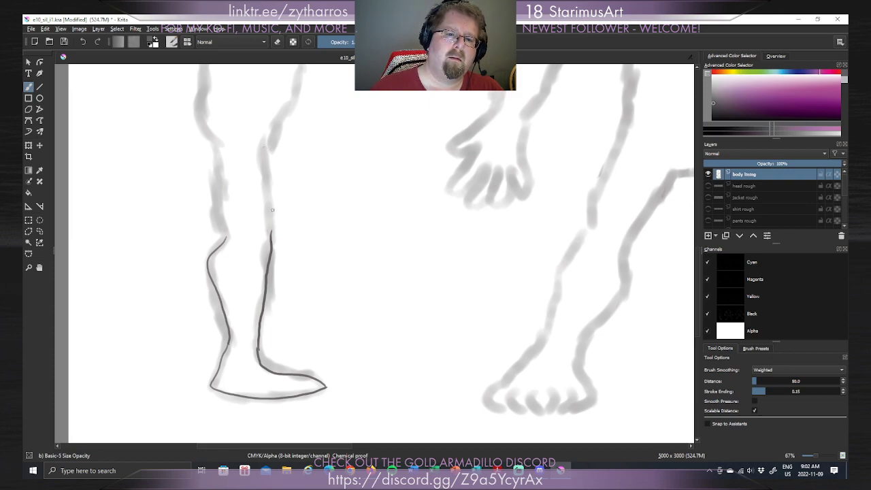
{"action": "key", "text": "ctrl"}
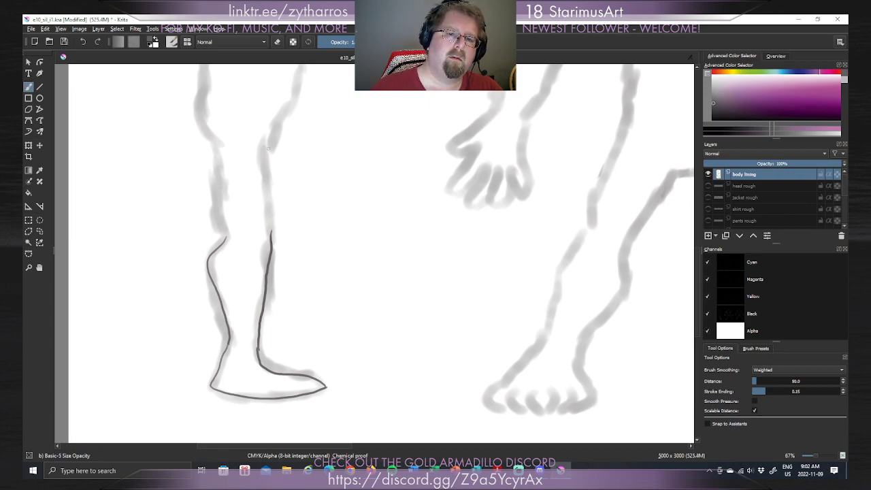
Try lining the front of the side figure's thigh downward to meet the shin line, undoing each stroke.
{"action": "mouse_move", "coordinate": [263, 147]}
{"action": "left_mouse_down"}
{"action": "mouse_move", "coordinate": [264, 212]}
{"action": "mouse_move", "coordinate": [276, 225]}
{"action": "left_mouse_up"}
{"action": "key", "text": "ctrl+z"}
{"action": "left_click_drag", "start_coordinate": [263, 149], "coordinate": [275, 235]}
{"action": "key", "text": "ctrl+z"}
{"action": "left_click_drag", "start_coordinate": [262, 149], "coordinate": [272, 239]}
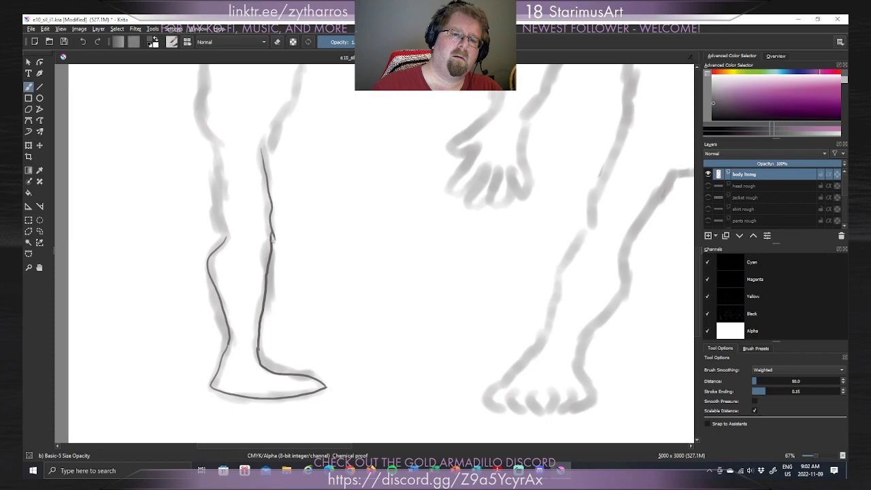
{"action": "key", "text": "ctrl+z"}
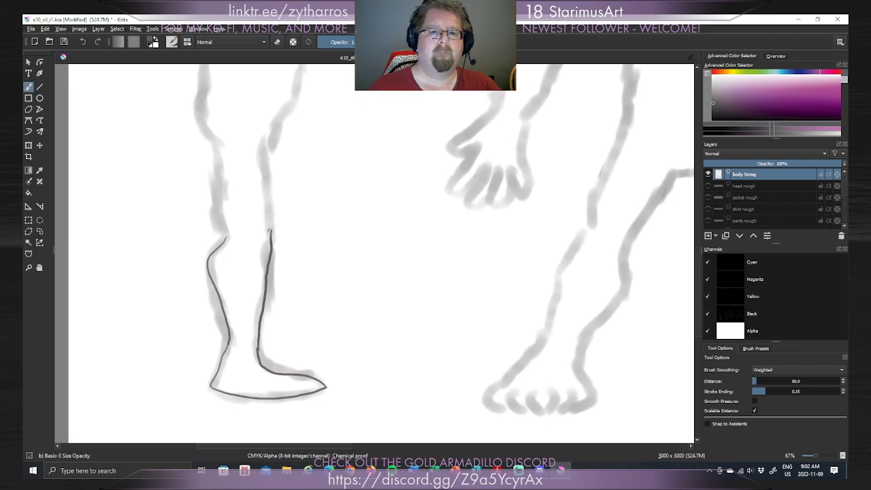
Try lining the front of the thigh upward from the end of the shin line, undoing each stroke.
{"action": "left_click_drag", "start_coordinate": [271, 228], "coordinate": [263, 190]}
{"action": "key", "text": "ctrl+z"}
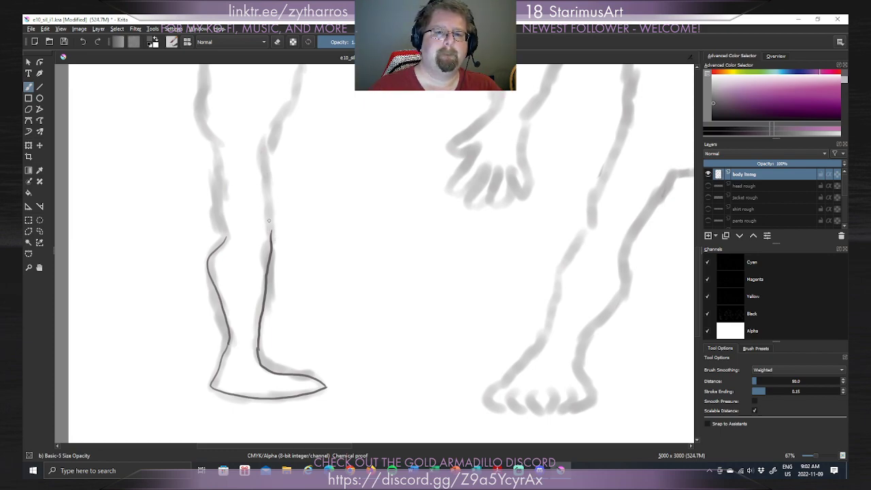
{"action": "left_click_drag", "start_coordinate": [270, 233], "coordinate": [268, 197]}
{"action": "key", "text": "ctrl+z"}
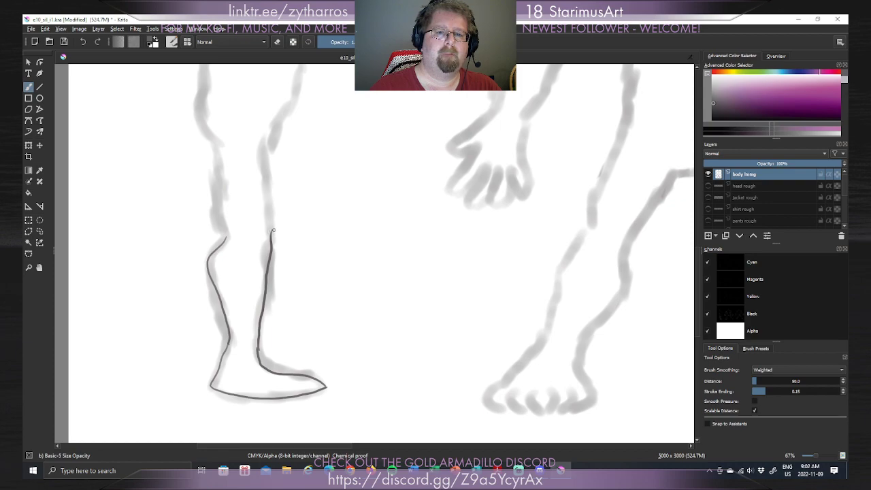
{"action": "left_click_drag", "start_coordinate": [271, 231], "coordinate": [257, 162]}
{"action": "key", "text": "ctrl+z"}
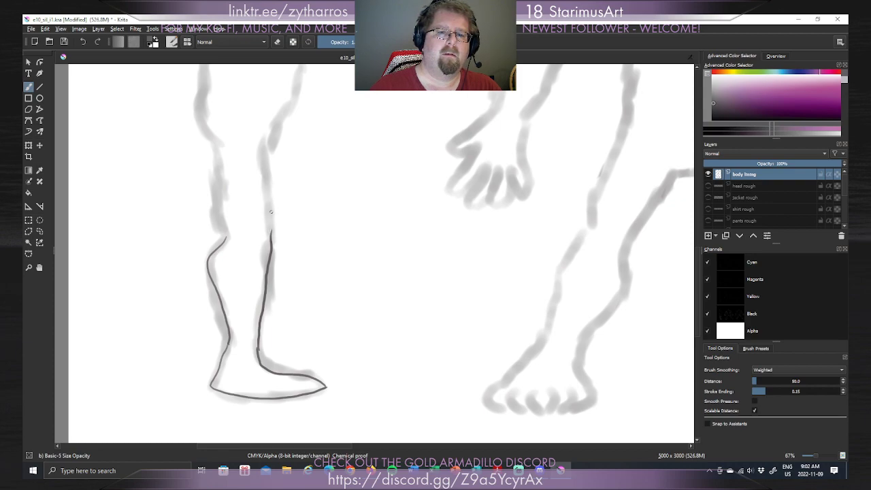
{"action": "left_click_drag", "start_coordinate": [271, 231], "coordinate": [256, 154]}
{"action": "key", "text": "ctrl+z"}
{"action": "left_click_drag", "start_coordinate": [272, 233], "coordinate": [260, 145]}
{"action": "key", "text": "ctrl+z"}
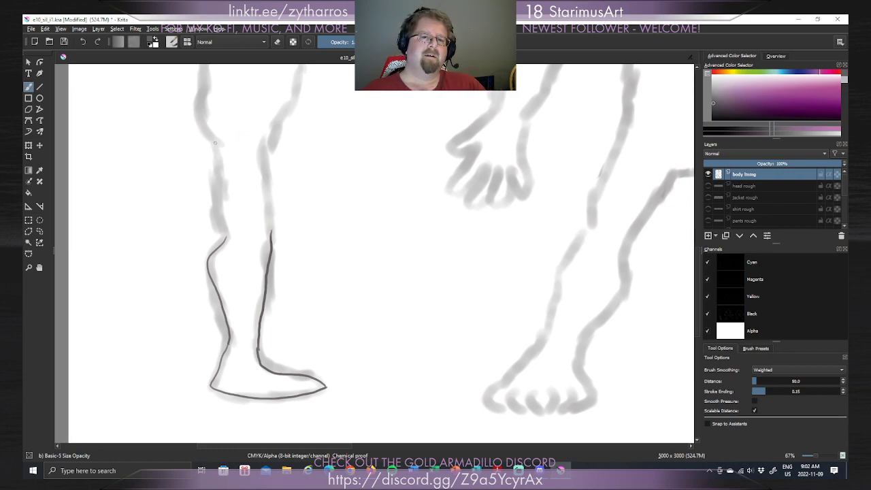
Try lining the back of the side figure's thigh between the buttock and the knee, then undo the strokes.
{"action": "left_click_drag", "start_coordinate": [217, 144], "coordinate": [228, 185]}
{"action": "key", "text": "ctrl+z"}
{"action": "mouse_move", "coordinate": [214, 143]}
{"action": "left_mouse_down"}
{"action": "mouse_move", "coordinate": [230, 226]}
{"action": "mouse_move", "coordinate": [210, 184]}
{"action": "left_mouse_up"}
{"action": "key", "text": "ctrl+z"}
{"action": "key", "text": "ctrl+z"}
{"action": "left_click_drag", "start_coordinate": [226, 236], "coordinate": [209, 181]}
{"action": "key", "text": "ctrl+z"}
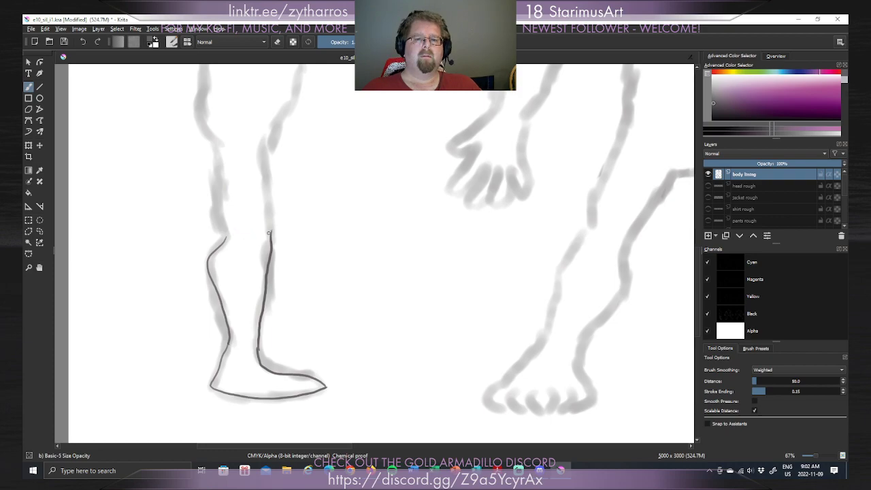
Try again to continue the shin line up the front of the thigh with short strokes, undoing each one.
{"action": "left_click_drag", "start_coordinate": [269, 232], "coordinate": [277, 171]}
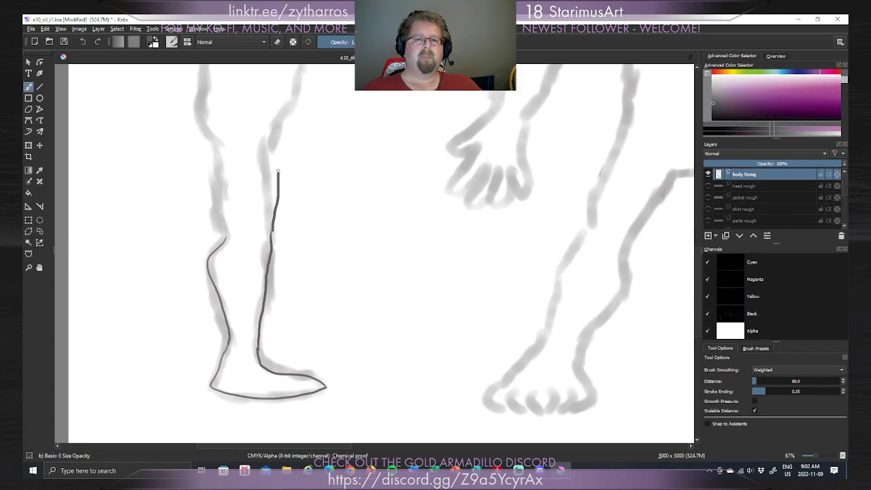
{"action": "key", "text": "ctrl+z"}
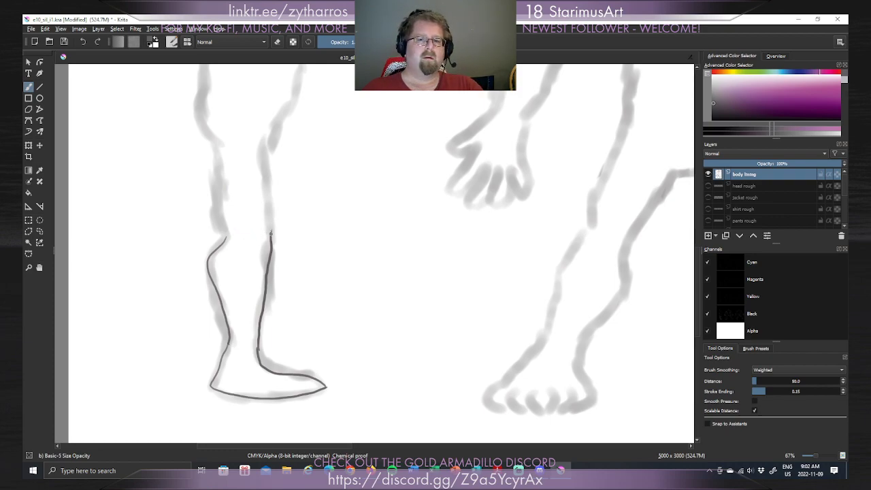
{"action": "mouse_move", "coordinate": [270, 232]}
{"action": "left_mouse_down"}
{"action": "mouse_move", "coordinate": [276, 167]}
{"action": "mouse_move", "coordinate": [261, 166]}
{"action": "mouse_move", "coordinate": [261, 183]}
{"action": "left_mouse_up"}
{"action": "key", "text": "ctrl+z"}
{"action": "key", "text": "ctrl+z"}
{"action": "left_click_drag", "start_coordinate": [263, 149], "coordinate": [271, 232]}
{"action": "key", "text": "ctrl+z"}
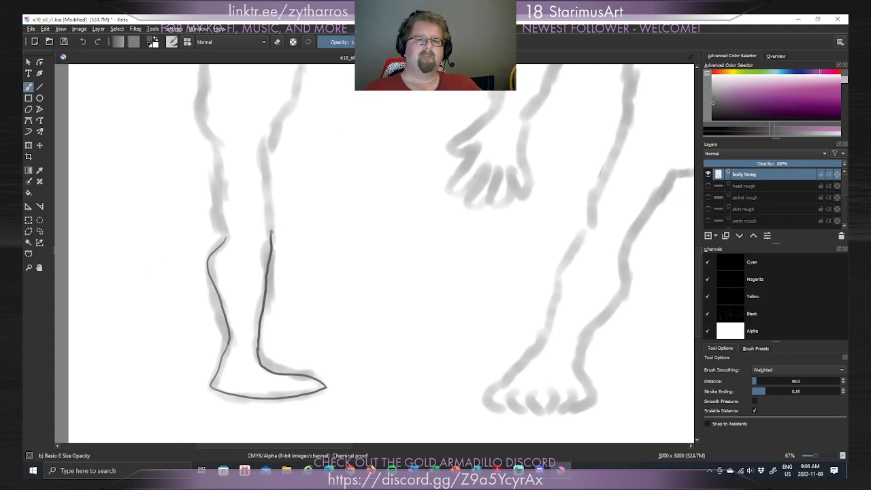
{"action": "left_click_drag", "start_coordinate": [271, 231], "coordinate": [263, 193]}
{"action": "key", "text": "ctrl+z"}
{"action": "left_click_drag", "start_coordinate": [272, 234], "coordinate": [273, 194]}
{"action": "key", "text": "ctrl+z"}
{"action": "left_click_drag", "start_coordinate": [271, 234], "coordinate": [274, 207]}
{"action": "key", "text": "ctrl+z"}
Try lining the thigh's front from its upper end down toward the knee and undo the strokes.
{"action": "left_click_drag", "start_coordinate": [266, 148], "coordinate": [268, 218]}
{"action": "key", "text": "ctrl+z"}
{"action": "mouse_move", "coordinate": [270, 146]}
{"action": "left_mouse_down"}
{"action": "mouse_move", "coordinate": [267, 150]}
{"action": "mouse_move", "coordinate": [275, 213]}
{"action": "left_mouse_up"}
{"action": "key", "text": "ctrl+z"}
{"action": "key", "text": "ctrl+z"}
{"action": "key", "text": "ctrl+z"}
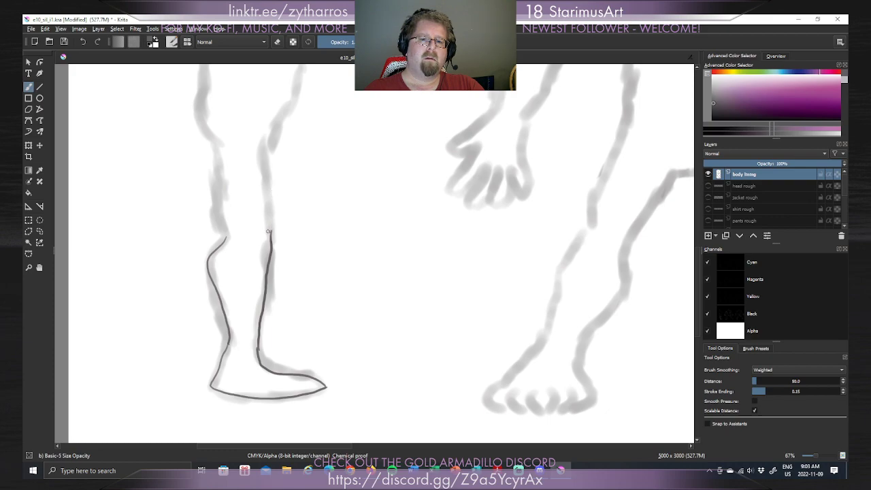
Line the front of the side figure's thigh from the knee up to its upper end, redoing the stroke until it follows the rough.
{"action": "mouse_move", "coordinate": [271, 232]}
{"action": "left_mouse_down"}
{"action": "mouse_move", "coordinate": [271, 210]}
{"action": "mouse_move", "coordinate": [271, 226]}
{"action": "mouse_move", "coordinate": [262, 150]}
{"action": "left_mouse_up"}
{"action": "key", "text": "ctrl+z"}
{"action": "key", "text": "ctrl+z"}
{"action": "left_click_drag", "start_coordinate": [273, 229], "coordinate": [269, 161]}
{"action": "key", "text": "ctrl+z"}
{"action": "left_click_drag", "start_coordinate": [272, 231], "coordinate": [263, 155]}
{"action": "key", "text": "ctrl+z"}
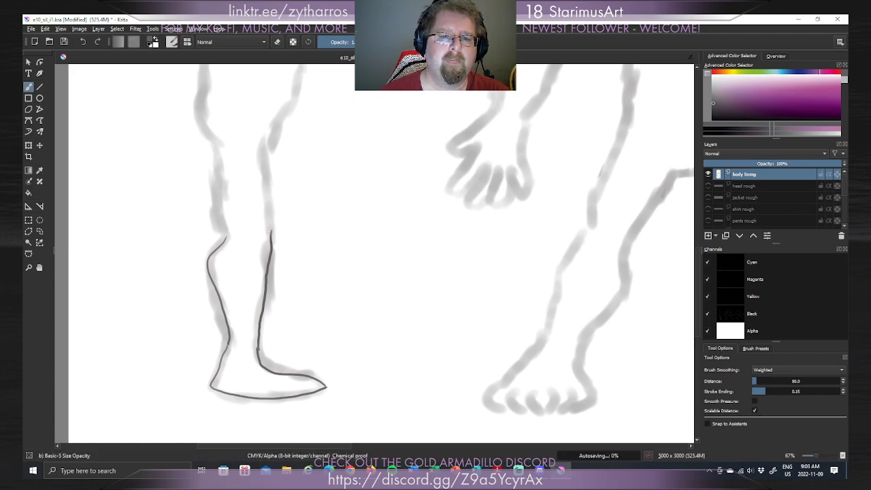
{"action": "left_click_drag", "start_coordinate": [271, 223], "coordinate": [264, 152]}
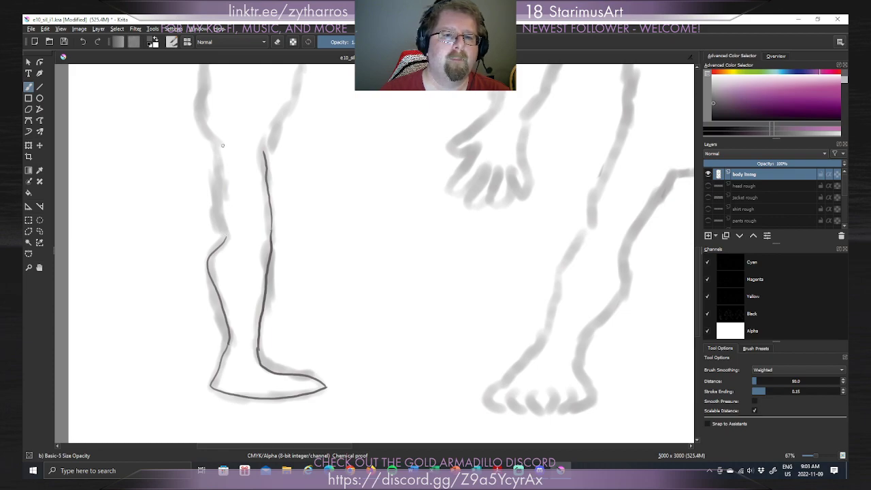
Try lining the upper part of the back of the side figure's thigh and undo the strokes.
{"action": "left_click_drag", "start_coordinate": [215, 146], "coordinate": [224, 188]}
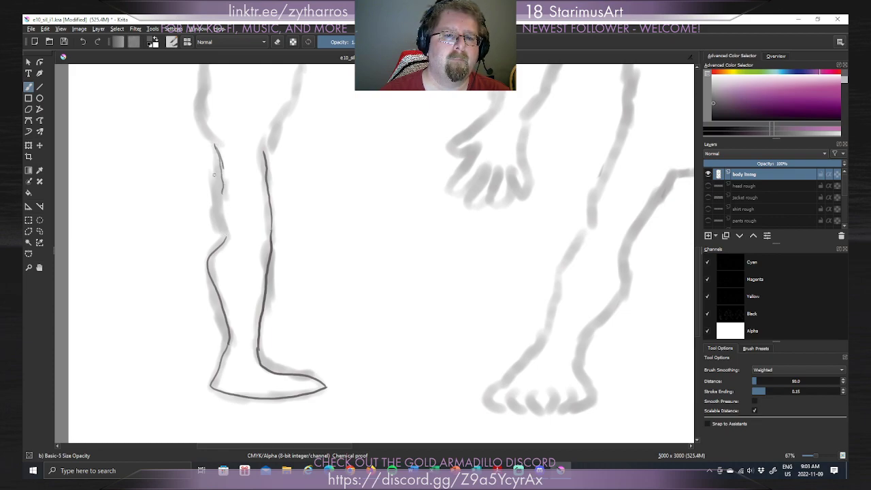
{"action": "key", "text": "ctrl+z"}
{"action": "key", "text": "ctrl+z"}
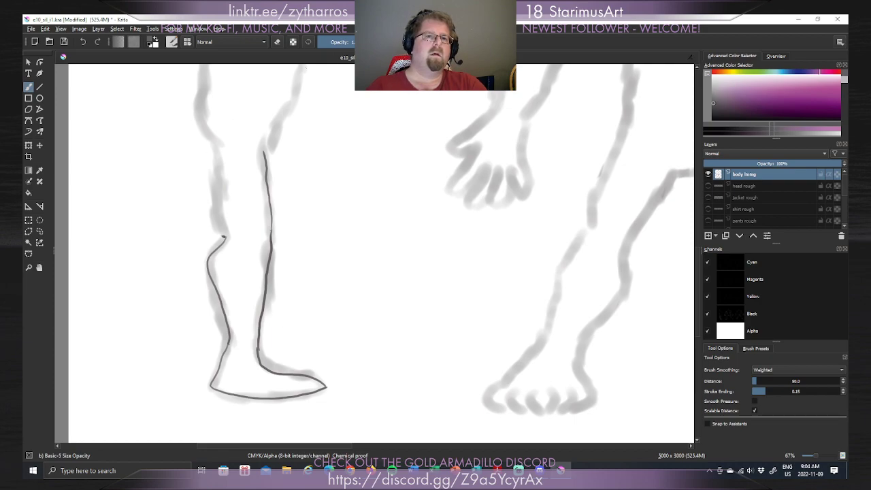
Draw a horizontal stroke between the side figure's two body outlines at the upper edge of the visible canvas.
{"action": "left_click_drag", "start_coordinate": [224, 65], "coordinate": [295, 66]}
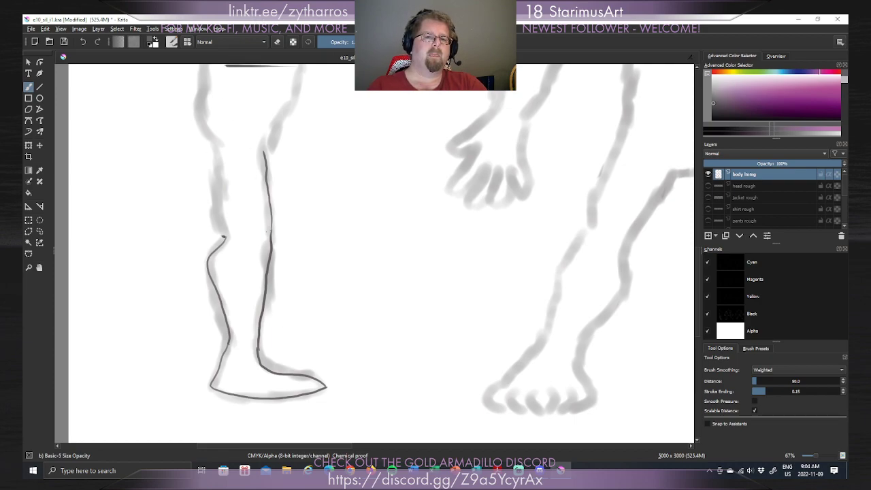
Erase the overshooting line tip at the back of the side figure's knee.
{"action": "key", "text": "e"}
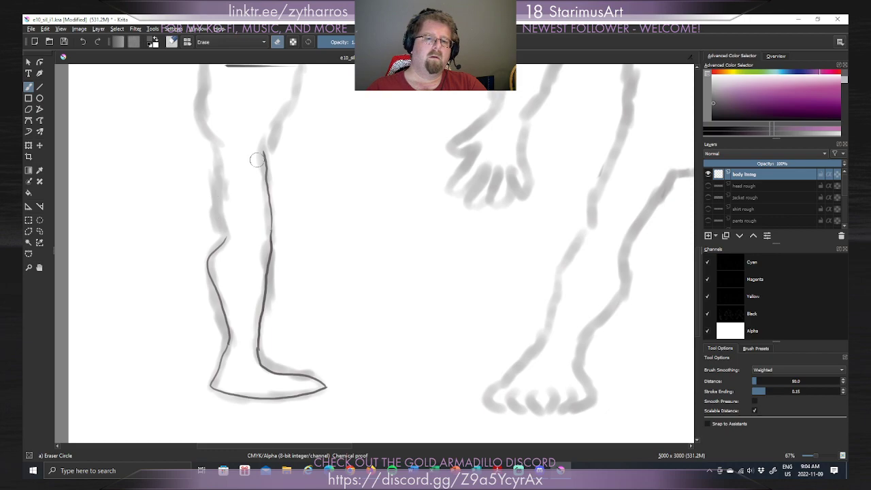
{"action": "key", "text": "e"}
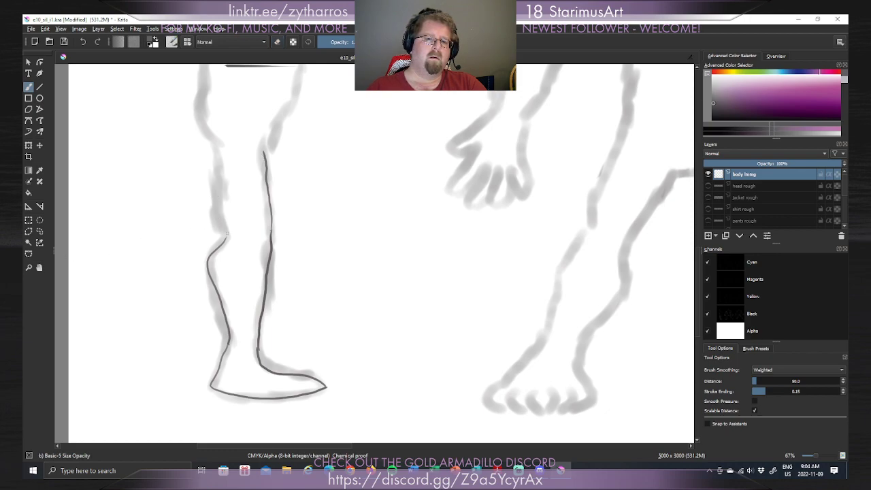
Try lining the back of the side figure's thigh from the knee up to its upper end, undoing each stroke.
{"action": "left_click_drag", "start_coordinate": [219, 206], "coordinate": [222, 150]}
{"action": "key", "text": "ctrl+z"}
{"action": "left_click_drag", "start_coordinate": [226, 237], "coordinate": [221, 151]}
{"action": "key", "text": "ctrl+z"}
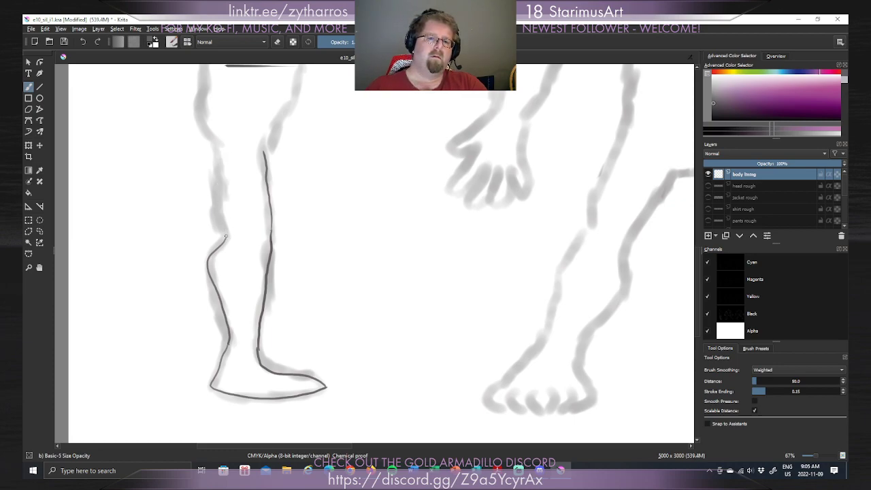
{"action": "mouse_move", "coordinate": [227, 237]}
{"action": "left_mouse_down"}
{"action": "mouse_move", "coordinate": [222, 145]}
{"action": "mouse_move", "coordinate": [219, 231]}
{"action": "left_mouse_up"}
{"action": "key", "text": "ctrl+z"}
{"action": "key", "text": "ctrl+z"}
{"action": "mouse_move", "coordinate": [215, 146]}
{"action": "left_mouse_down"}
{"action": "mouse_move", "coordinate": [218, 229]}
{"action": "mouse_move", "coordinate": [216, 141]}
{"action": "left_mouse_up"}
{"action": "key", "text": "ctrl+z"}
{"action": "key", "text": "ctrl+z"}
{"action": "left_click_drag", "start_coordinate": [225, 235], "coordinate": [215, 157]}
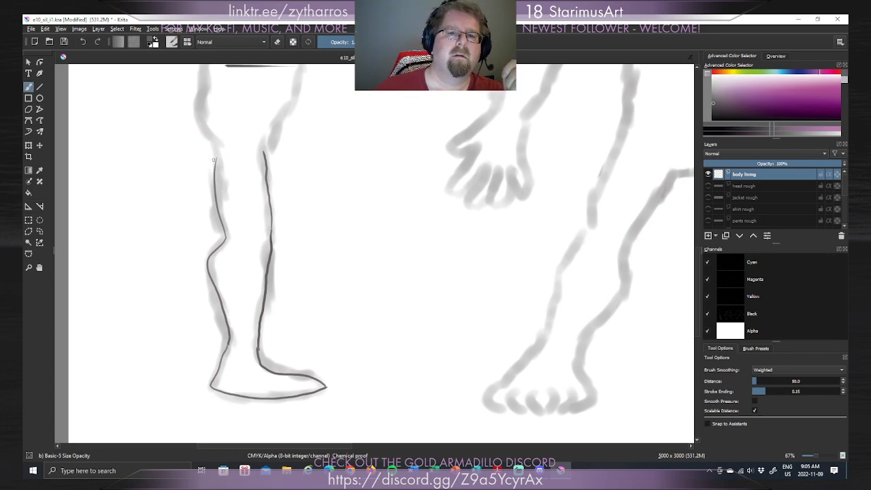
{"action": "key", "text": "ctrl+z"}
{"action": "left_click_drag", "start_coordinate": [219, 217], "coordinate": [202, 138]}
{"action": "key", "text": "ctrl+z"}
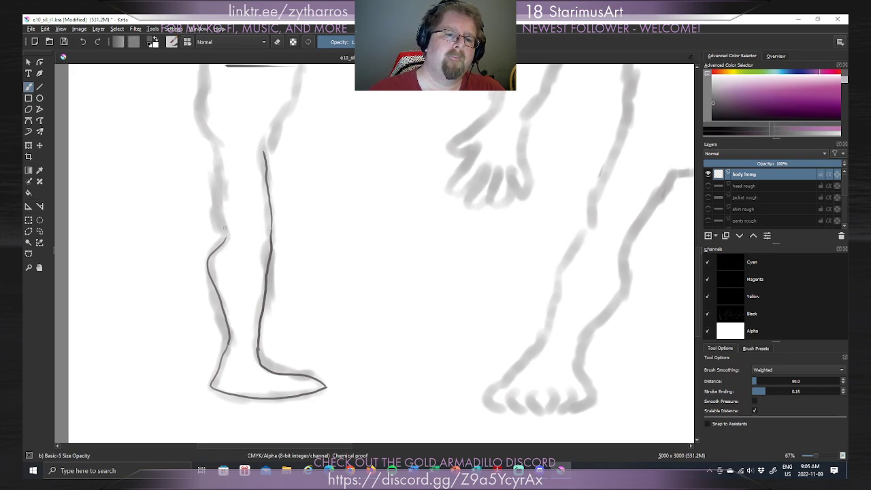
{"action": "left_click_drag", "start_coordinate": [228, 218], "coordinate": [232, 135]}
{"action": "key", "text": "ctrl+z"}
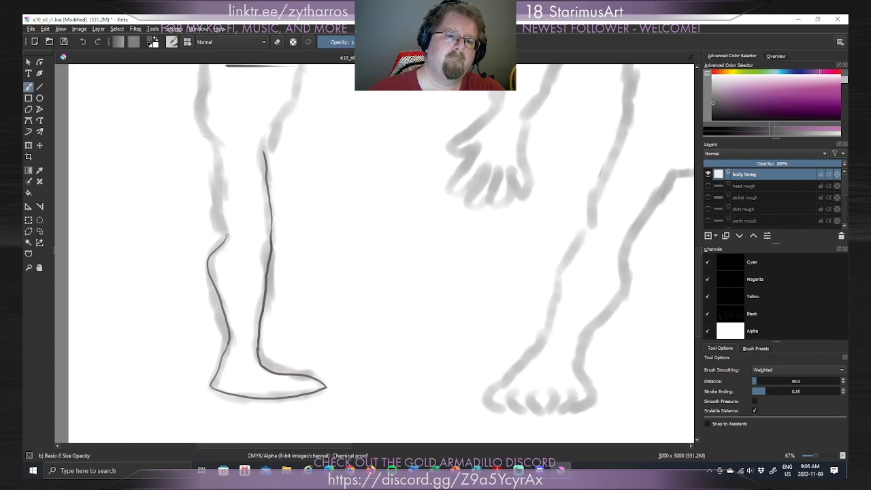
{"action": "left_click_drag", "start_coordinate": [224, 217], "coordinate": [223, 146]}
{"action": "key", "text": "ctrl+z"}
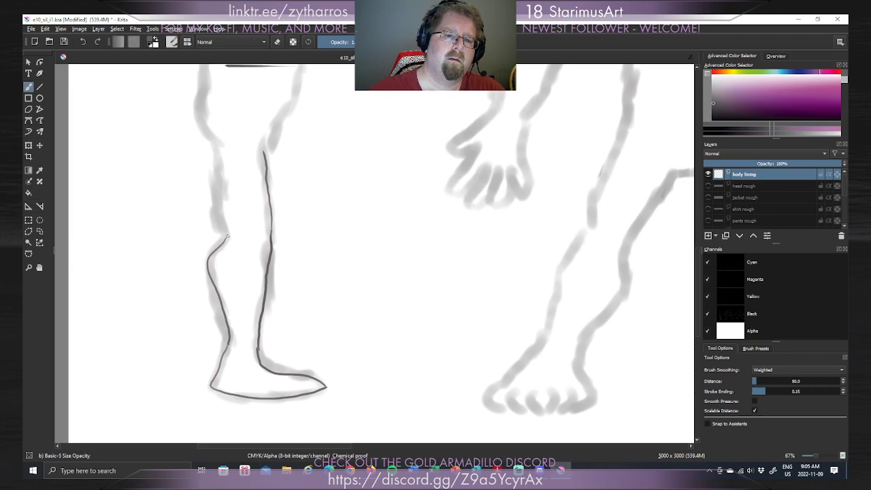
{"action": "left_click_drag", "start_coordinate": [224, 218], "coordinate": [224, 146]}
{"action": "key", "text": "ctrl+z"}
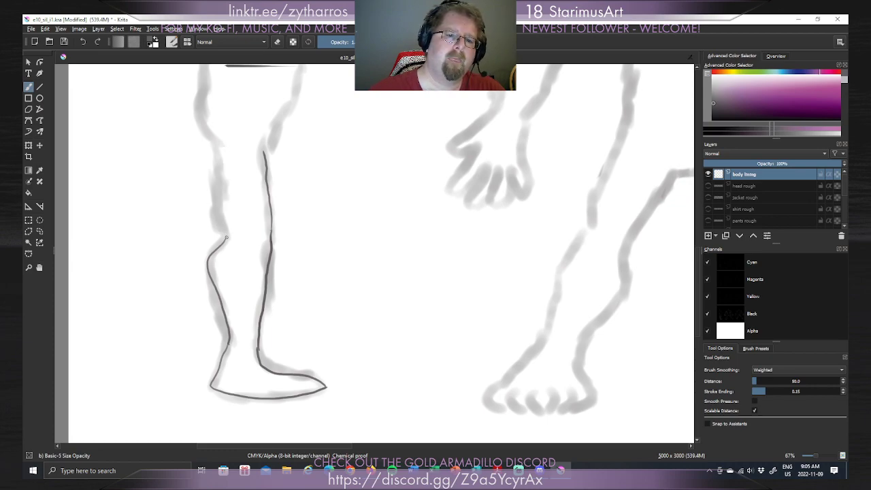
{"action": "left_click_drag", "start_coordinate": [225, 218], "coordinate": [219, 154]}
{"action": "key", "text": "ctrl+z"}
{"action": "left_click_drag", "start_coordinate": [224, 218], "coordinate": [224, 144]}
{"action": "key", "text": "ctrl+z"}
{"action": "left_click_drag", "start_coordinate": [224, 218], "coordinate": [227, 140]}
{"action": "key", "text": "ctrl+z"}
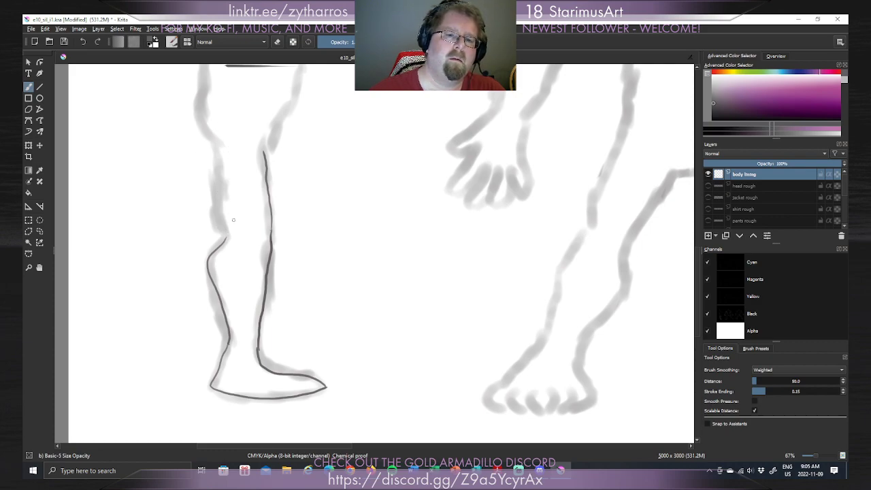
{"action": "left_click_drag", "start_coordinate": [225, 218], "coordinate": [223, 143]}
{"action": "key", "text": "ctrl+z"}
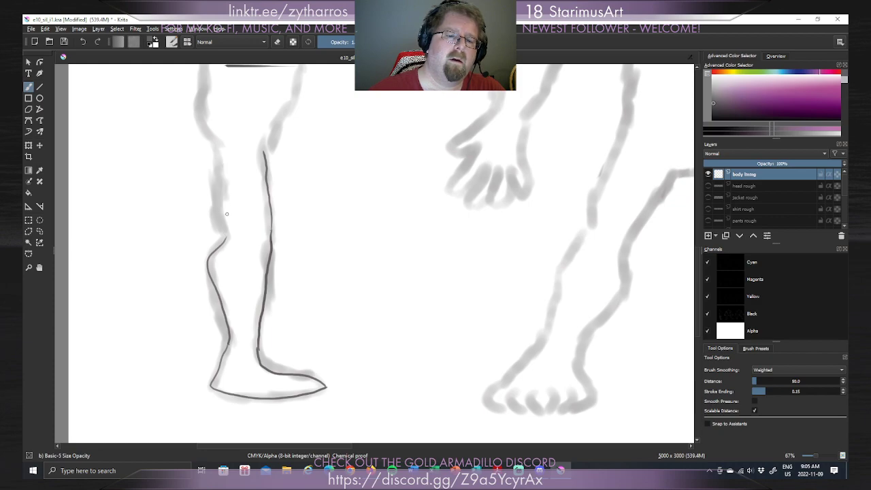
{"action": "left_click_drag", "start_coordinate": [225, 218], "coordinate": [224, 140]}
{"action": "key", "text": "ctrl+z"}
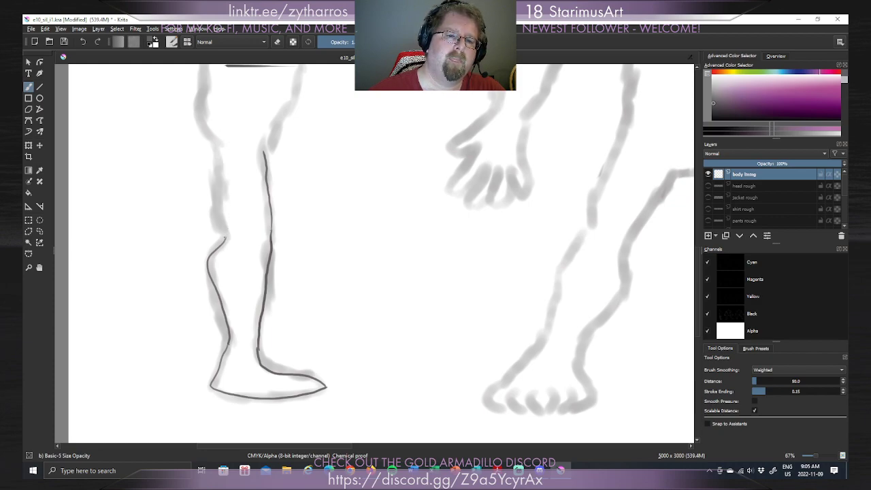
{"action": "key", "text": "ctrl+z"}
{"action": "mouse_move", "coordinate": [216, 204]}
{"action": "left_mouse_down"}
{"action": "mouse_move", "coordinate": [222, 227]}
{"action": "mouse_move", "coordinate": [215, 142]}
{"action": "left_mouse_up"}
{"action": "key", "text": "ctrl+z"}
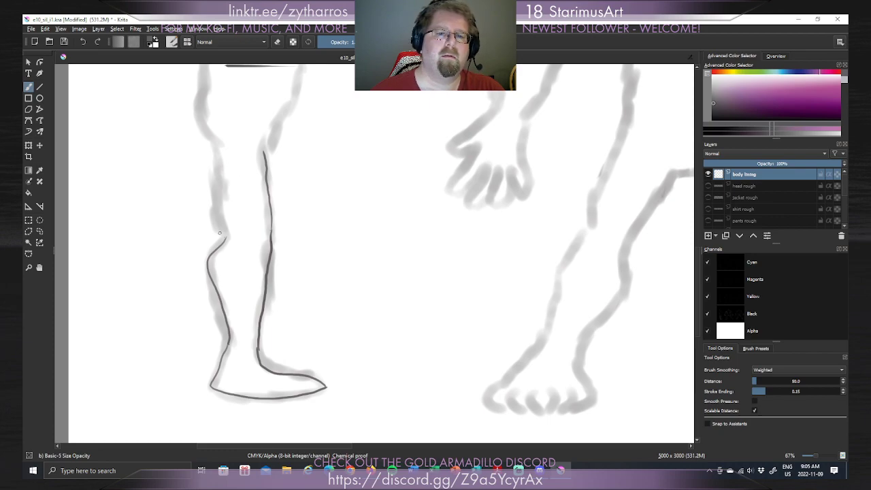
{"action": "left_click_drag", "start_coordinate": [224, 230], "coordinate": [217, 139]}
{"action": "key", "text": "ctrl+z"}
{"action": "left_click_drag", "start_coordinate": [226, 238], "coordinate": [222, 166]}
{"action": "key", "text": "ctrl+z"}
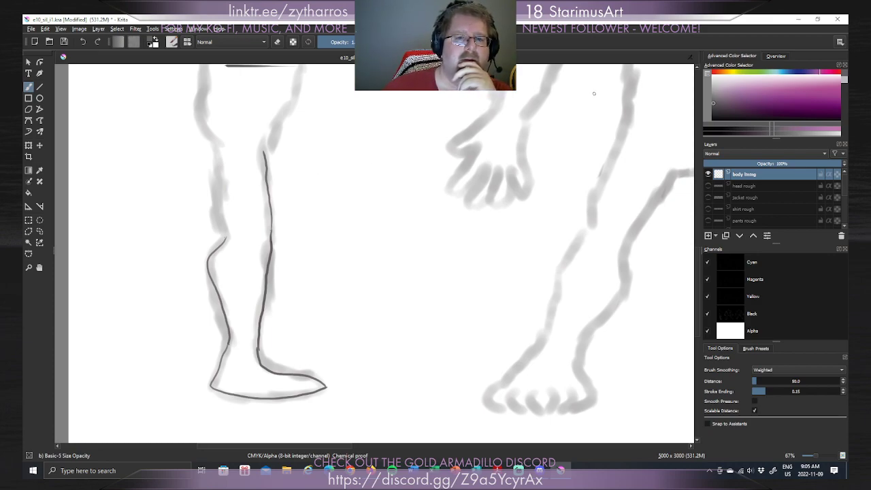
Erase the line art of the side figure's whole leg and foot, leaving only the faded rough.
{"action": "key", "text": "e"}
{"action": "mouse_move", "coordinate": [263, 148]}
{"action": "left_mouse_down"}
{"action": "mouse_move", "coordinate": [256, 195]}
{"action": "mouse_move", "coordinate": [272, 172]}
{"action": "mouse_move", "coordinate": [281, 221]}
{"action": "mouse_move", "coordinate": [253, 302]}
{"action": "mouse_move", "coordinate": [263, 330]}
{"action": "mouse_move", "coordinate": [258, 361]}
{"action": "left_mouse_up"}
{"action": "mouse_move", "coordinate": [225, 240]}
{"action": "left_mouse_down"}
{"action": "mouse_move", "coordinate": [208, 279]}
{"action": "mouse_move", "coordinate": [212, 262]}
{"action": "mouse_move", "coordinate": [212, 314]}
{"action": "mouse_move", "coordinate": [234, 329]}
{"action": "mouse_move", "coordinate": [211, 359]}
{"action": "mouse_move", "coordinate": [217, 388]}
{"action": "mouse_move", "coordinate": [334, 383]}
{"action": "mouse_move", "coordinate": [273, 372]}
{"action": "mouse_move", "coordinate": [282, 360]}
{"action": "left_mouse_up"}
{"action": "key", "text": "e"}
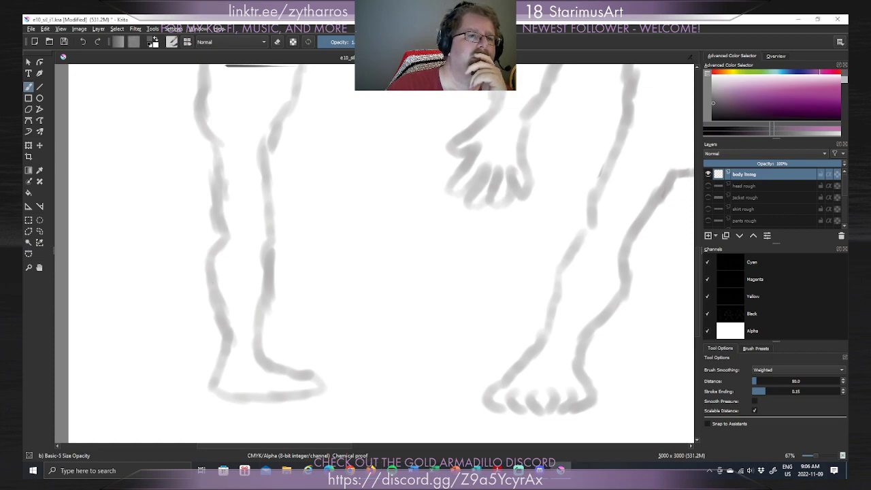
Try tracing the front of the side figure's leg with the Freehand Path tool and undo it.
{"action": "left_click", "coordinate": [39, 121]}
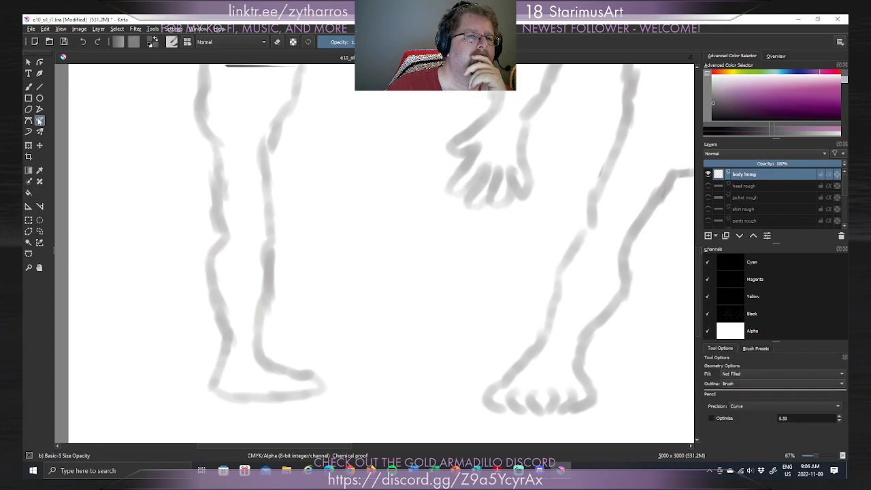
{"action": "left_click", "coordinate": [256, 356]}
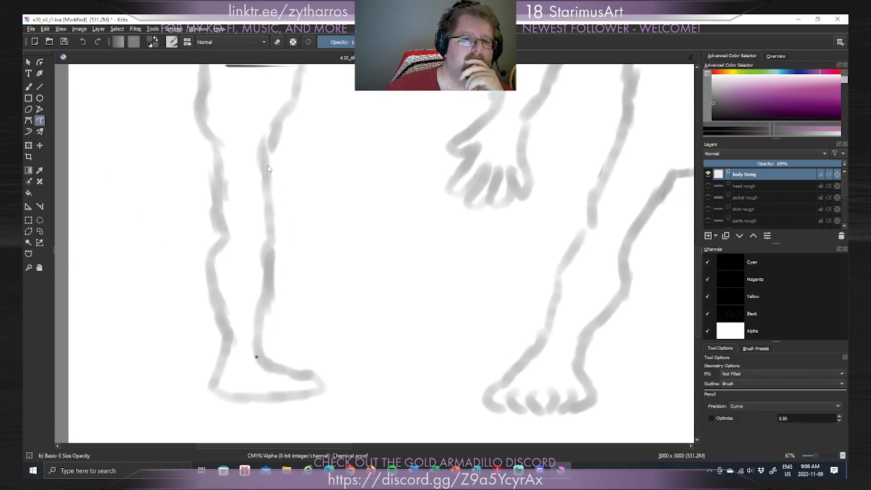
{"action": "mouse_move", "coordinate": [262, 149]}
{"action": "left_mouse_down"}
{"action": "mouse_move", "coordinate": [266, 269]}
{"action": "mouse_move", "coordinate": [256, 354]}
{"action": "left_mouse_up"}
{"action": "key", "text": "ctrl+z"}
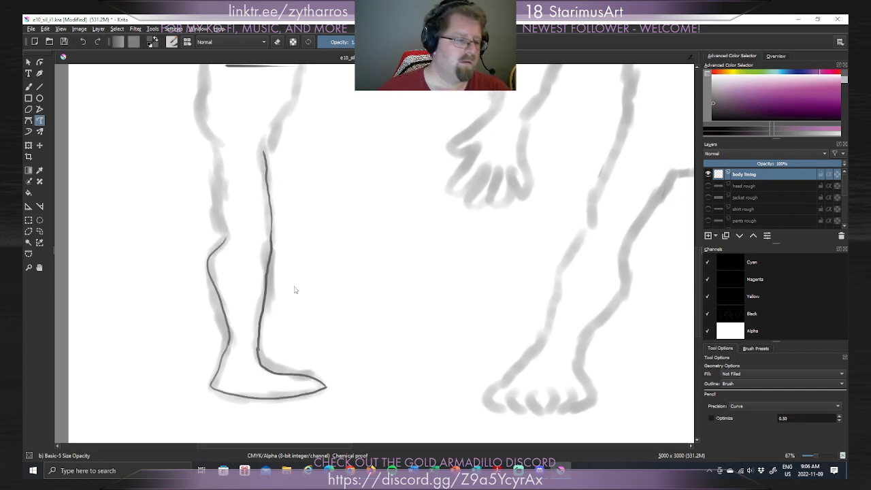
Step through undo and redo to reinstate the erasing of the side figure's leg and foot lines.
{"action": "left_click", "coordinate": [51, 30]}
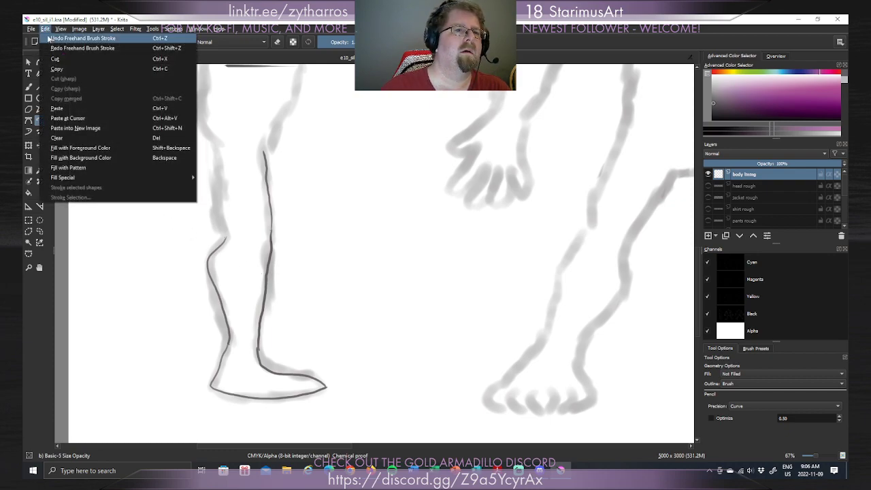
{"action": "left_click", "coordinate": [65, 39]}
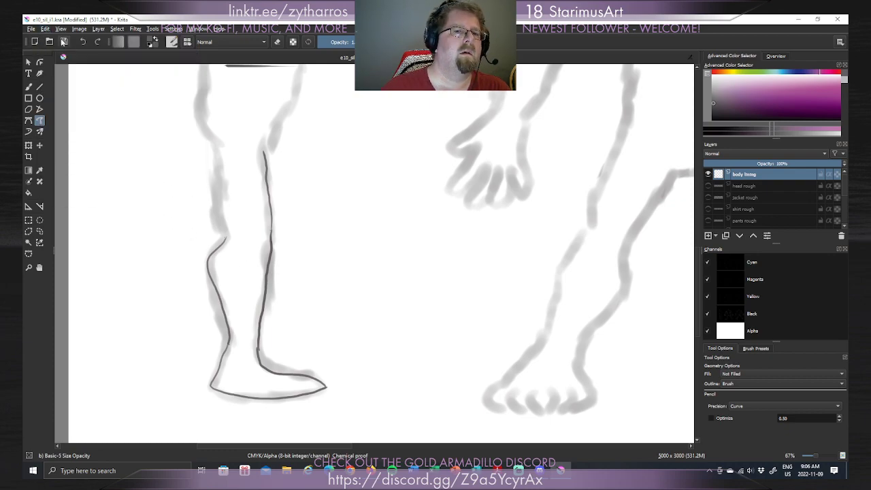
{"action": "left_click", "coordinate": [44, 29]}
{"action": "left_click", "coordinate": [68, 49]}
{"action": "left_click", "coordinate": [45, 29]}
{"action": "left_click", "coordinate": [64, 39]}
{"action": "left_click", "coordinate": [45, 29]}
{"action": "left_click", "coordinate": [53, 39]}
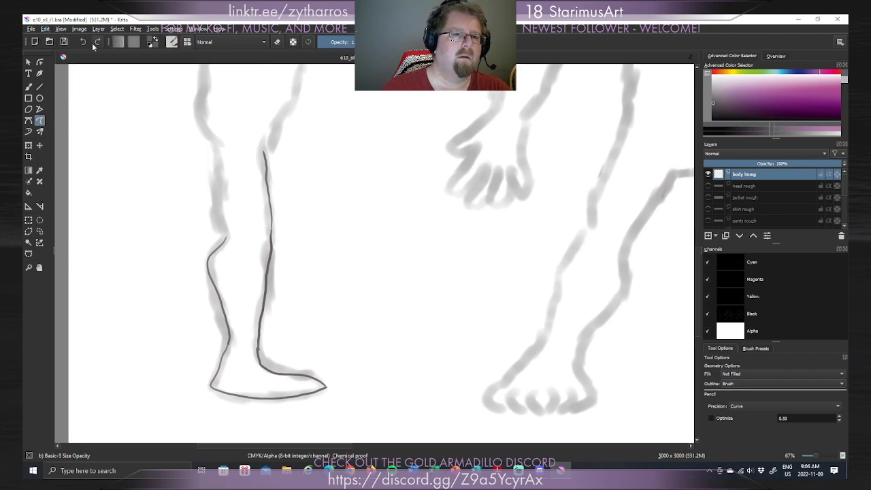
{"action": "left_click", "coordinate": [45, 28]}
{"action": "left_click", "coordinate": [66, 39]}
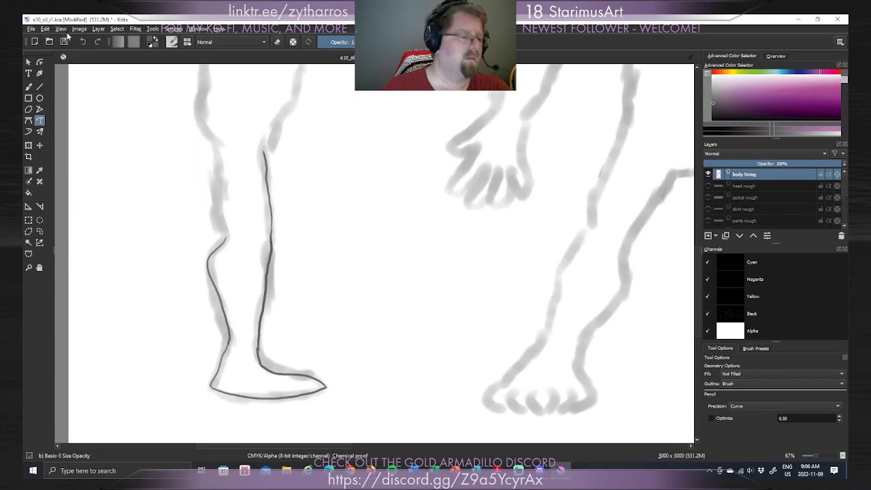
{"action": "key", "text": "ctrl+shift+z"}
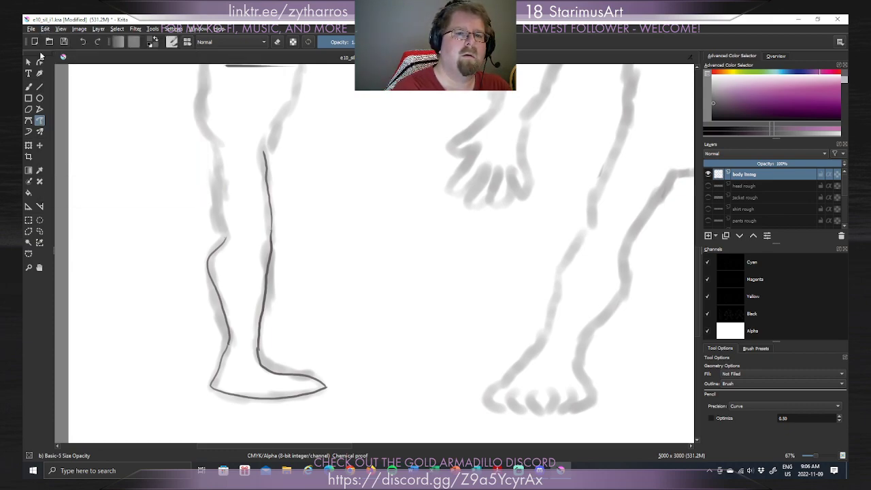
{"action": "key", "text": "ctrl+z"}
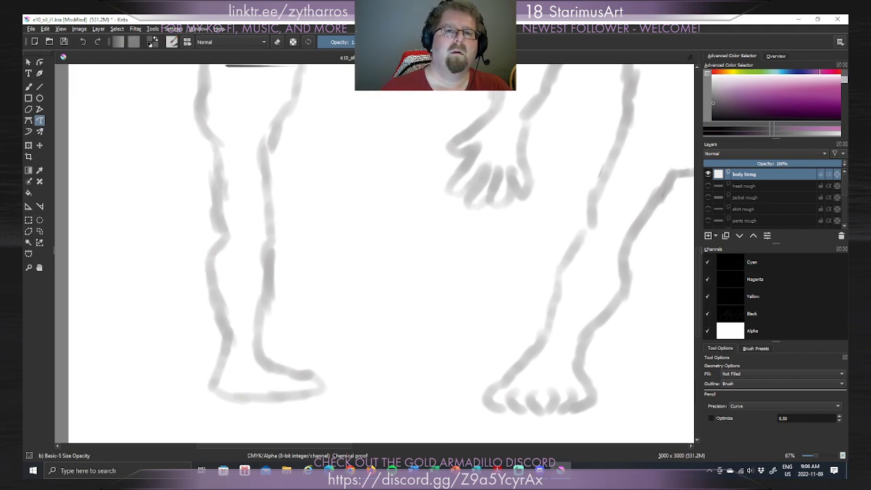
Erase the horizontal stroke between the side figure's body outlines at the upper edge of the visible canvas.
{"action": "key", "text": "e"}
{"action": "left_click_drag", "start_coordinate": [224, 66], "coordinate": [288, 66]}
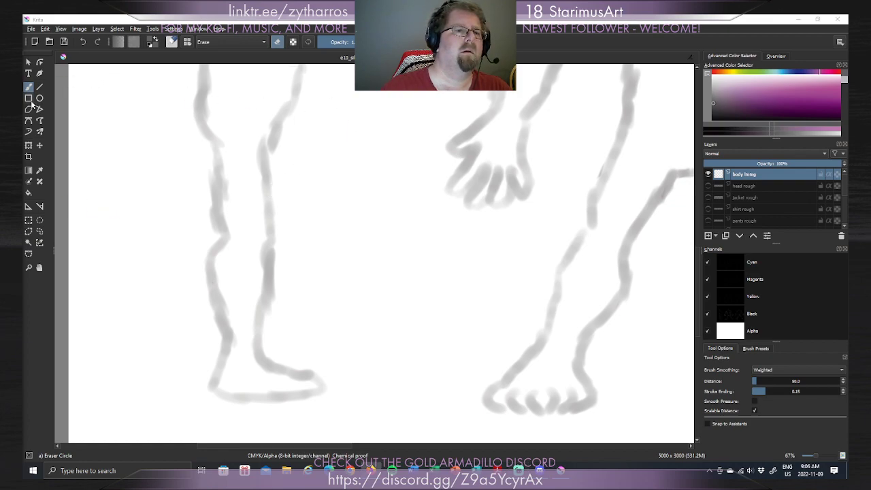
Try a Bezier curve along the front of the side figure's leg from the ankle upward, undo it and redo the erasing of the leg lines.
{"action": "left_click", "coordinate": [38, 122]}
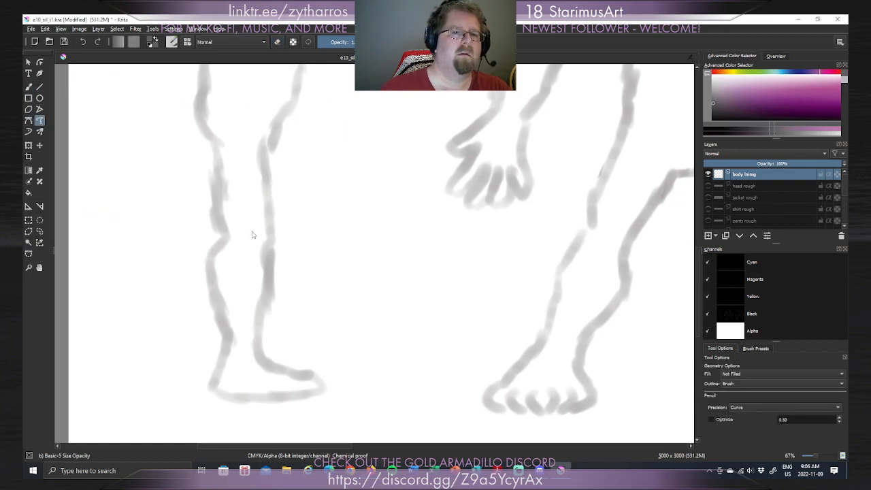
{"action": "left_click", "coordinate": [29, 122]}
{"action": "left_click", "coordinate": [250, 349]}
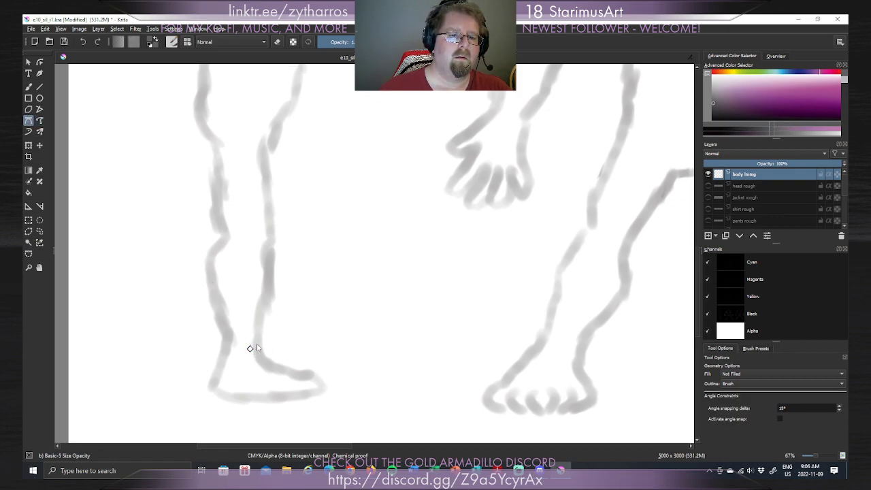
{"action": "double_click", "coordinate": [249, 350]}
{"action": "left_click", "coordinate": [257, 348]}
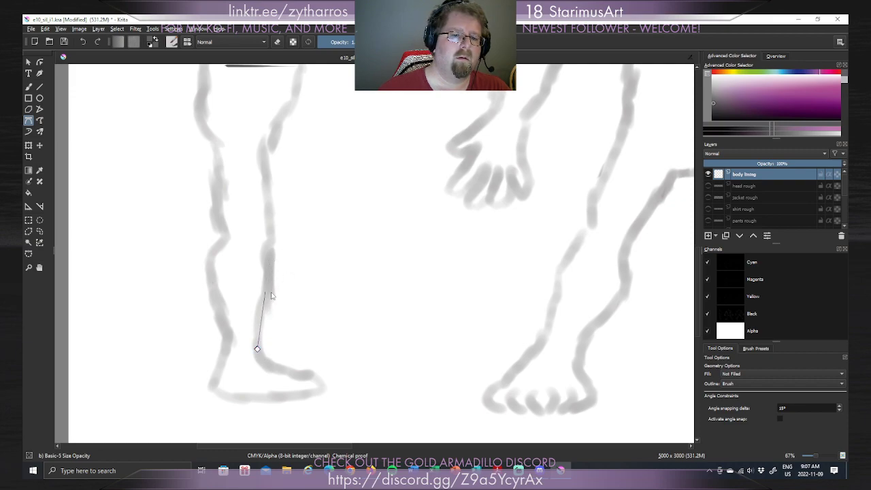
{"action": "left_click_drag", "start_coordinate": [269, 245], "coordinate": [277, 220]}
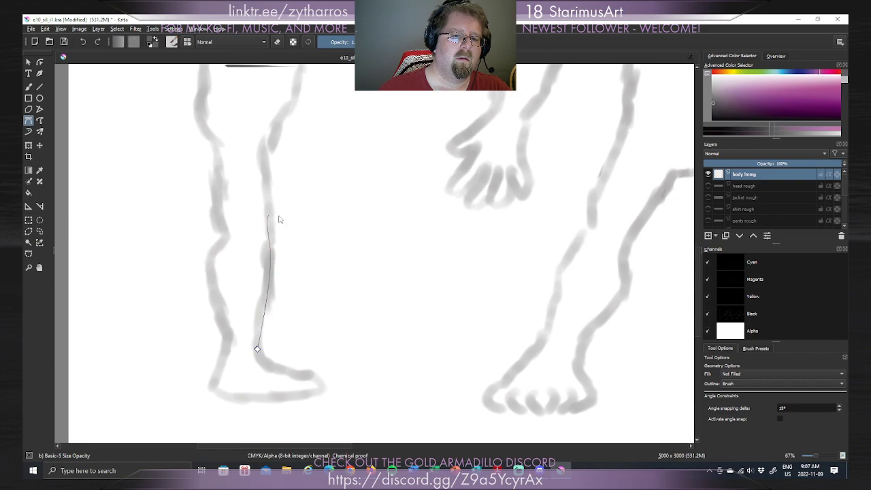
{"action": "double_click", "coordinate": [267, 151]}
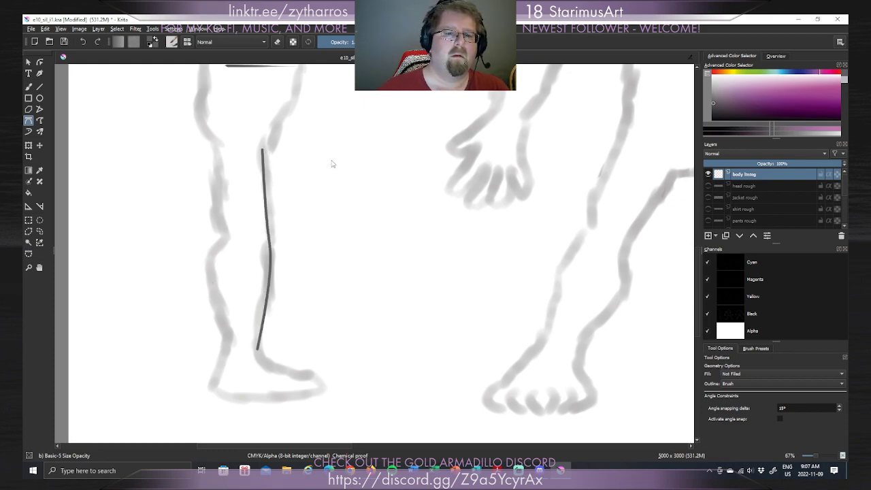
{"action": "key", "text": "ctrl+z"}
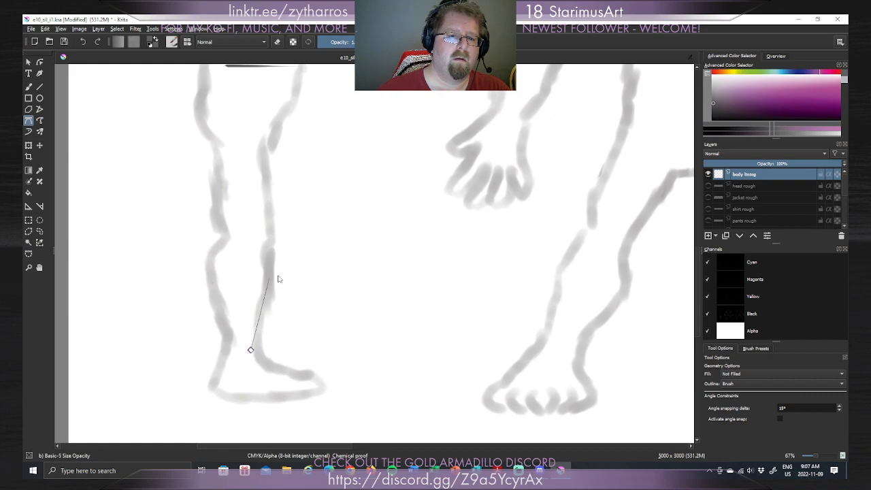
{"action": "key", "text": "ctrl+shift+z"}
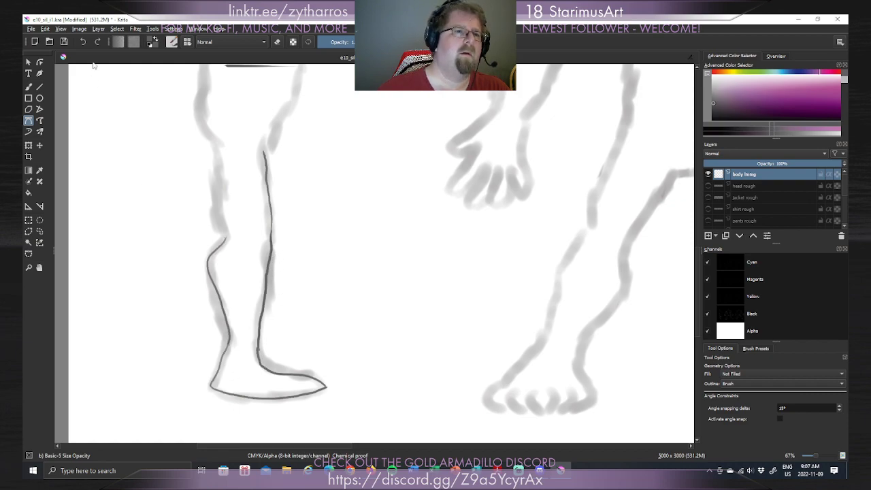
{"action": "left_click", "coordinate": [45, 28]}
{"action": "left_click", "coordinate": [58, 38]}
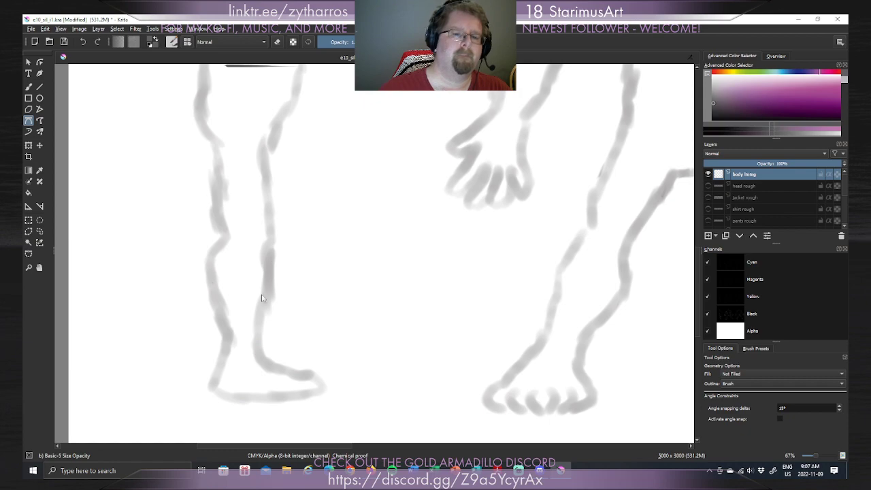
{"action": "left_click", "coordinate": [256, 346]}
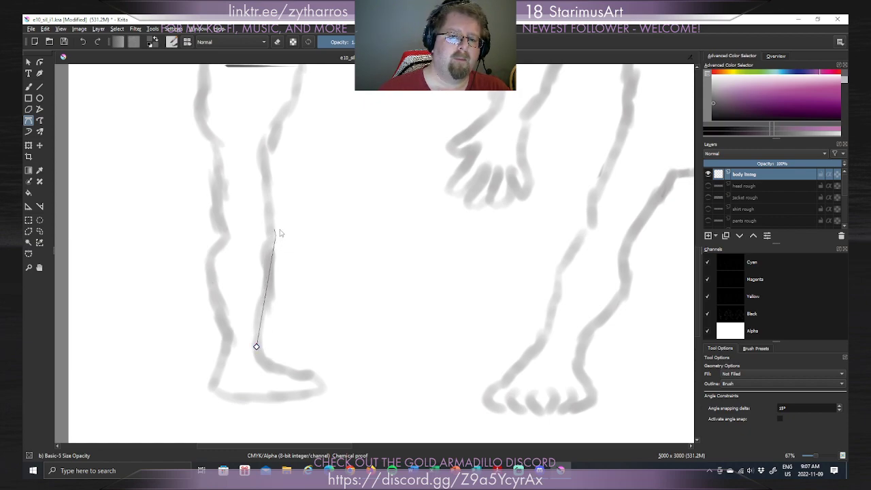
{"action": "key", "text": "Return"}
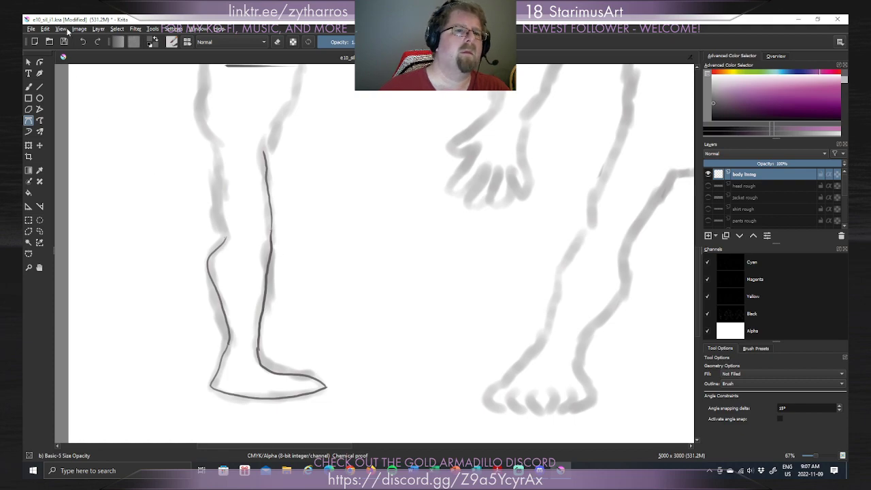
{"action": "left_click", "coordinate": [45, 30]}
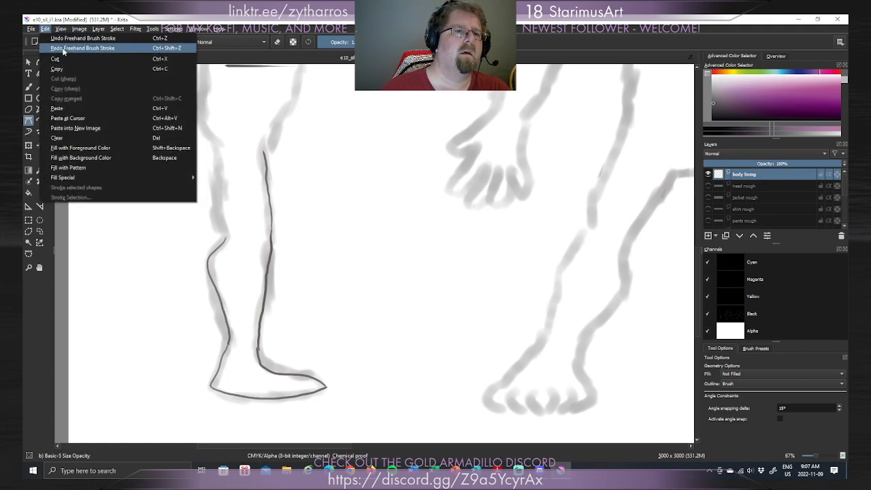
{"action": "left_click", "coordinate": [60, 49]}
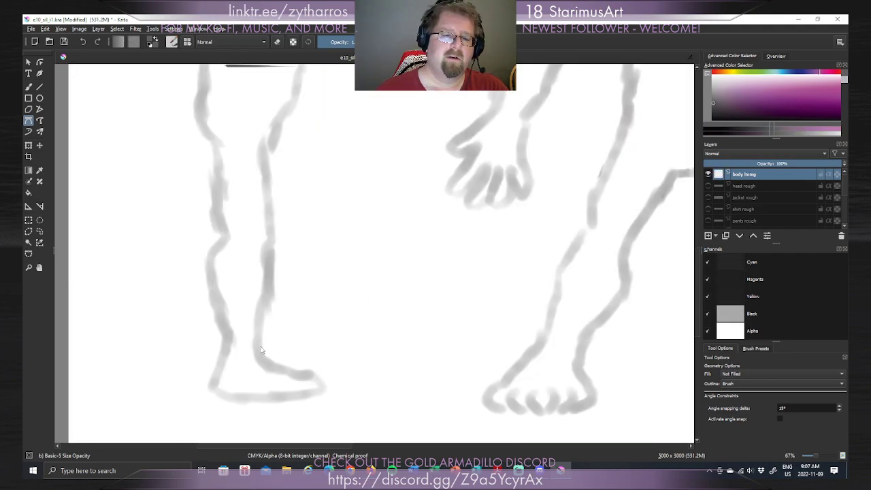
Try a two-segment Bezier line up the front of the side figure's leg from the ankle past the knee and undo it.
{"action": "left_click", "coordinate": [258, 344]}
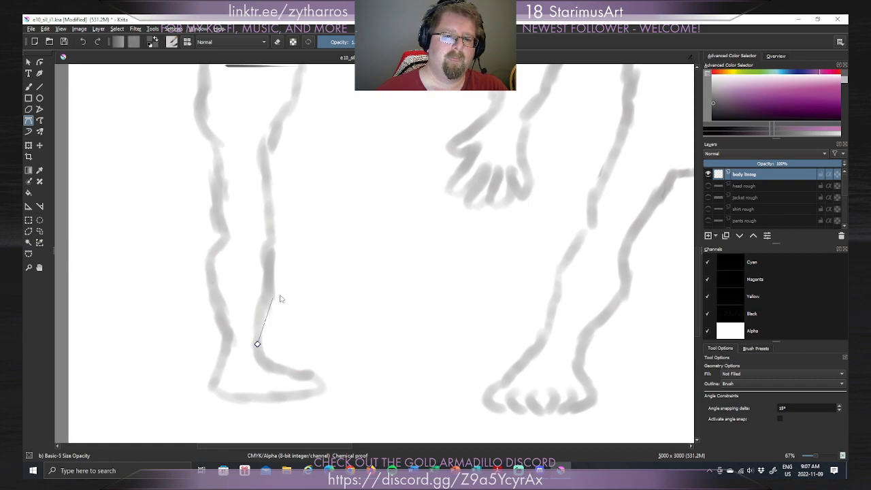
{"action": "left_click", "coordinate": [273, 239]}
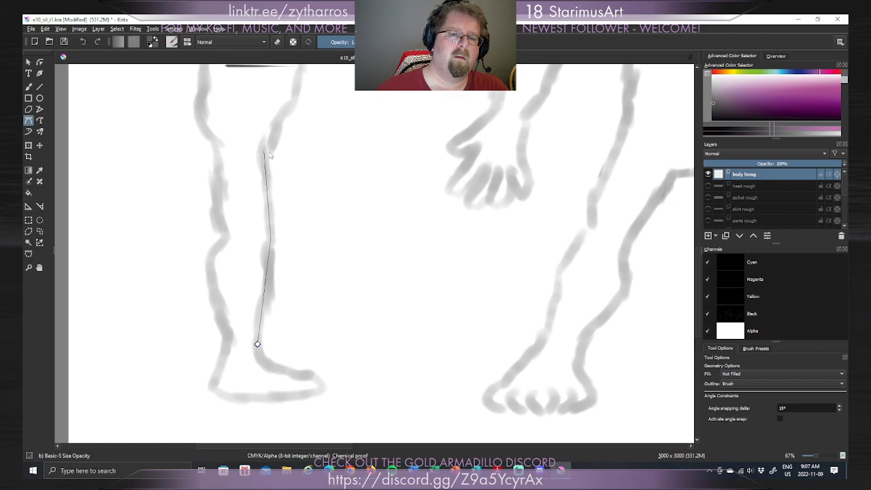
{"action": "left_click_drag", "start_coordinate": [269, 152], "coordinate": [267, 131]}
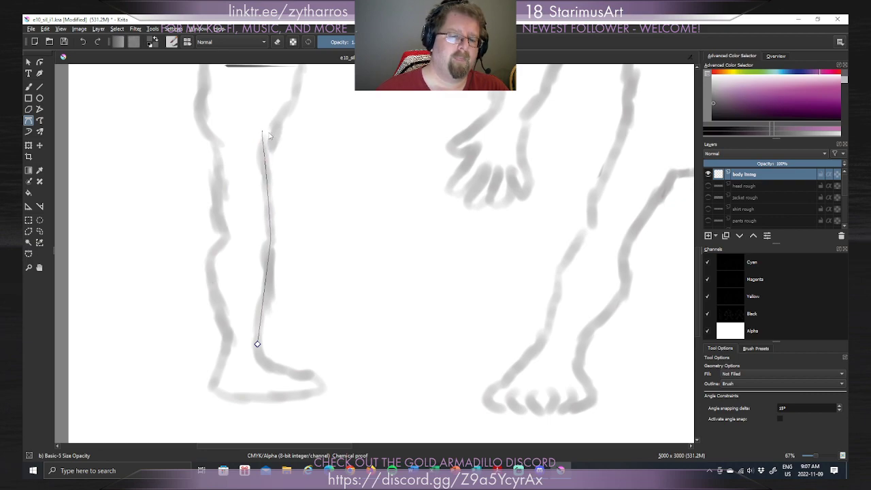
{"action": "key", "text": "Return"}
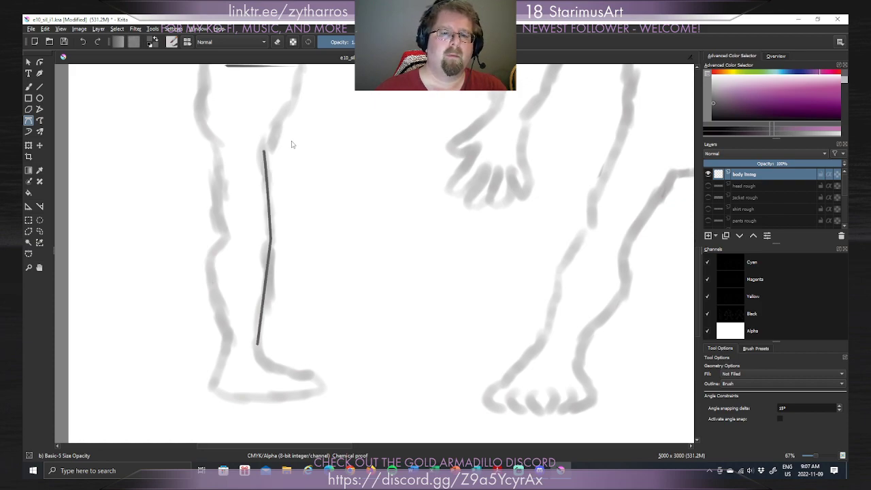
{"action": "left_click", "coordinate": [222, 234]}
{"action": "key", "text": "Escape"}
{"action": "key", "text": "ctrl+z"}
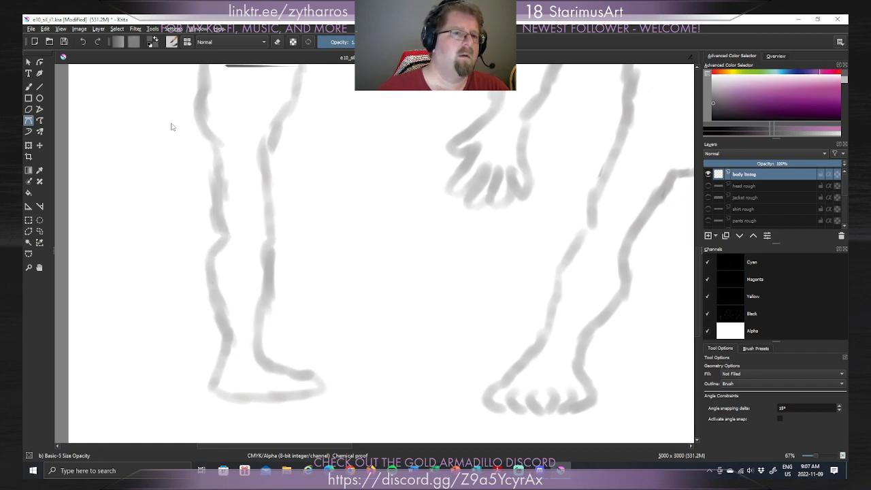
Erase the dark horizontal stroke between the side figure's outlines at the upper edge of the visible canvas with the Freehand Brush in eraser mode.
{"action": "key", "text": "e"}
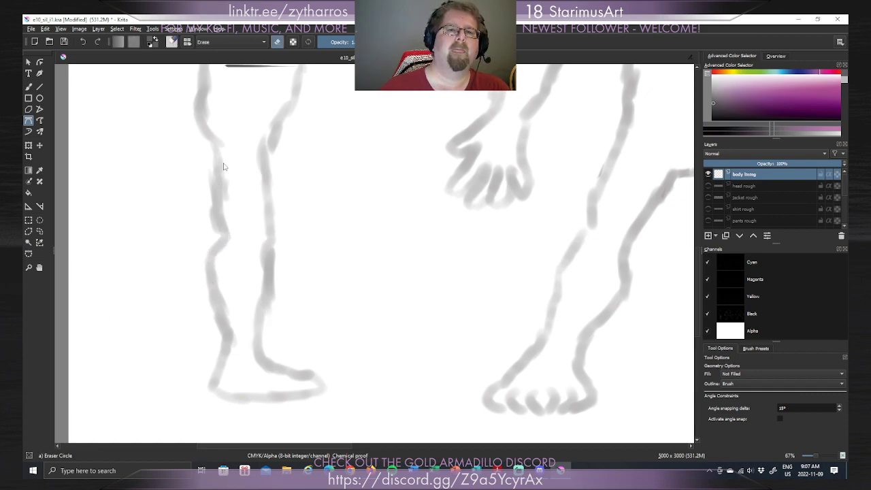
{"action": "left_click", "coordinate": [215, 66]}
{"action": "key", "text": "ctrl+shift+z"}
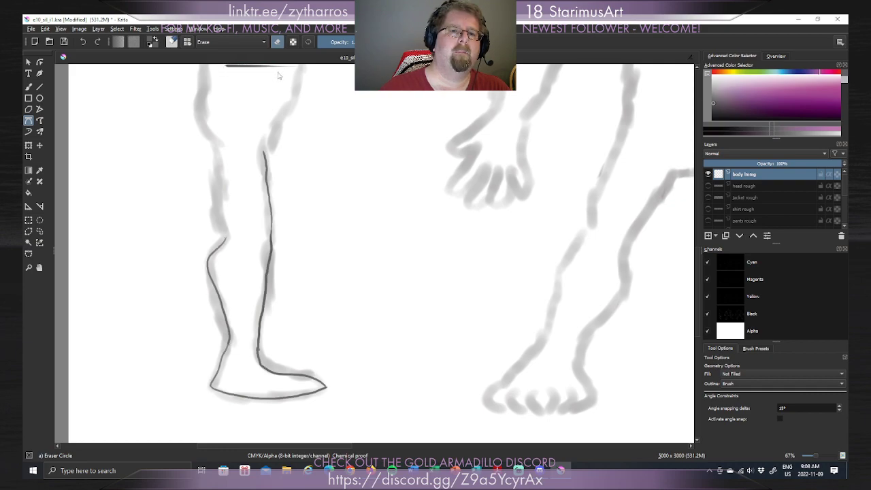
{"action": "left_click", "coordinate": [45, 29]}
{"action": "left_click", "coordinate": [56, 46]}
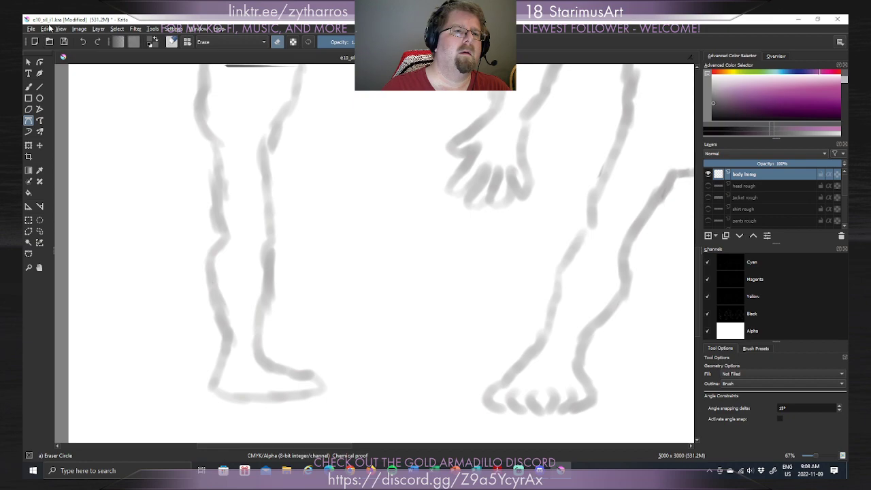
{"action": "key", "text": "slash"}
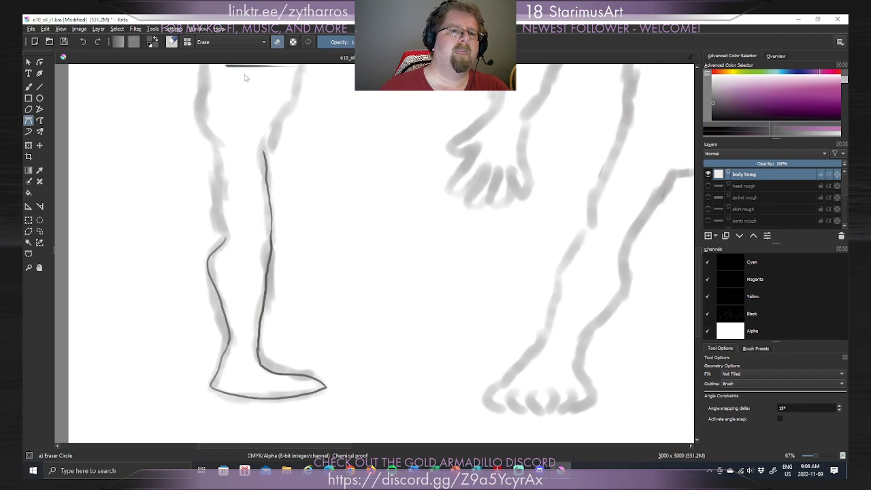
{"action": "left_click", "coordinate": [28, 86]}
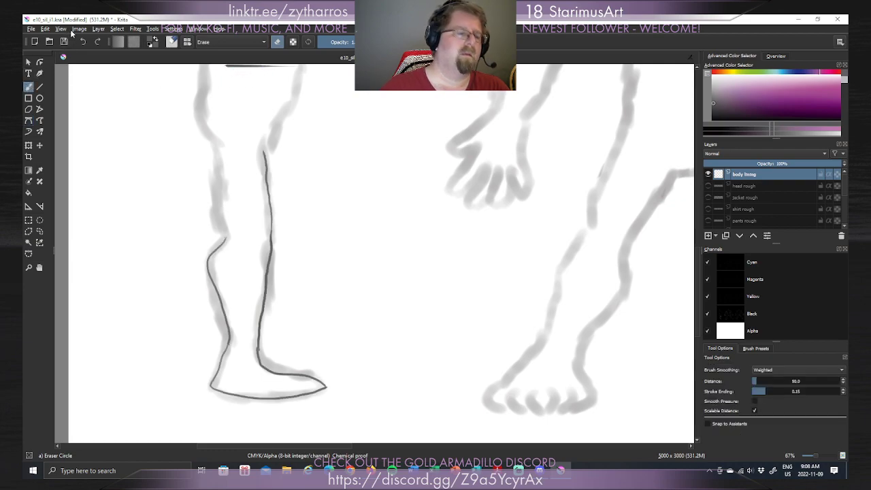
{"action": "key", "text": "ctrl+z"}
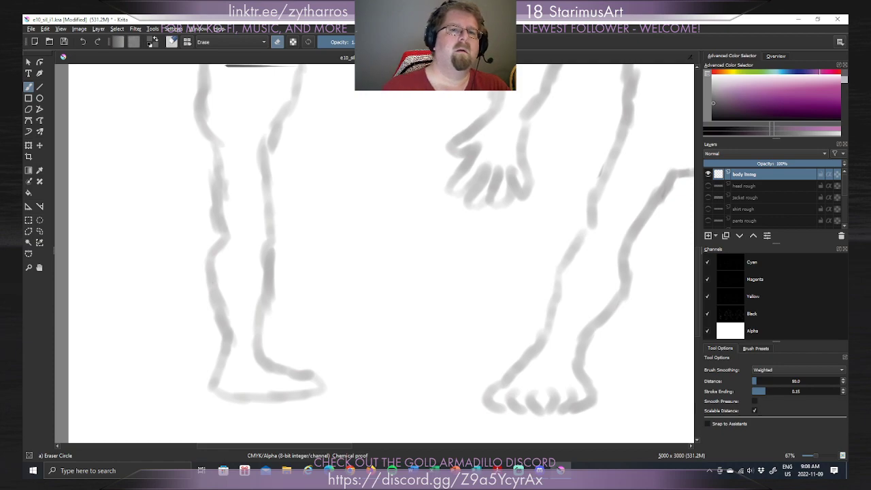
{"action": "left_click_drag", "start_coordinate": [221, 68], "coordinate": [326, 69]}
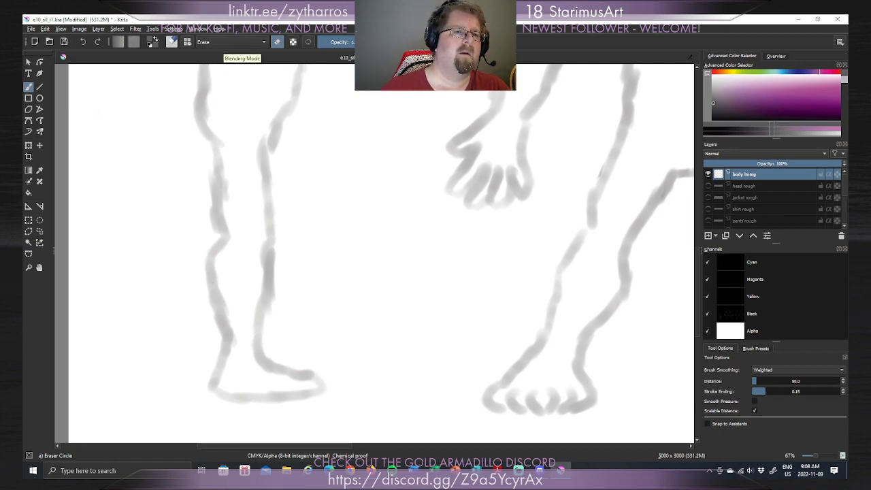
Draw a two-segment Bezier line with the normal brush up the front of the side figure's leg, from the ankle past the knee.
{"action": "key", "text": "e"}
{"action": "left_click", "coordinate": [28, 119]}
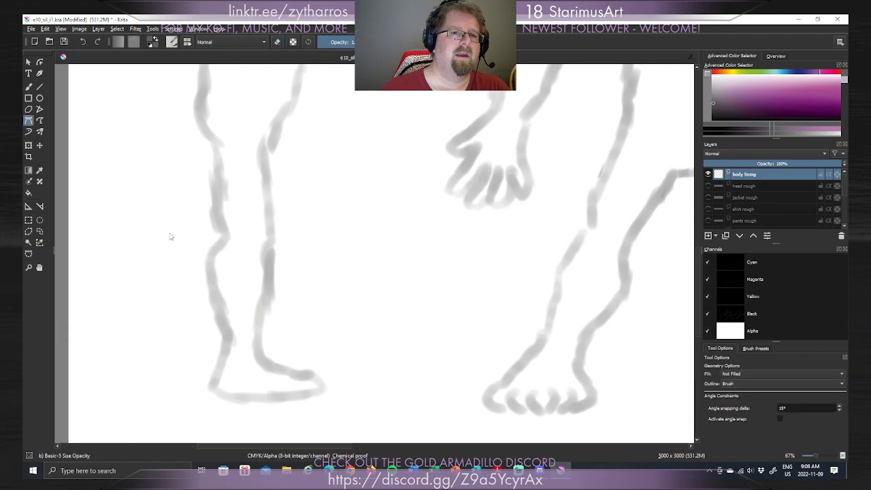
{"action": "left_click", "coordinate": [257, 347]}
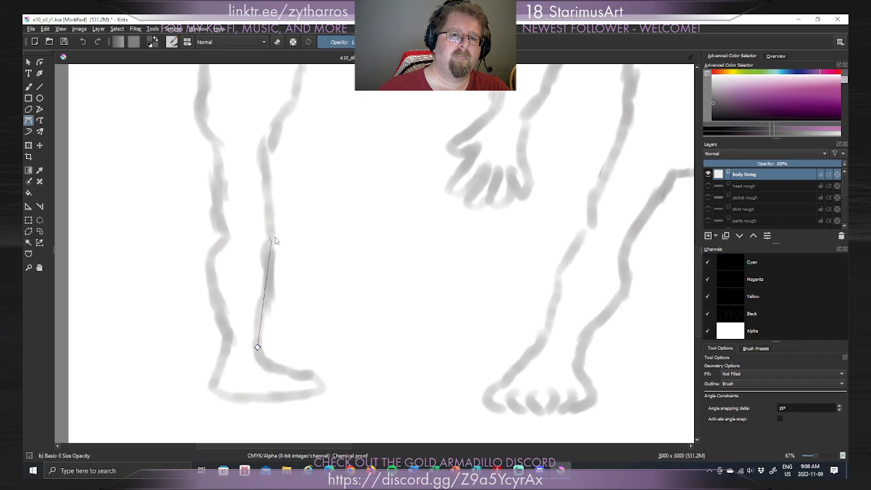
{"action": "left_click_drag", "start_coordinate": [264, 147], "coordinate": [265, 123]}
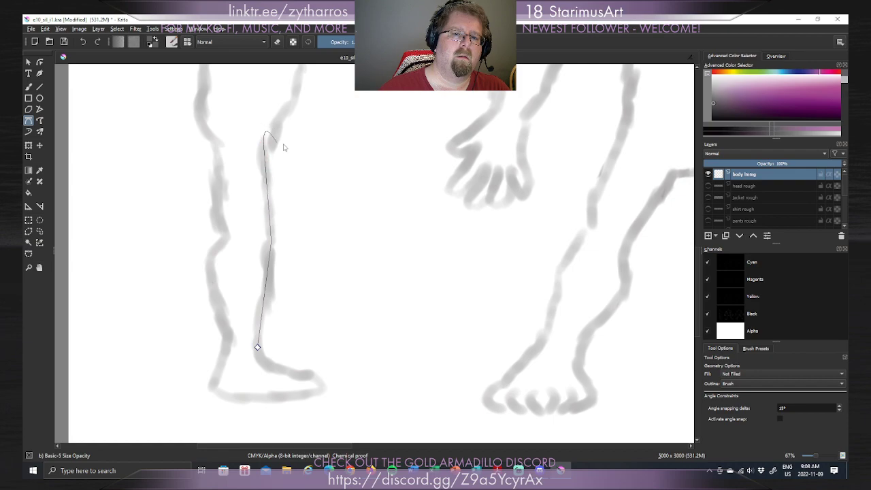
{"action": "key", "text": "Return"}
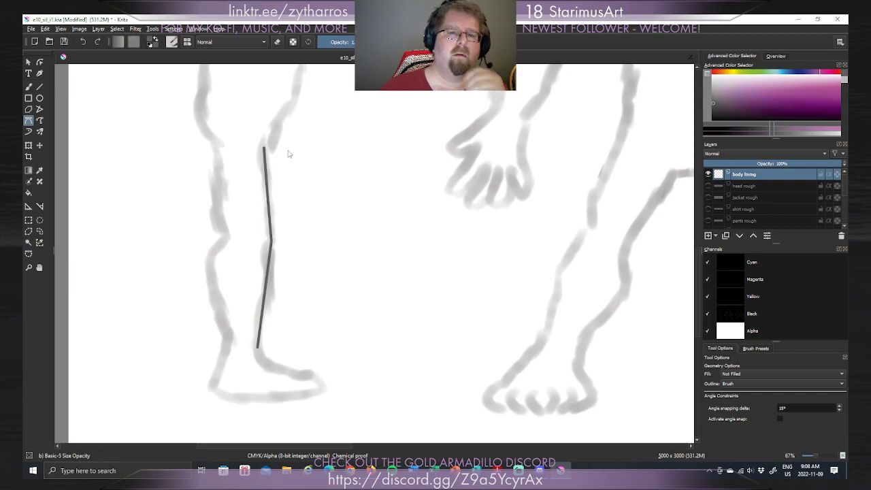
Try a single-segment Bezier curve down the side figure's calf from the back of the knee to the ankle and undo it.
{"action": "left_click", "coordinate": [224, 236]}
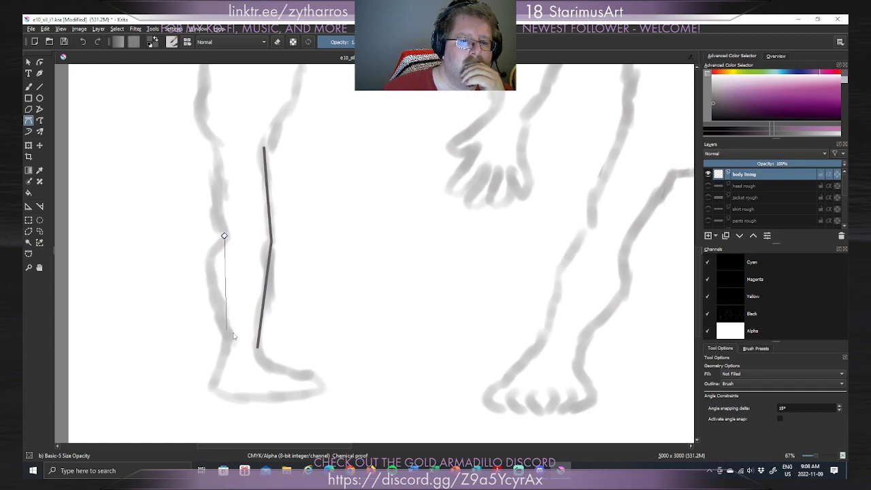
{"action": "left_click_drag", "start_coordinate": [231, 340], "coordinate": [253, 424]}
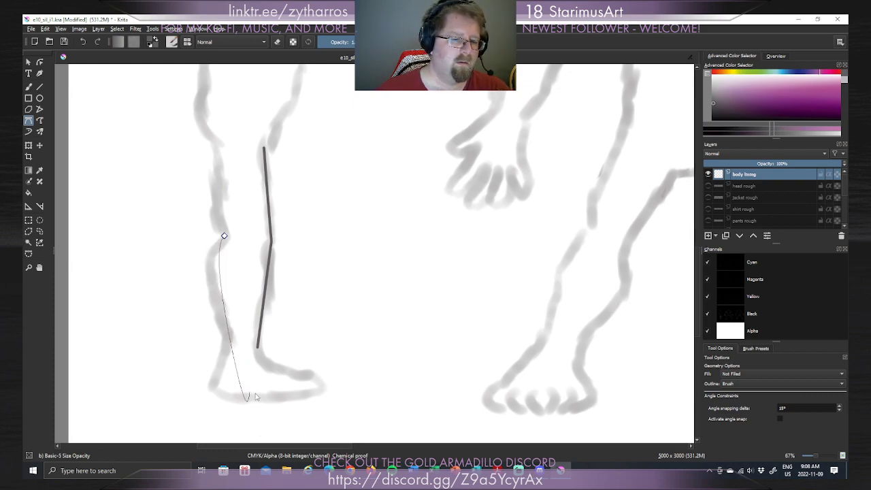
{"action": "key", "text": "Return"}
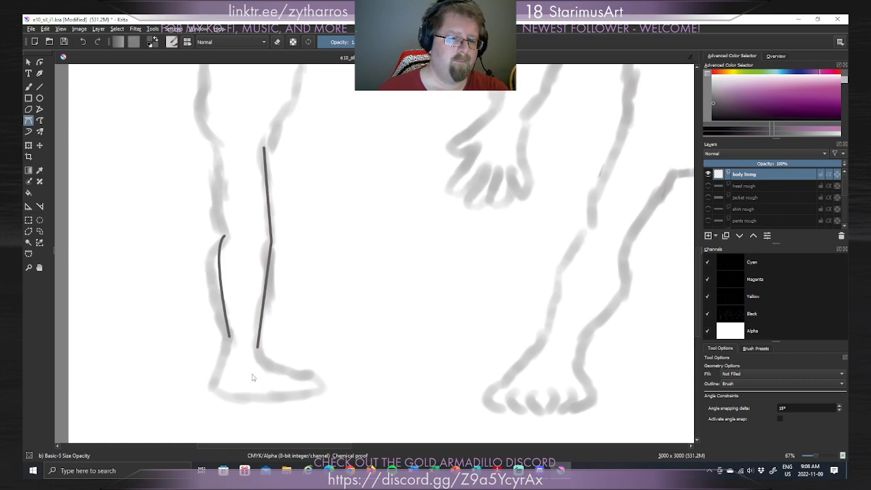
{"action": "key", "text": "ctrl+z"}
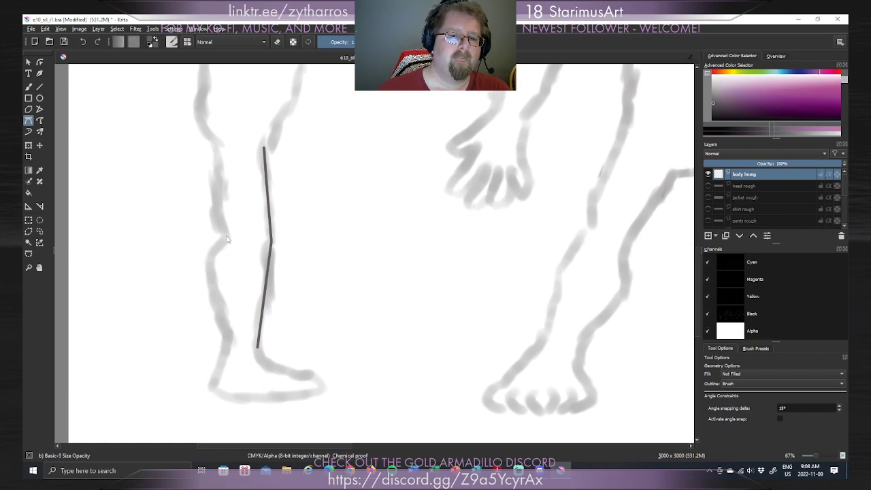
Draw a Bezier curve from the back of the side figure's knee around the calf bulge to the ankle, then undo and redo it.
{"action": "left_click", "coordinate": [225, 236]}
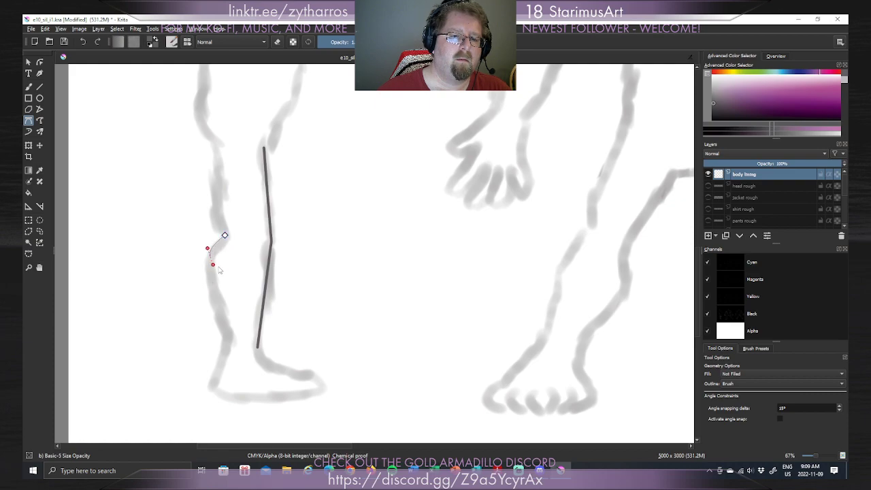
{"action": "left_click_drag", "start_coordinate": [217, 282], "coordinate": [222, 295]}
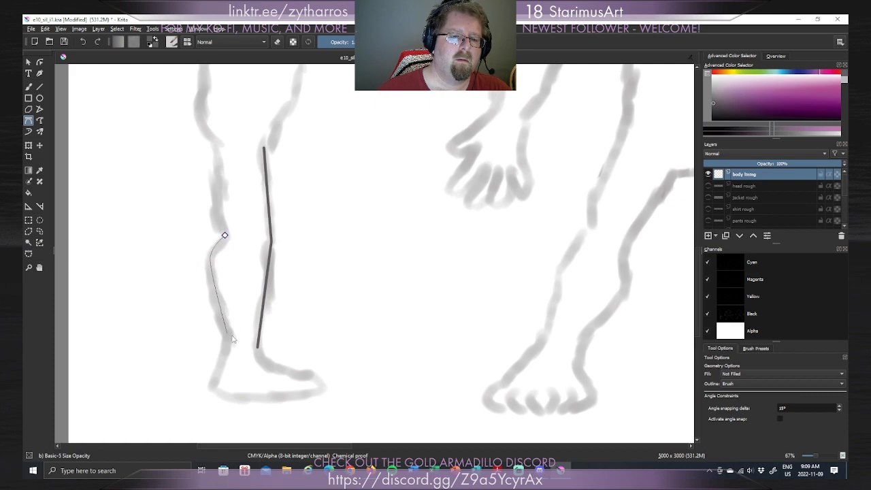
{"action": "left_click_drag", "start_coordinate": [233, 337], "coordinate": [244, 369]}
{"action": "key", "text": "Return"}
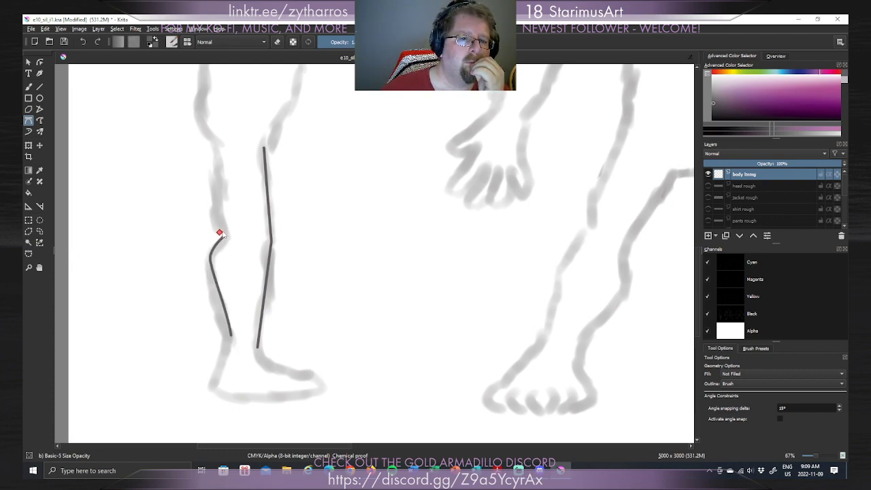
{"action": "key", "text": "ctrl+z"}
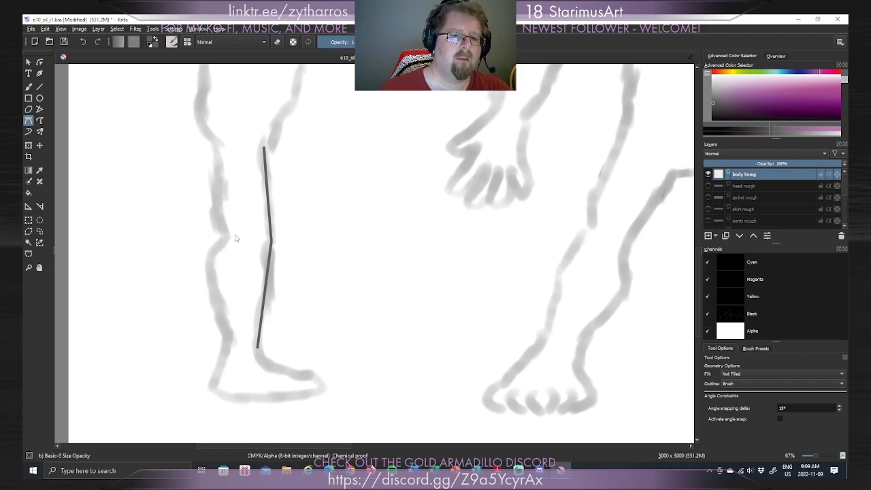
{"action": "left_click", "coordinate": [62, 30]}
{"action": "mouse_move", "coordinate": [44, 29]}
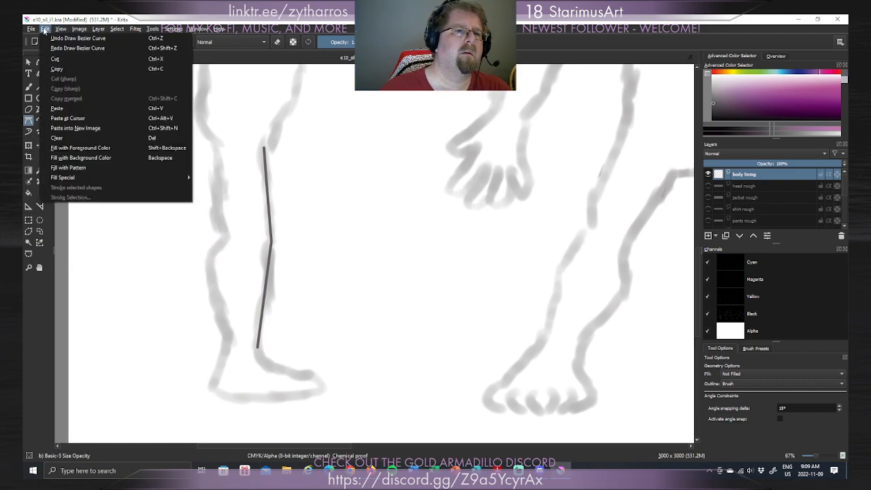
{"action": "left_click", "coordinate": [74, 48]}
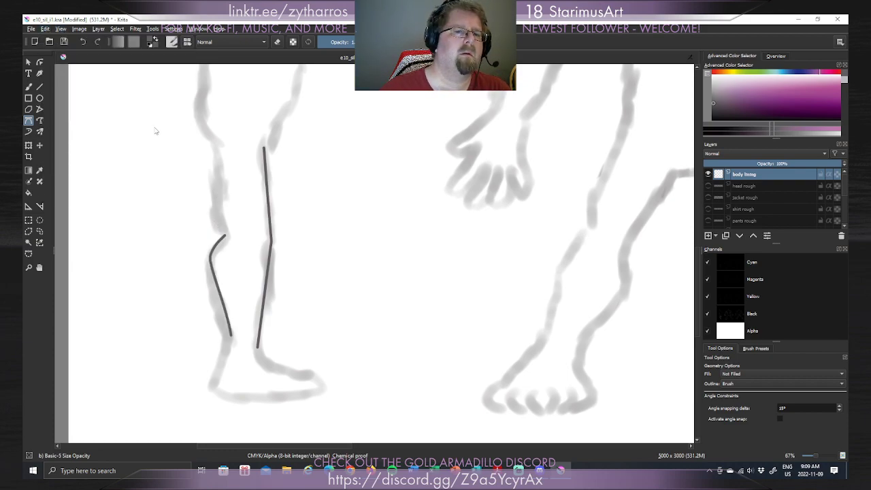
Try a straight Bezier line from the back of the side figure's knee up the rear of the leg and undo it.
{"action": "left_click", "coordinate": [226, 234]}
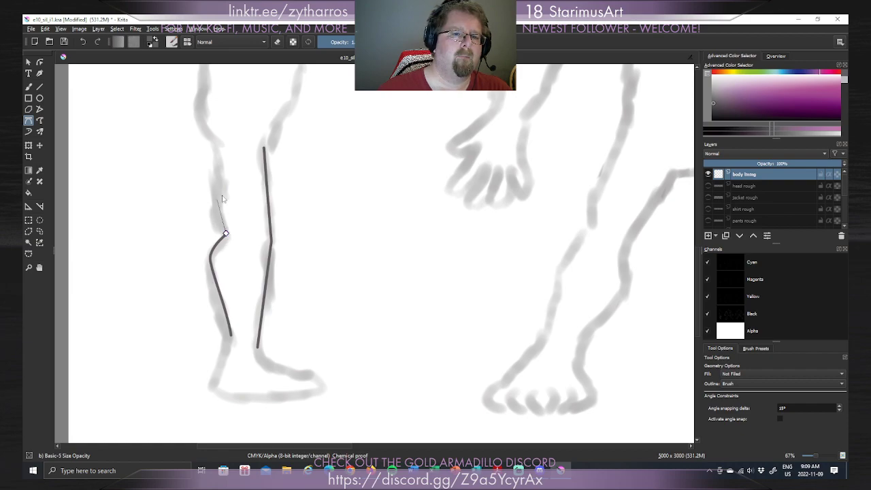
{"action": "left_click", "coordinate": [217, 147]}
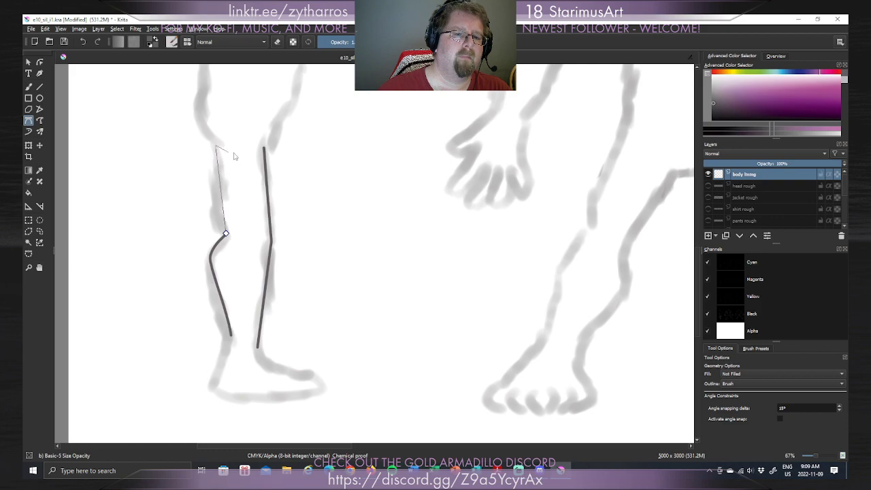
{"action": "key", "text": "Return"}
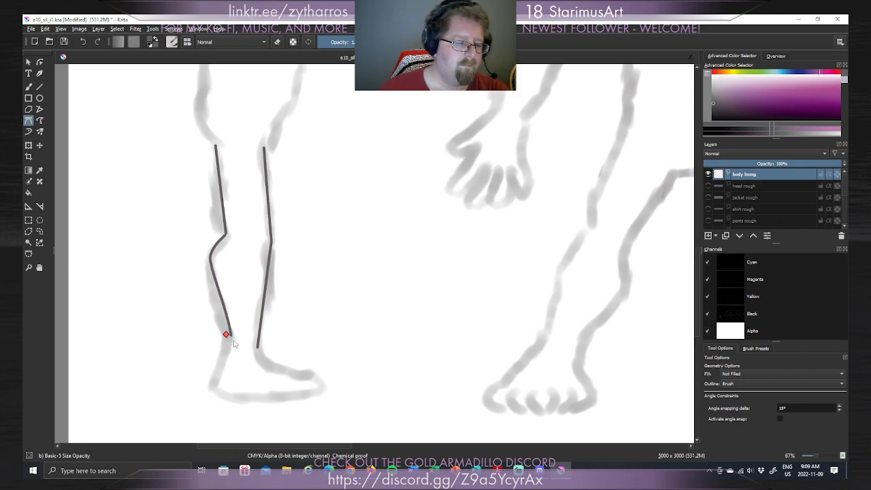
{"action": "key", "text": "ctrl+z"}
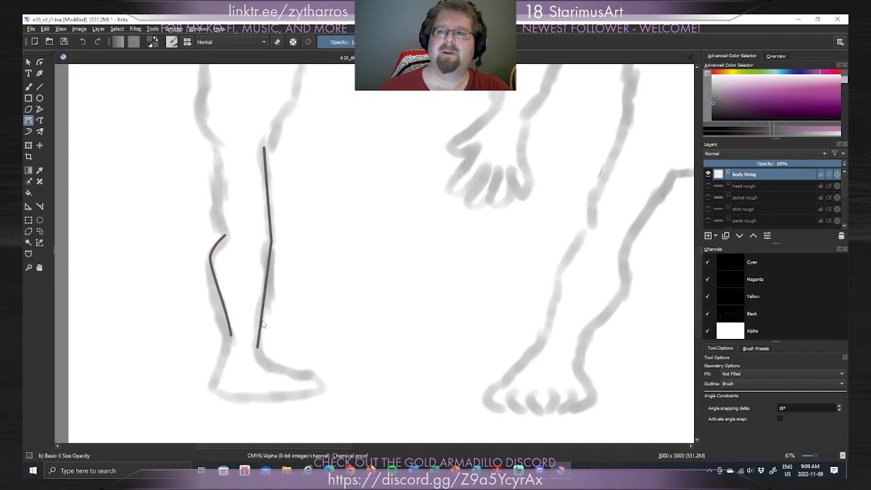
{"action": "left_click", "coordinate": [230, 335]}
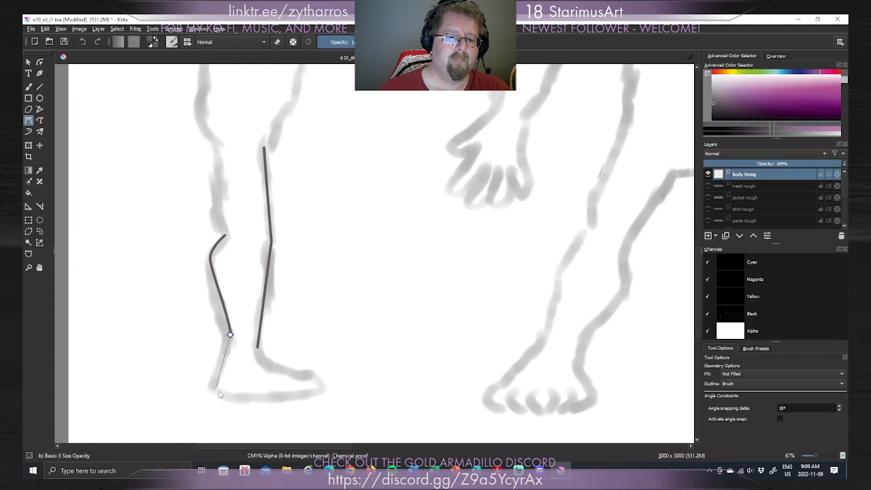
{"action": "key", "text": "Escape"}
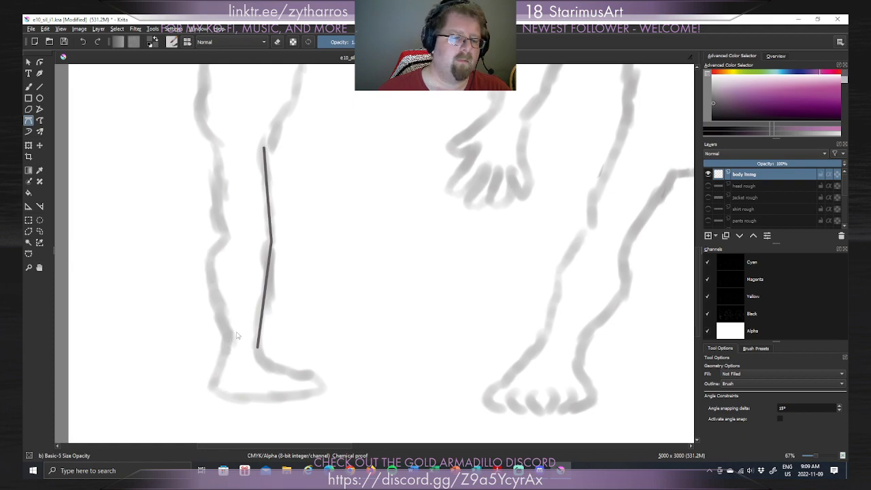
{"action": "left_click", "coordinate": [52, 29]}
{"action": "left_click", "coordinate": [58, 53]}
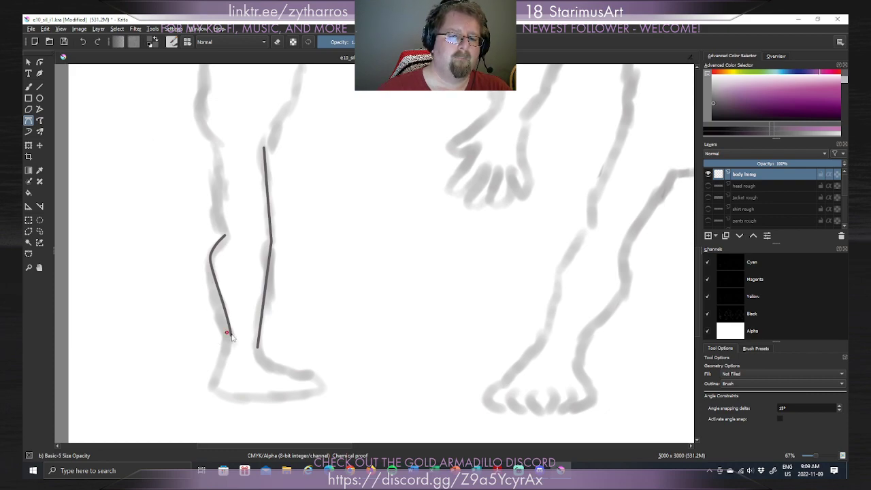
{"action": "key", "text": "ctrl+z"}
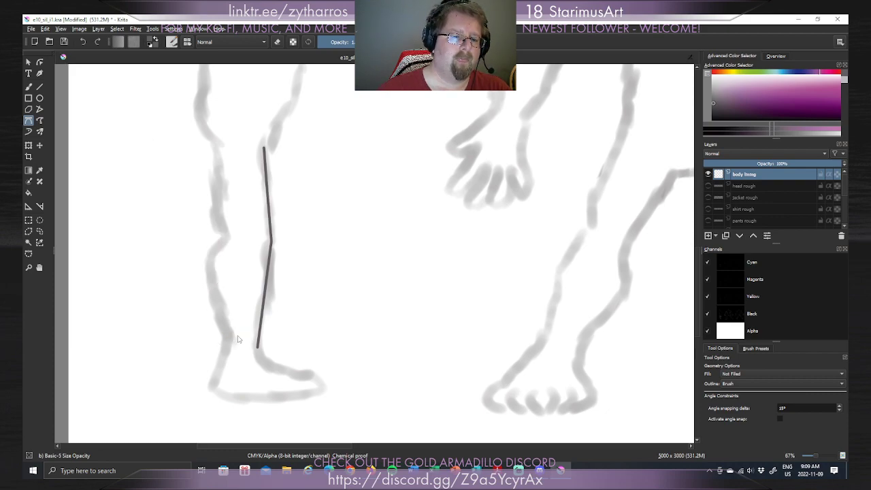
{"action": "left_click", "coordinate": [53, 31]}
{"action": "left_click", "coordinate": [57, 51]}
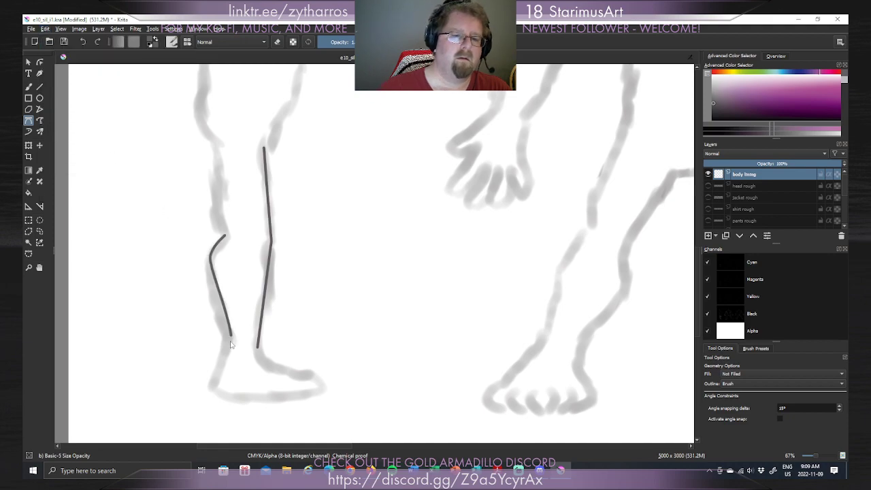
Draw a Bezier curve along the rough sketch from the back of the ankle to the heel, then undo and redo it.
{"action": "left_click", "coordinate": [229, 335]}
{"action": "left_click_drag", "start_coordinate": [216, 398], "coordinate": [211, 404]}
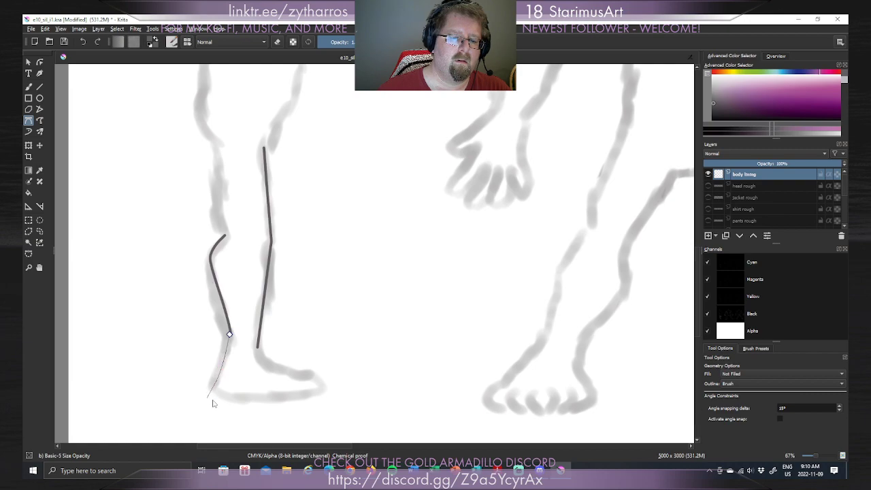
{"action": "key", "text": "Return"}
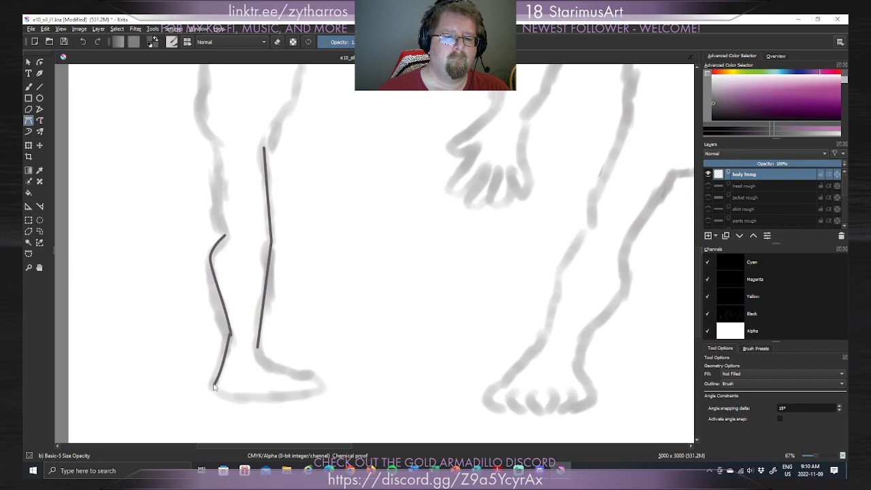
{"action": "key", "text": "ctrl+z"}
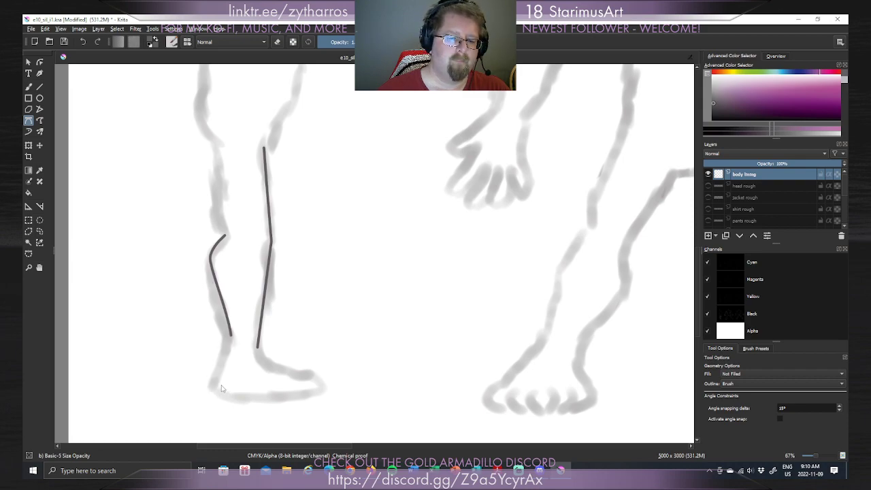
{"action": "left_click", "coordinate": [45, 29]}
{"action": "left_click", "coordinate": [54, 49]}
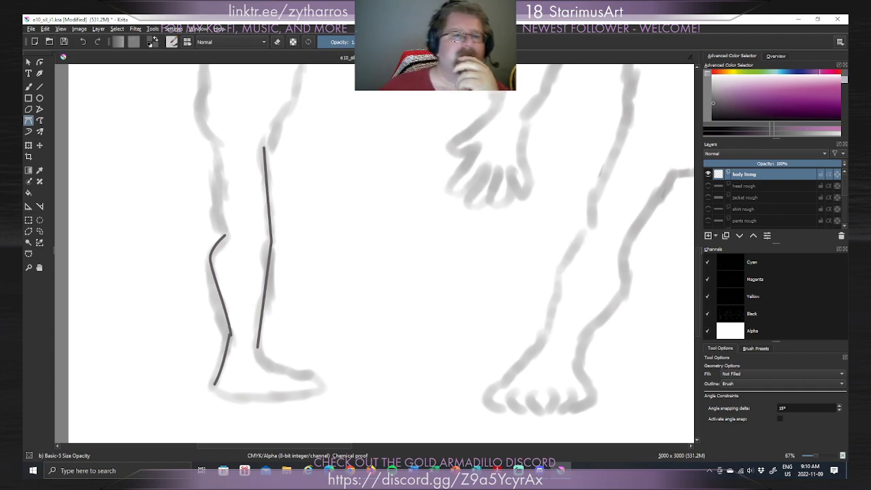
Try a looping test stroke with the Dynamic Brush between the two legs and undo it.
{"action": "left_click", "coordinate": [29, 133]}
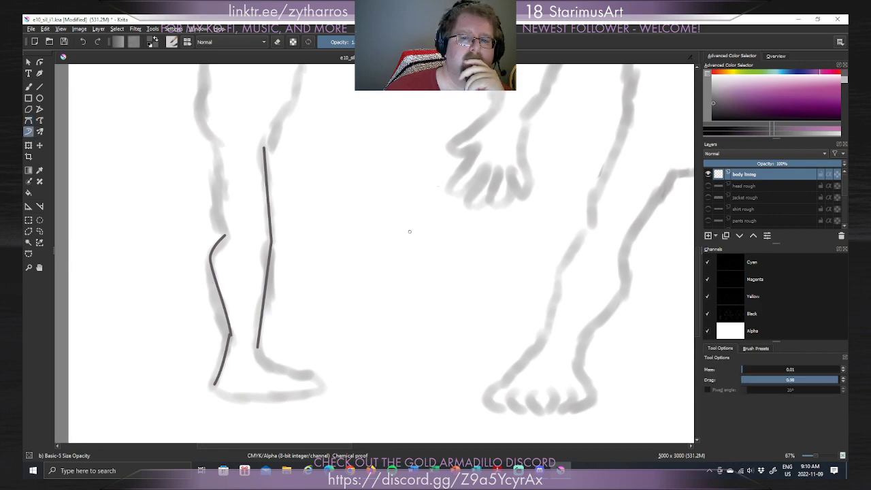
{"action": "mouse_move", "coordinate": [383, 257]}
{"action": "left_mouse_down"}
{"action": "mouse_move", "coordinate": [295, 235]}
{"action": "mouse_move", "coordinate": [415, 218]}
{"action": "mouse_move", "coordinate": [373, 314]}
{"action": "mouse_move", "coordinate": [433, 248]}
{"action": "left_mouse_up"}
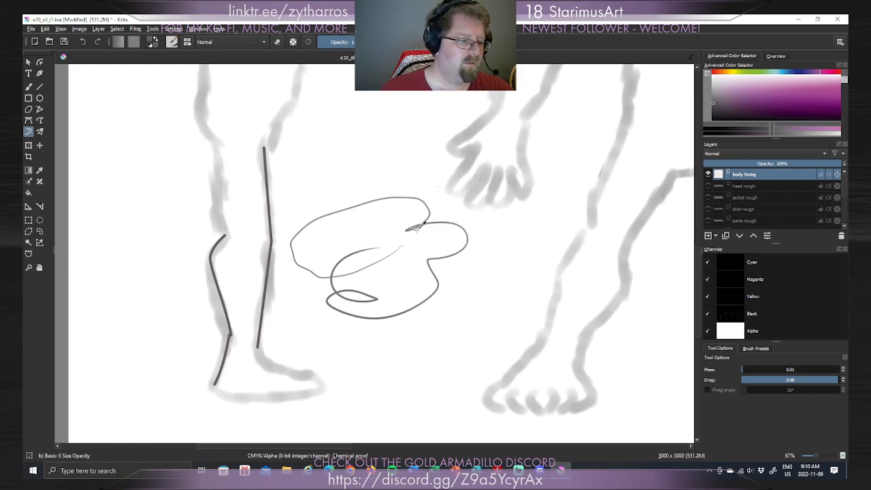
{"action": "key", "text": "ctrl+z"}
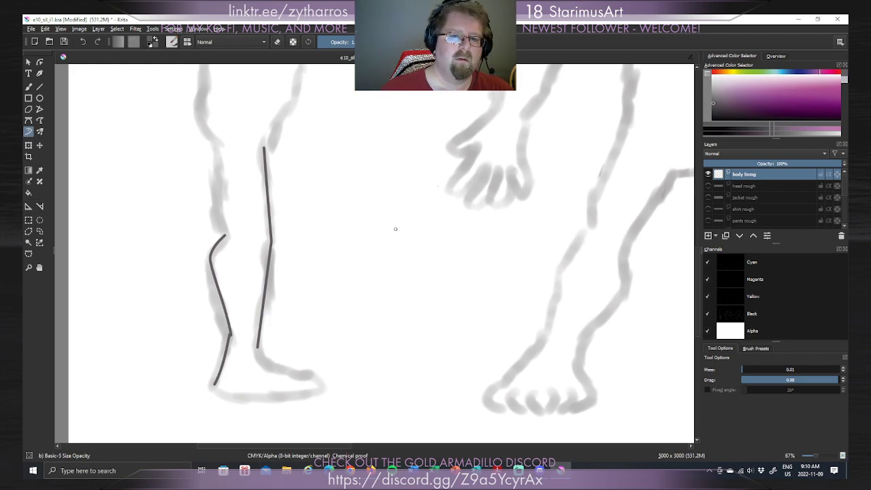
Try a short test stroke with the Multibrush in the empty area beside the leg and undo it.
{"action": "left_click", "coordinate": [41, 132]}
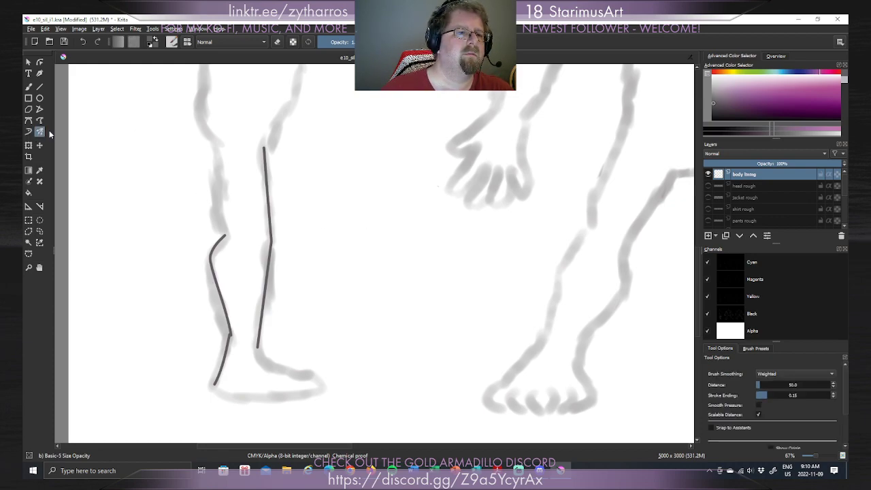
{"action": "mouse_move", "coordinate": [361, 250]}
{"action": "left_mouse_down"}
{"action": "mouse_move", "coordinate": [461, 216]}
{"action": "mouse_move", "coordinate": [394, 302]}
{"action": "mouse_move", "coordinate": [362, 318]}
{"action": "mouse_move", "coordinate": [407, 266]}
{"action": "left_mouse_up"}
{"action": "key", "text": "ctrl+z"}
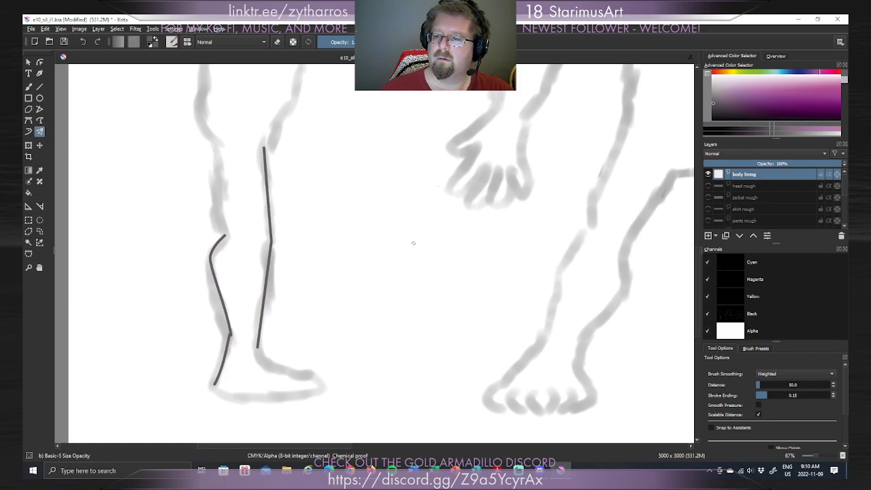
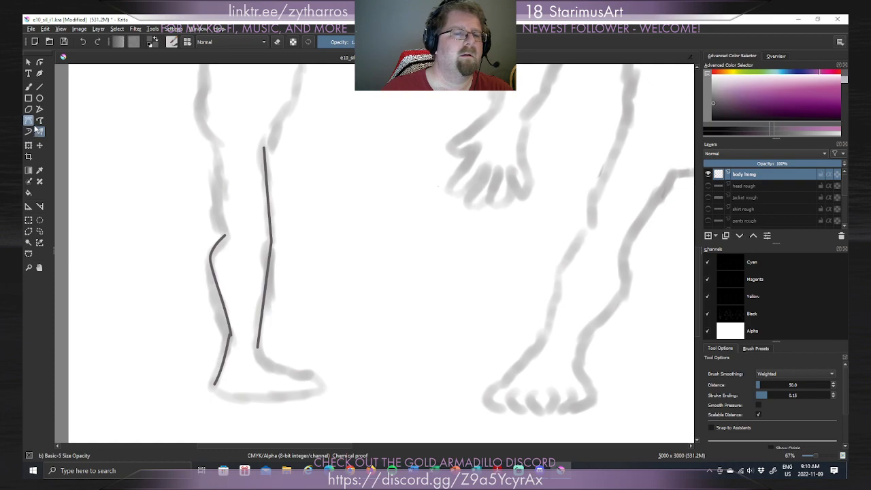
Try the Freehand Path tool with a few test marks and a looping shape between the two legs.
{"action": "left_click", "coordinate": [30, 121]}
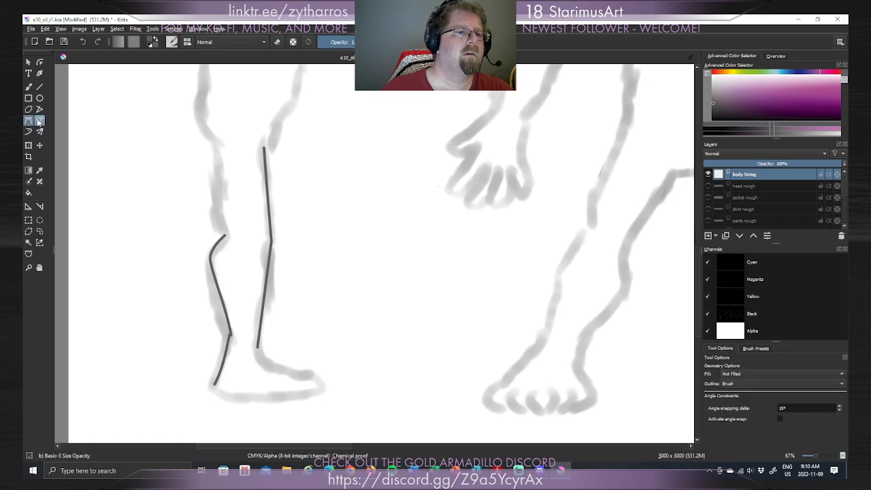
{"action": "left_click", "coordinate": [41, 121]}
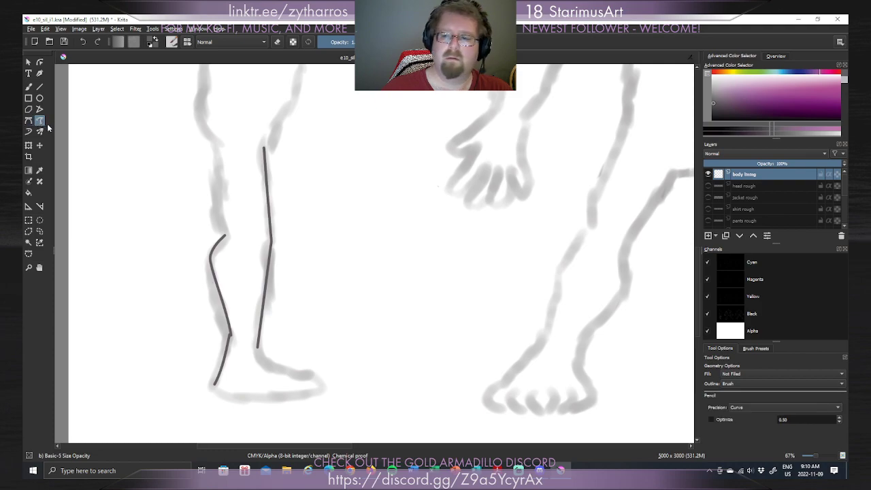
{"action": "left_click_drag", "start_coordinate": [335, 249], "coordinate": [344, 250]}
{"action": "left_click", "coordinate": [404, 196]}
{"action": "mouse_move", "coordinate": [388, 218]}
{"action": "left_mouse_down"}
{"action": "mouse_move", "coordinate": [377, 297]}
{"action": "mouse_move", "coordinate": [407, 231]}
{"action": "left_mouse_up"}
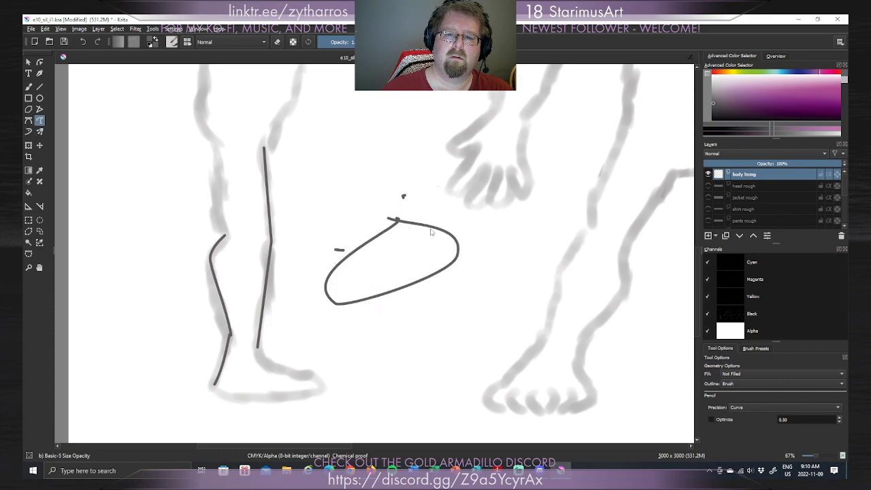
Undo the test paths and all the dark leg lines, then redo the last freehand brush stroke.
{"action": "key", "text": "ctrl+z"}
{"action": "key", "text": "ctrl+z"}
{"action": "key", "text": "ctrl+z"}
{"action": "key", "text": "ctrl+z"}
{"action": "key", "text": "ctrl+z"}
{"action": "key", "text": "ctrl+z"}
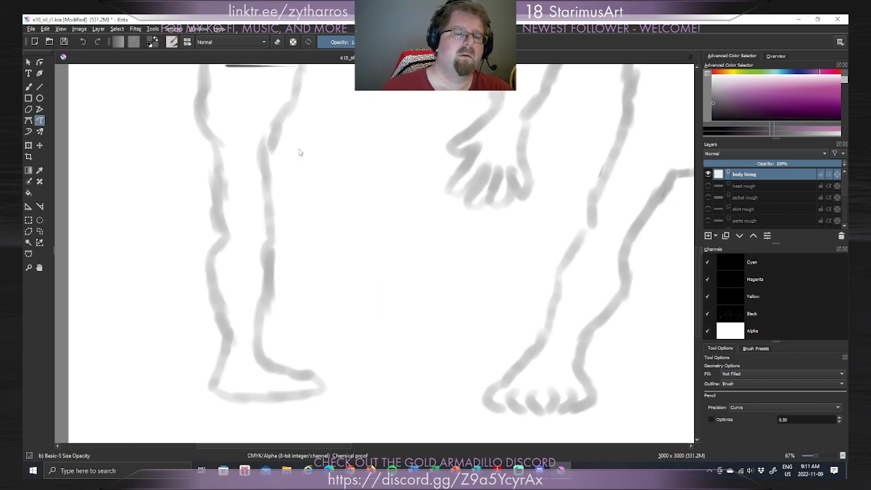
{"action": "left_click", "coordinate": [44, 29]}
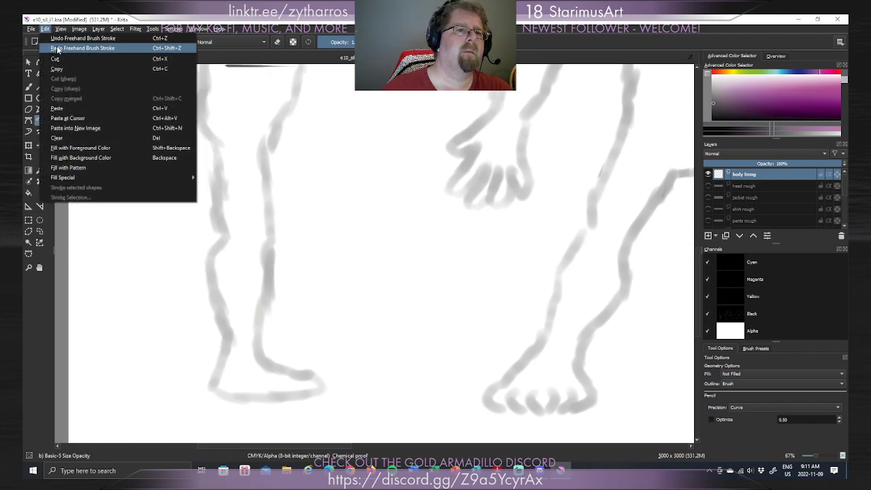
{"action": "left_click", "coordinate": [58, 49]}
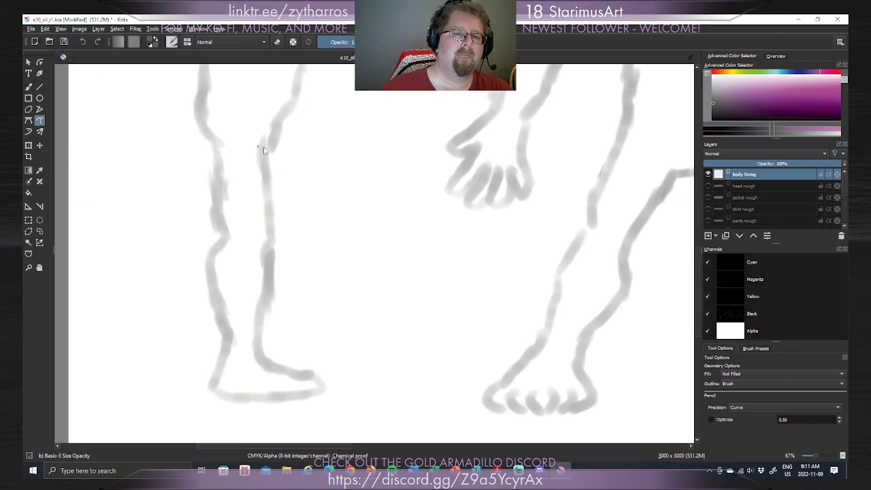
Try to trace the front outline of the lower leg with the Freehand Path tool, undoing each attempt.
{"action": "mouse_move", "coordinate": [267, 151]}
{"action": "left_mouse_down"}
{"action": "mouse_move", "coordinate": [278, 203]}
{"action": "mouse_move", "coordinate": [257, 291]}
{"action": "mouse_move", "coordinate": [247, 352]}
{"action": "left_mouse_up"}
{"action": "mouse_move", "coordinate": [262, 150]}
{"action": "left_mouse_down"}
{"action": "mouse_move", "coordinate": [286, 223]}
{"action": "mouse_move", "coordinate": [288, 266]}
{"action": "left_mouse_up"}
{"action": "key", "text": "ctrl+z"}
{"action": "mouse_move", "coordinate": [263, 147]}
{"action": "left_mouse_down"}
{"action": "mouse_move", "coordinate": [271, 227]}
{"action": "mouse_move", "coordinate": [262, 249]}
{"action": "left_mouse_up"}
{"action": "key", "text": "ctrl+z"}
{"action": "mouse_move", "coordinate": [261, 151]}
{"action": "left_mouse_down"}
{"action": "mouse_move", "coordinate": [280, 175]}
{"action": "mouse_move", "coordinate": [281, 235]}
{"action": "left_mouse_up"}
{"action": "key", "text": "ctrl+z"}
{"action": "mouse_move", "coordinate": [256, 149]}
{"action": "left_mouse_down"}
{"action": "mouse_move", "coordinate": [275, 211]}
{"action": "mouse_move", "coordinate": [262, 246]}
{"action": "left_mouse_up"}
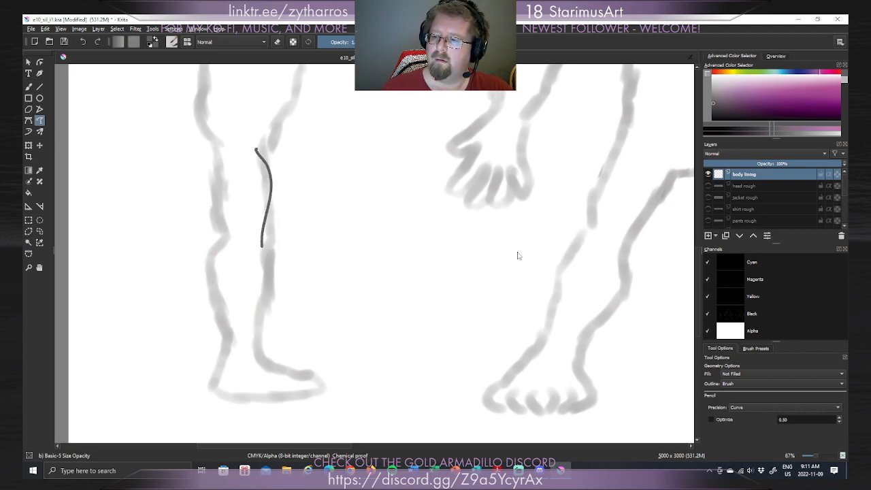
{"action": "key", "text": "ctrl+z"}
Review the Freehand Path precision choices, keeping Curve, and look over the brush presets.
{"action": "left_click", "coordinate": [755, 406]}
{"action": "left_click", "coordinate": [760, 402]}
{"action": "left_click", "coordinate": [759, 402]}
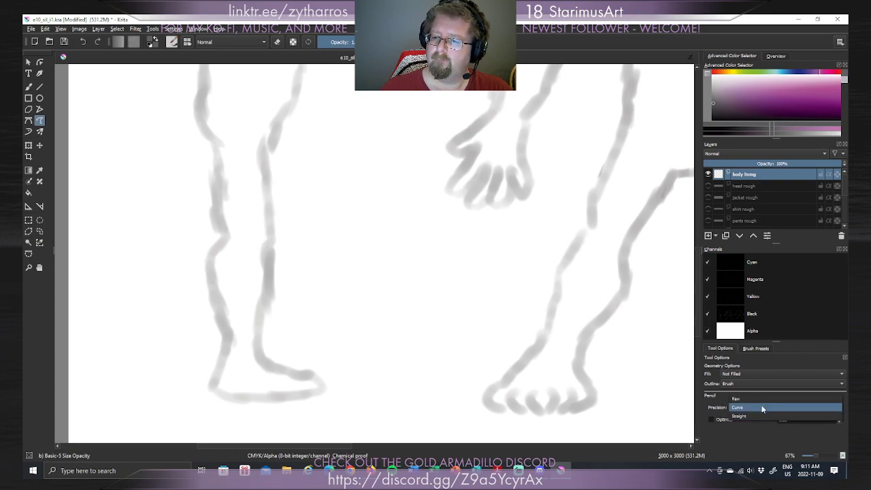
{"action": "left_click", "coordinate": [762, 408]}
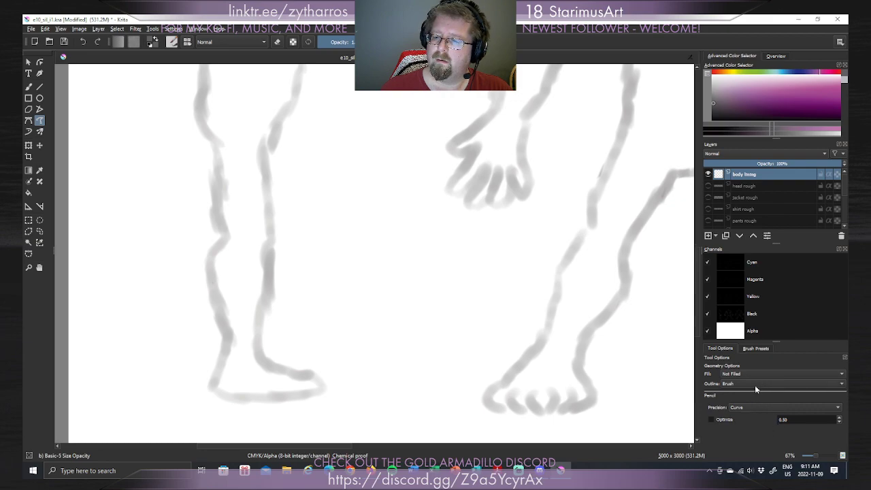
{"action": "left_click", "coordinate": [757, 349]}
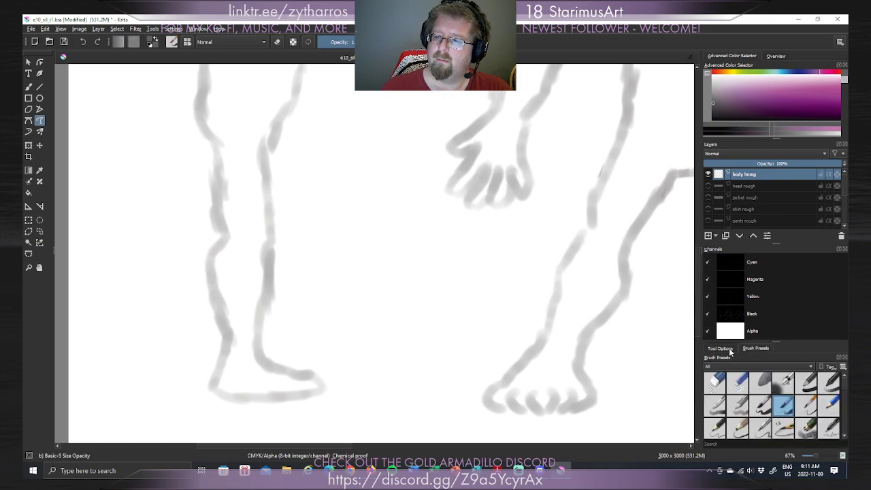
{"action": "left_click", "coordinate": [731, 350]}
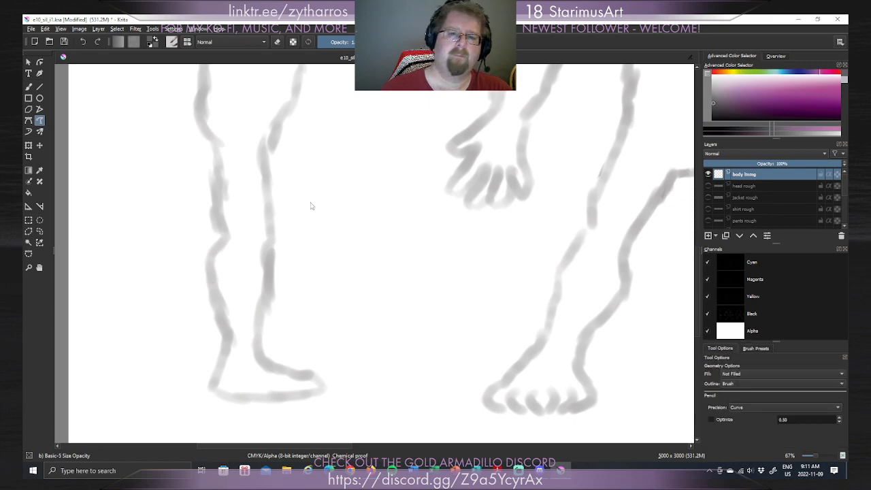
Try short freehand path strokes down the upper part of the leg's front outline.
{"action": "left_click_drag", "start_coordinate": [262, 141], "coordinate": [266, 196]}
{"action": "left_click_drag", "start_coordinate": [262, 143], "coordinate": [275, 196]}
{"action": "left_click_drag", "start_coordinate": [263, 151], "coordinate": [266, 221]}
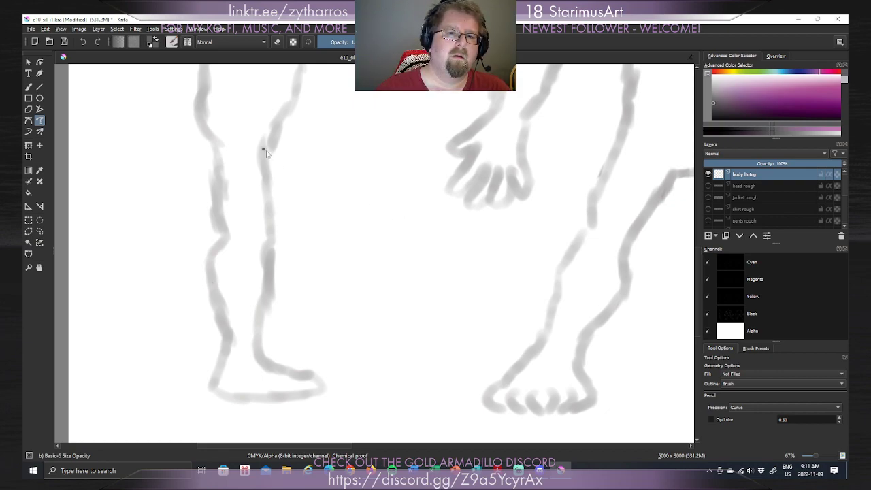
{"action": "left_click_drag", "start_coordinate": [259, 147], "coordinate": [273, 172]}
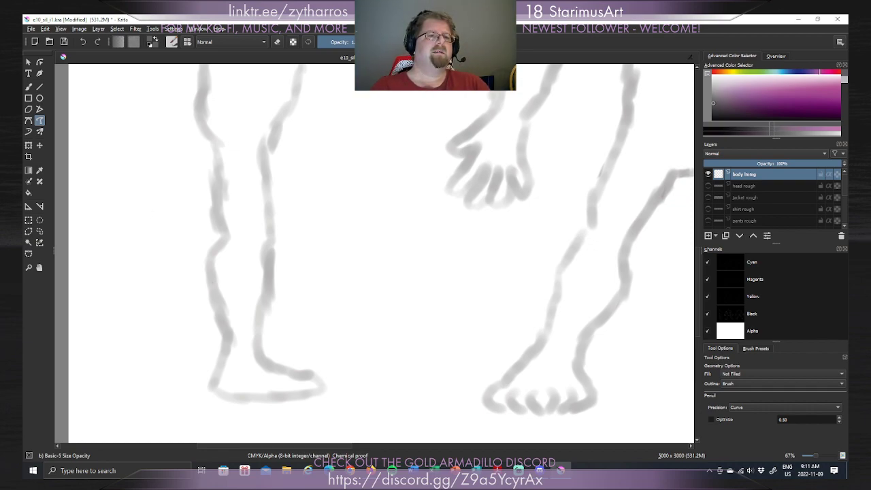
Try a Freehand Brush stroke down the front of the leg and undo it.
{"action": "left_click", "coordinate": [28, 87]}
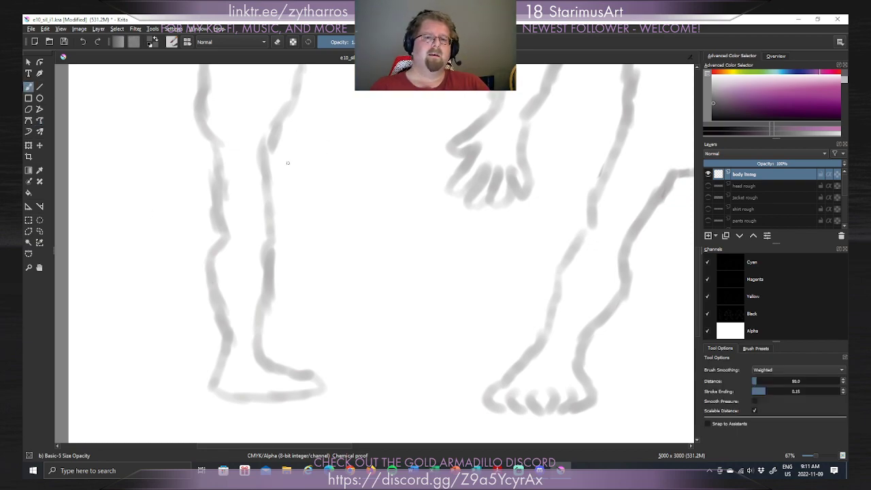
{"action": "mouse_move", "coordinate": [265, 146]}
{"action": "left_mouse_down"}
{"action": "mouse_move", "coordinate": [287, 213]}
{"action": "mouse_move", "coordinate": [290, 283]}
{"action": "left_mouse_up"}
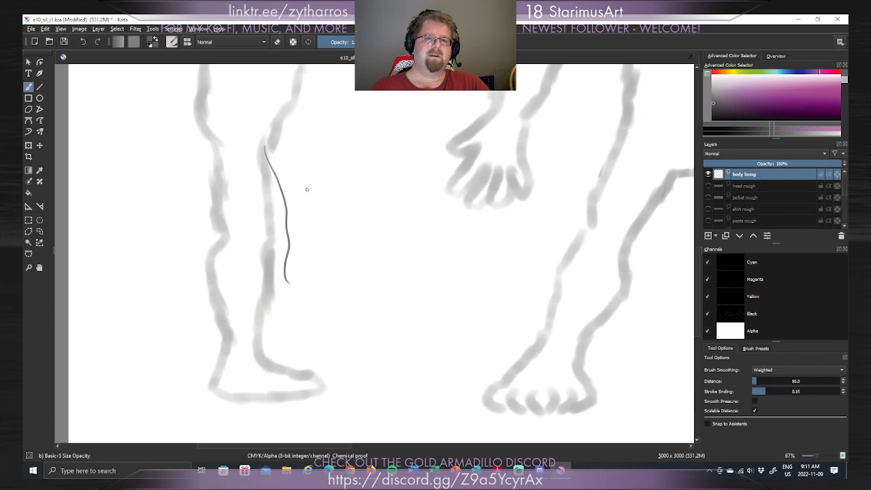
{"action": "key", "text": "ctrl+z"}
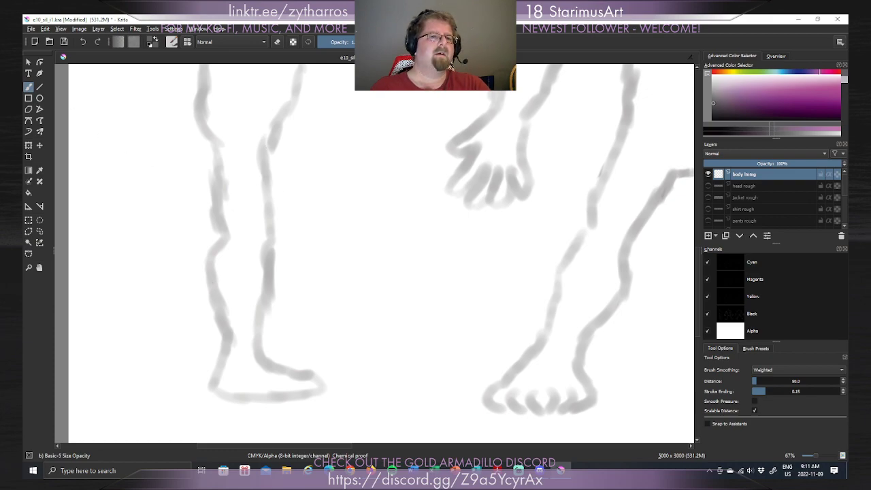
Try longer freehand path strokes along the front outline and the back of the calf, plus strokes across the leg.
{"action": "left_click", "coordinate": [40, 119]}
{"action": "mouse_move", "coordinate": [267, 150]}
{"action": "left_mouse_down"}
{"action": "mouse_move", "coordinate": [286, 189]}
{"action": "mouse_move", "coordinate": [296, 265]}
{"action": "left_mouse_up"}
{"action": "left_click_drag", "start_coordinate": [266, 147], "coordinate": [297, 264]}
{"action": "left_click_drag", "start_coordinate": [270, 150], "coordinate": [282, 271]}
{"action": "mouse_move", "coordinate": [270, 155]}
{"action": "left_mouse_down"}
{"action": "mouse_move", "coordinate": [285, 256]}
{"action": "mouse_move", "coordinate": [285, 225]}
{"action": "mouse_move", "coordinate": [292, 251]}
{"action": "left_mouse_up"}
{"action": "left_click_drag", "start_coordinate": [261, 148], "coordinate": [312, 345]}
{"action": "left_click_drag", "start_coordinate": [234, 230], "coordinate": [231, 342]}
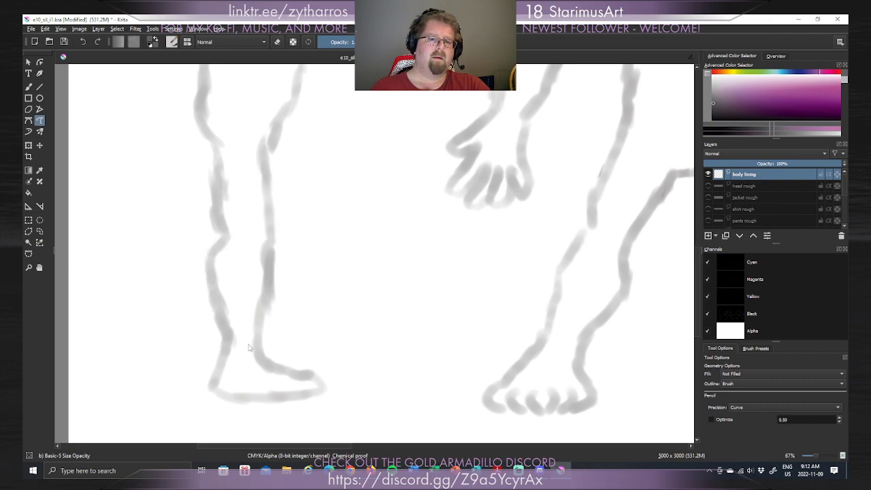
{"action": "mouse_move", "coordinate": [340, 174]}
{"action": "left_mouse_down"}
{"action": "mouse_move", "coordinate": [418, 296]}
{"action": "mouse_move", "coordinate": [245, 198]}
{"action": "left_mouse_up"}
{"action": "mouse_move", "coordinate": [301, 188]}
{"action": "left_mouse_down"}
{"action": "mouse_move", "coordinate": [484, 196]}
{"action": "mouse_move", "coordinate": [353, 202]}
{"action": "left_mouse_up"}
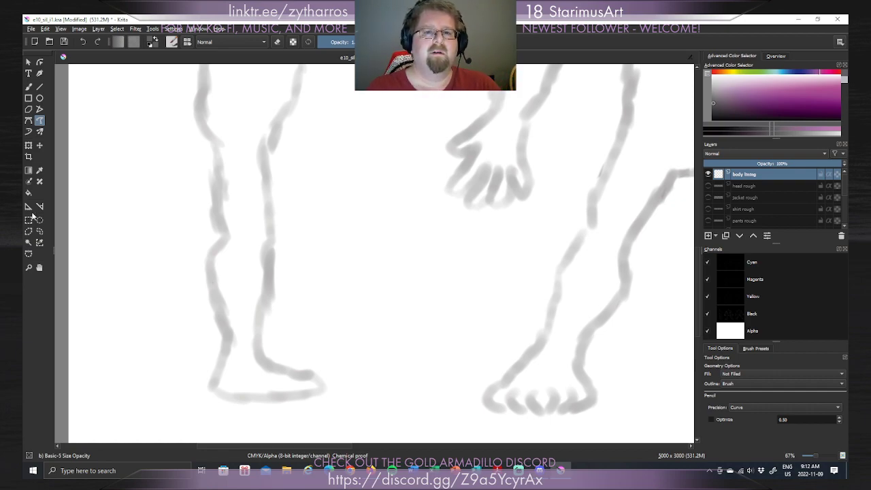
Retry the upper front outline of the leg repeatedly with freehand path strokes, undoing every one.
{"action": "left_click_drag", "start_coordinate": [260, 152], "coordinate": [284, 220]}
{"action": "key", "text": "ctrl+z"}
{"action": "mouse_move", "coordinate": [257, 147]}
{"action": "left_mouse_down"}
{"action": "mouse_move", "coordinate": [279, 189]}
{"action": "mouse_move", "coordinate": [284, 255]}
{"action": "left_mouse_up"}
{"action": "key", "text": "ctrl+z"}
{"action": "left_click_drag", "start_coordinate": [267, 152], "coordinate": [275, 235]}
{"action": "key", "text": "ctrl+z"}
{"action": "mouse_move", "coordinate": [260, 152]}
{"action": "left_mouse_down"}
{"action": "mouse_move", "coordinate": [276, 197]}
{"action": "mouse_move", "coordinate": [276, 243]}
{"action": "left_mouse_up"}
{"action": "key", "text": "ctrl+z"}
{"action": "left_click_drag", "start_coordinate": [261, 151], "coordinate": [285, 253]}
{"action": "key", "text": "ctrl+z"}
{"action": "left_click_drag", "start_coordinate": [260, 151], "coordinate": [276, 240]}
{"action": "key", "text": "ctrl+z"}
{"action": "left_click_drag", "start_coordinate": [261, 151], "coordinate": [275, 233]}
{"action": "key", "text": "ctrl+z"}
{"action": "left_click_drag", "start_coordinate": [260, 153], "coordinate": [266, 231]}
{"action": "key", "text": "ctrl+z"}
Try a short Freehand Brush stroke at the top of the calf's back outline and undo it.
{"action": "left_click", "coordinate": [29, 87]}
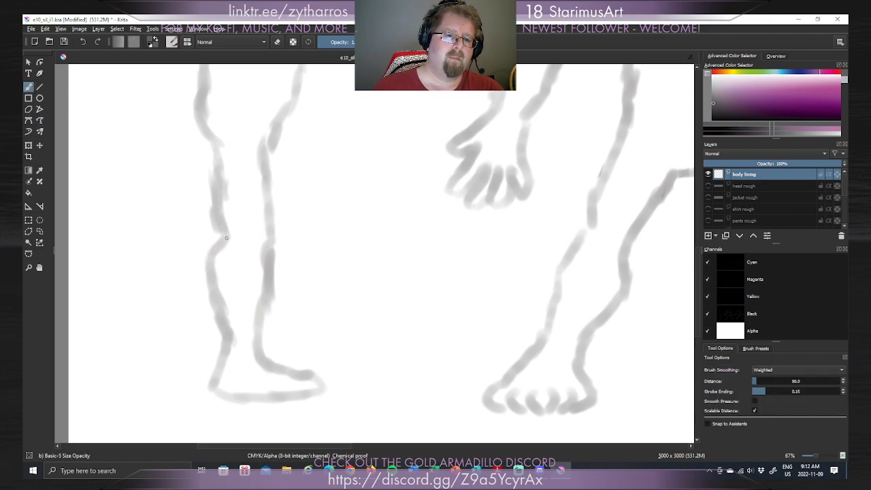
{"action": "left_click_drag", "start_coordinate": [230, 239], "coordinate": [204, 260]}
{"action": "key", "text": "ctrl+z"}
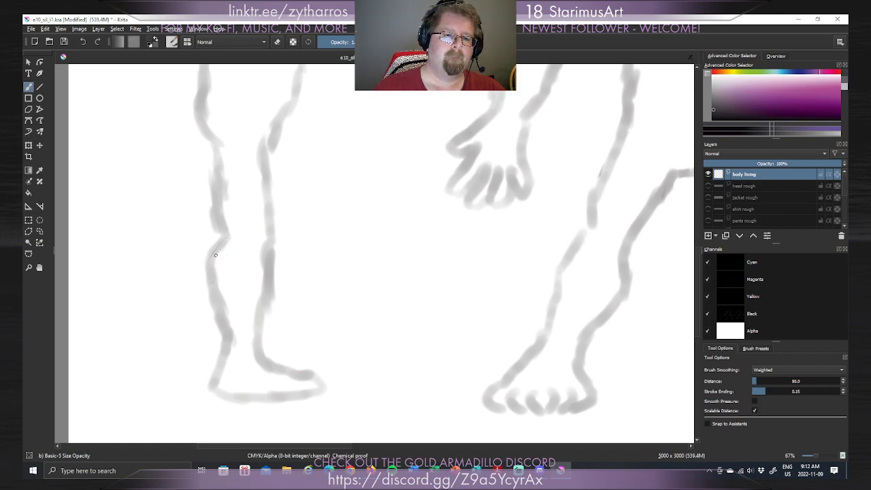
Try several brush strokes along the back of the side-view leg's calf, from the knee crease down to the ankle.
{"action": "left_click_drag", "start_coordinate": [212, 272], "coordinate": [234, 314]}
{"action": "key", "text": "ctrl+z"}
{"action": "mouse_move", "coordinate": [216, 245]}
{"action": "left_mouse_down"}
{"action": "mouse_move", "coordinate": [208, 277]}
{"action": "mouse_move", "coordinate": [233, 348]}
{"action": "left_mouse_up"}
{"action": "key", "text": "ctrl+z"}
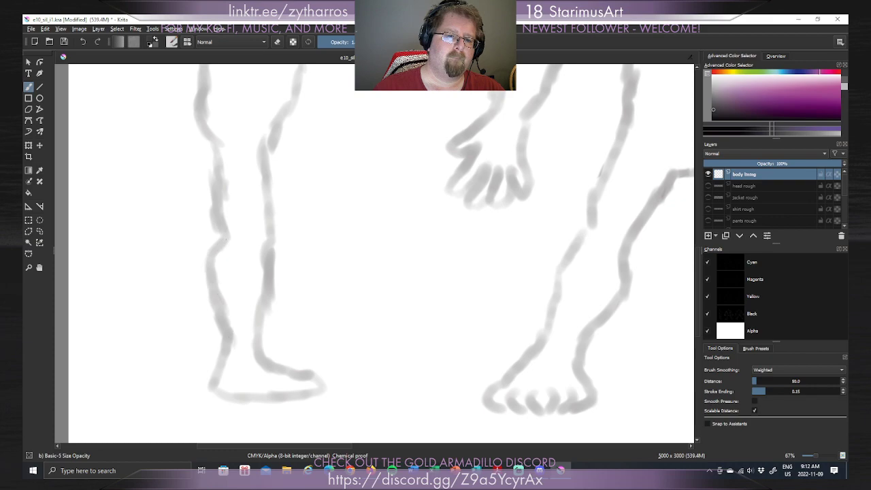
{"action": "left_click_drag", "start_coordinate": [212, 268], "coordinate": [229, 343]}
{"action": "key", "text": "ctrl+z"}
{"action": "left_click_drag", "start_coordinate": [215, 264], "coordinate": [228, 347]}
{"action": "key", "text": "ctrl+z"}
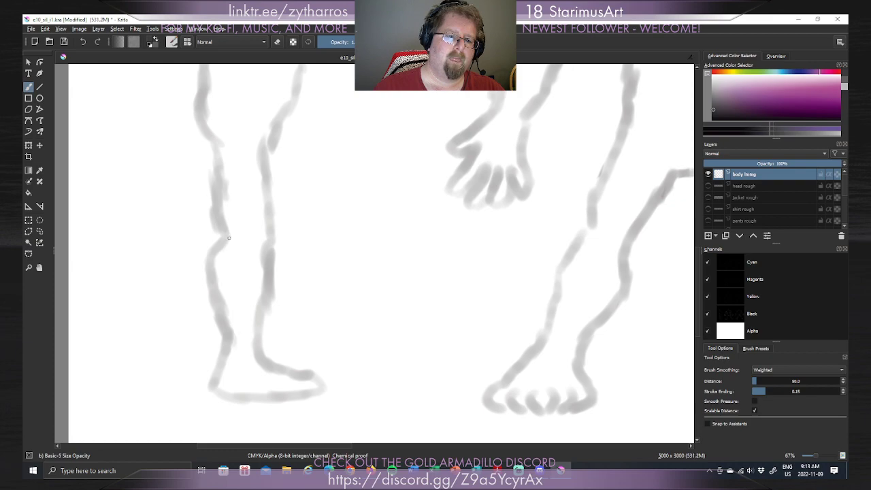
{"action": "mouse_move", "coordinate": [220, 251]}
{"action": "left_mouse_down"}
{"action": "mouse_move", "coordinate": [214, 281]}
{"action": "mouse_move", "coordinate": [229, 339]}
{"action": "left_mouse_up"}
{"action": "key", "text": "ctrl+z"}
{"action": "left_click_drag", "start_coordinate": [215, 265], "coordinate": [218, 340]}
{"action": "key", "text": "ctrl+z"}
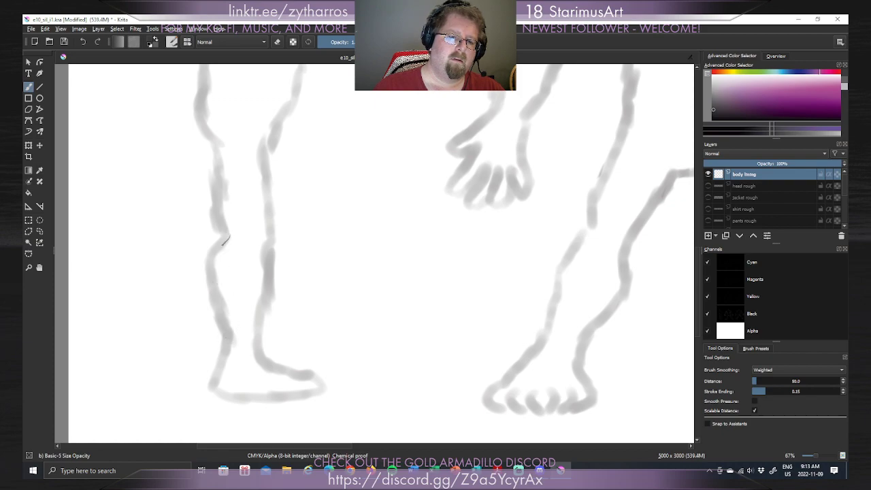
{"action": "left_click_drag", "start_coordinate": [210, 264], "coordinate": [227, 332]}
{"action": "key", "text": "ctrl+z"}
{"action": "mouse_move", "coordinate": [226, 239]}
{"action": "left_mouse_down"}
{"action": "mouse_move", "coordinate": [210, 271]}
{"action": "mouse_move", "coordinate": [227, 339]}
{"action": "left_mouse_up"}
{"action": "key", "text": "ctrl+z"}
{"action": "mouse_move", "coordinate": [228, 231]}
{"action": "left_mouse_down"}
{"action": "mouse_move", "coordinate": [209, 256]}
{"action": "mouse_move", "coordinate": [218, 311]}
{"action": "mouse_move", "coordinate": [235, 344]}
{"action": "left_mouse_up"}
{"action": "key", "text": "ctrl+z"}
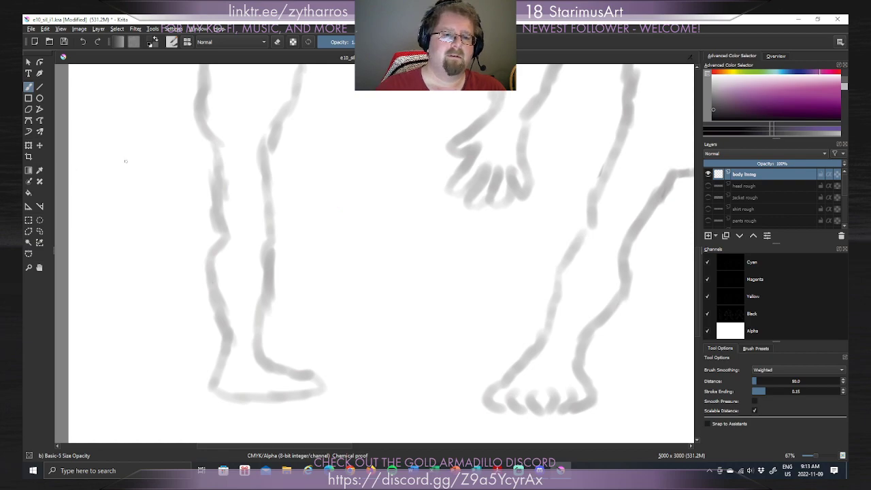
Ink the back outline of the side-view leg's calf from the knee crease to just above the ankle, working at 100% zoom.
{"action": "left_click", "coordinate": [817, 459]}
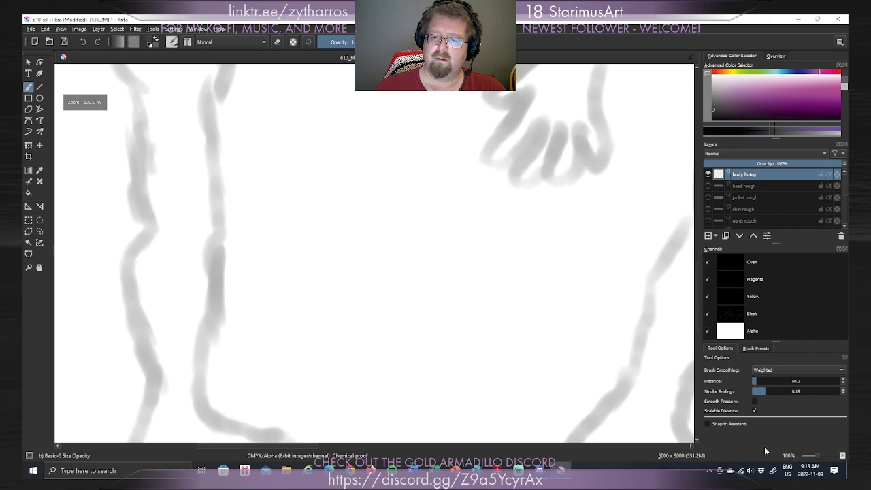
{"action": "scroll", "coordinate": [294, 449], "scroll_direction": "left", "scroll_amount": 5}
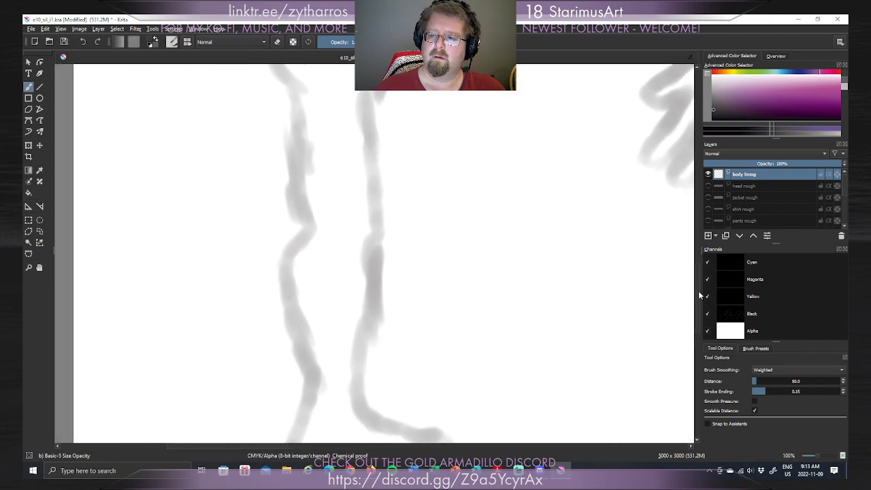
{"action": "scroll", "coordinate": [697, 296], "scroll_direction": "down", "scroll_amount": 3}
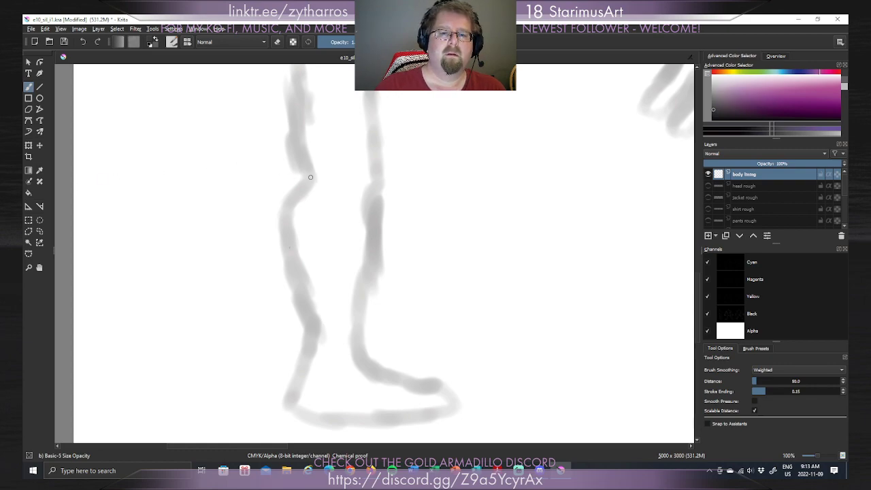
{"action": "mouse_move", "coordinate": [308, 177]}
{"action": "left_mouse_down"}
{"action": "mouse_move", "coordinate": [286, 208]}
{"action": "mouse_move", "coordinate": [311, 311]}
{"action": "left_mouse_up"}
{"action": "key", "text": "ctrl+z"}
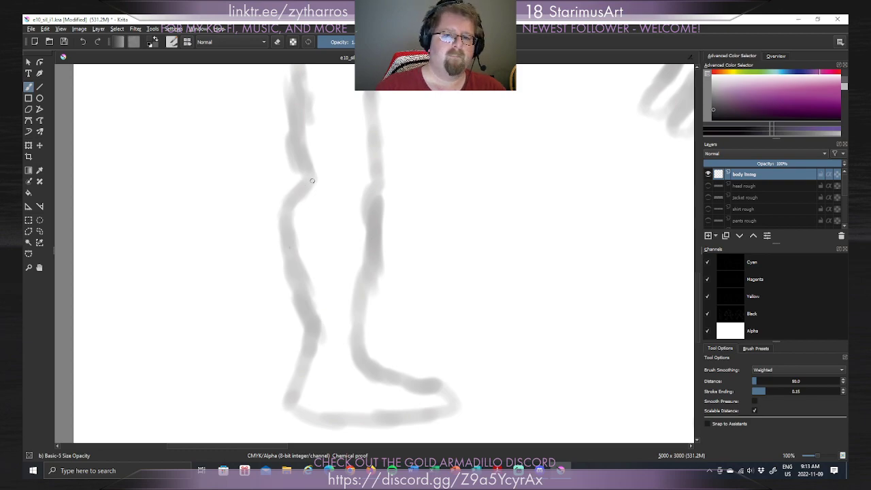
{"action": "mouse_move", "coordinate": [312, 176]}
{"action": "left_mouse_down"}
{"action": "mouse_move", "coordinate": [286, 208]}
{"action": "mouse_move", "coordinate": [282, 237]}
{"action": "mouse_move", "coordinate": [300, 293]}
{"action": "left_mouse_up"}
{"action": "key", "text": "ctrl+z"}
{"action": "mouse_move", "coordinate": [313, 175]}
{"action": "left_mouse_down"}
{"action": "mouse_move", "coordinate": [288, 204]}
{"action": "mouse_move", "coordinate": [282, 237]}
{"action": "mouse_move", "coordinate": [306, 324]}
{"action": "left_mouse_up"}
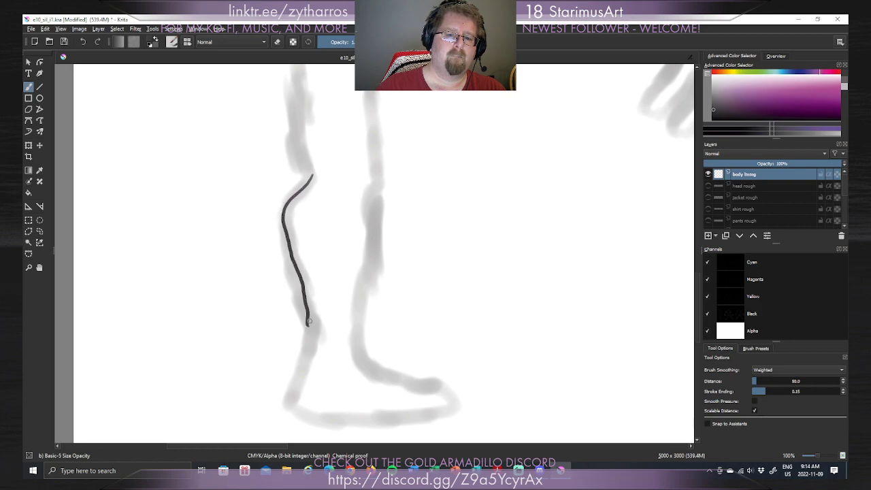
{"action": "key", "text": "ctrl+z"}
{"action": "mouse_move", "coordinate": [313, 176]}
{"action": "left_mouse_down"}
{"action": "mouse_move", "coordinate": [292, 222]}
{"action": "mouse_move", "coordinate": [308, 300]}
{"action": "mouse_move", "coordinate": [297, 328]}
{"action": "left_mouse_up"}
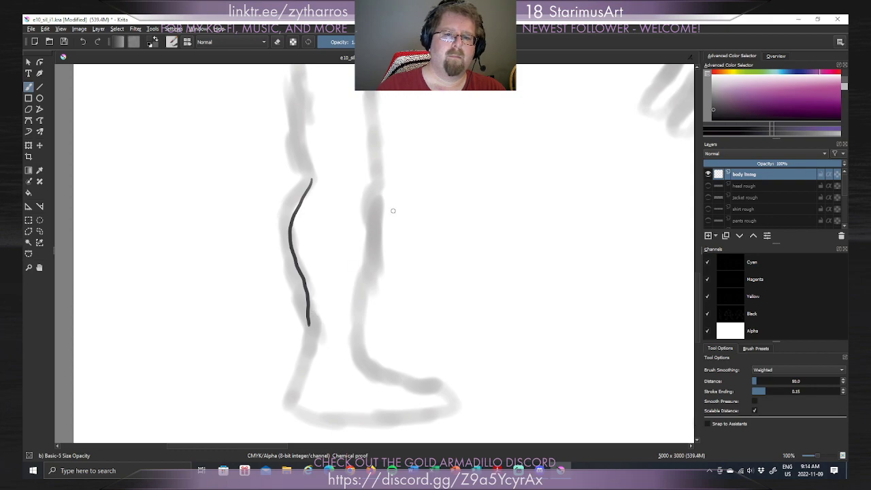
Try upward brush strokes along the shin's front outline, from above the ankle to the knee.
{"action": "left_click_drag", "start_coordinate": [359, 324], "coordinate": [401, 209]}
{"action": "key", "text": "ctrl+z"}
{"action": "left_click_drag", "start_coordinate": [360, 323], "coordinate": [401, 195]}
{"action": "key", "text": "ctrl+z"}
{"action": "left_click_drag", "start_coordinate": [352, 315], "coordinate": [387, 189]}
{"action": "key", "text": "ctrl+z"}
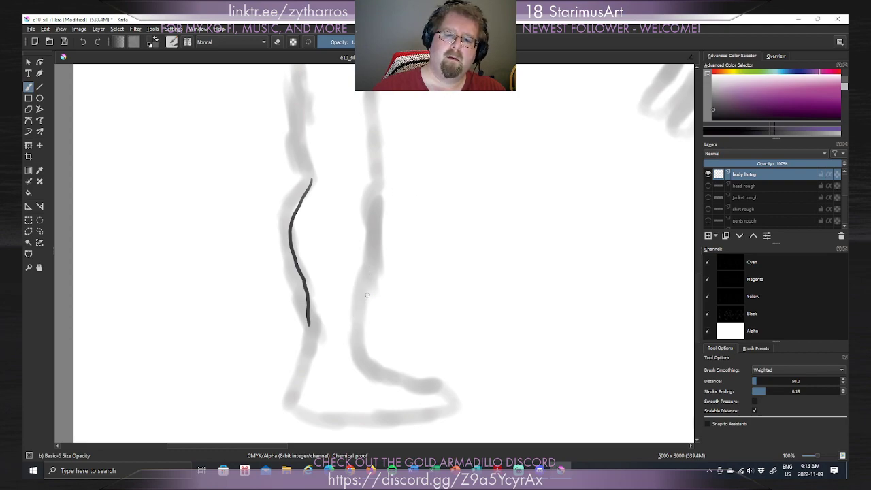
{"action": "left_click_drag", "start_coordinate": [363, 318], "coordinate": [393, 178]}
{"action": "key", "text": "ctrl+z"}
{"action": "left_click_drag", "start_coordinate": [359, 310], "coordinate": [388, 189]}
{"action": "key", "text": "ctrl+z"}
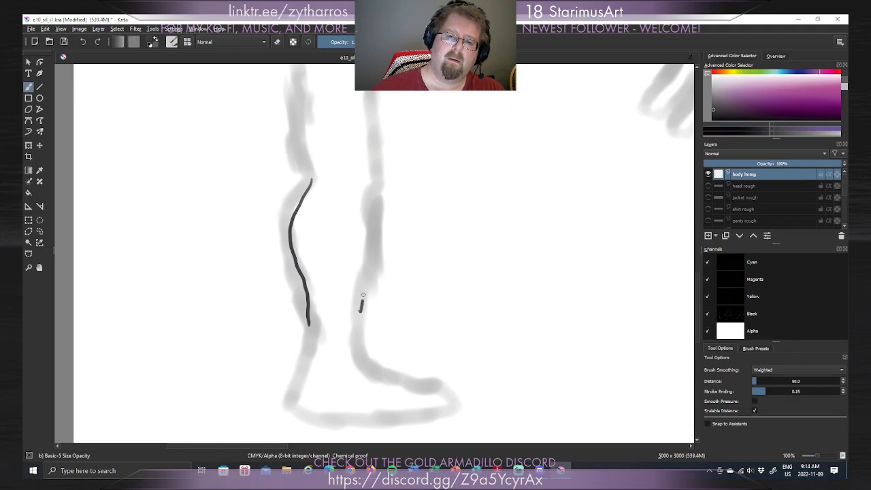
{"action": "left_click_drag", "start_coordinate": [360, 312], "coordinate": [374, 183]}
{"action": "key", "text": "ctrl+z"}
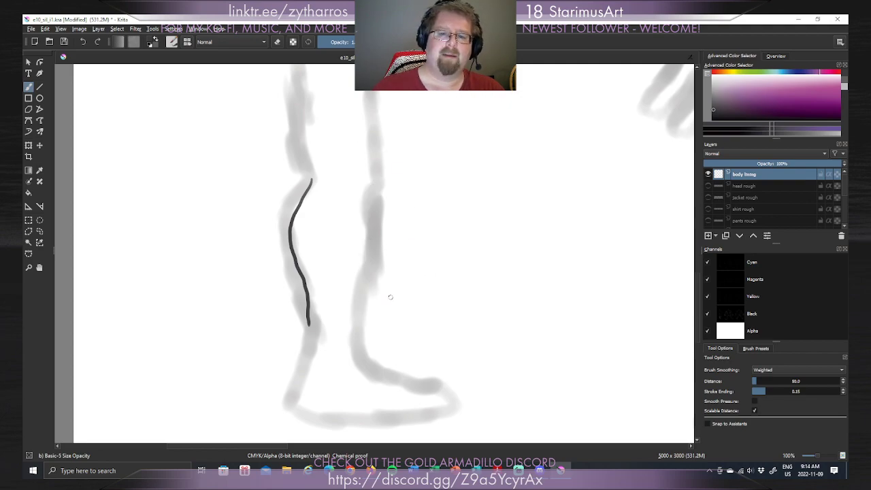
{"action": "left_click_drag", "start_coordinate": [363, 320], "coordinate": [368, 181]}
{"action": "key", "text": "ctrl+z"}
{"action": "left_click_drag", "start_coordinate": [361, 326], "coordinate": [386, 178]}
{"action": "key", "text": "ctrl+z"}
Ink the shin's front outline up to the knee and extend the calf's back outline down to the heel.
{"action": "left_click_drag", "start_coordinate": [365, 323], "coordinate": [374, 185]}
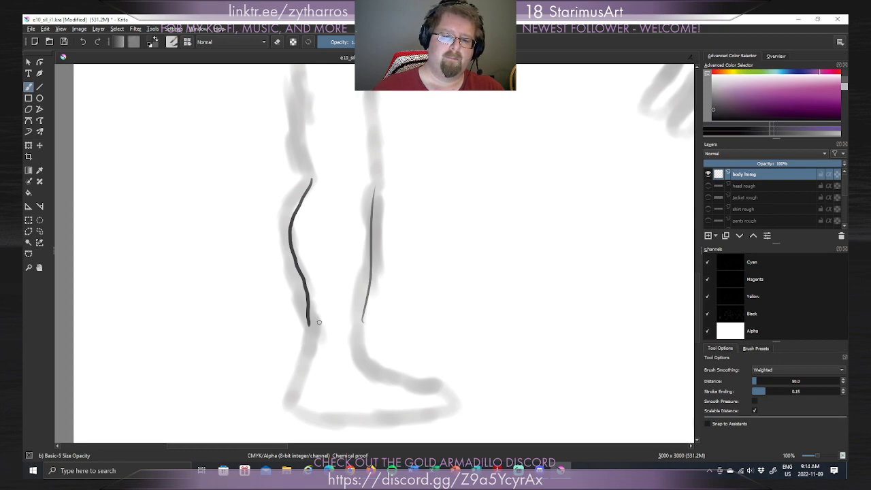
{"action": "left_click_drag", "start_coordinate": [310, 325], "coordinate": [291, 396]}
{"action": "key", "text": "ctrl+z"}
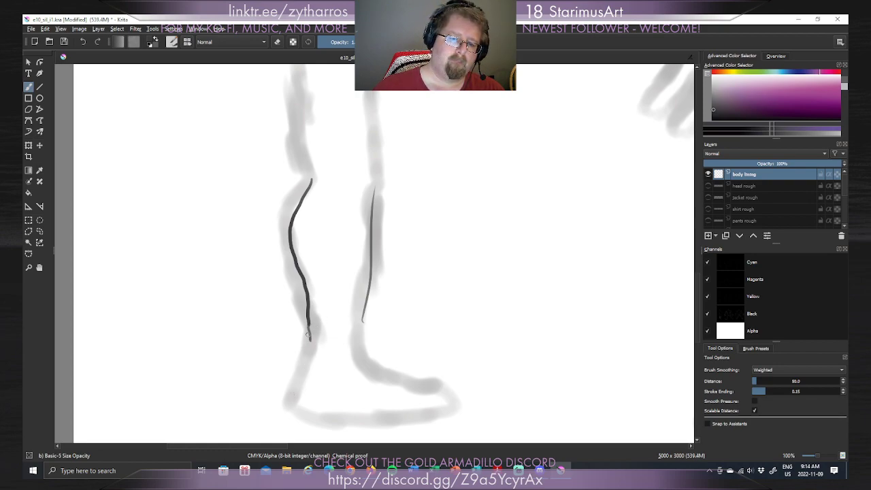
{"action": "left_click_drag", "start_coordinate": [310, 329], "coordinate": [302, 383]}
{"action": "key", "text": "ctrl+z"}
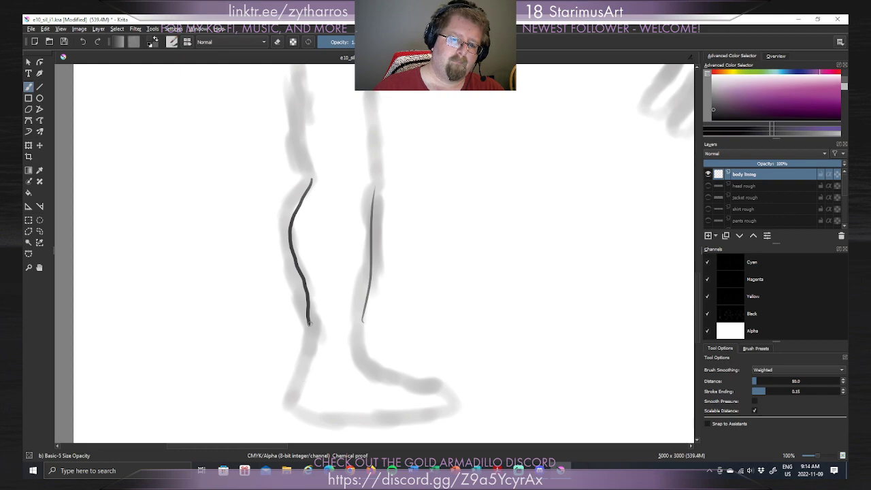
{"action": "mouse_move", "coordinate": [308, 319]}
{"action": "left_mouse_down"}
{"action": "mouse_move", "coordinate": [310, 353]}
{"action": "mouse_move", "coordinate": [288, 399]}
{"action": "left_mouse_up"}
{"action": "key", "text": "ctrl+z"}
{"action": "key", "text": "ctrl+z"}
{"action": "mouse_move", "coordinate": [309, 324]}
{"action": "left_mouse_down"}
{"action": "mouse_move", "coordinate": [308, 360]}
{"action": "mouse_move", "coordinate": [288, 394]}
{"action": "left_mouse_up"}
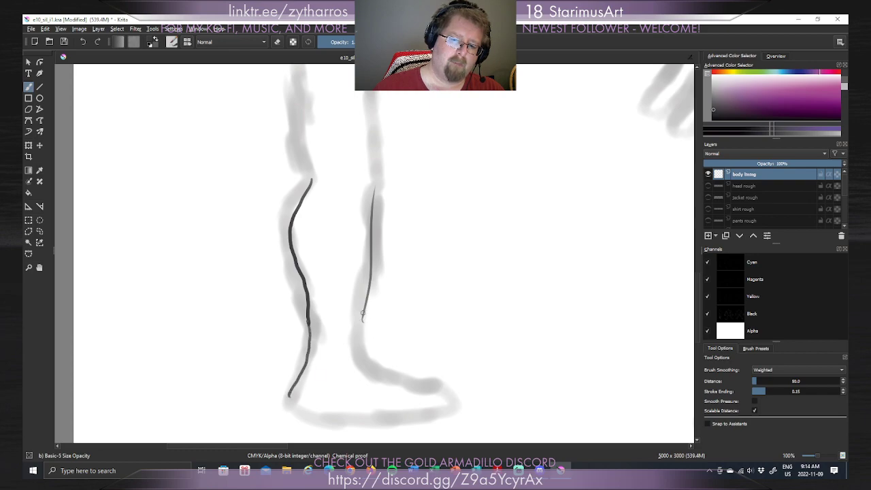
Ink the foot in one continuous line from the front of the ankle over the instep and toes, then along the sole to the heel.
{"action": "mouse_move", "coordinate": [363, 317]}
{"action": "left_mouse_down"}
{"action": "mouse_move", "coordinate": [359, 346]}
{"action": "mouse_move", "coordinate": [396, 379]}
{"action": "mouse_move", "coordinate": [443, 388]}
{"action": "left_mouse_up"}
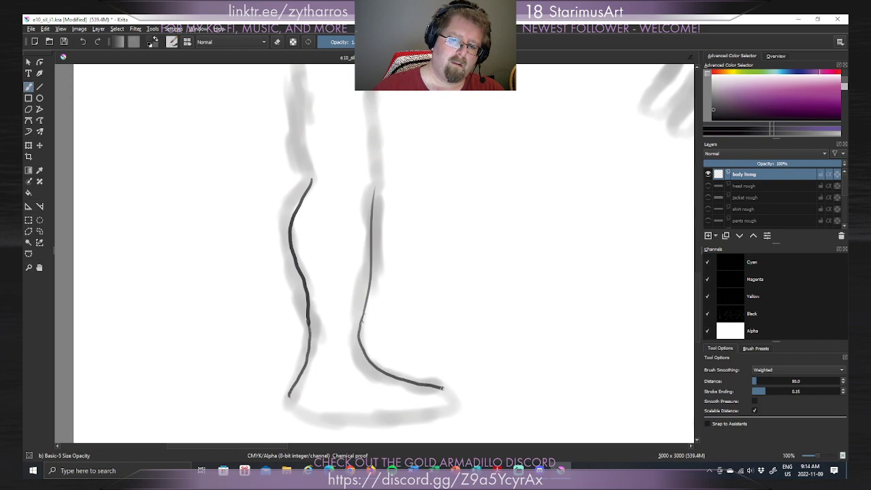
{"action": "key", "text": "ctrl+z"}
{"action": "mouse_move", "coordinate": [361, 317]}
{"action": "left_mouse_down"}
{"action": "mouse_move", "coordinate": [367, 361]}
{"action": "mouse_move", "coordinate": [455, 393]}
{"action": "mouse_move", "coordinate": [445, 406]}
{"action": "mouse_move", "coordinate": [295, 403]}
{"action": "mouse_move", "coordinate": [297, 389]}
{"action": "left_mouse_up"}
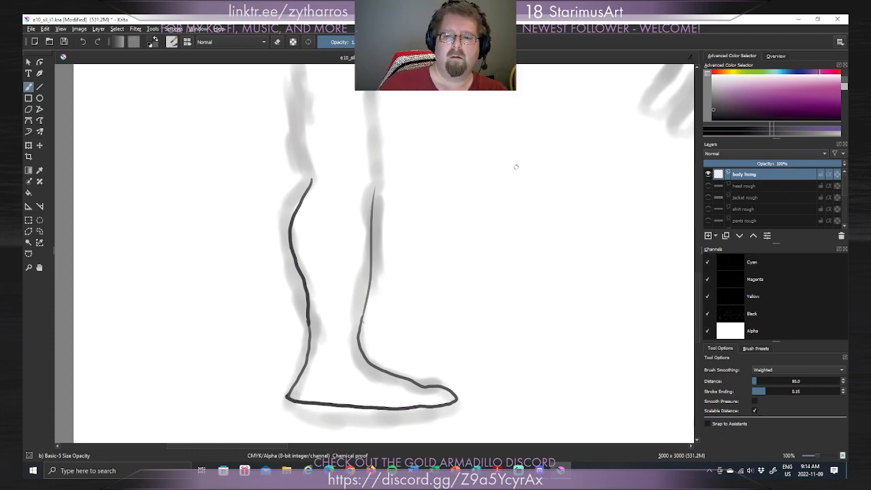
Ink the leg's back outline upward from the knee crease to the next bend in the rough sketch.
{"action": "scroll", "coordinate": [585, 266], "scroll_direction": "up", "scroll_amount": 5}
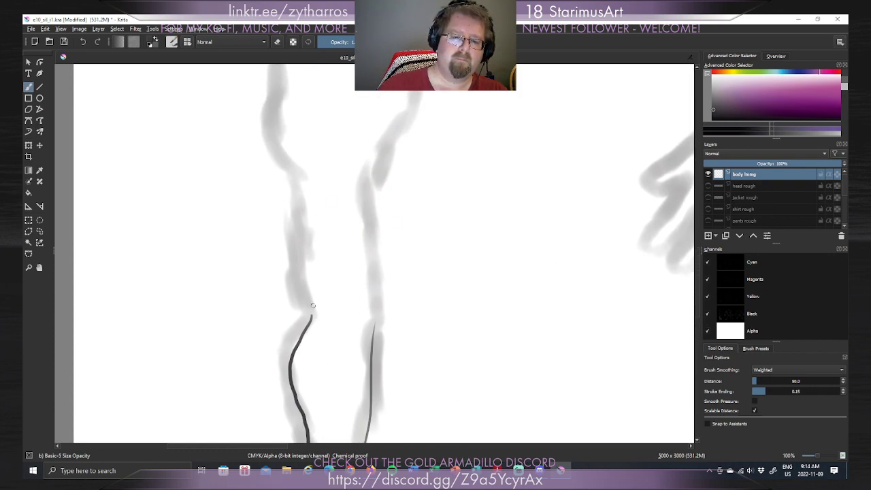
{"action": "left_click_drag", "start_coordinate": [312, 315], "coordinate": [291, 211]}
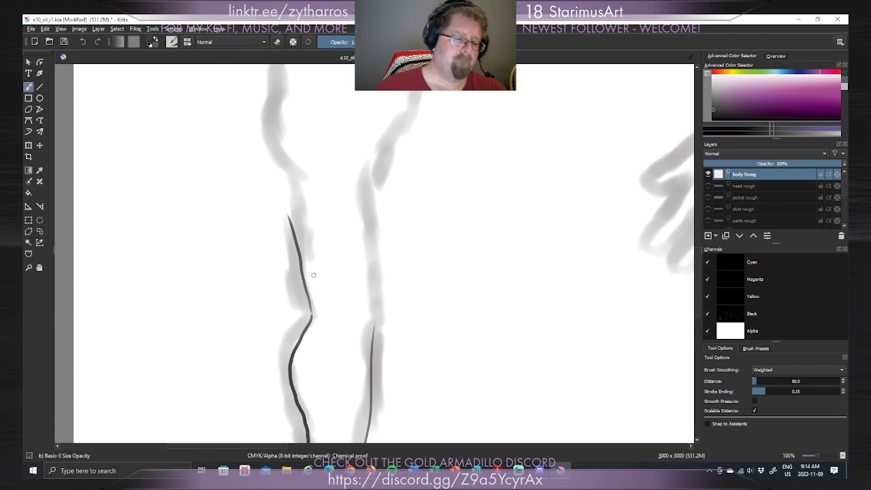
{"action": "key", "text": "ctrl+z"}
{"action": "mouse_move", "coordinate": [311, 314]}
{"action": "left_mouse_down"}
{"action": "mouse_move", "coordinate": [291, 268]}
{"action": "mouse_move", "coordinate": [302, 175]}
{"action": "left_mouse_up"}
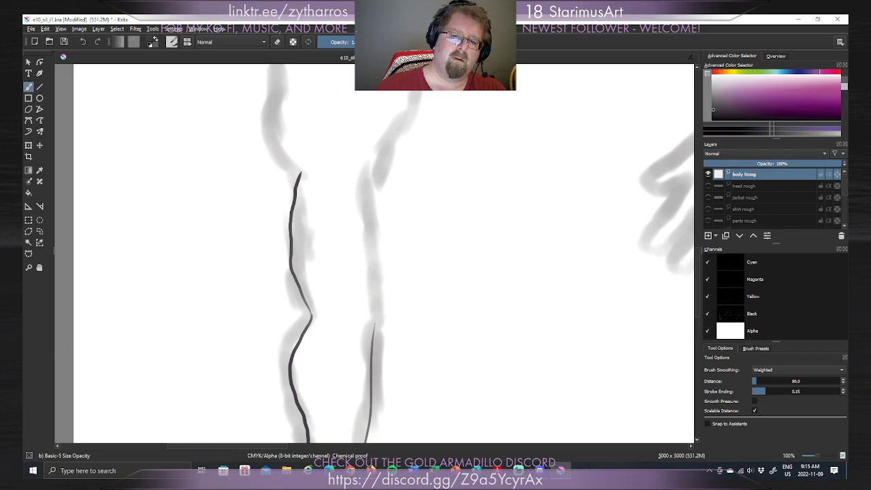
Try repeated upward brush strokes for the leg's front outline above the knee, starting at the top of the inked shin line.
{"action": "left_click_drag", "start_coordinate": [374, 315], "coordinate": [359, 190]}
{"action": "key", "text": "ctrl+z"}
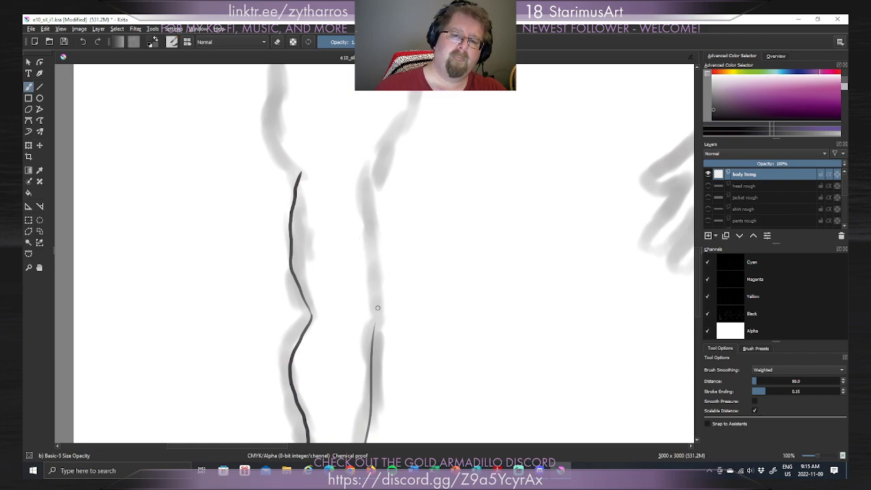
{"action": "left_click_drag", "start_coordinate": [375, 322], "coordinate": [385, 173]}
{"action": "key", "text": "ctrl+z"}
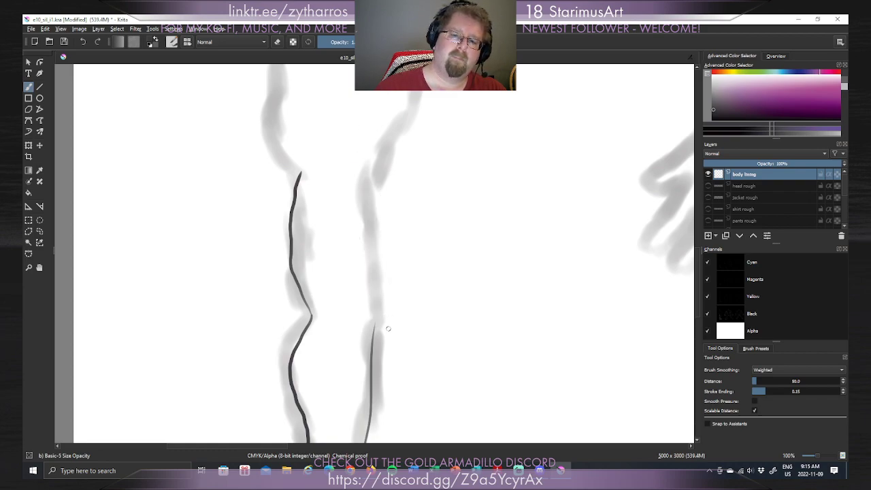
{"action": "left_click_drag", "start_coordinate": [374, 322], "coordinate": [362, 182]}
{"action": "key", "text": "ctrl+z"}
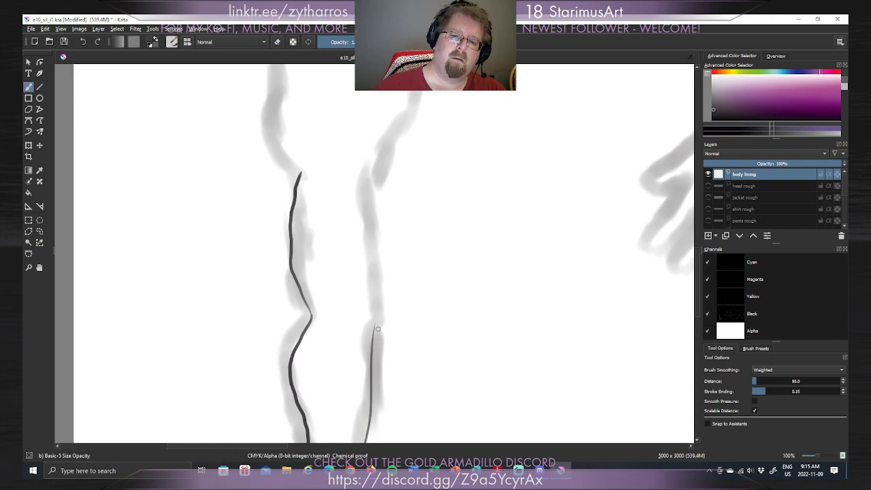
{"action": "left_click_drag", "start_coordinate": [375, 324], "coordinate": [374, 190]}
{"action": "key", "text": "ctrl+z"}
{"action": "left_click_drag", "start_coordinate": [373, 330], "coordinate": [377, 170]}
{"action": "key", "text": "ctrl+z"}
{"action": "left_click_drag", "start_coordinate": [374, 327], "coordinate": [378, 168]}
{"action": "key", "text": "ctrl+z"}
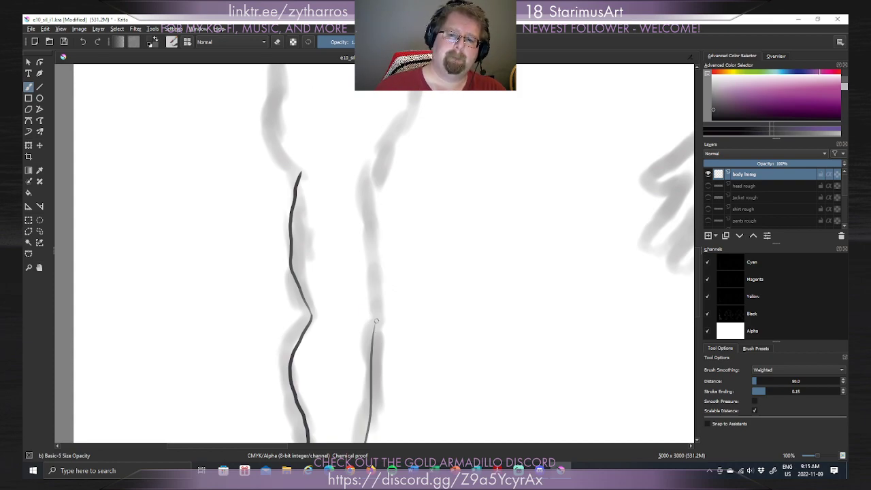
{"action": "left_click_drag", "start_coordinate": [379, 305], "coordinate": [380, 177]}
{"action": "key", "text": "ctrl+z"}
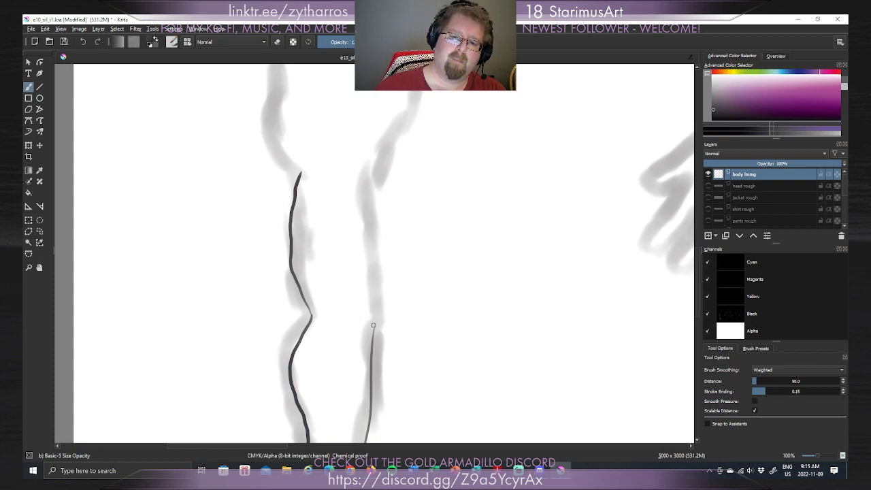
{"action": "left_click_drag", "start_coordinate": [373, 306], "coordinate": [375, 177]}
{"action": "key", "text": "ctrl+z"}
{"action": "left_click_drag", "start_coordinate": [374, 328], "coordinate": [376, 193]}
{"action": "key", "text": "ctrl+z"}
{"action": "left_click_drag", "start_coordinate": [374, 328], "coordinate": [357, 189]}
{"action": "key", "text": "ctrl+z"}
{"action": "left_click_drag", "start_coordinate": [377, 329], "coordinate": [391, 188]}
{"action": "key", "text": "ctrl+z"}
{"action": "left_click_drag", "start_coordinate": [383, 300], "coordinate": [365, 147]}
{"action": "key", "text": "ctrl+z"}
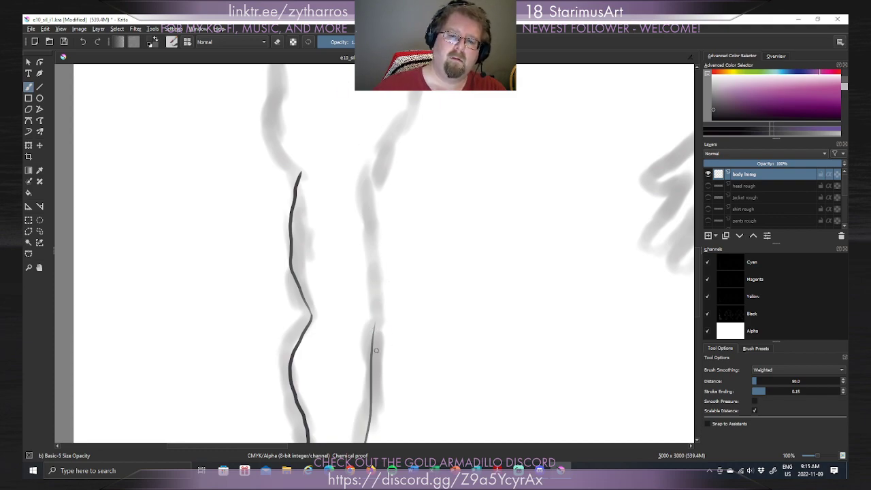
{"action": "left_click_drag", "start_coordinate": [374, 328], "coordinate": [361, 174]}
{"action": "key", "text": "ctrl+z"}
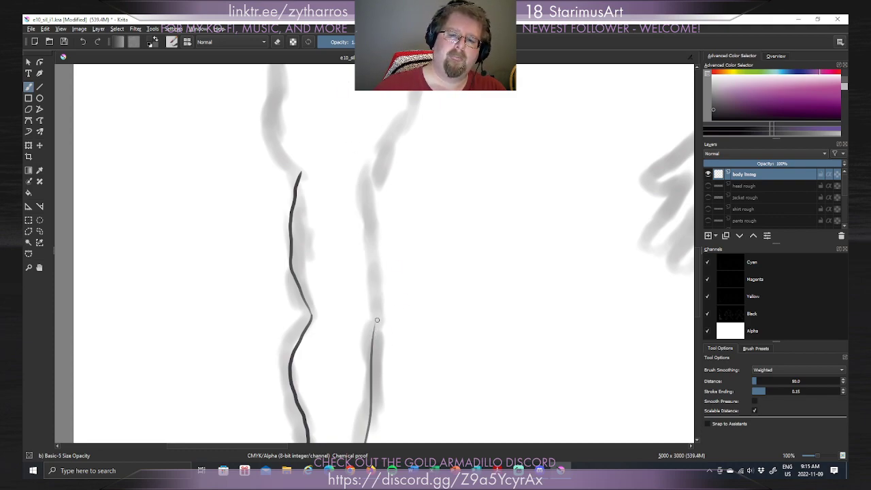
{"action": "left_click_drag", "start_coordinate": [374, 320], "coordinate": [368, 180]}
{"action": "key", "text": "ctrl+z"}
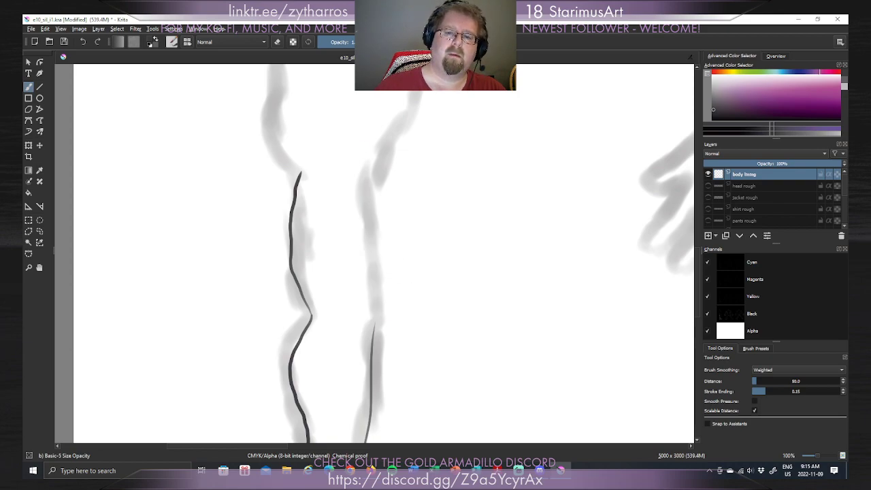
{"action": "left_click_drag", "start_coordinate": [380, 303], "coordinate": [366, 169]}
{"action": "key", "text": "ctrl+z"}
{"action": "left_click_drag", "start_coordinate": [374, 330], "coordinate": [389, 188]}
{"action": "key", "text": "ctrl+z"}
{"action": "left_click_drag", "start_coordinate": [371, 329], "coordinate": [361, 158]}
{"action": "key", "text": "ctrl+z"}
{"action": "mouse_move", "coordinate": [373, 330]}
{"action": "left_mouse_down"}
{"action": "mouse_move", "coordinate": [380, 267]}
{"action": "mouse_move", "coordinate": [366, 131]}
{"action": "left_mouse_up"}
{"action": "key", "text": "ctrl+z"}
{"action": "left_click_drag", "start_coordinate": [374, 329], "coordinate": [374, 191]}
{"action": "key", "text": "ctrl+z"}
{"action": "left_click_drag", "start_coordinate": [376, 329], "coordinate": [373, 204]}
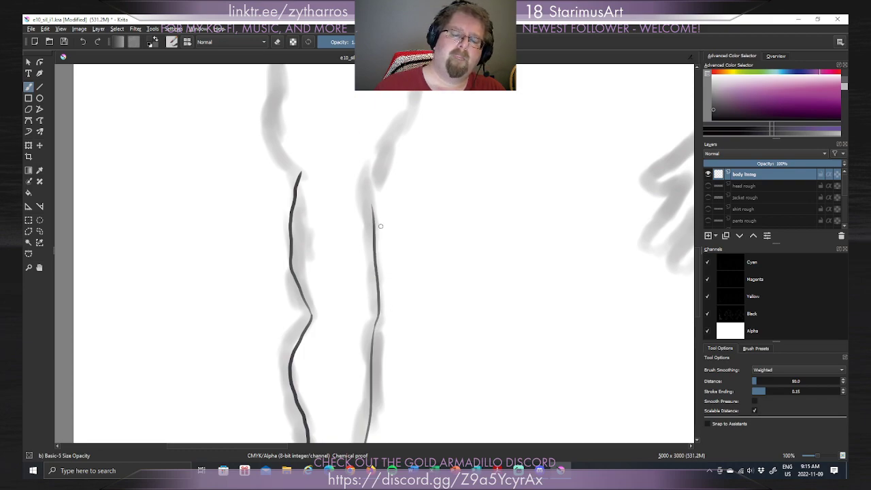
{"action": "key", "text": "ctrl+z"}
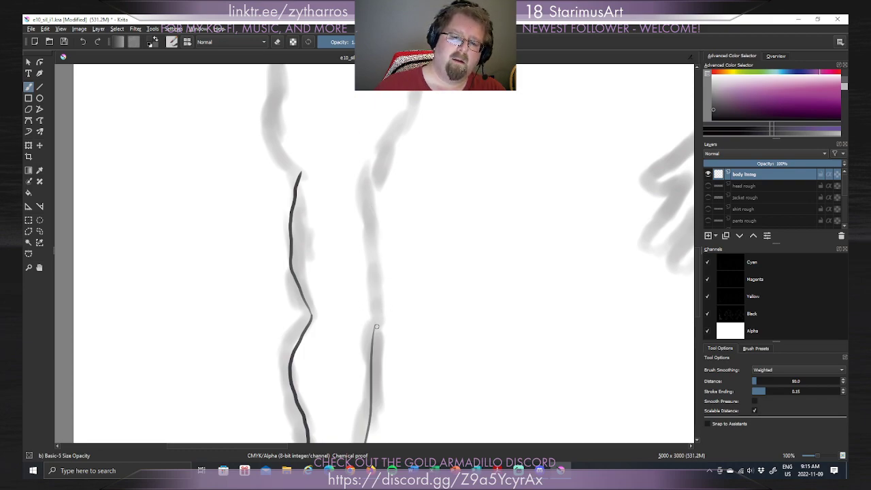
Ink the leg's front outline above the knee, continuing the shin line up to the next bend in the rough sketch.
{"action": "left_click_drag", "start_coordinate": [373, 330], "coordinate": [373, 107]}
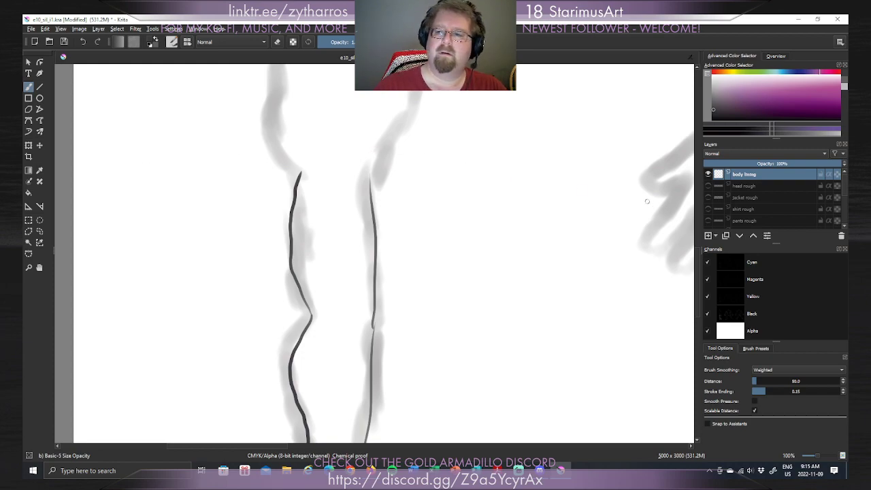
{"action": "scroll", "coordinate": [696, 246], "scroll_direction": "up", "scroll_amount": 5}
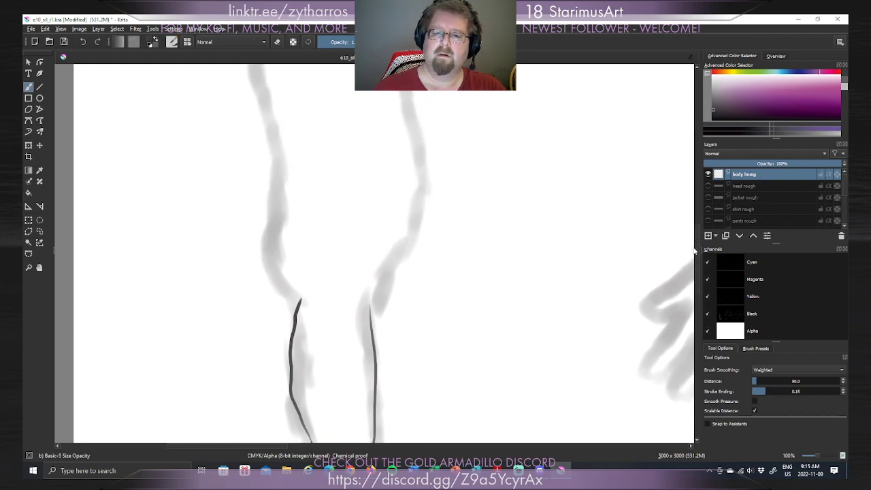
{"action": "scroll", "coordinate": [695, 240], "scroll_direction": "up", "scroll_amount": 2}
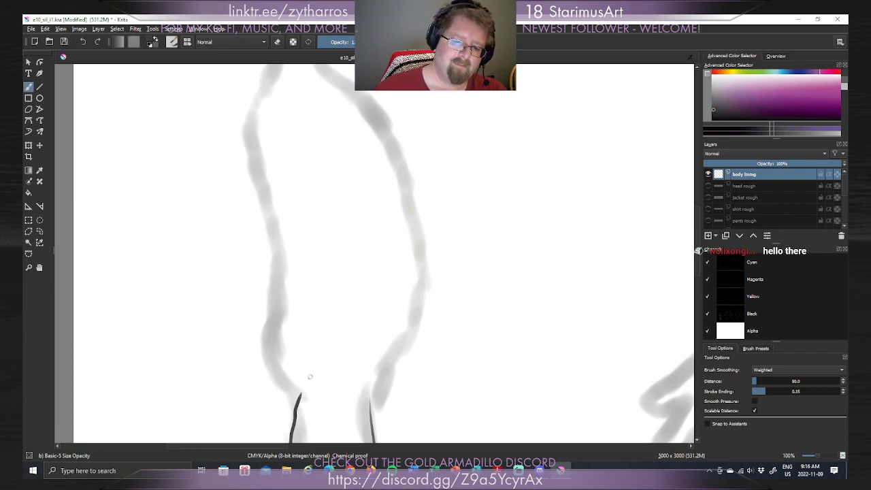
Try to ink the figure's left outline in a single long stroke upward from the end of the finished line.
{"action": "left_click_drag", "start_coordinate": [297, 395], "coordinate": [265, 351]}
{"action": "key", "text": "ctrl+z"}
{"action": "mouse_move", "coordinate": [296, 394]}
{"action": "left_mouse_down"}
{"action": "mouse_move", "coordinate": [276, 366]}
{"action": "mouse_move", "coordinate": [267, 222]}
{"action": "mouse_move", "coordinate": [233, 107]}
{"action": "left_mouse_up"}
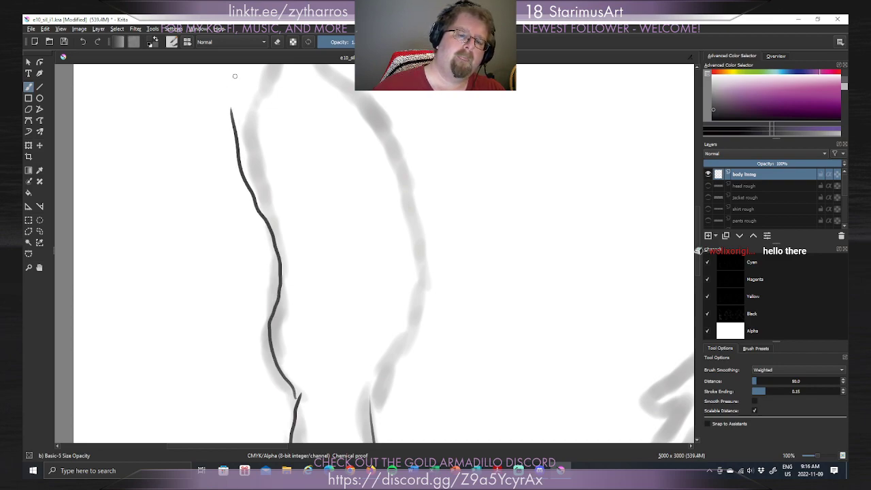
{"action": "key", "text": "ctrl+z"}
{"action": "left_click_drag", "start_coordinate": [298, 394], "coordinate": [270, 360]}
{"action": "key", "text": "ctrl+z"}
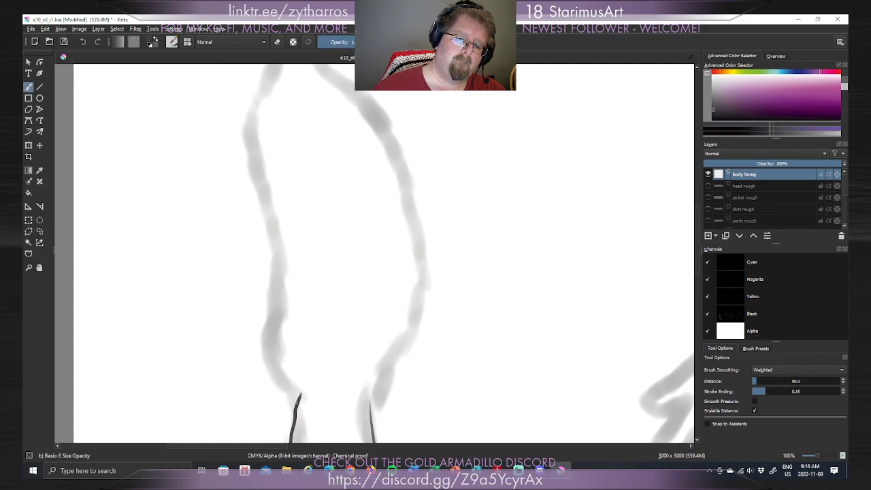
{"action": "mouse_move", "coordinate": [300, 394]}
{"action": "left_mouse_down"}
{"action": "mouse_move", "coordinate": [280, 351]}
{"action": "mouse_move", "coordinate": [281, 241]}
{"action": "mouse_move", "coordinate": [261, 192]}
{"action": "mouse_move", "coordinate": [254, 127]}
{"action": "mouse_move", "coordinate": [272, 87]}
{"action": "left_mouse_up"}
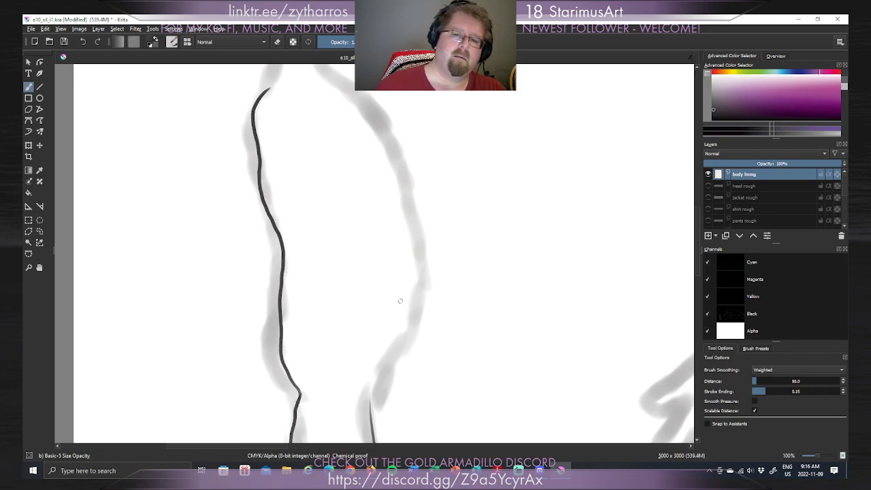
{"action": "key", "text": "ctrl+z"}
{"action": "mouse_move", "coordinate": [298, 393]}
{"action": "left_mouse_down"}
{"action": "mouse_move", "coordinate": [273, 334]}
{"action": "mouse_move", "coordinate": [276, 277]}
{"action": "left_mouse_up"}
{"action": "key", "text": "ctrl+z"}
{"action": "mouse_move", "coordinate": [298, 394]}
{"action": "left_mouse_down"}
{"action": "mouse_move", "coordinate": [273, 360]}
{"action": "mouse_move", "coordinate": [276, 313]}
{"action": "left_mouse_up"}
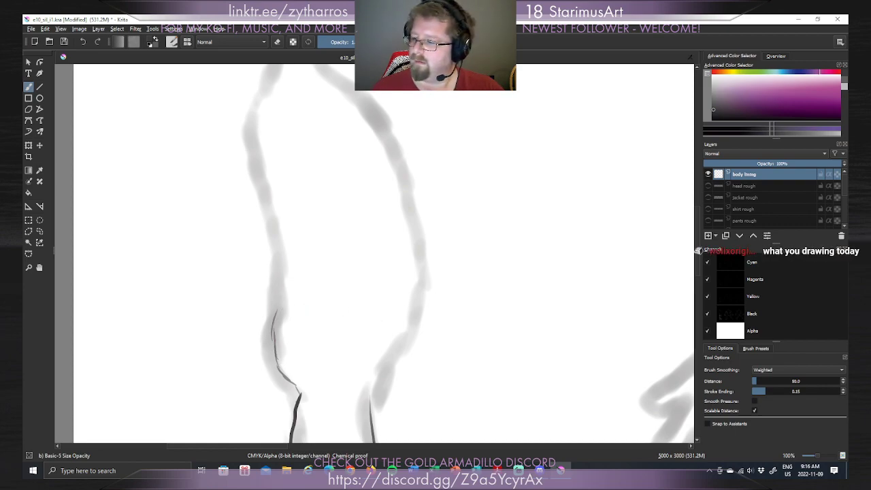
{"action": "key", "text": "ctrl+z"}
{"action": "key", "text": "ctrl+z"}
{"action": "key", "text": "ctrl+z"}
{"action": "key", "text": "ctrl+z"}
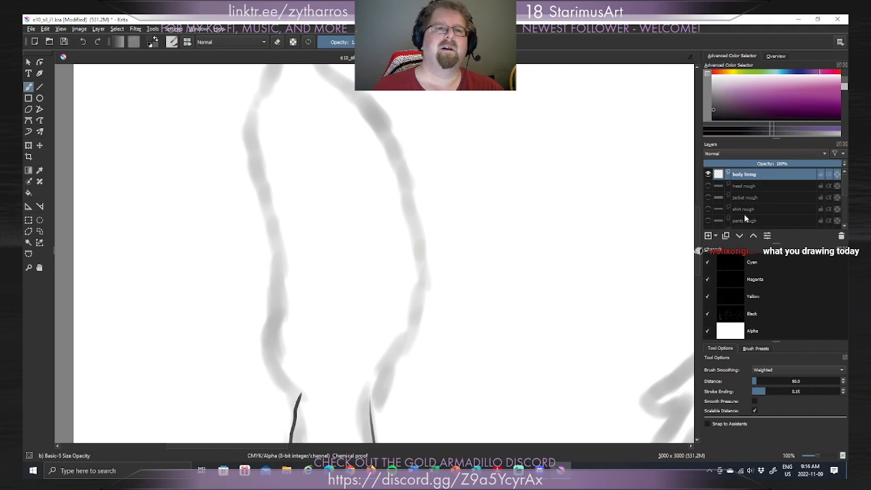
{"action": "mouse_move", "coordinate": [745, 218]}
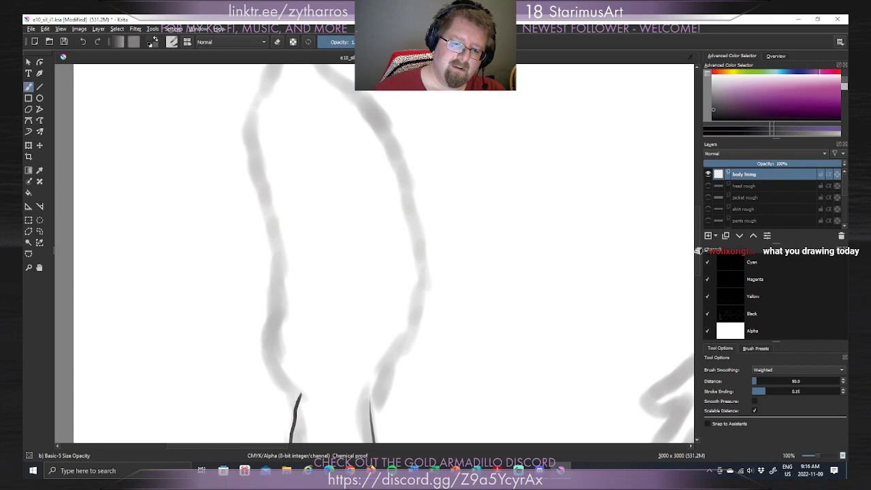
Try building the left outline upward from the finished line's end out of shorter, joined brush strokes.
{"action": "left_click_drag", "start_coordinate": [298, 393], "coordinate": [287, 375]}
{"action": "key", "text": "ctrl+z"}
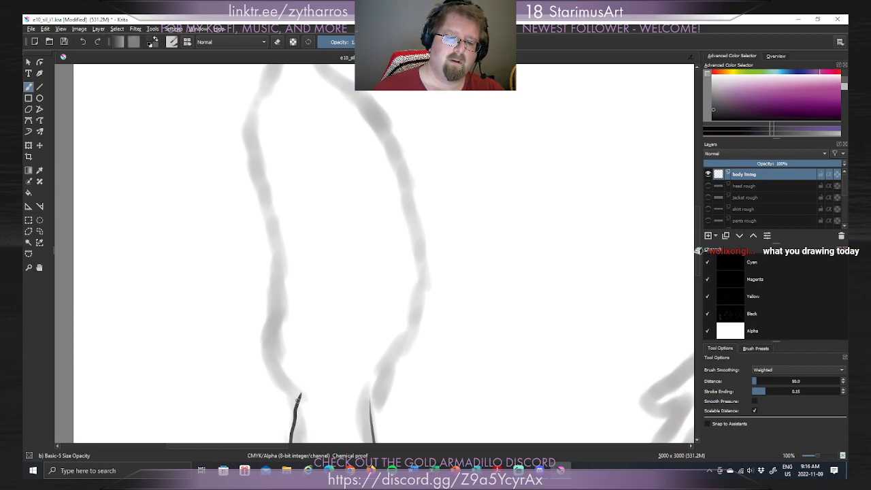
{"action": "mouse_move", "coordinate": [296, 392]}
{"action": "left_mouse_down"}
{"action": "mouse_move", "coordinate": [276, 344]}
{"action": "mouse_move", "coordinate": [276, 222]}
{"action": "left_mouse_up"}
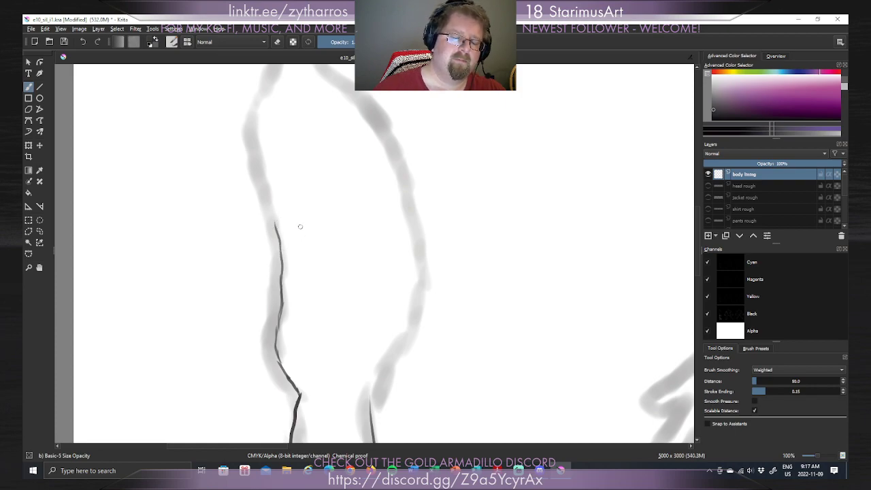
{"action": "key", "text": "ctrl+z"}
{"action": "key", "text": "ctrl+z"}
{"action": "key", "text": "ctrl+z"}
{"action": "key", "text": "ctrl+z"}
{"action": "key", "text": "ctrl+z"}
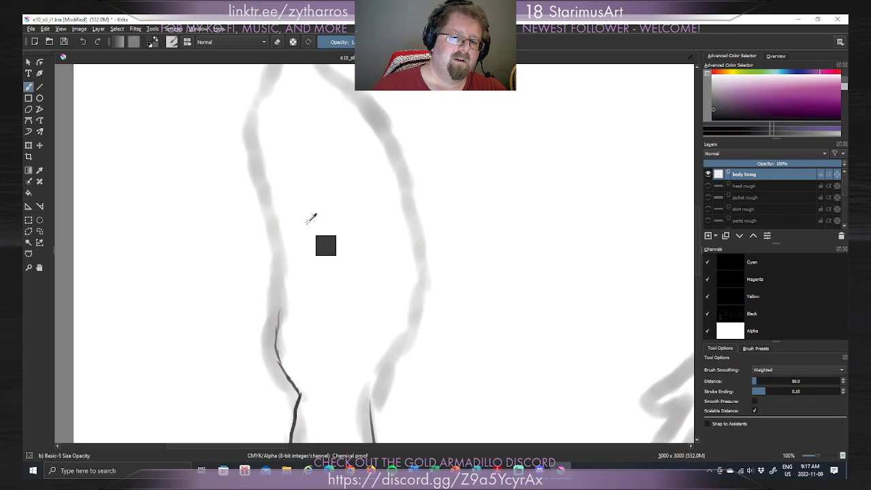
{"action": "key", "text": "ctrl+z"}
{"action": "key", "text": "ctrl+z"}
{"action": "key", "text": "ctrl+z"}
{"action": "key", "text": "ctrl+z"}
{"action": "key", "text": "ctrl+z"}
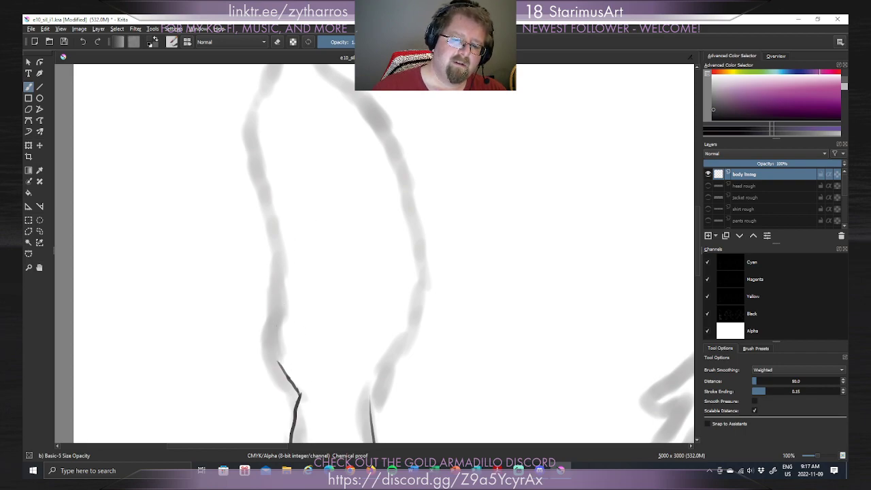
{"action": "key", "text": "ctrl+z"}
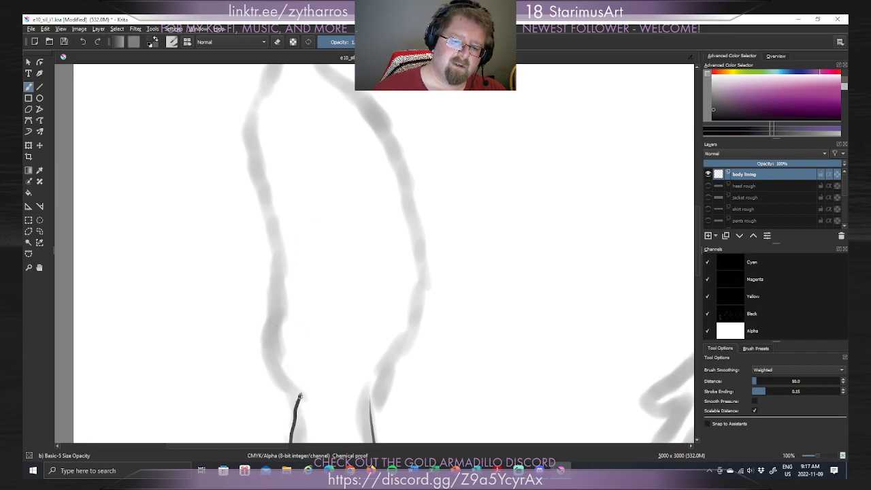
Try the segmented left outline again, extending it past the first bulge and up along the rough sketch.
{"action": "mouse_move", "coordinate": [298, 393]}
{"action": "left_mouse_down"}
{"action": "mouse_move", "coordinate": [267, 343]}
{"action": "mouse_move", "coordinate": [280, 315]}
{"action": "mouse_move", "coordinate": [274, 230]}
{"action": "left_mouse_up"}
{"action": "key", "text": "ctrl+z"}
{"action": "key", "text": "ctrl+z"}
{"action": "key", "text": "ctrl+z"}
{"action": "key", "text": "ctrl+z"}
{"action": "key", "text": "ctrl+z"}
{"action": "mouse_move", "coordinate": [277, 268]}
{"action": "left_mouse_down"}
{"action": "mouse_move", "coordinate": [268, 201]}
{"action": "mouse_move", "coordinate": [274, 217]}
{"action": "mouse_move", "coordinate": [274, 182]}
{"action": "left_mouse_up"}
{"action": "key", "text": "ctrl+z"}
{"action": "key", "text": "ctrl+z"}
{"action": "key", "text": "ctrl+z"}
{"action": "key", "text": "ctrl+z"}
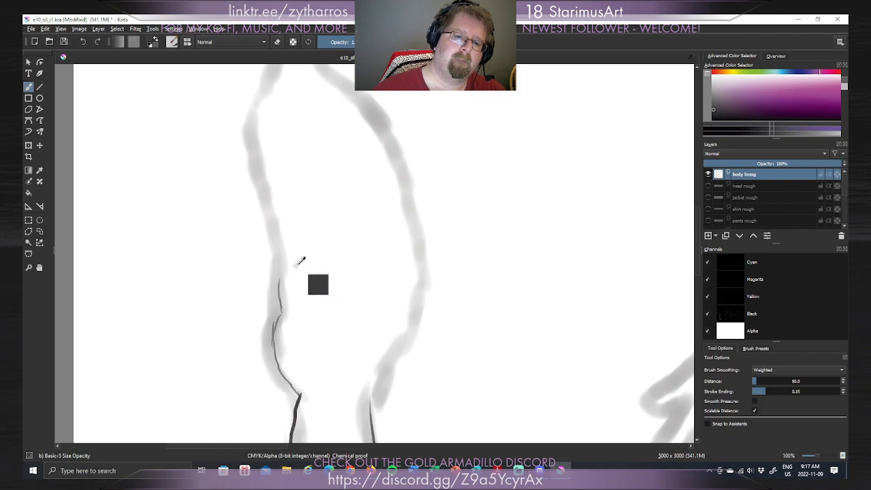
Undo the trial strokes and ink the left outline's short outward curve from the finished line's end up to the next bend.
{"action": "key", "text": "ctrl+z"}
{"action": "key", "text": "ctrl+z"}
{"action": "key", "text": "ctrl+z"}
{"action": "key", "text": "ctrl+z"}
{"action": "key", "text": "ctrl+z"}
{"action": "key", "text": "ctrl+z"}
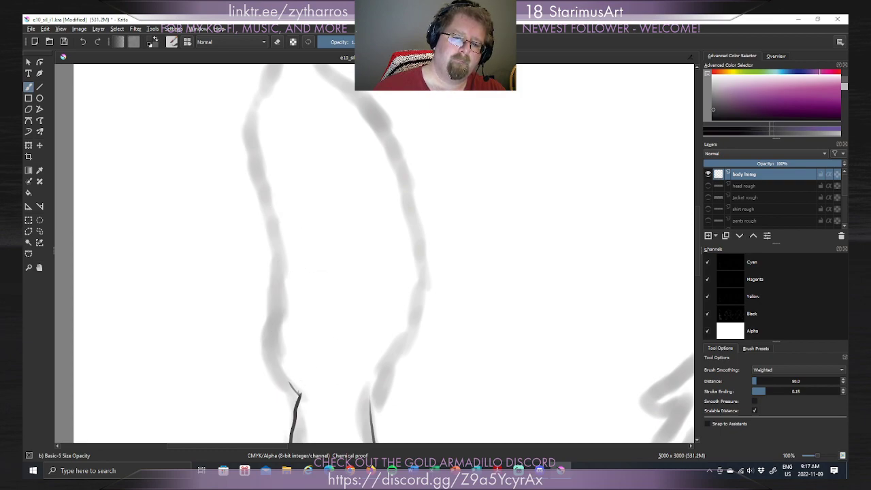
{"action": "mouse_move", "coordinate": [299, 393]}
{"action": "left_mouse_down"}
{"action": "mouse_move", "coordinate": [268, 335]}
{"action": "mouse_move", "coordinate": [278, 307]}
{"action": "left_mouse_up"}
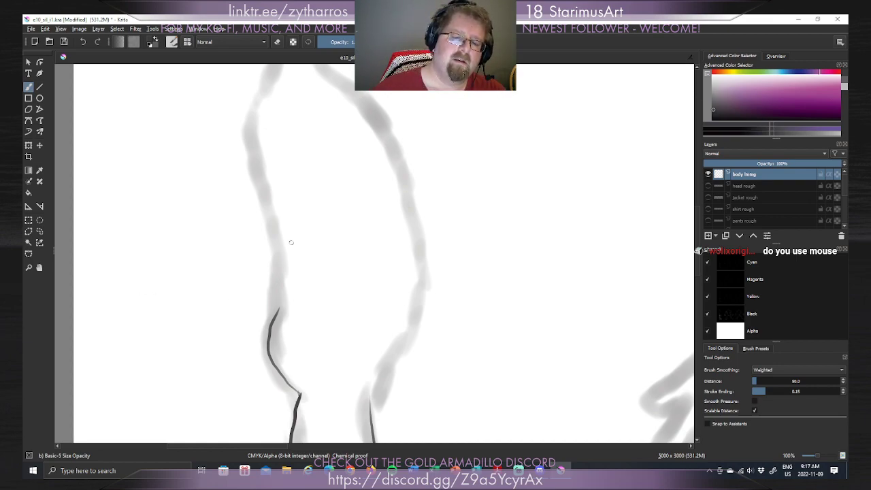
Try short brush strokes continuing the left outline upward from the top of the short outward curve.
{"action": "left_click_drag", "start_coordinate": [276, 309], "coordinate": [287, 250]}
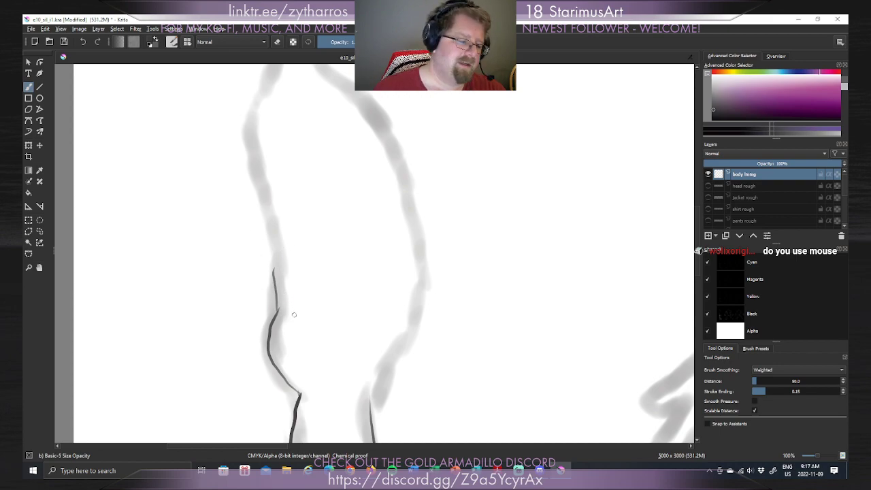
{"action": "key", "text": "ctrl+z"}
{"action": "mouse_move", "coordinate": [278, 312]}
{"action": "left_mouse_down"}
{"action": "mouse_move", "coordinate": [270, 291]}
{"action": "mouse_move", "coordinate": [283, 180]}
{"action": "left_mouse_up"}
{"action": "key", "text": "ctrl+z"}
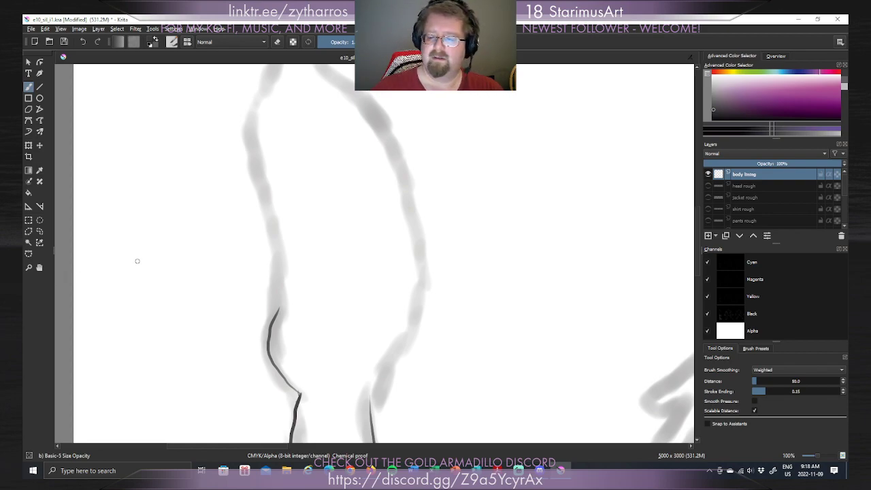
{"action": "left_click_drag", "start_coordinate": [277, 312], "coordinate": [301, 204]}
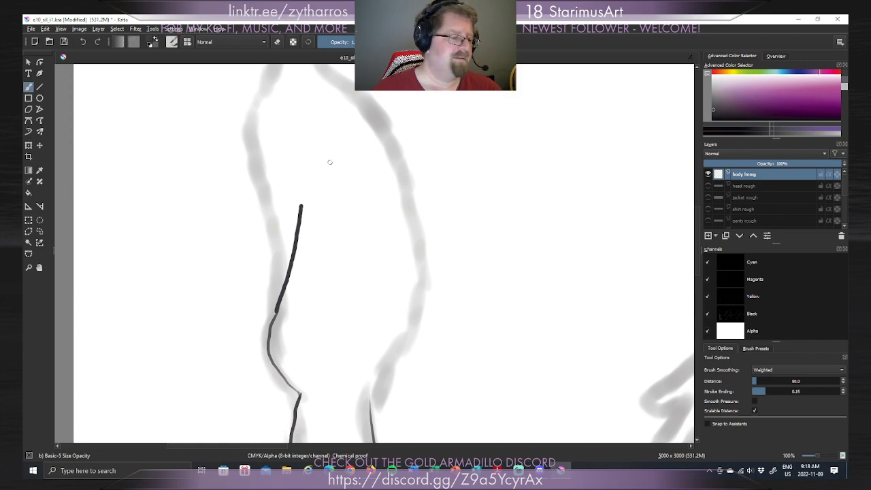
{"action": "key", "text": "ctrl+z"}
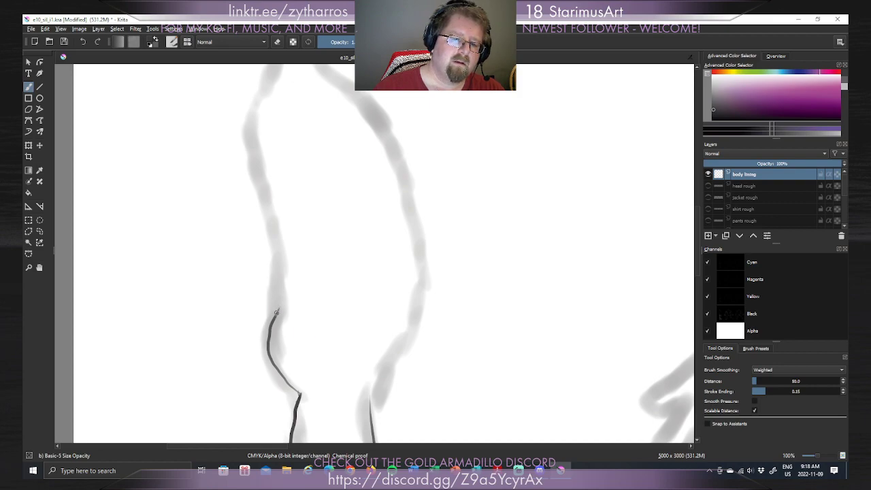
Try progressively longer strokes from the top of the short outward curve along the rough sketch's left side.
{"action": "left_click_drag", "start_coordinate": [277, 310], "coordinate": [272, 242]}
{"action": "key", "text": "ctrl+z"}
{"action": "key", "text": "ctrl+z"}
{"action": "key", "text": "ctrl+z"}
{"action": "left_click_drag", "start_coordinate": [277, 308], "coordinate": [263, 167]}
{"action": "key", "text": "ctrl+z"}
{"action": "left_click_drag", "start_coordinate": [277, 309], "coordinate": [264, 133]}
{"action": "key", "text": "ctrl+z"}
{"action": "left_click_drag", "start_coordinate": [278, 308], "coordinate": [245, 76]}
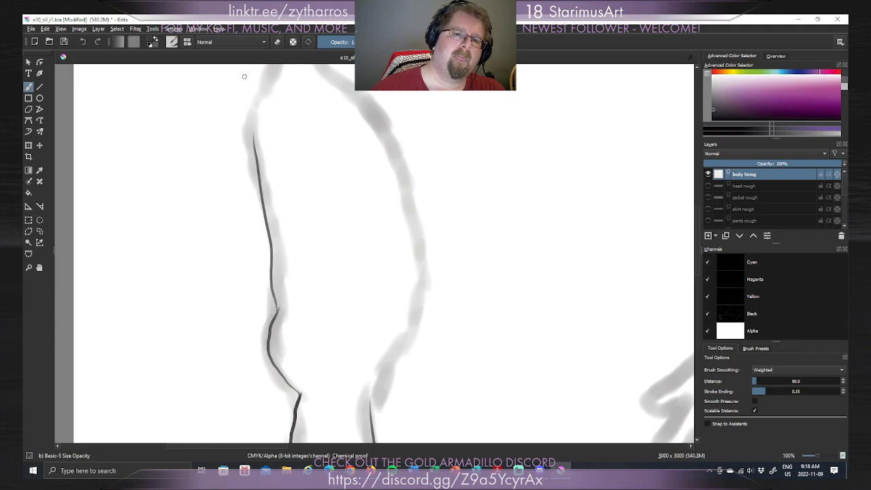
{"action": "key", "text": "ctrl+z"}
Try more long strokes for the left outline above the bend, varying how far the line curves inward.
{"action": "mouse_move", "coordinate": [277, 310]}
{"action": "left_mouse_down"}
{"action": "mouse_move", "coordinate": [244, 184]}
{"action": "mouse_move", "coordinate": [242, 133]}
{"action": "left_mouse_up"}
{"action": "key", "text": "ctrl+z"}
{"action": "mouse_move", "coordinate": [277, 309]}
{"action": "left_mouse_down"}
{"action": "mouse_move", "coordinate": [279, 198]}
{"action": "mouse_move", "coordinate": [254, 112]}
{"action": "left_mouse_up"}
{"action": "key", "text": "ctrl+z"}
{"action": "mouse_move", "coordinate": [277, 310]}
{"action": "left_mouse_down"}
{"action": "mouse_move", "coordinate": [277, 199]}
{"action": "mouse_move", "coordinate": [236, 116]}
{"action": "left_mouse_up"}
{"action": "key", "text": "ctrl+z"}
{"action": "left_click_drag", "start_coordinate": [277, 310], "coordinate": [251, 124]}
{"action": "key", "text": "ctrl+z"}
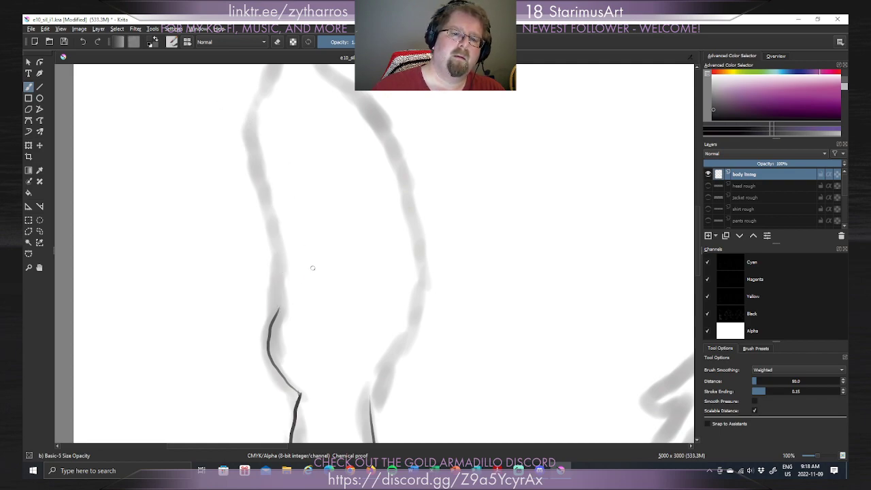
{"action": "left_click_drag", "start_coordinate": [277, 303], "coordinate": [255, 145]}
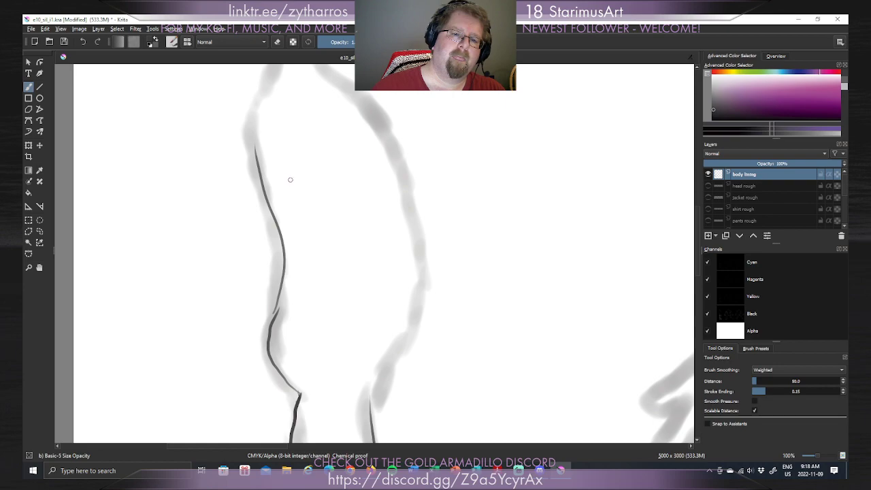
{"action": "key", "text": "ctrl+z"}
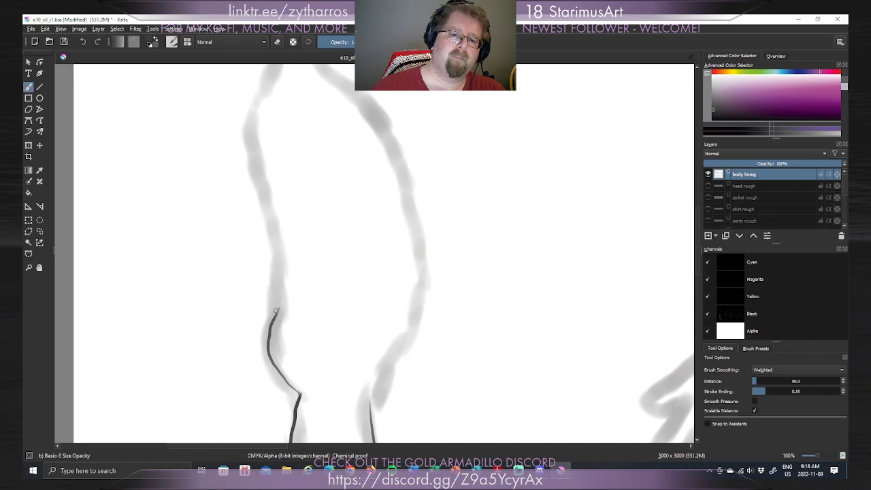
Ink the left outline upward from the bend in one long stroke, following the inner edge of the rough sketch.
{"action": "left_click_drag", "start_coordinate": [277, 312], "coordinate": [251, 180]}
{"action": "key", "text": "ctrl+z"}
{"action": "left_click_drag", "start_coordinate": [277, 312], "coordinate": [284, 123]}
{"action": "key", "text": "ctrl+z"}
{"action": "left_click_drag", "start_coordinate": [277, 311], "coordinate": [264, 117]}
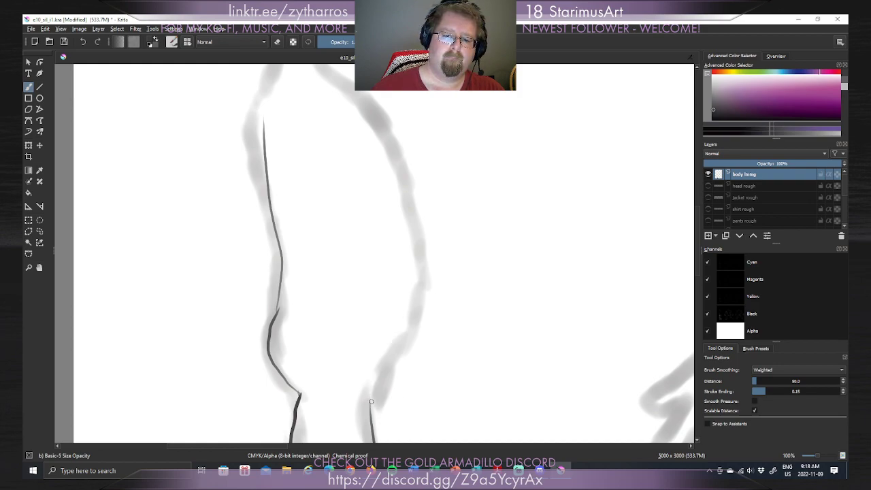
Ink the right outline in one long stroke from the finished line's end up to the rough sketch's upper curve, staying inside the sketch.
{"action": "left_click_drag", "start_coordinate": [371, 407], "coordinate": [416, 309]}
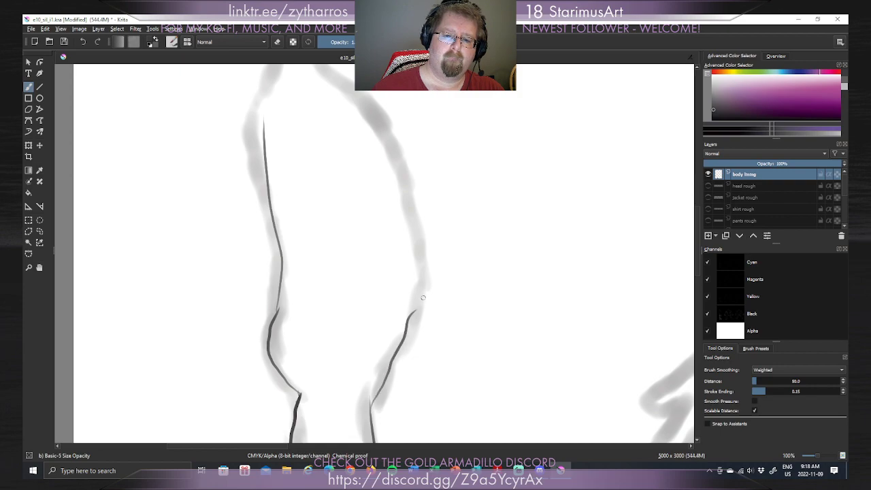
{"action": "key", "text": "ctrl+z"}
{"action": "mouse_move", "coordinate": [371, 407]}
{"action": "left_mouse_down"}
{"action": "mouse_move", "coordinate": [432, 289]}
{"action": "mouse_move", "coordinate": [378, 148]}
{"action": "left_mouse_up"}
{"action": "key", "text": "ctrl+z"}
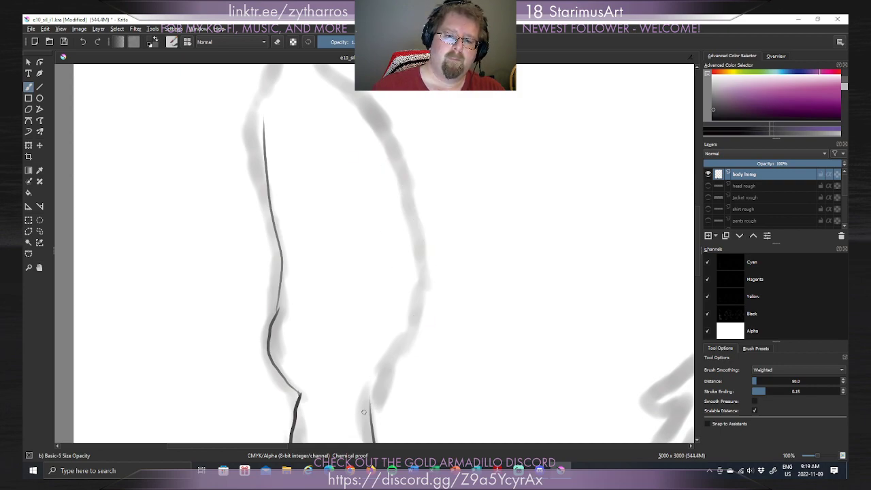
{"action": "mouse_move", "coordinate": [371, 407]}
{"action": "left_mouse_down"}
{"action": "mouse_move", "coordinate": [421, 282]}
{"action": "mouse_move", "coordinate": [349, 116]}
{"action": "left_mouse_up"}
{"action": "key", "text": "ctrl+z"}
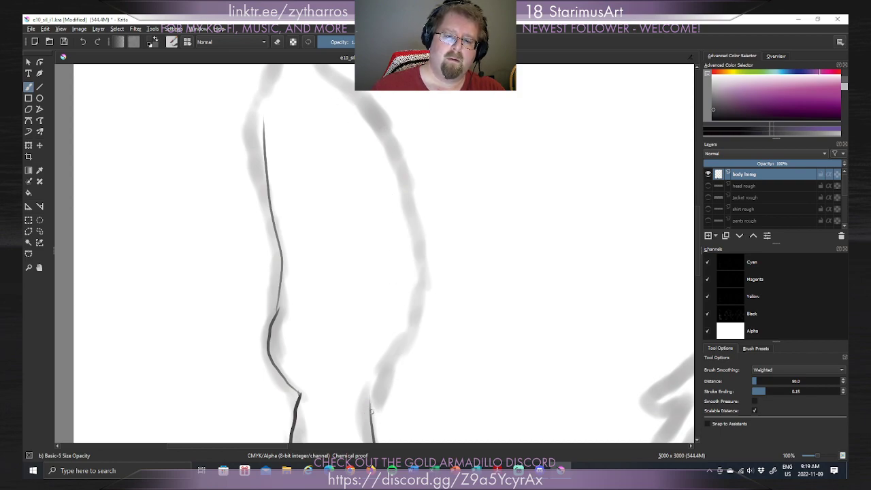
{"action": "mouse_move", "coordinate": [371, 409]}
{"action": "left_mouse_down"}
{"action": "mouse_move", "coordinate": [396, 349]}
{"action": "mouse_move", "coordinate": [397, 297]}
{"action": "mouse_move", "coordinate": [368, 99]}
{"action": "left_mouse_up"}
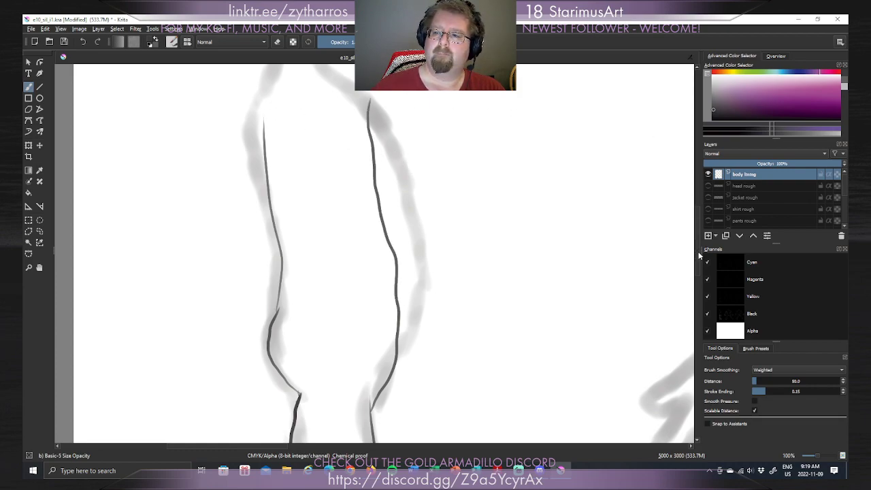
Erase the upper end of the right outline and redraw it curving inward toward the narrowing top of the rough sketch.
{"action": "scroll", "coordinate": [674, 225], "scroll_direction": "up", "scroll_amount": 5}
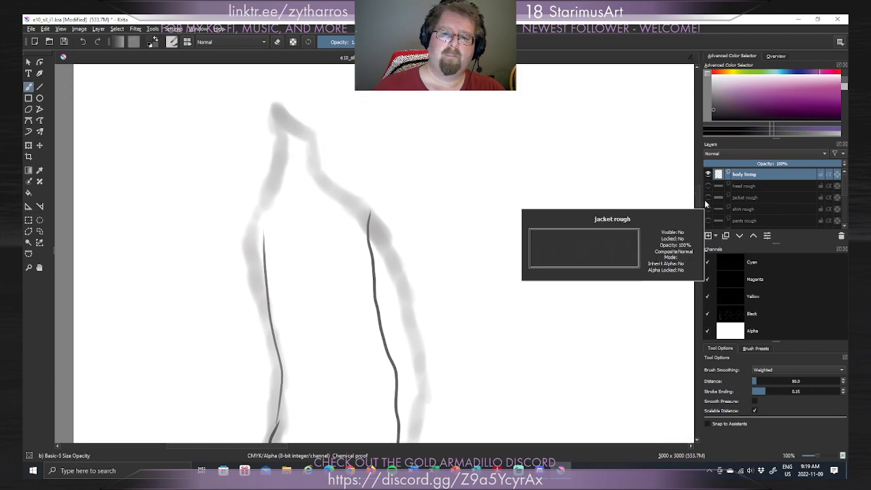
{"action": "key", "text": "e"}
{"action": "mouse_move", "coordinate": [368, 211]}
{"action": "left_mouse_down"}
{"action": "mouse_move", "coordinate": [376, 267]}
{"action": "mouse_move", "coordinate": [374, 275]}
{"action": "mouse_move", "coordinate": [365, 272]}
{"action": "left_mouse_up"}
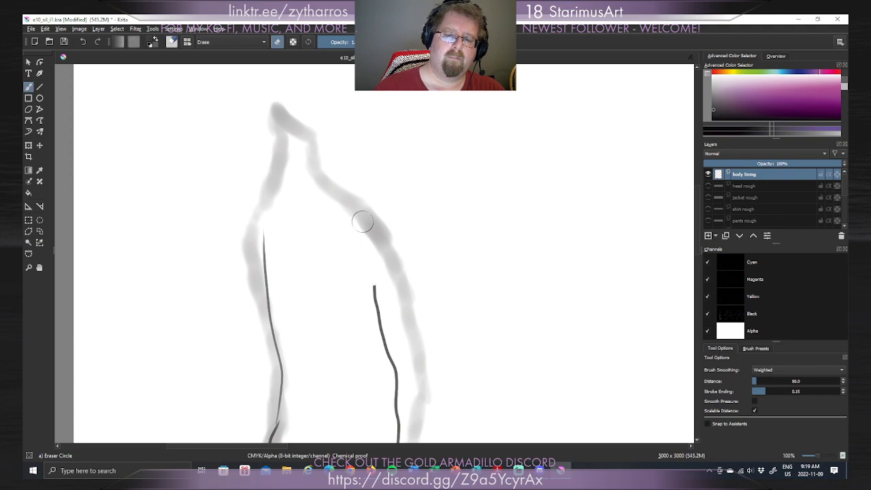
{"action": "key", "text": "slash"}
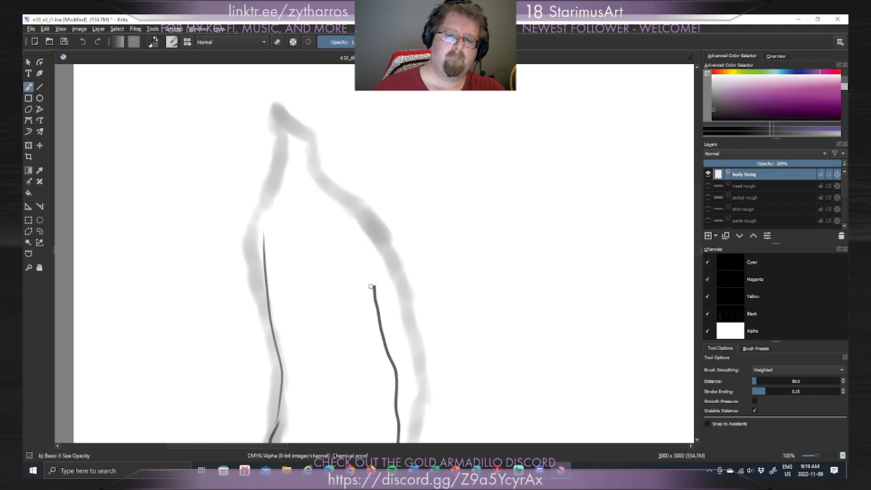
{"action": "left_click_drag", "start_coordinate": [372, 286], "coordinate": [352, 214]}
{"action": "key", "text": "ctrl+z"}
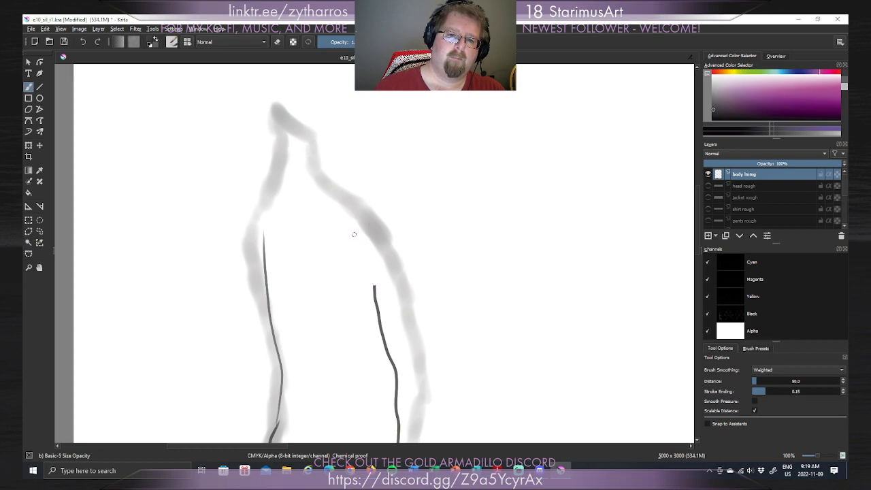
{"action": "mouse_move", "coordinate": [374, 286]}
{"action": "left_mouse_down"}
{"action": "mouse_move", "coordinate": [377, 253]}
{"action": "mouse_move", "coordinate": [351, 210]}
{"action": "left_mouse_up"}
{"action": "key", "text": "ctrl+z"}
{"action": "mouse_move", "coordinate": [374, 286]}
{"action": "left_mouse_down"}
{"action": "mouse_move", "coordinate": [348, 226]}
{"action": "mouse_move", "coordinate": [323, 202]}
{"action": "left_mouse_up"}
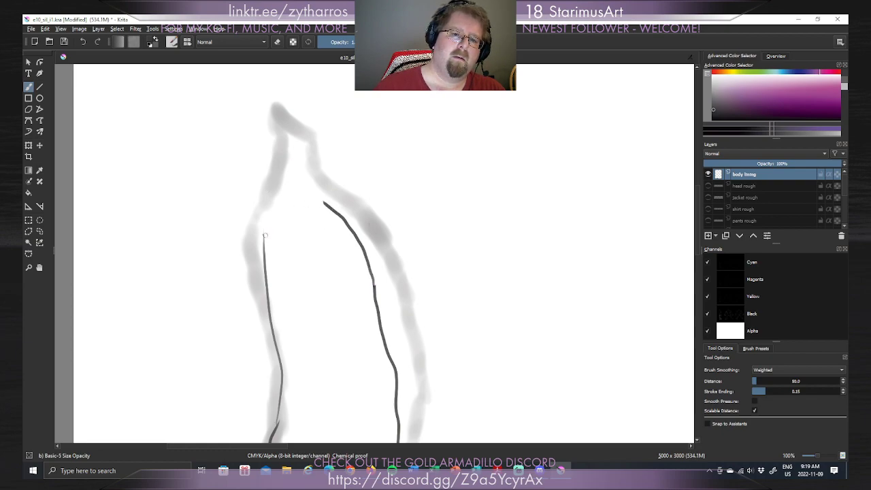
Extend the left and right outlines upward with short strokes toward the rough sketch's narrow tip.
{"action": "left_click_drag", "start_coordinate": [263, 235], "coordinate": [283, 133]}
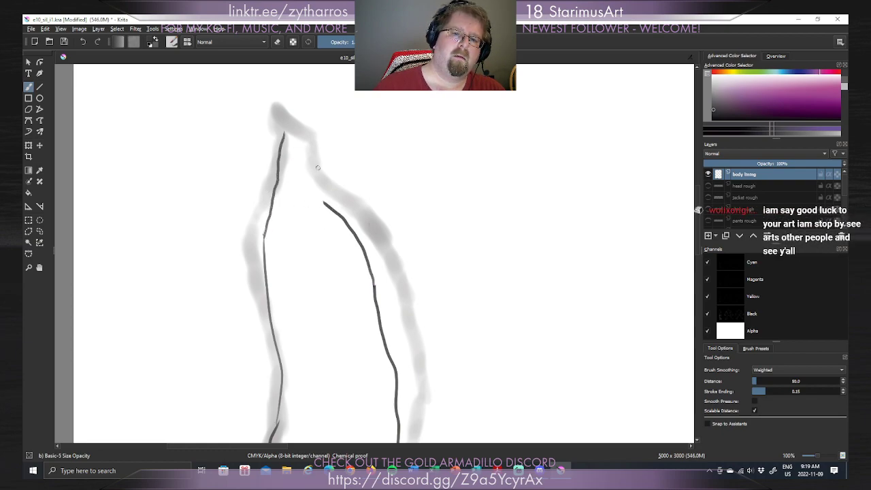
{"action": "left_click_drag", "start_coordinate": [324, 203], "coordinate": [314, 158]}
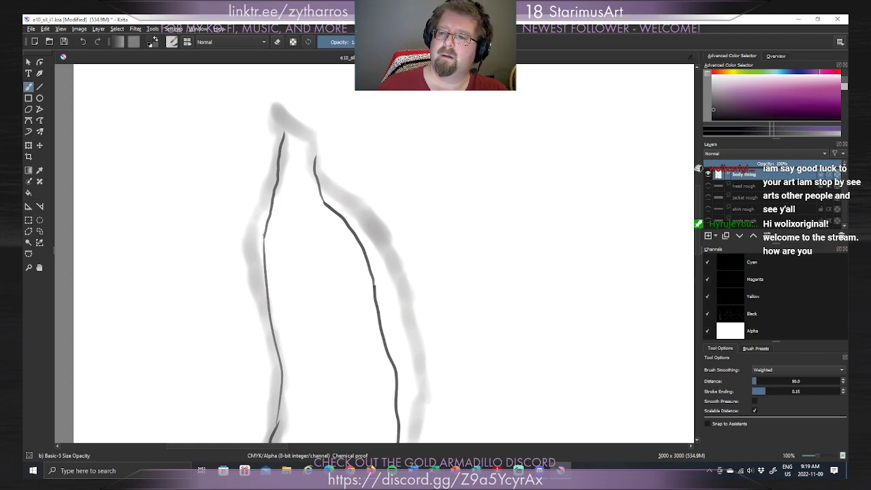
{"action": "mouse_move", "coordinate": [698, 218]}
{"action": "left_mouse_down"}
{"action": "mouse_move", "coordinate": [700, 326]}
{"action": "mouse_move", "coordinate": [697, 228]}
{"action": "left_mouse_up"}
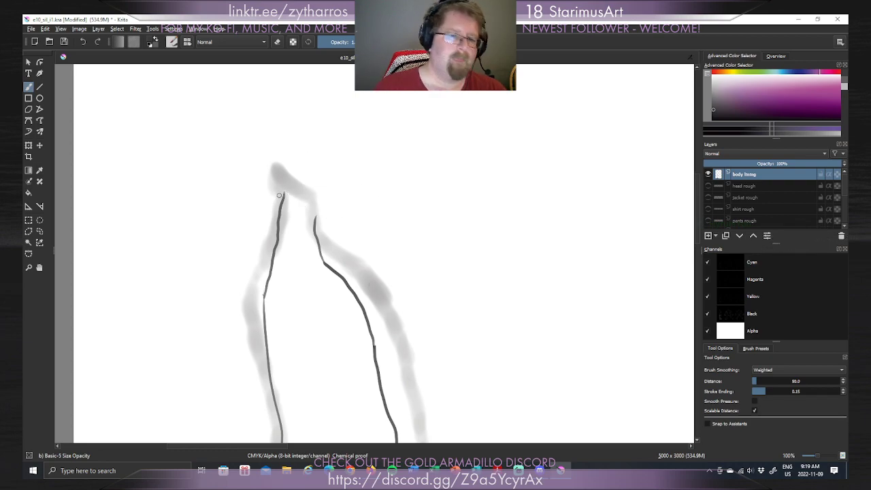
Close the top of the inked outline with a short diagonal stroke and check it against the head rough layer.
{"action": "left_click_drag", "start_coordinate": [316, 217], "coordinate": [284, 194]}
{"action": "key", "text": "ctrl+z"}
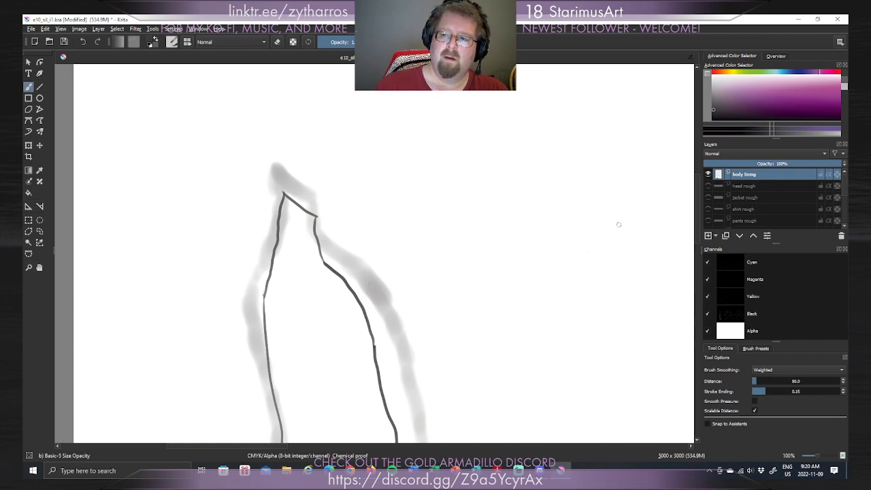
{"action": "left_click_drag", "start_coordinate": [697, 201], "coordinate": [696, 205]}
{"action": "scroll", "coordinate": [693, 211], "scroll_direction": "down", "scroll_amount": 2}
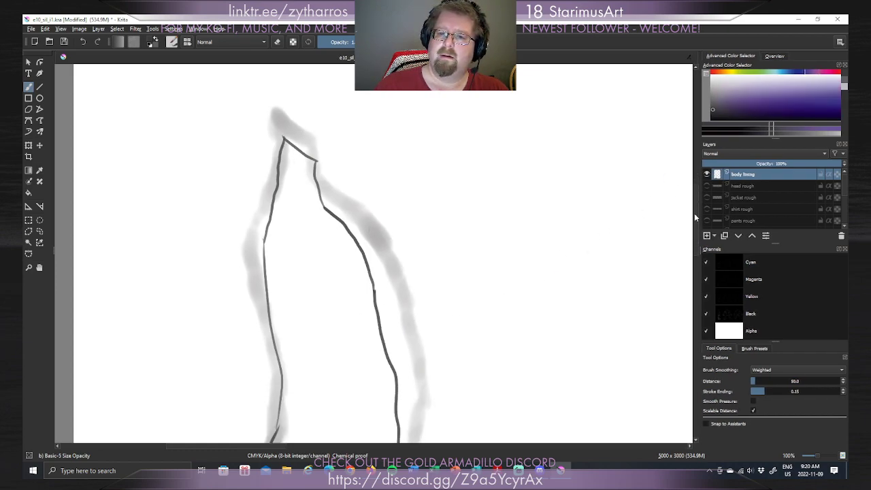
{"action": "scroll", "coordinate": [695, 216], "scroll_direction": "down", "scroll_amount": 1}
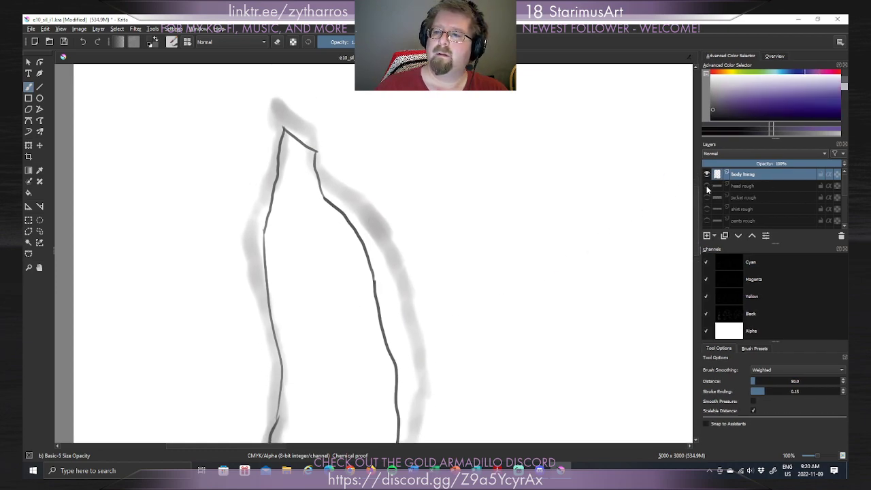
{"action": "left_click", "coordinate": [707, 185]}
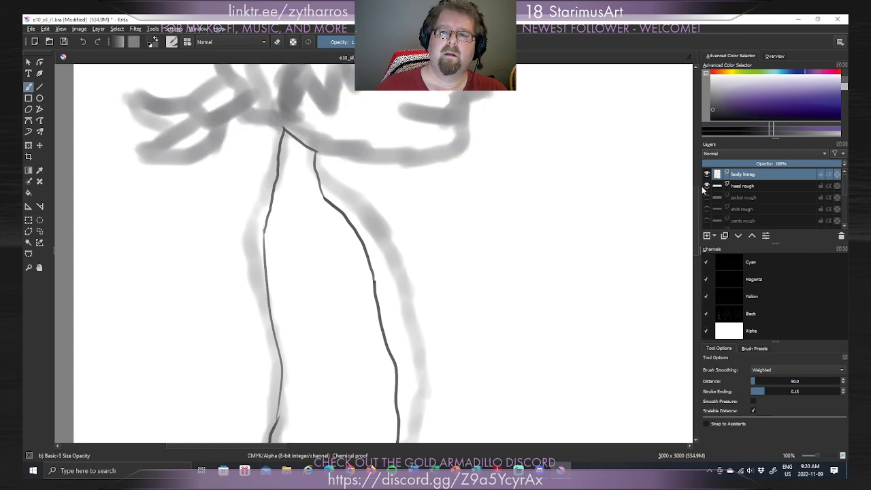
{"action": "left_click", "coordinate": [707, 185]}
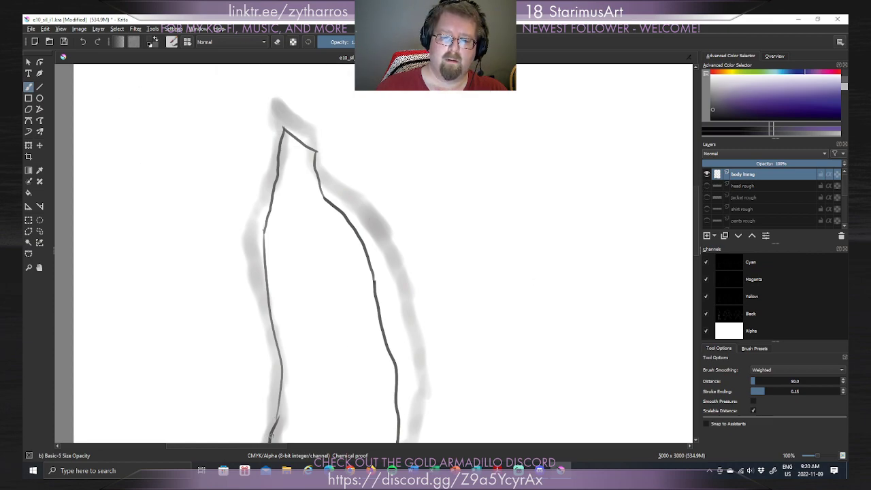
Try to ink the left neck-to-shoulder slope of the neighbouring two-armed figure along the rough sketch's lower edge.
{"action": "left_click_drag", "start_coordinate": [276, 447], "coordinate": [387, 454]}
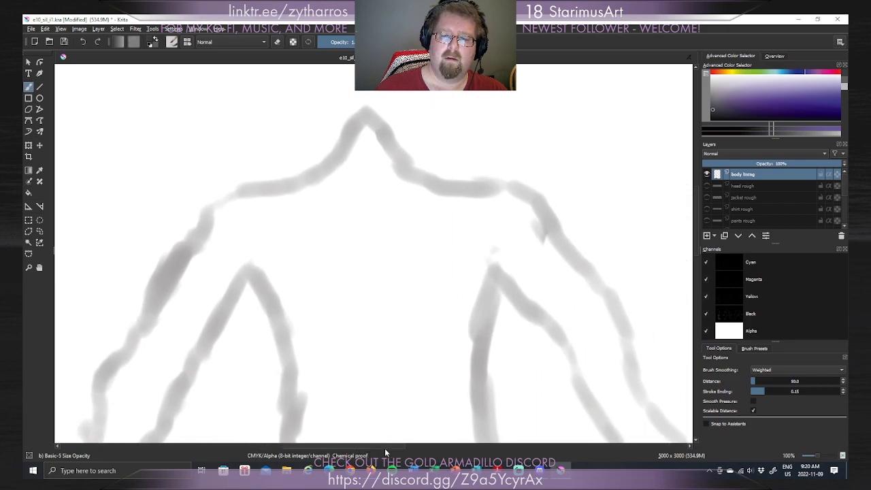
{"action": "mouse_move", "coordinate": [238, 198]}
{"action": "left_mouse_down"}
{"action": "mouse_move", "coordinate": [279, 187]}
{"action": "mouse_move", "coordinate": [358, 106]}
{"action": "left_mouse_up"}
{"action": "key", "text": "ctrl+z"}
{"action": "mouse_move", "coordinate": [224, 197]}
{"action": "left_mouse_down"}
{"action": "mouse_move", "coordinate": [278, 189]}
{"action": "mouse_move", "coordinate": [351, 148]}
{"action": "mouse_move", "coordinate": [367, 119]}
{"action": "left_mouse_up"}
{"action": "key", "text": "ctrl+z"}
{"action": "mouse_move", "coordinate": [235, 196]}
{"action": "left_mouse_down"}
{"action": "mouse_move", "coordinate": [297, 178]}
{"action": "mouse_move", "coordinate": [363, 129]}
{"action": "left_mouse_up"}
{"action": "key", "text": "ctrl+z"}
{"action": "mouse_move", "coordinate": [231, 193]}
{"action": "left_mouse_down"}
{"action": "mouse_move", "coordinate": [251, 193]}
{"action": "mouse_move", "coordinate": [367, 118]}
{"action": "left_mouse_up"}
{"action": "key", "text": "ctrl+z"}
{"action": "mouse_move", "coordinate": [240, 192]}
{"action": "left_mouse_down"}
{"action": "mouse_move", "coordinate": [287, 185]}
{"action": "mouse_move", "coordinate": [366, 124]}
{"action": "left_mouse_up"}
{"action": "key", "text": "ctrl+z"}
{"action": "mouse_move", "coordinate": [240, 194]}
{"action": "left_mouse_down"}
{"action": "mouse_move", "coordinate": [305, 171]}
{"action": "mouse_move", "coordinate": [351, 122]}
{"action": "left_mouse_up"}
{"action": "key", "text": "ctrl+z"}
{"action": "left_click_drag", "start_coordinate": [241, 192], "coordinate": [373, 120]}
Try to ink the left shoulder curve down to the upper arm, and undo it together with the neck slope line.
{"action": "mouse_move", "coordinate": [240, 193]}
{"action": "left_mouse_down"}
{"action": "mouse_move", "coordinate": [214, 207]}
{"action": "mouse_move", "coordinate": [196, 244]}
{"action": "left_mouse_up"}
{"action": "key", "text": "ctrl+z"}
{"action": "mouse_move", "coordinate": [242, 193]}
{"action": "left_mouse_down"}
{"action": "mouse_move", "coordinate": [202, 211]}
{"action": "mouse_move", "coordinate": [196, 244]}
{"action": "left_mouse_up"}
{"action": "key", "text": "ctrl+z"}
{"action": "mouse_move", "coordinate": [242, 192]}
{"action": "left_mouse_down"}
{"action": "mouse_move", "coordinate": [212, 206]}
{"action": "mouse_move", "coordinate": [196, 244]}
{"action": "left_mouse_up"}
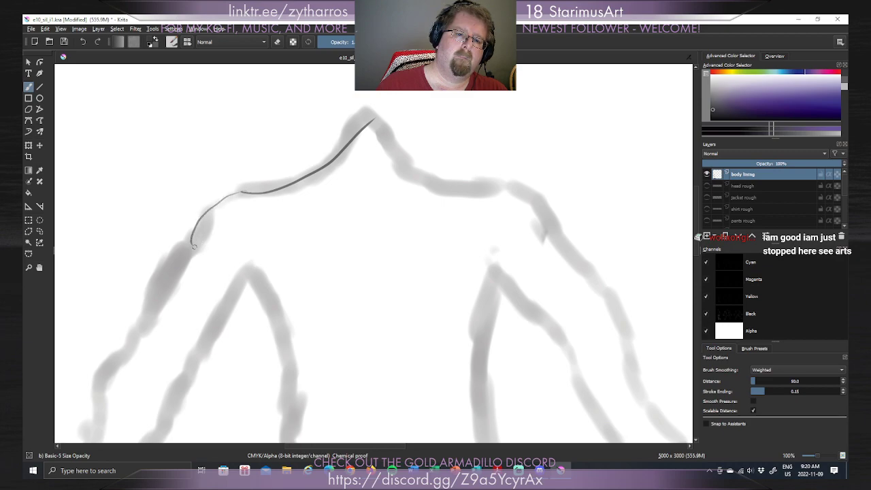
{"action": "key", "text": "ctrl+z"}
{"action": "mouse_move", "coordinate": [242, 193]}
{"action": "left_mouse_down"}
{"action": "mouse_move", "coordinate": [219, 195]}
{"action": "mouse_move", "coordinate": [196, 243]}
{"action": "left_mouse_up"}
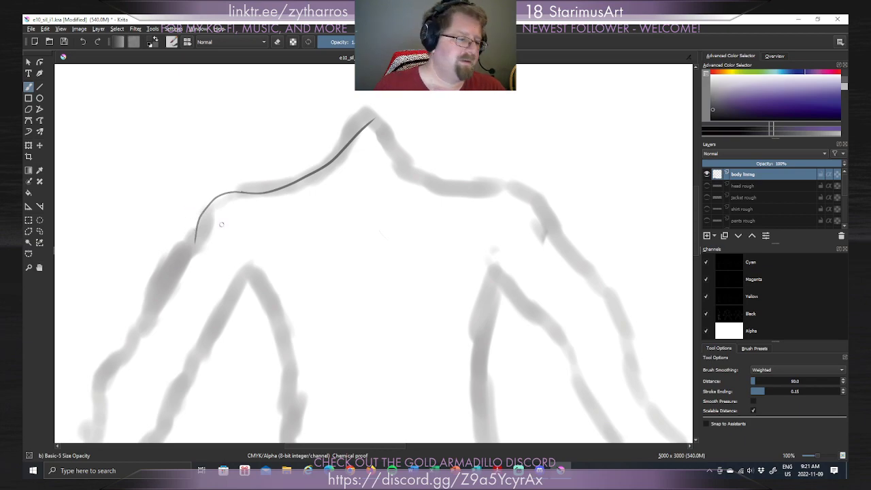
{"action": "key", "text": "ctrl+z"}
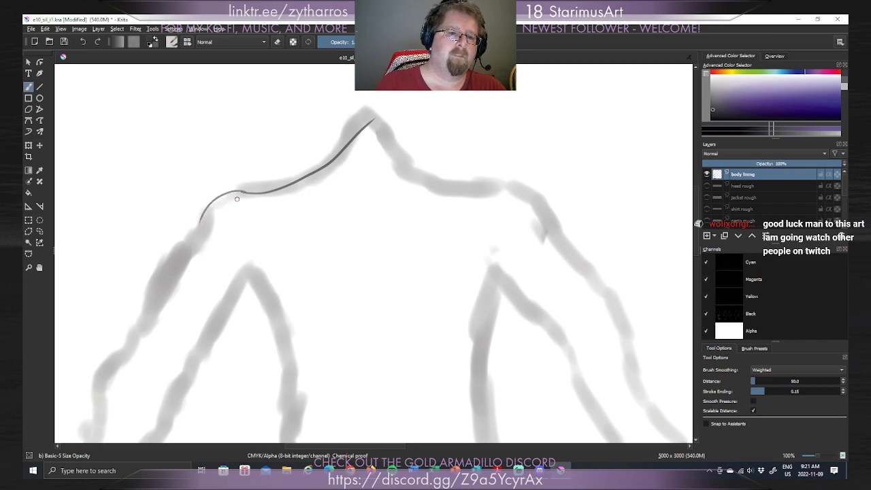
{"action": "mouse_move", "coordinate": [241, 193]}
{"action": "left_mouse_down"}
{"action": "mouse_move", "coordinate": [215, 200]}
{"action": "mouse_move", "coordinate": [215, 224]}
{"action": "left_mouse_up"}
{"action": "key", "text": "ctrl+z"}
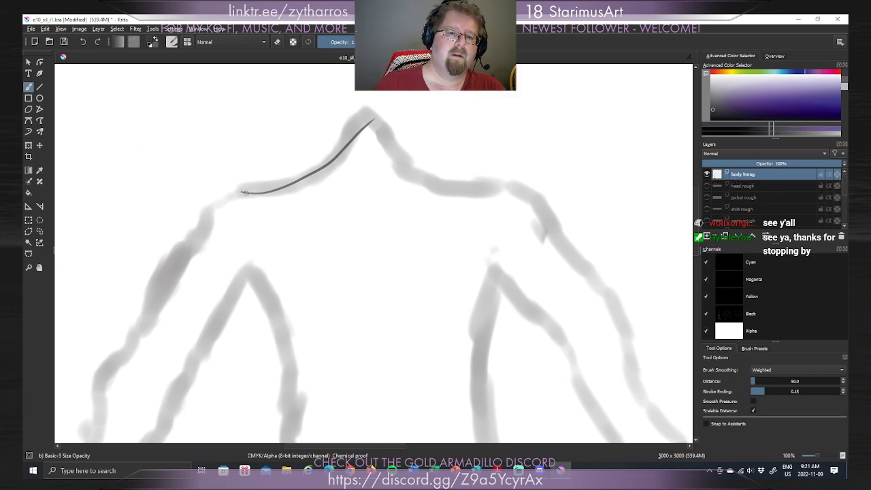
{"action": "left_click_drag", "start_coordinate": [231, 190], "coordinate": [199, 218]}
{"action": "key", "text": "ctrl+z"}
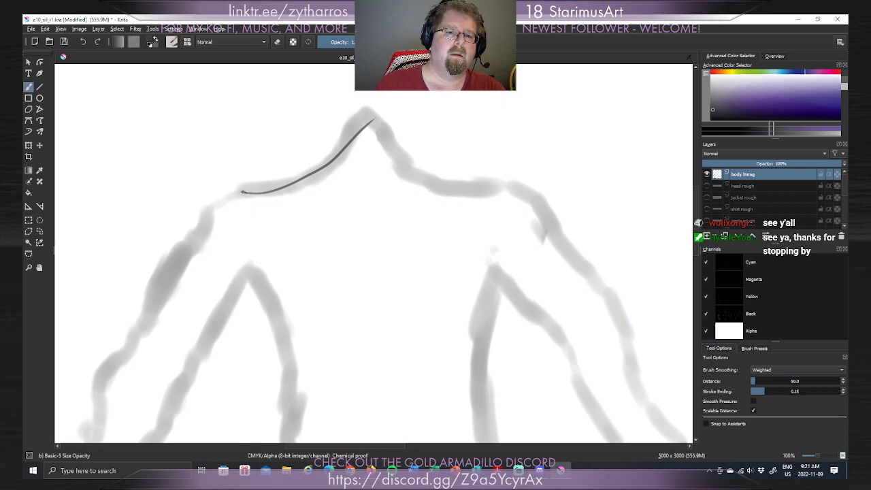
{"action": "left_click_drag", "start_coordinate": [238, 192], "coordinate": [203, 223]}
{"action": "key", "text": "ctrl+z"}
{"action": "mouse_move", "coordinate": [241, 193]}
{"action": "left_mouse_down"}
{"action": "mouse_move", "coordinate": [216, 199]}
{"action": "mouse_move", "coordinate": [202, 224]}
{"action": "left_mouse_up"}
{"action": "key", "text": "ctrl+z"}
{"action": "key", "text": "ctrl+z"}
{"action": "mouse_move", "coordinate": [234, 191]}
{"action": "left_mouse_down"}
{"action": "mouse_move", "coordinate": [217, 199]}
{"action": "mouse_move", "coordinate": [202, 228]}
{"action": "left_mouse_up"}
{"action": "key", "text": "ctrl+z"}
{"action": "mouse_move", "coordinate": [241, 192]}
{"action": "left_mouse_down"}
{"action": "mouse_move", "coordinate": [209, 203]}
{"action": "mouse_move", "coordinate": [203, 228]}
{"action": "left_mouse_up"}
{"action": "key", "text": "ctrl+z"}
{"action": "left_click_drag", "start_coordinate": [242, 192], "coordinate": [203, 227]}
{"action": "key", "text": "ctrl+z"}
{"action": "left_click_drag", "start_coordinate": [241, 192], "coordinate": [204, 222]}
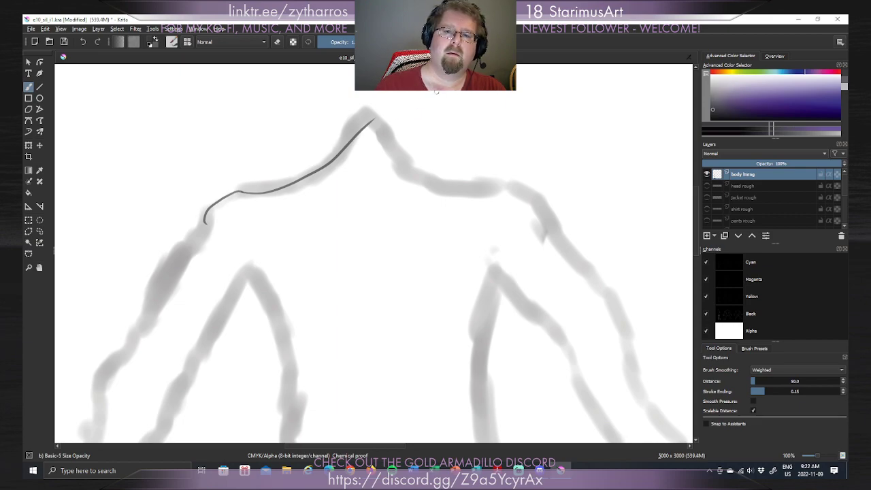
{"action": "key", "text": "ctrl+z"}
{"action": "key", "text": "ctrl+z"}
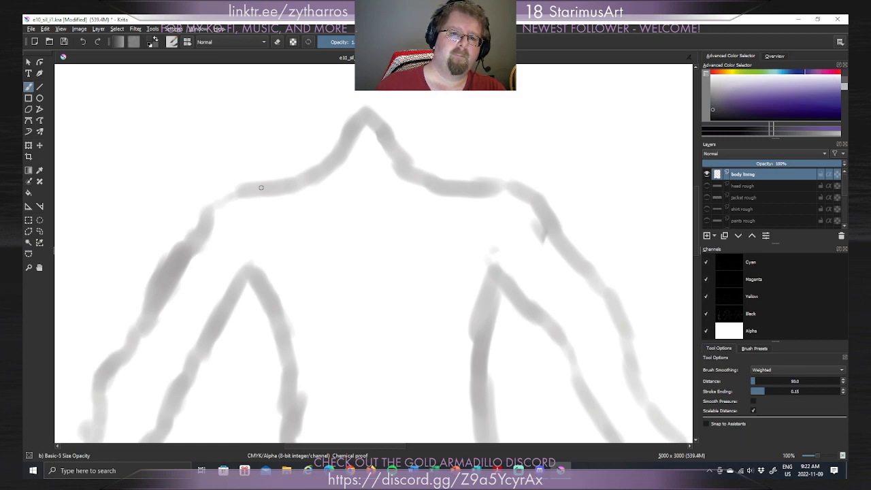
Ink the left slope from the shoulder to the neck tip in one curved stroke along the rough sketch's upper edge.
{"action": "mouse_move", "coordinate": [239, 193]}
{"action": "left_mouse_down"}
{"action": "mouse_move", "coordinate": [282, 188]}
{"action": "mouse_move", "coordinate": [349, 149]}
{"action": "mouse_move", "coordinate": [368, 122]}
{"action": "left_mouse_up"}
{"action": "key", "text": "ctrl+z"}
{"action": "mouse_move", "coordinate": [238, 192]}
{"action": "left_mouse_down"}
{"action": "mouse_move", "coordinate": [335, 160]}
{"action": "mouse_move", "coordinate": [365, 120]}
{"action": "mouse_move", "coordinate": [400, 170]}
{"action": "left_mouse_up"}
{"action": "key", "text": "ctrl+z"}
{"action": "key", "text": "ctrl+z"}
{"action": "mouse_move", "coordinate": [241, 189]}
{"action": "left_mouse_down"}
{"action": "mouse_move", "coordinate": [301, 175]}
{"action": "mouse_move", "coordinate": [376, 110]}
{"action": "left_mouse_up"}
{"action": "key", "text": "ctrl+z"}
{"action": "mouse_move", "coordinate": [241, 188]}
{"action": "left_mouse_down"}
{"action": "mouse_move", "coordinate": [288, 178]}
{"action": "mouse_move", "coordinate": [341, 138]}
{"action": "mouse_move", "coordinate": [366, 109]}
{"action": "left_mouse_up"}
{"action": "key", "text": "ctrl+z"}
{"action": "mouse_move", "coordinate": [241, 189]}
{"action": "left_mouse_down"}
{"action": "mouse_move", "coordinate": [290, 183]}
{"action": "mouse_move", "coordinate": [345, 144]}
{"action": "mouse_move", "coordinate": [373, 111]}
{"action": "left_mouse_up"}
{"action": "key", "text": "ctrl+z"}
{"action": "mouse_move", "coordinate": [238, 190]}
{"action": "left_mouse_down"}
{"action": "mouse_move", "coordinate": [282, 182]}
{"action": "mouse_move", "coordinate": [380, 109]}
{"action": "left_mouse_up"}
{"action": "key", "text": "ctrl+z"}
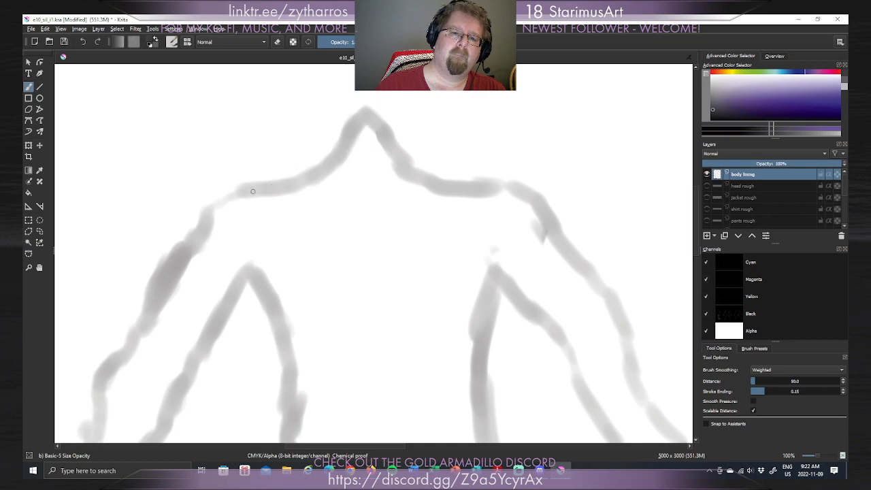
{"action": "mouse_move", "coordinate": [238, 190]}
{"action": "left_mouse_down"}
{"action": "mouse_move", "coordinate": [302, 175]}
{"action": "mouse_move", "coordinate": [371, 112]}
{"action": "left_mouse_up"}
{"action": "key", "text": "ctrl+z"}
{"action": "mouse_move", "coordinate": [242, 190]}
{"action": "left_mouse_down"}
{"action": "mouse_move", "coordinate": [323, 160]}
{"action": "mouse_move", "coordinate": [368, 110]}
{"action": "left_mouse_up"}
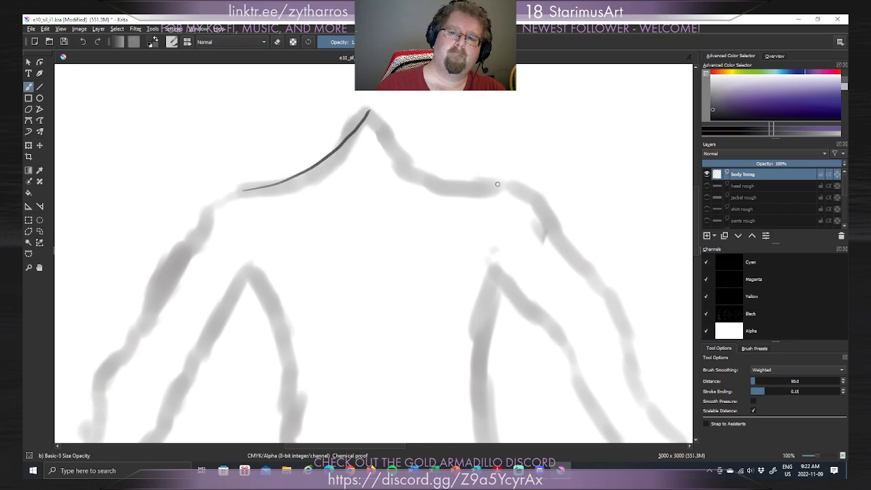
Try to ink the right slope between the neck tip and the right shoulder in one continuous stroke.
{"action": "mouse_move", "coordinate": [515, 182]}
{"action": "left_mouse_down"}
{"action": "mouse_move", "coordinate": [436, 183]}
{"action": "mouse_move", "coordinate": [402, 168]}
{"action": "left_mouse_up"}
{"action": "key", "text": "ctrl+z"}
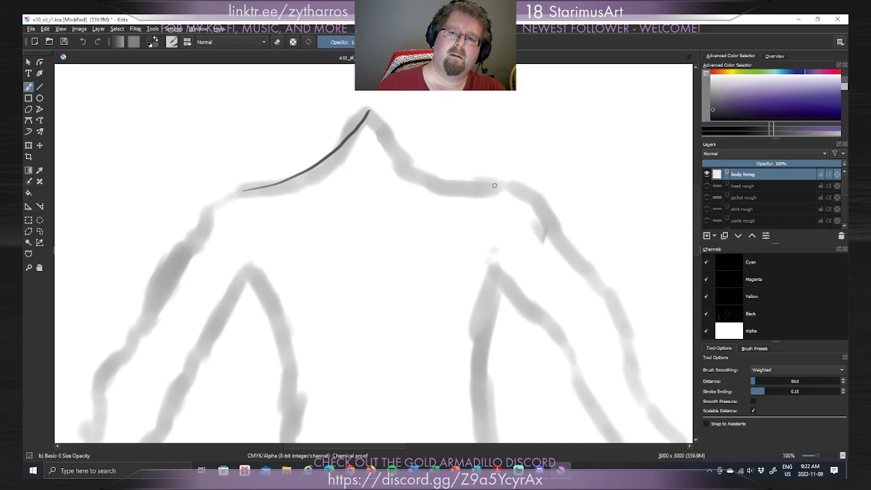
{"action": "mouse_move", "coordinate": [495, 185]}
{"action": "left_mouse_down"}
{"action": "mouse_move", "coordinate": [437, 179]}
{"action": "mouse_move", "coordinate": [404, 163]}
{"action": "mouse_move", "coordinate": [382, 138]}
{"action": "mouse_move", "coordinate": [371, 110]}
{"action": "left_mouse_up"}
{"action": "key", "text": "ctrl+z"}
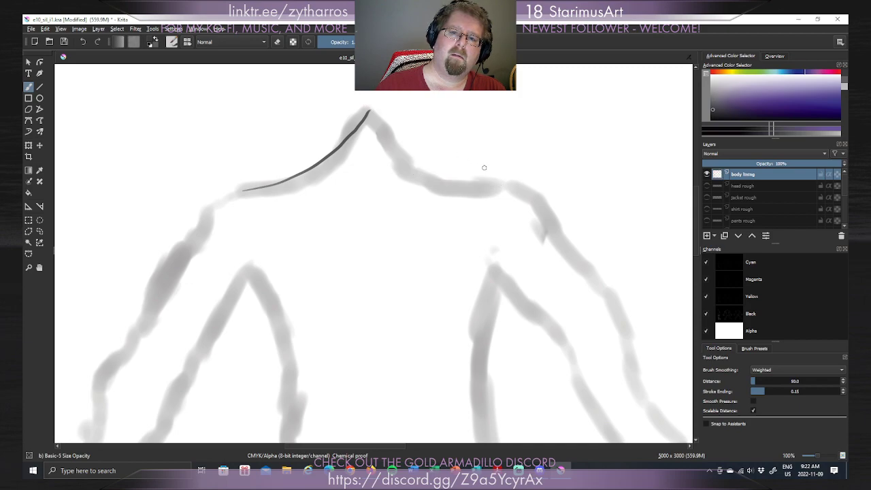
{"action": "mouse_move", "coordinate": [500, 185]}
{"action": "left_mouse_down"}
{"action": "mouse_move", "coordinate": [443, 181]}
{"action": "mouse_move", "coordinate": [386, 154]}
{"action": "mouse_move", "coordinate": [372, 112]}
{"action": "left_mouse_up"}
{"action": "key", "text": "ctrl+z"}
{"action": "mouse_move", "coordinate": [502, 182]}
{"action": "left_mouse_down"}
{"action": "mouse_move", "coordinate": [440, 174]}
{"action": "mouse_move", "coordinate": [394, 153]}
{"action": "mouse_move", "coordinate": [373, 108]}
{"action": "left_mouse_up"}
{"action": "key", "text": "ctrl+z"}
{"action": "mouse_move", "coordinate": [505, 181]}
{"action": "left_mouse_down"}
{"action": "mouse_move", "coordinate": [457, 180]}
{"action": "mouse_move", "coordinate": [387, 149]}
{"action": "mouse_move", "coordinate": [370, 112]}
{"action": "mouse_move", "coordinate": [379, 141]}
{"action": "mouse_move", "coordinate": [443, 167]}
{"action": "mouse_move", "coordinate": [508, 175]}
{"action": "left_mouse_up"}
{"action": "key", "text": "ctrl+z"}
{"action": "key", "text": "ctrl+z"}
{"action": "mouse_move", "coordinate": [369, 112]}
{"action": "left_mouse_down"}
{"action": "mouse_move", "coordinate": [394, 153]}
{"action": "mouse_move", "coordinate": [460, 182]}
{"action": "mouse_move", "coordinate": [522, 185]}
{"action": "left_mouse_up"}
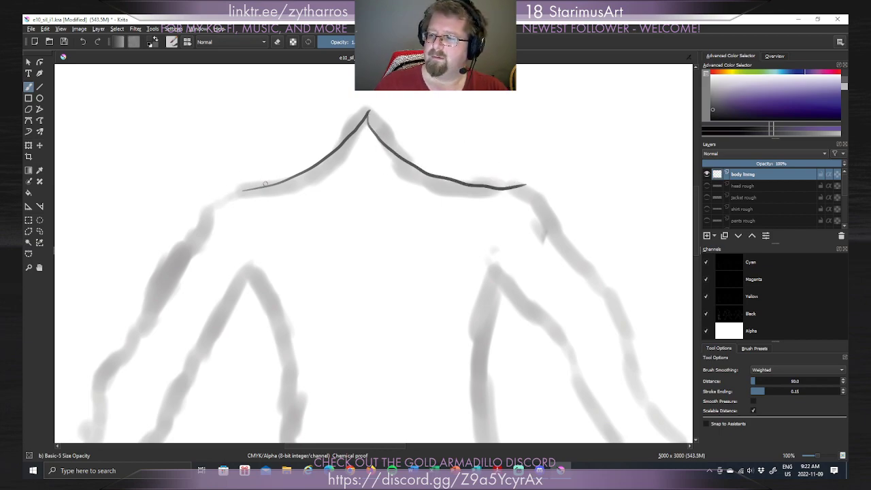
Try to ink the left shoulder curve from the slope's end, and undo it along with the right slope line.
{"action": "left_click_drag", "start_coordinate": [238, 191], "coordinate": [206, 213]}
{"action": "key", "text": "ctrl+z"}
{"action": "mouse_move", "coordinate": [242, 191]}
{"action": "left_mouse_down"}
{"action": "mouse_move", "coordinate": [212, 209]}
{"action": "mouse_move", "coordinate": [204, 233]}
{"action": "left_mouse_up"}
{"action": "key", "text": "ctrl+z"}
{"action": "mouse_move", "coordinate": [245, 191]}
{"action": "left_mouse_down"}
{"action": "mouse_move", "coordinate": [218, 203]}
{"action": "mouse_move", "coordinate": [206, 227]}
{"action": "left_mouse_up"}
{"action": "key", "text": "ctrl+z"}
{"action": "mouse_move", "coordinate": [247, 190]}
{"action": "left_mouse_down"}
{"action": "mouse_move", "coordinate": [224, 203]}
{"action": "mouse_move", "coordinate": [211, 227]}
{"action": "left_mouse_up"}
{"action": "key", "text": "ctrl+z"}
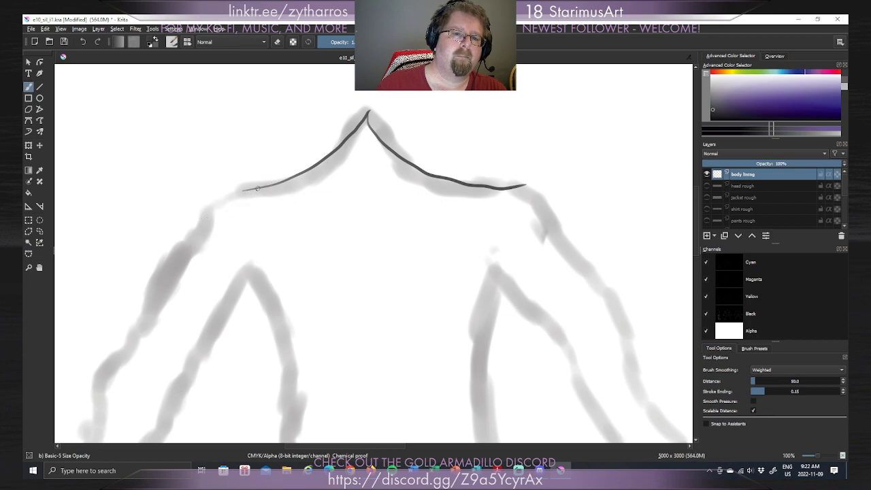
{"action": "mouse_move", "coordinate": [251, 190]}
{"action": "left_mouse_down"}
{"action": "mouse_move", "coordinate": [228, 198]}
{"action": "mouse_move", "coordinate": [202, 229]}
{"action": "left_mouse_up"}
{"action": "key", "text": "ctrl+z"}
{"action": "mouse_move", "coordinate": [246, 191]}
{"action": "left_mouse_down"}
{"action": "mouse_move", "coordinate": [208, 210]}
{"action": "mouse_move", "coordinate": [201, 232]}
{"action": "left_mouse_up"}
{"action": "key", "text": "ctrl+z"}
{"action": "left_click_drag", "start_coordinate": [245, 190], "coordinate": [201, 229]}
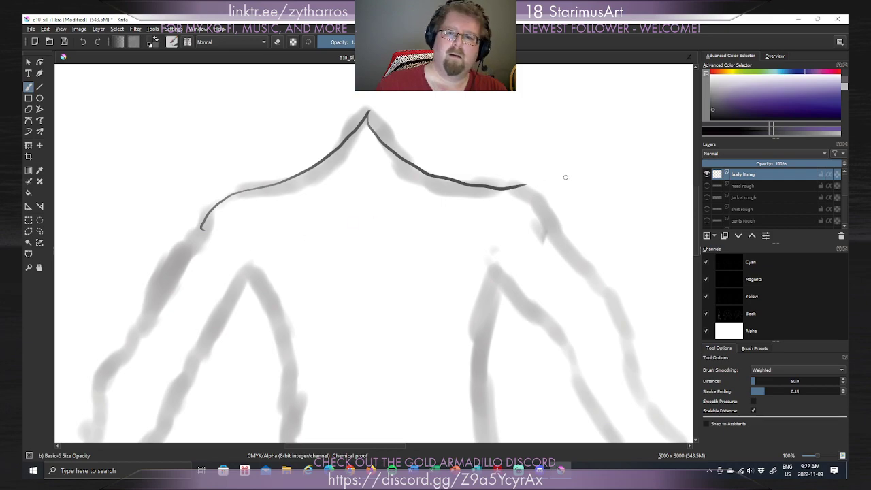
{"action": "key", "text": "ctrl+z"}
{"action": "key", "text": "ctrl+z"}
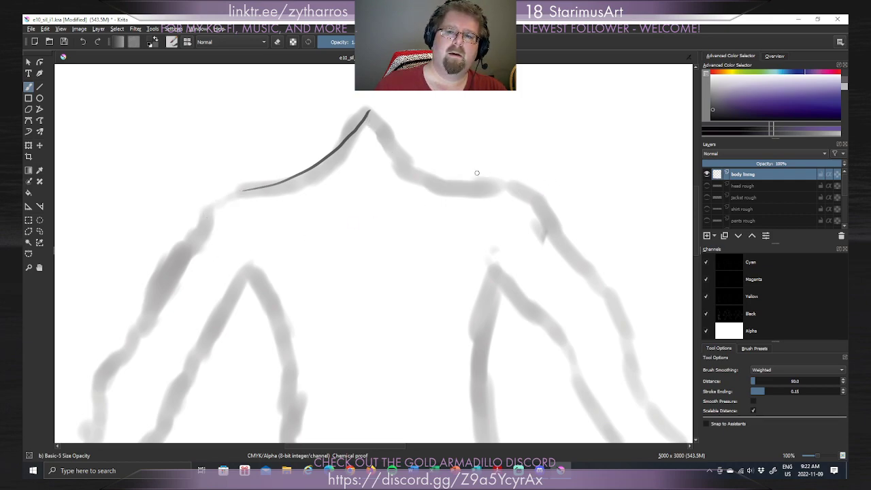
Ink the right neck slope through the rough sketch and continue the line over the right shoulder toward the upper arm.
{"action": "mouse_move", "coordinate": [502, 185]}
{"action": "left_mouse_down"}
{"action": "mouse_move", "coordinate": [459, 188]}
{"action": "mouse_move", "coordinate": [414, 172]}
{"action": "mouse_move", "coordinate": [366, 110]}
{"action": "left_mouse_up"}
{"action": "mouse_move", "coordinate": [502, 185]}
{"action": "left_mouse_down"}
{"action": "mouse_move", "coordinate": [536, 193]}
{"action": "mouse_move", "coordinate": [504, 184]}
{"action": "mouse_move", "coordinate": [542, 200]}
{"action": "left_mouse_up"}
{"action": "key", "text": "ctrl+z"}
{"action": "key", "text": "ctrl+z"}
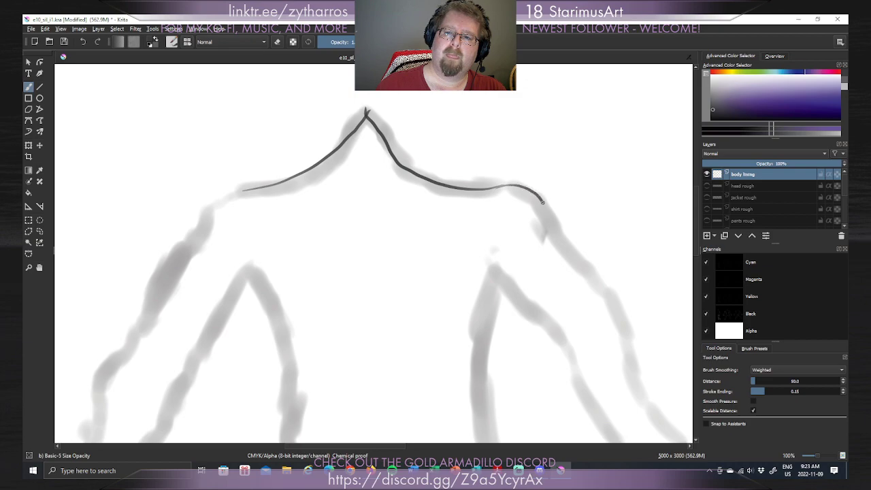
{"action": "key", "text": "ctrl+z"}
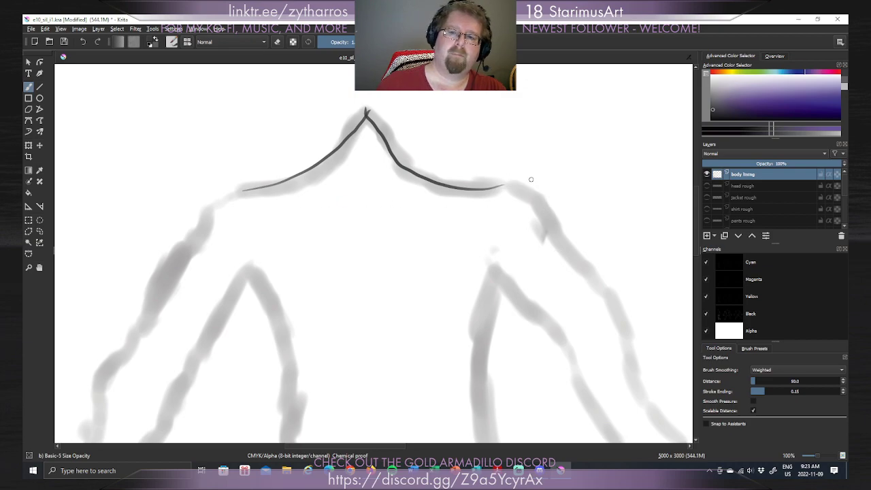
{"action": "mouse_move", "coordinate": [502, 185]}
{"action": "left_mouse_down"}
{"action": "mouse_move", "coordinate": [523, 185]}
{"action": "mouse_move", "coordinate": [545, 206]}
{"action": "left_mouse_up"}
{"action": "key", "text": "ctrl+z"}
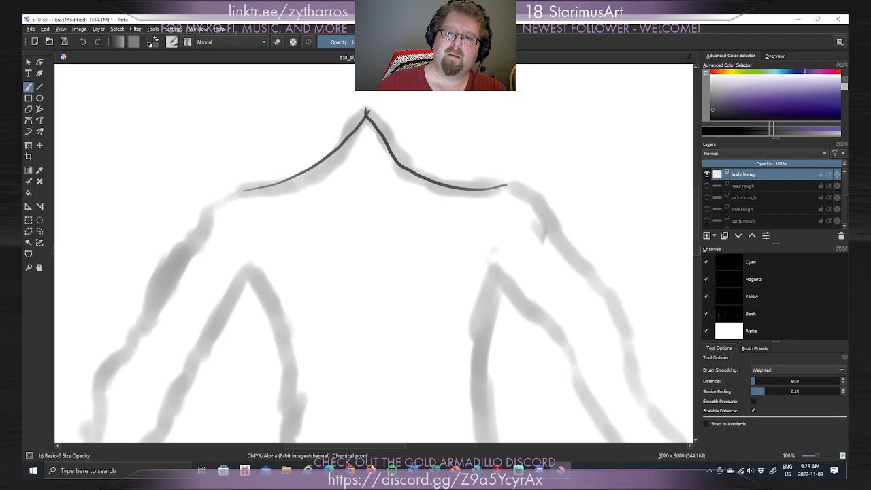
{"action": "mouse_move", "coordinate": [502, 185]}
{"action": "left_mouse_down"}
{"action": "mouse_move", "coordinate": [528, 189]}
{"action": "mouse_move", "coordinate": [555, 214]}
{"action": "left_mouse_up"}
{"action": "key", "text": "ctrl+z"}
{"action": "left_click_drag", "start_coordinate": [513, 185], "coordinate": [559, 221]}
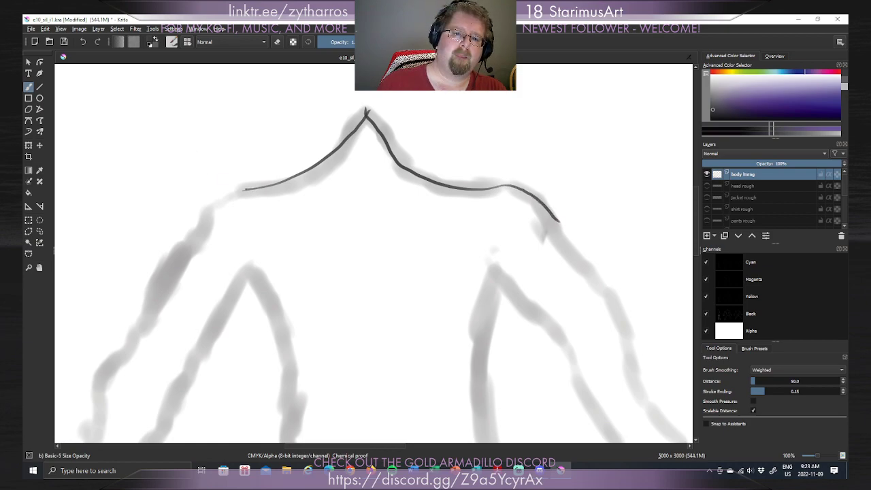
Ink the left shoulder curve from the slope's outer end and erase the overshooting line ends at the neck tip.
{"action": "left_click_drag", "start_coordinate": [242, 190], "coordinate": [201, 211]}
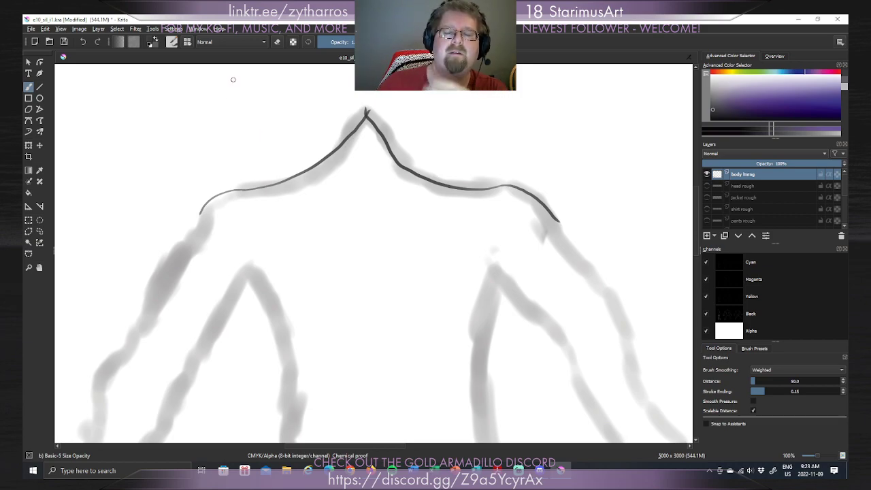
{"action": "key", "text": "e"}
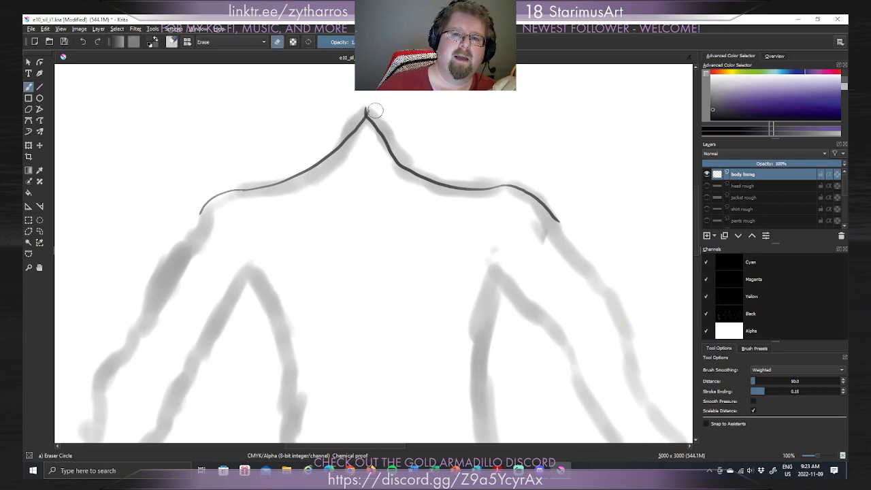
{"action": "mouse_move", "coordinate": [366, 100]}
{"action": "left_mouse_down"}
{"action": "mouse_move", "coordinate": [356, 98]}
{"action": "mouse_move", "coordinate": [357, 115]}
{"action": "left_mouse_up"}
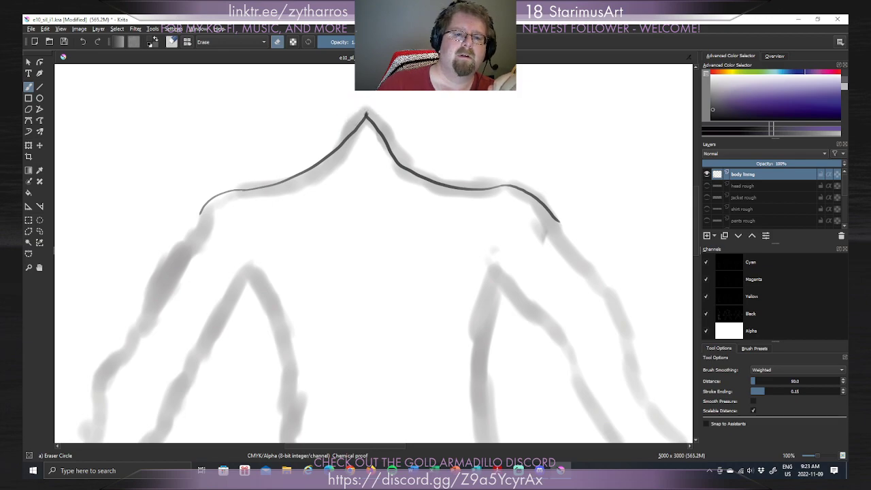
{"action": "key", "text": "e"}
Try to ink the left upper arm's outer outline in one stroke up to the shoulder line's end.
{"action": "left_click_drag", "start_coordinate": [392, 447], "coordinate": [366, 446]}
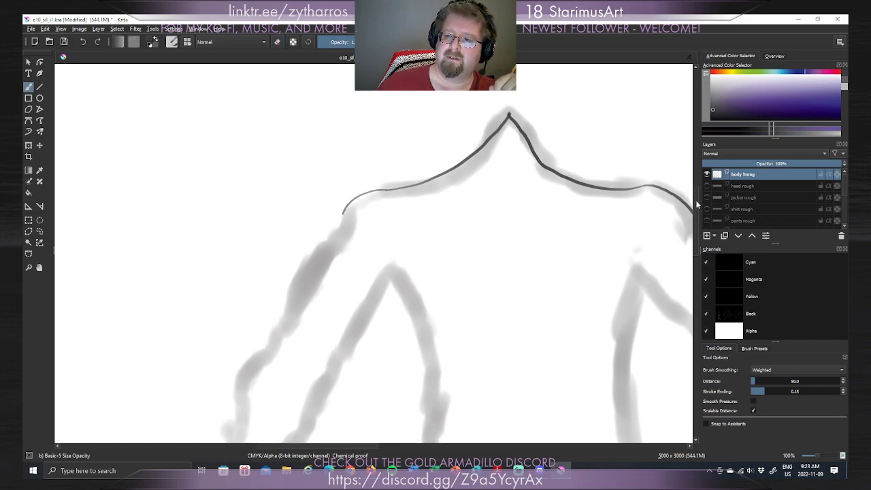
{"action": "left_click_drag", "start_coordinate": [700, 204], "coordinate": [697, 220]}
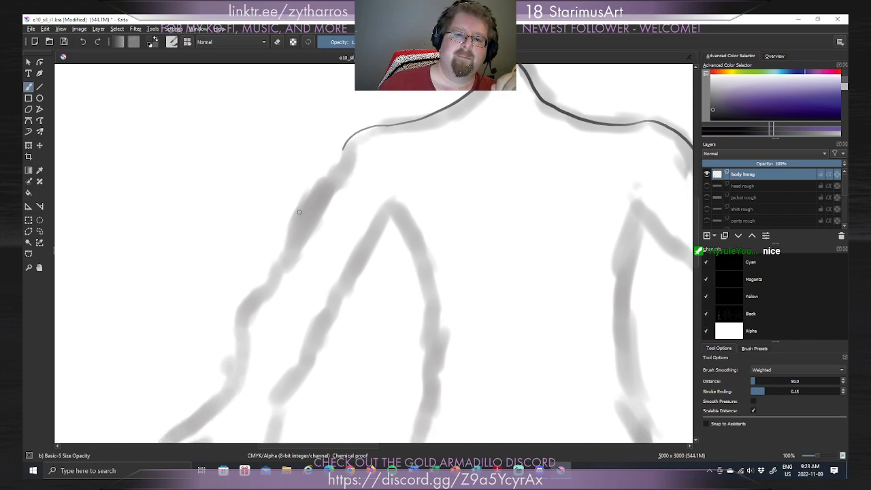
{"action": "left_click_drag", "start_coordinate": [291, 245], "coordinate": [339, 141]}
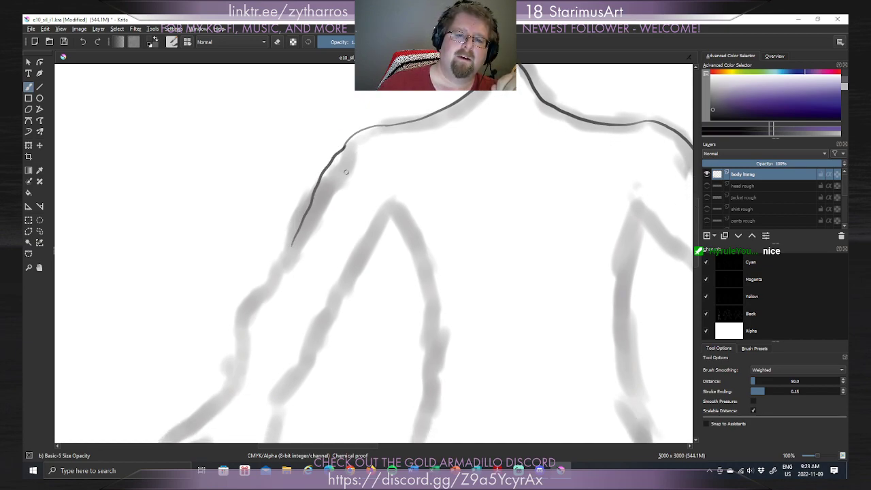
{"action": "key", "text": "ctrl+z"}
{"action": "left_click_drag", "start_coordinate": [291, 245], "coordinate": [348, 143]}
{"action": "key", "text": "ctrl+z"}
{"action": "left_click_drag", "start_coordinate": [291, 244], "coordinate": [357, 134]}
{"action": "key", "text": "ctrl+z"}
{"action": "left_click_drag", "start_coordinate": [294, 241], "coordinate": [348, 142]}
{"action": "key", "text": "ctrl+z"}
{"action": "left_click_drag", "start_coordinate": [292, 238], "coordinate": [349, 141]}
{"action": "key", "text": "ctrl+z"}
{"action": "left_click_drag", "start_coordinate": [294, 238], "coordinate": [348, 144]}
{"action": "key", "text": "ctrl+z"}
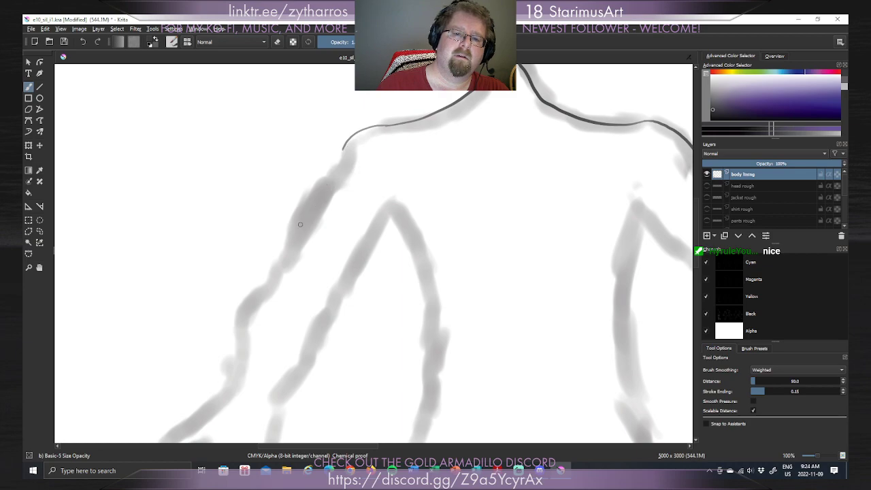
Extend the left shoulder line's end slightly downward and ink the upper arm's outer edge as a curved stroke toward it.
{"action": "left_click_drag", "start_coordinate": [293, 237], "coordinate": [308, 211]}
{"action": "key", "text": "ctrl+z"}
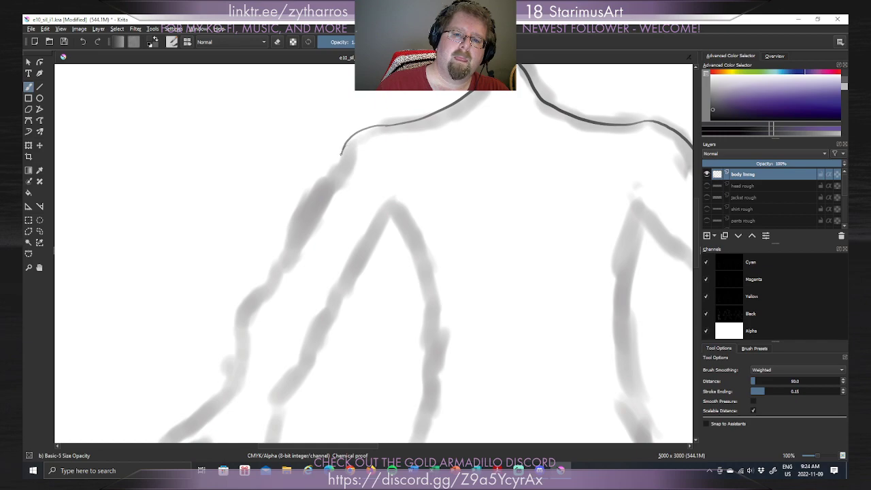
{"action": "left_click_drag", "start_coordinate": [291, 232], "coordinate": [340, 154]}
{"action": "key", "text": "ctrl+z"}
{"action": "left_click_drag", "start_coordinate": [291, 228], "coordinate": [340, 152]}
{"action": "key", "text": "ctrl+z"}
{"action": "left_click_drag", "start_coordinate": [298, 223], "coordinate": [344, 153]}
{"action": "key", "text": "ctrl+z"}
{"action": "left_click_drag", "start_coordinate": [294, 226], "coordinate": [338, 166]}
{"action": "key", "text": "ctrl+z"}
{"action": "left_click", "coordinate": [294, 238]}
{"action": "key", "text": "ctrl+z"}
{"action": "left_click_drag", "start_coordinate": [292, 235], "coordinate": [352, 158]}
{"action": "key", "text": "ctrl+z"}
{"action": "left_click_drag", "start_coordinate": [294, 235], "coordinate": [348, 159]}
{"action": "key", "text": "ctrl+z"}
{"action": "left_click_drag", "start_coordinate": [289, 238], "coordinate": [343, 157]}
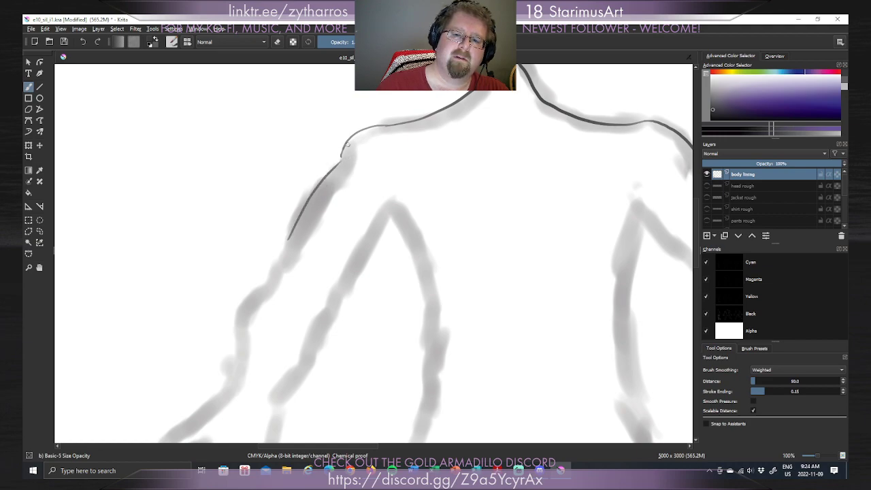
Ink the inner edge of the left upper arm with a short stroke rising to the armpit peak.
{"action": "left_click_drag", "start_coordinate": [351, 274], "coordinate": [400, 208]}
{"action": "key", "text": "ctrl+z"}
{"action": "left_click_drag", "start_coordinate": [358, 270], "coordinate": [398, 207]}
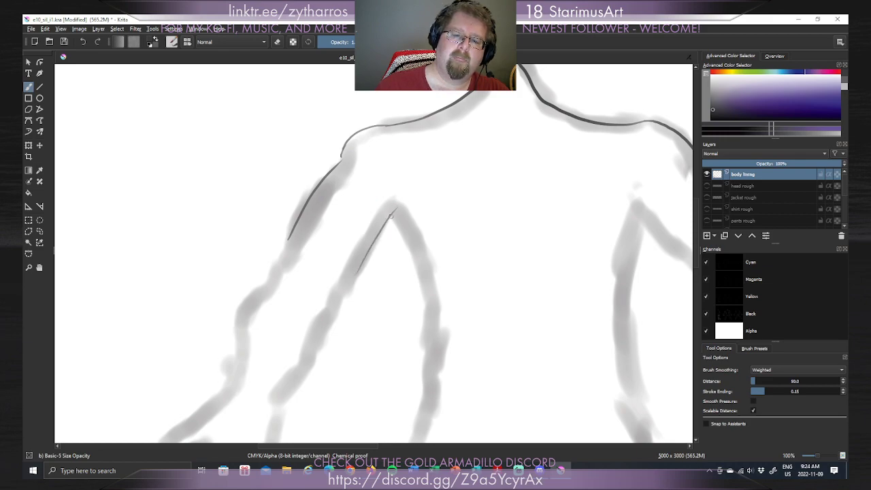
Undo both left upper arm edge strokes and re-ink the outer edge as a curved stroke meeting the shoulder line's end.
{"action": "key", "text": "ctrl+z"}
{"action": "key", "text": "ctrl+z"}
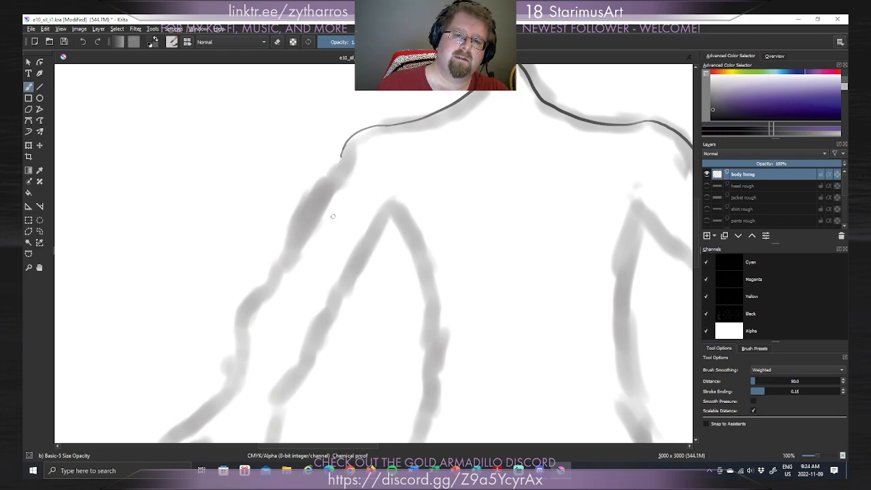
{"action": "left_click_drag", "start_coordinate": [294, 238], "coordinate": [349, 156]}
{"action": "key", "text": "ctrl+z"}
{"action": "left_click_drag", "start_coordinate": [287, 237], "coordinate": [342, 155]}
{"action": "key", "text": "ctrl+z"}
{"action": "left_click_drag", "start_coordinate": [292, 242], "coordinate": [352, 156]}
{"action": "key", "text": "ctrl+z"}
{"action": "left_click_drag", "start_coordinate": [290, 235], "coordinate": [346, 154]}
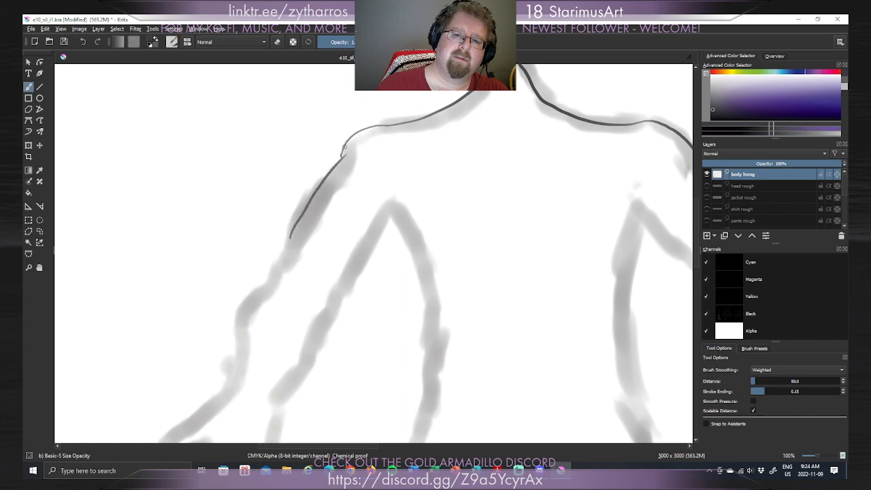
Re-ink the left upper arm's inner edge as a short curved stroke ending just past the armpit peak.
{"action": "left_click_drag", "start_coordinate": [354, 270], "coordinate": [398, 205]}
{"action": "key", "text": "ctrl+z"}
{"action": "left_click_drag", "start_coordinate": [356, 272], "coordinate": [399, 199]}
{"action": "key", "text": "ctrl+z"}
{"action": "left_click_drag", "start_coordinate": [358, 269], "coordinate": [401, 198]}
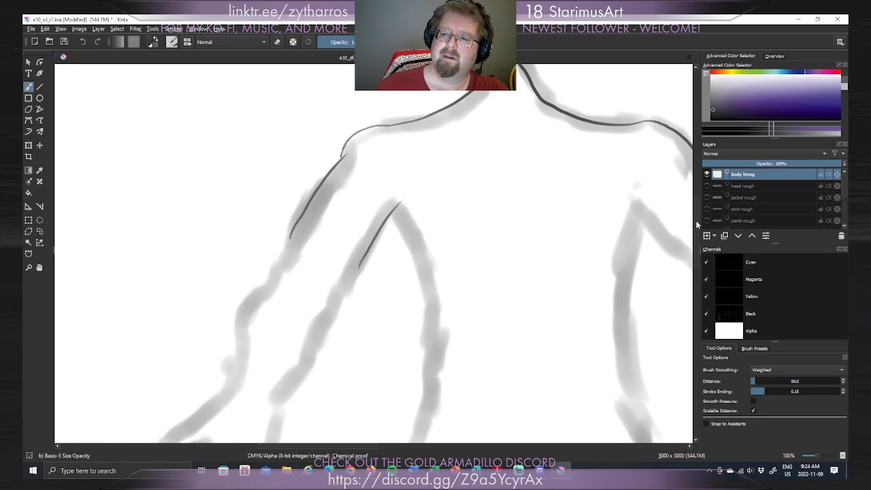
Ink the left forearm's outer and inner edges, continuing both upper arm lines over the rough down to the wrist.
{"action": "scroll", "coordinate": [691, 242], "scroll_direction": "down", "scroll_amount": 3}
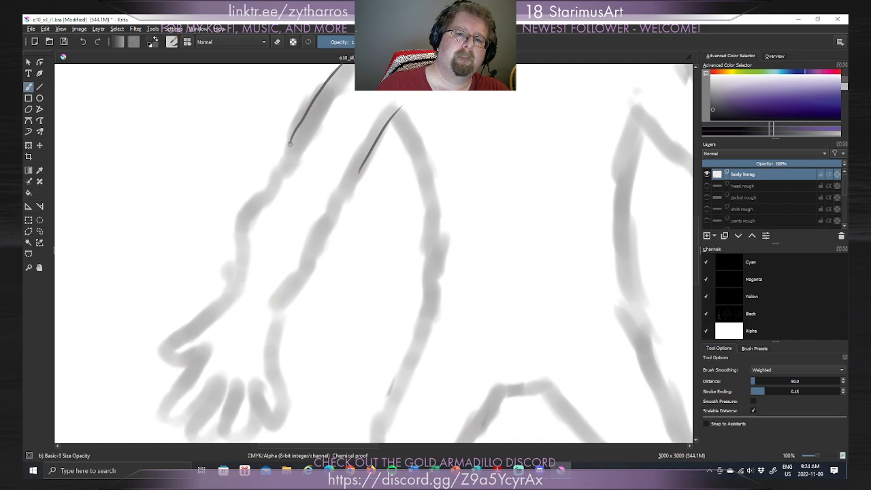
{"action": "mouse_move", "coordinate": [286, 148]}
{"action": "left_mouse_down"}
{"action": "mouse_move", "coordinate": [261, 194]}
{"action": "mouse_move", "coordinate": [246, 278]}
{"action": "left_mouse_up"}
{"action": "key", "text": "ctrl+z"}
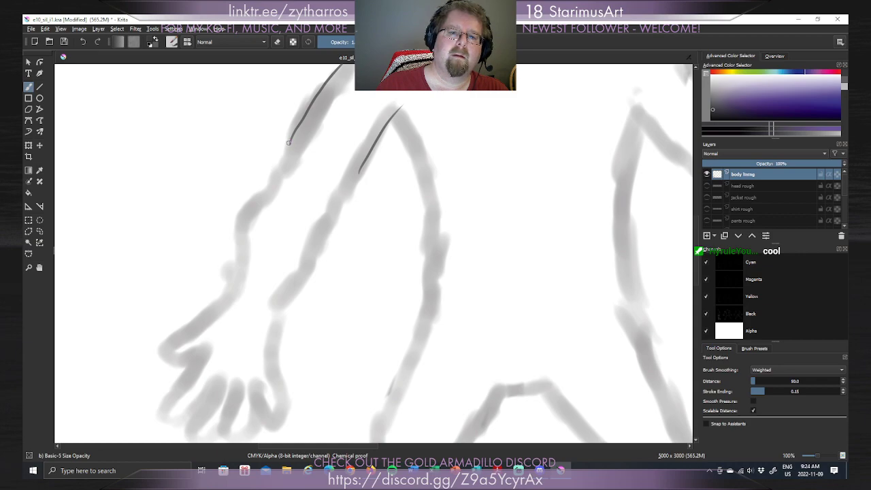
{"action": "left_click_drag", "start_coordinate": [287, 148], "coordinate": [241, 236]}
{"action": "key", "text": "ctrl+z"}
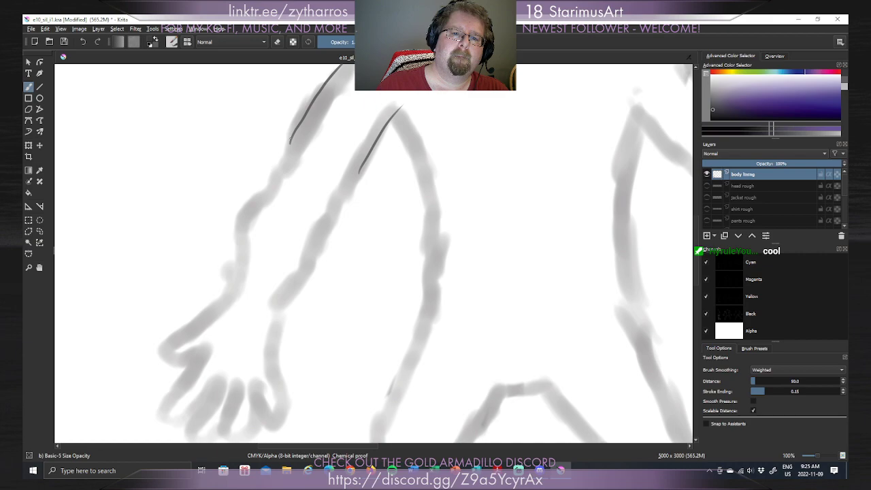
{"action": "mouse_move", "coordinate": [280, 153]}
{"action": "left_mouse_down"}
{"action": "mouse_move", "coordinate": [262, 185]}
{"action": "mouse_move", "coordinate": [242, 290]}
{"action": "left_mouse_up"}
{"action": "key", "text": "ctrl+z"}
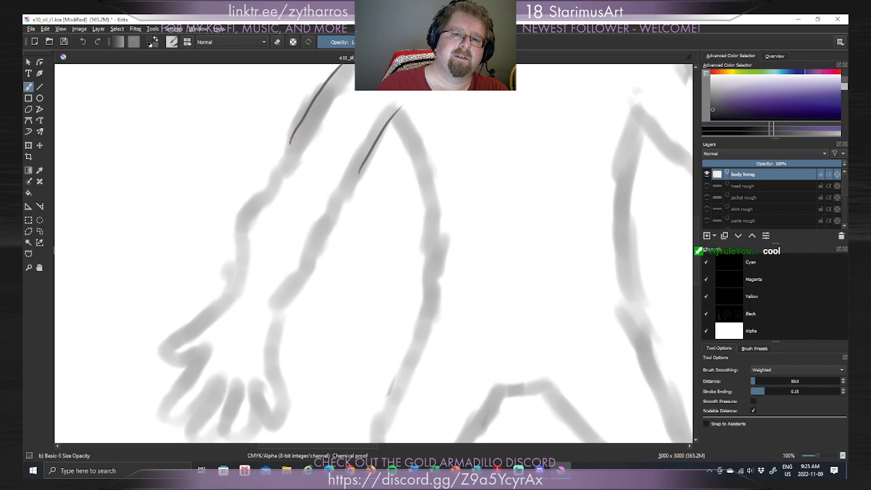
{"action": "left_click_drag", "start_coordinate": [285, 149], "coordinate": [266, 184]}
{"action": "key", "text": "ctrl+z"}
{"action": "mouse_move", "coordinate": [288, 146]}
{"action": "left_mouse_down"}
{"action": "mouse_move", "coordinate": [251, 205]}
{"action": "mouse_move", "coordinate": [227, 291]}
{"action": "left_mouse_up"}
{"action": "key", "text": "ctrl+z"}
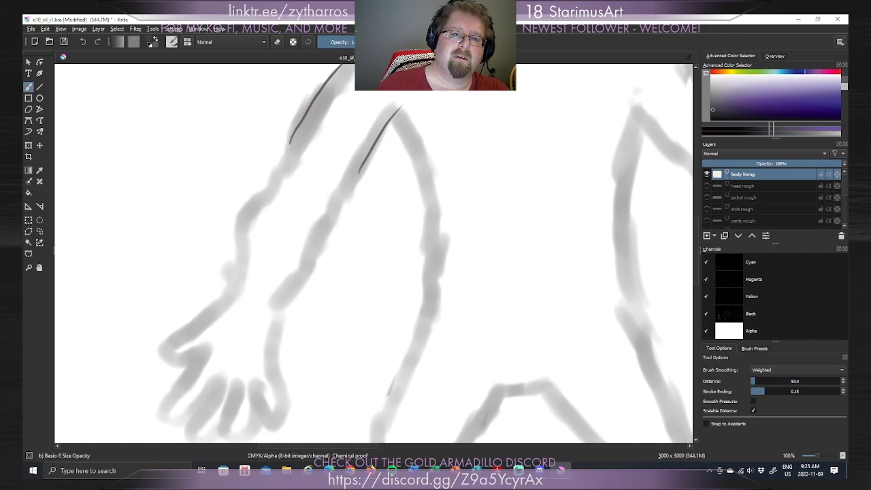
{"action": "key", "text": "ctrl+z"}
{"action": "left_click_drag", "start_coordinate": [289, 146], "coordinate": [275, 178]}
{"action": "key", "text": "ctrl+z"}
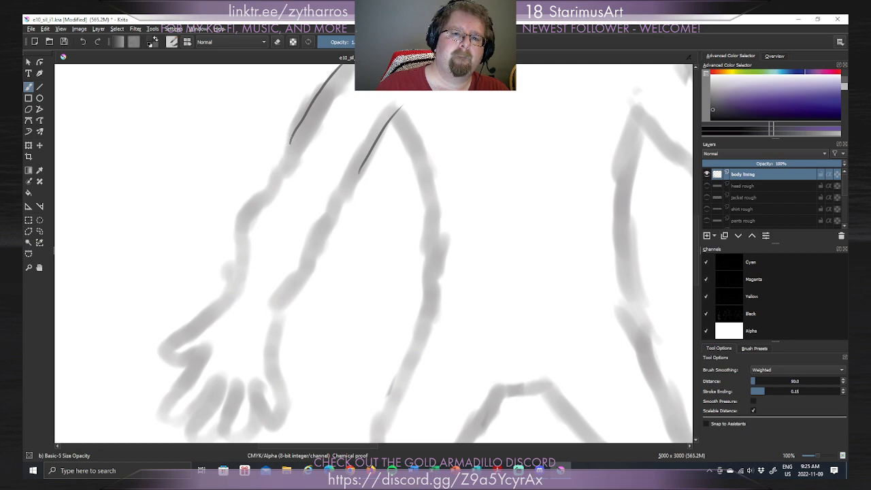
{"action": "mouse_move", "coordinate": [287, 146]}
{"action": "left_mouse_down"}
{"action": "mouse_move", "coordinate": [257, 196]}
{"action": "mouse_move", "coordinate": [227, 295]}
{"action": "left_mouse_up"}
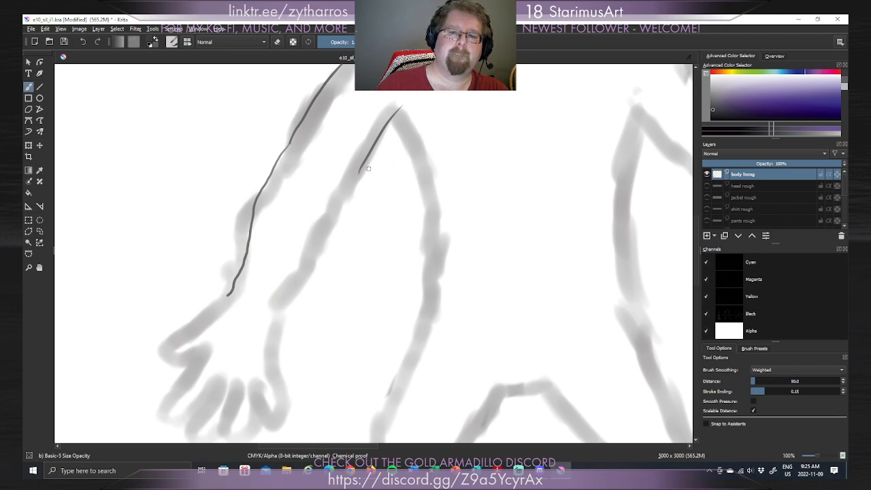
{"action": "mouse_move", "coordinate": [354, 180]}
{"action": "left_mouse_down"}
{"action": "mouse_move", "coordinate": [339, 224]}
{"action": "mouse_move", "coordinate": [276, 308]}
{"action": "left_mouse_up"}
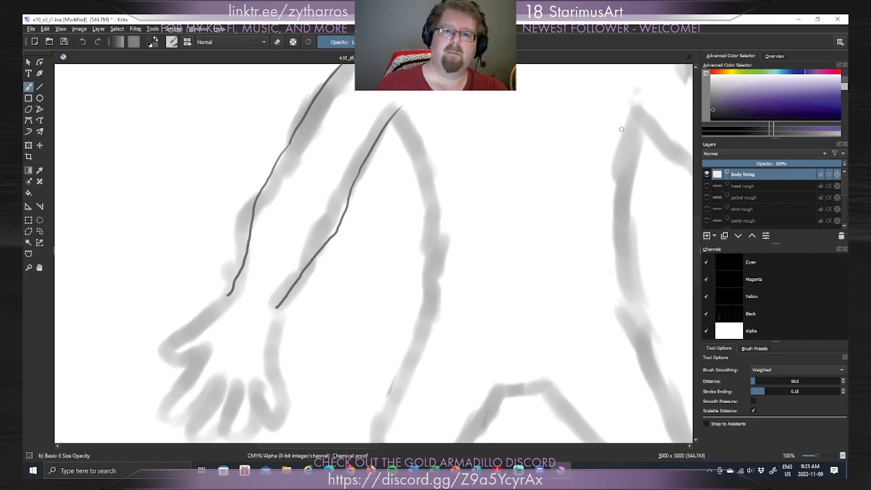
Ink the left thumb, running from the outer wrist to a narrow rounded tip and curving back toward the palm.
{"action": "scroll", "coordinate": [697, 226], "scroll_direction": "up", "scroll_amount": 1}
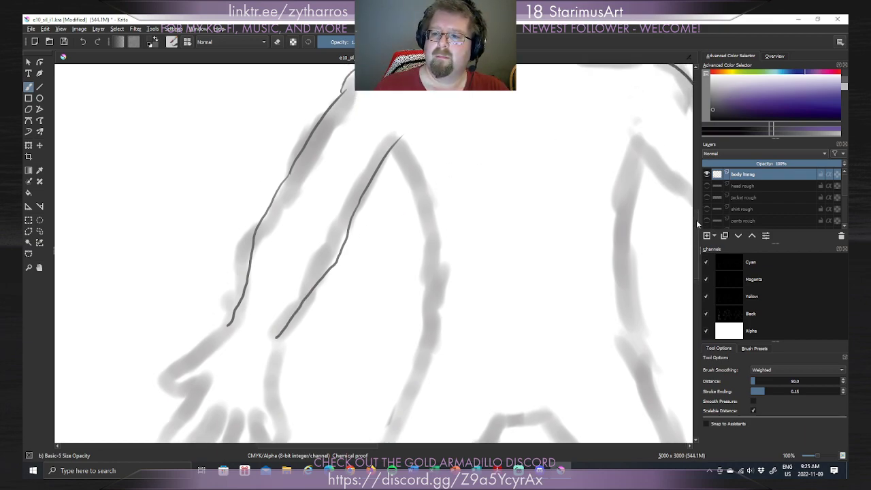
{"action": "scroll", "coordinate": [697, 226], "scroll_direction": "up", "scroll_amount": 6}
{"action": "scroll", "coordinate": [696, 239], "scroll_direction": "down", "scroll_amount": 9}
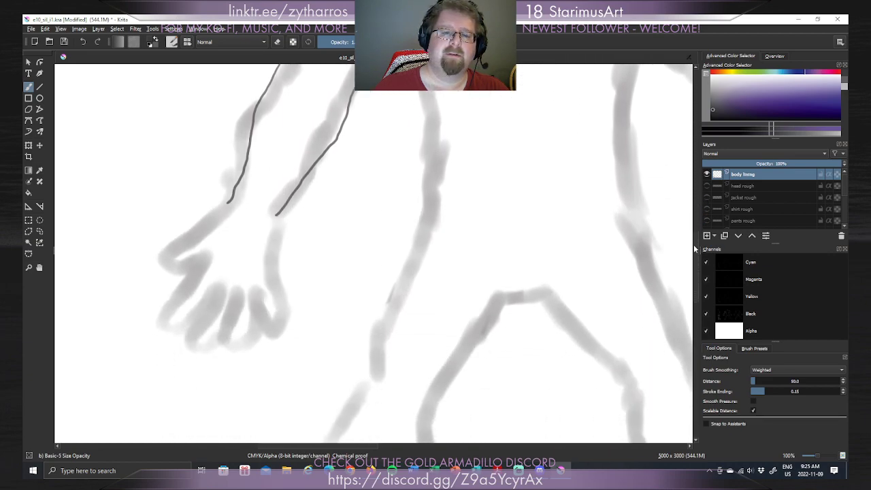
{"action": "scroll", "coordinate": [696, 249], "scroll_direction": "down", "scroll_amount": 1}
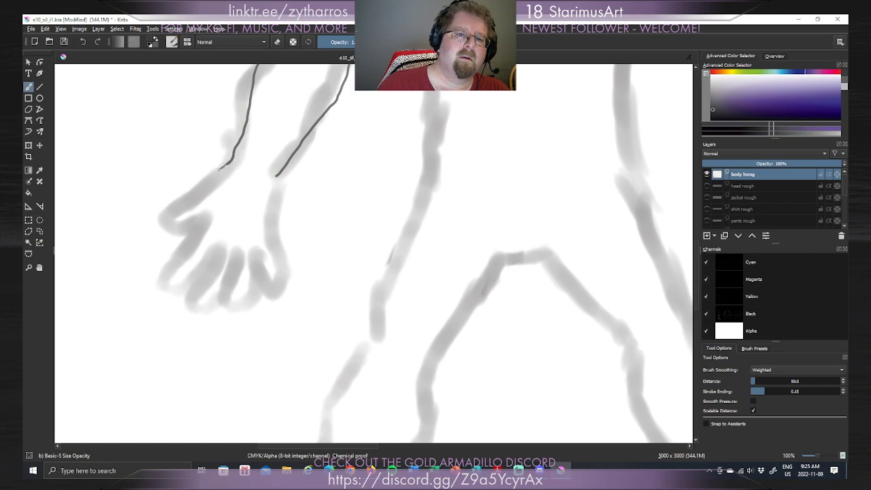
{"action": "mouse_move", "coordinate": [229, 162]}
{"action": "left_mouse_down"}
{"action": "mouse_move", "coordinate": [158, 223]}
{"action": "mouse_move", "coordinate": [192, 227]}
{"action": "left_mouse_up"}
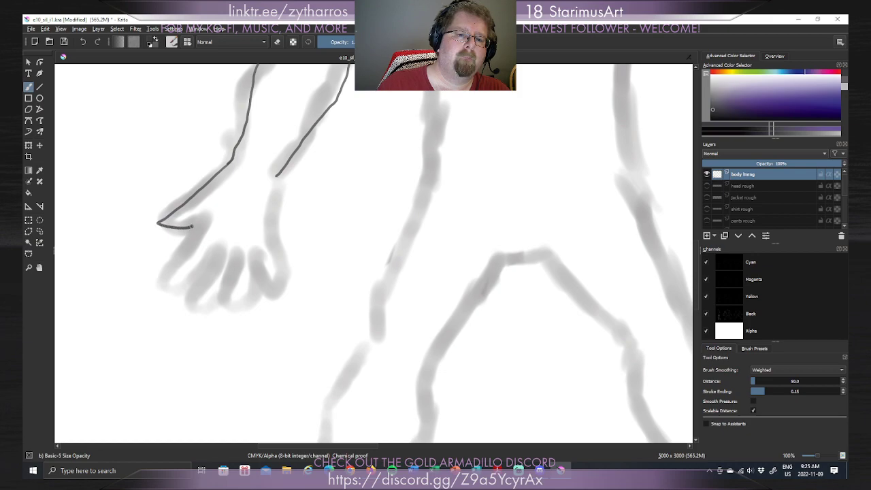
{"action": "key", "text": "ctrl+z"}
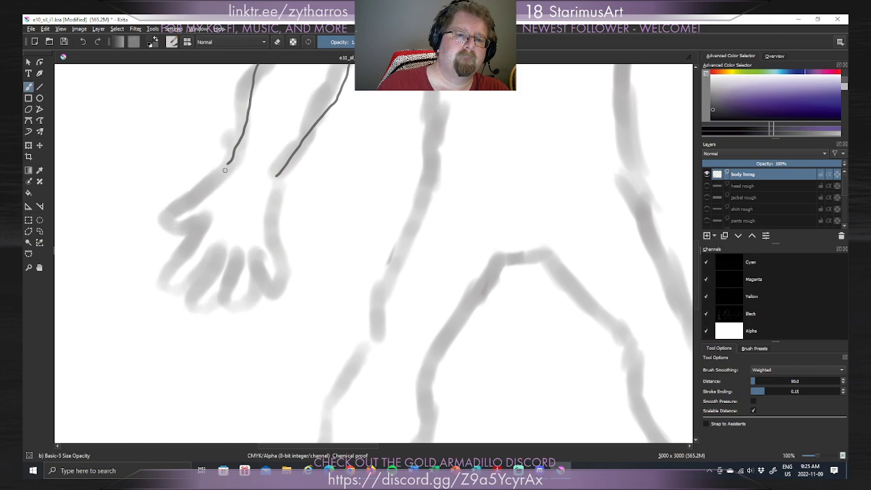
{"action": "mouse_move", "coordinate": [229, 162]}
{"action": "left_mouse_down"}
{"action": "mouse_move", "coordinate": [172, 201]}
{"action": "mouse_move", "coordinate": [198, 204]}
{"action": "left_mouse_up"}
{"action": "key", "text": "ctrl+z"}
{"action": "mouse_move", "coordinate": [230, 162]}
{"action": "left_mouse_down"}
{"action": "mouse_move", "coordinate": [171, 200]}
{"action": "mouse_move", "coordinate": [199, 200]}
{"action": "left_mouse_up"}
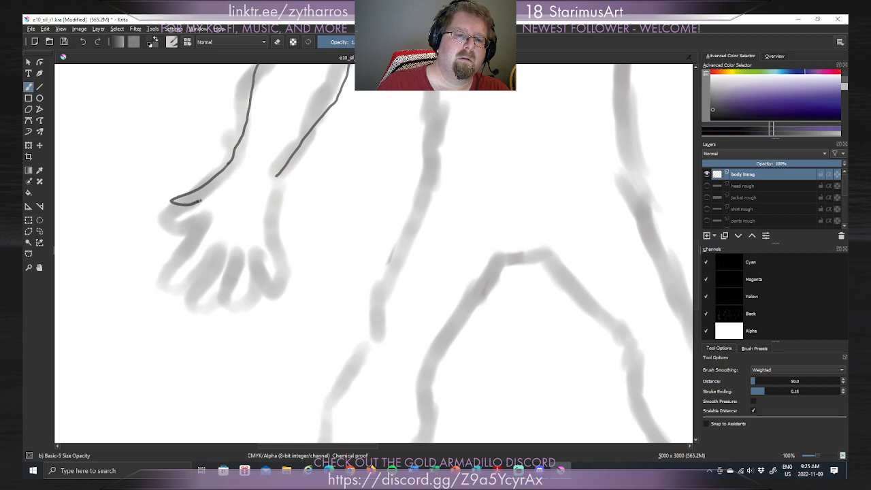
{"action": "key", "text": "ctrl+z"}
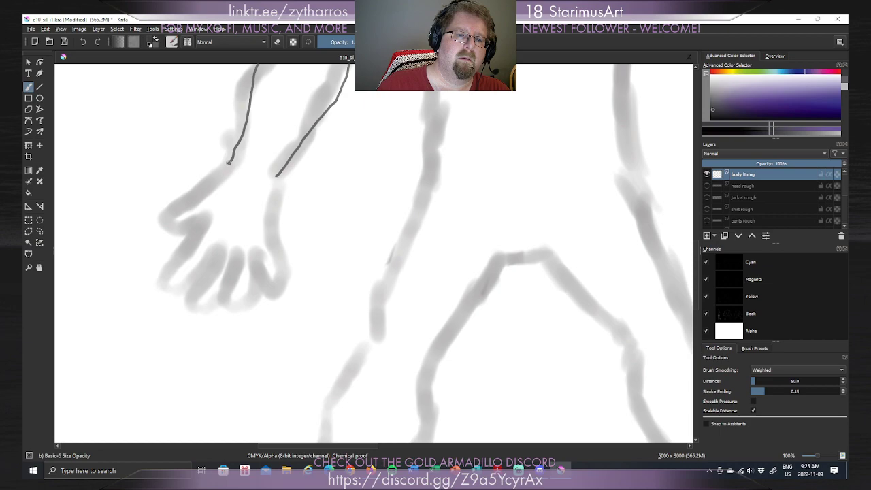
{"action": "left_click_drag", "start_coordinate": [228, 163], "coordinate": [200, 187]}
{"action": "key", "text": "ctrl+z"}
{"action": "left_click_drag", "start_coordinate": [228, 162], "coordinate": [176, 195]}
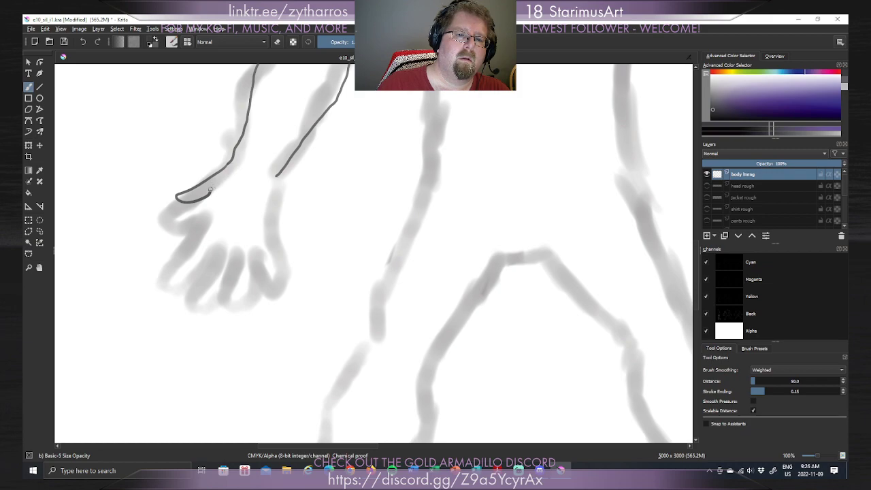
Ink the left index finger as a narrow loop from the thumb's base down to a rounded tip and back to the palm.
{"action": "mouse_move", "coordinate": [214, 196]}
{"action": "left_mouse_down"}
{"action": "mouse_move", "coordinate": [168, 253]}
{"action": "mouse_move", "coordinate": [184, 254]}
{"action": "mouse_move", "coordinate": [205, 225]}
{"action": "left_mouse_up"}
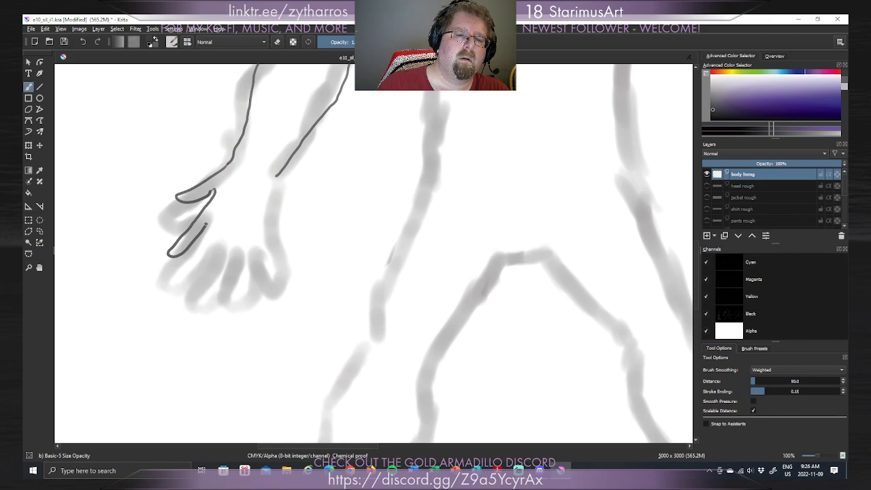
{"action": "key", "text": "ctrl+z"}
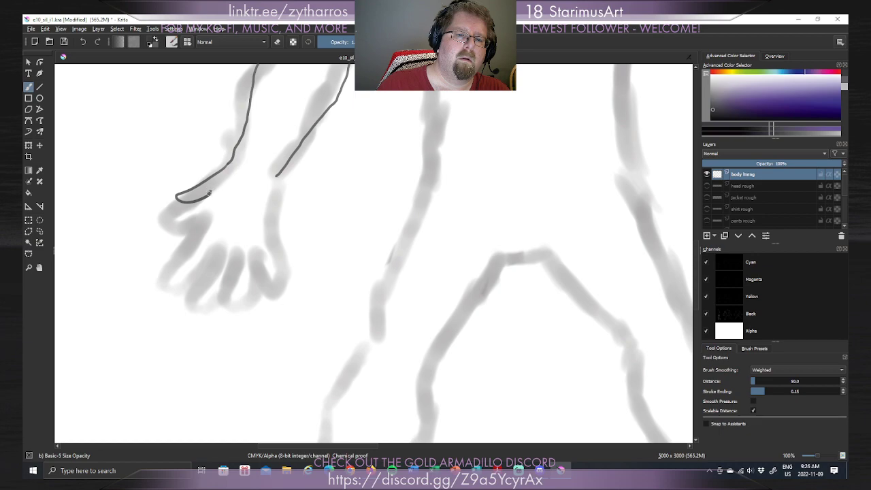
{"action": "mouse_move", "coordinate": [214, 190]}
{"action": "left_mouse_down"}
{"action": "mouse_move", "coordinate": [201, 220]}
{"action": "mouse_move", "coordinate": [176, 240]}
{"action": "mouse_move", "coordinate": [196, 237]}
{"action": "mouse_move", "coordinate": [217, 215]}
{"action": "left_mouse_up"}
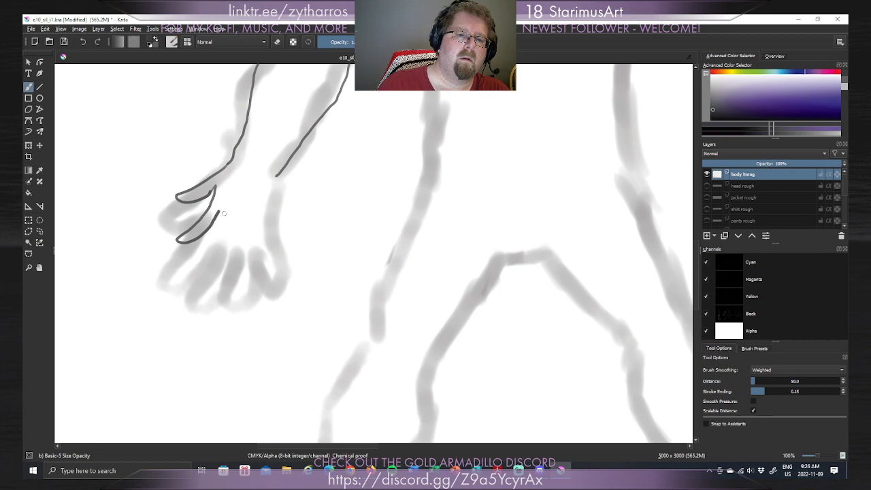
Try to ink the middle finger as a narrow loop beside the index finger and the hand's inner edge down from the wrist.
{"action": "left_click_drag", "start_coordinate": [218, 214], "coordinate": [206, 242]}
{"action": "key", "text": "ctrl+z"}
{"action": "mouse_move", "coordinate": [217, 212]}
{"action": "left_mouse_down"}
{"action": "mouse_move", "coordinate": [202, 254]}
{"action": "mouse_move", "coordinate": [218, 249]}
{"action": "mouse_move", "coordinate": [233, 212]}
{"action": "left_mouse_up"}
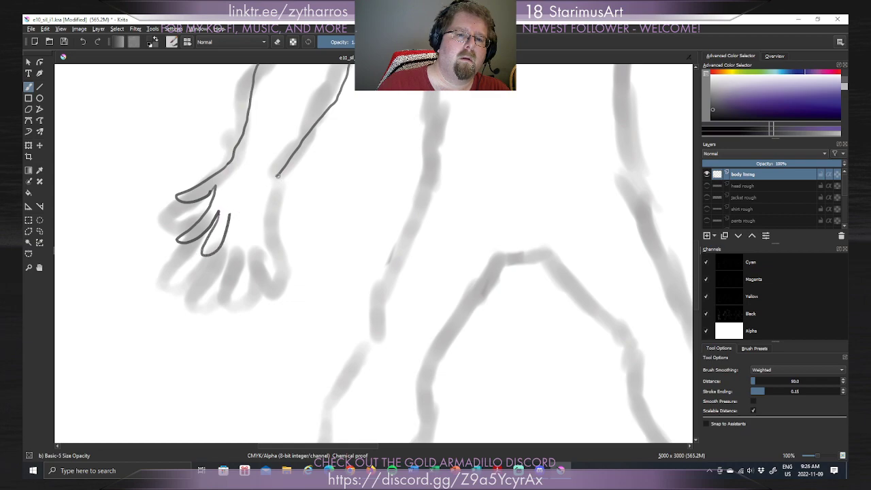
{"action": "mouse_move", "coordinate": [276, 177]}
{"action": "left_mouse_down"}
{"action": "mouse_move", "coordinate": [266, 237]}
{"action": "mouse_move", "coordinate": [252, 247]}
{"action": "left_mouse_up"}
{"action": "key", "text": "ctrl+z"}
{"action": "mouse_move", "coordinate": [276, 177]}
{"action": "left_mouse_down"}
{"action": "mouse_move", "coordinate": [267, 231]}
{"action": "mouse_move", "coordinate": [251, 253]}
{"action": "left_mouse_up"}
{"action": "key", "text": "ctrl+z"}
{"action": "key", "text": "ctrl+z"}
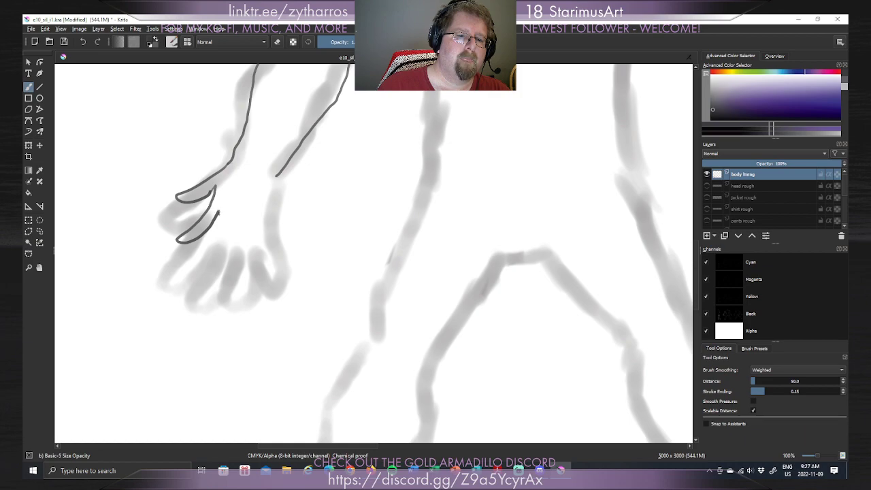
Try to ink the middle finger as a wider loop from the index finger's base, with the ring finger started beside it.
{"action": "mouse_move", "coordinate": [218, 214]}
{"action": "left_mouse_down"}
{"action": "mouse_move", "coordinate": [194, 253]}
{"action": "mouse_move", "coordinate": [209, 252]}
{"action": "mouse_move", "coordinate": [229, 217]}
{"action": "left_mouse_up"}
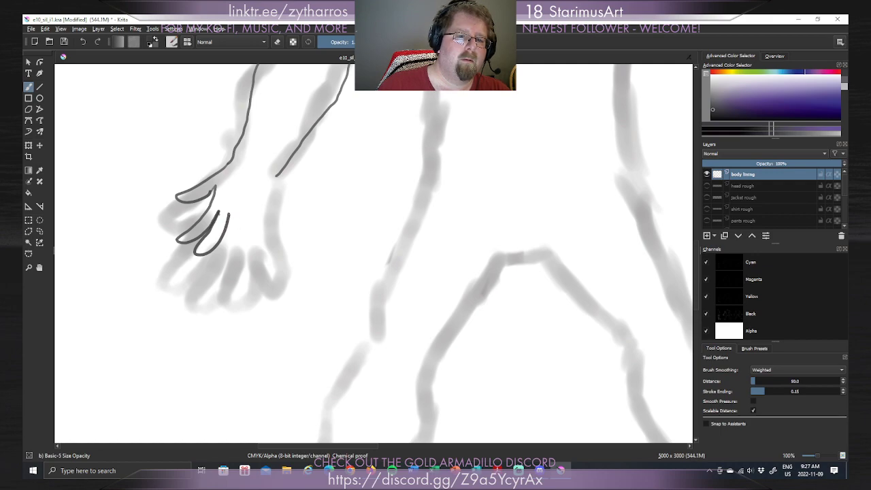
{"action": "left_click_drag", "start_coordinate": [228, 216], "coordinate": [227, 252]}
{"action": "key", "text": "ctrl+z"}
{"action": "mouse_move", "coordinate": [228, 216]}
{"action": "left_mouse_down"}
{"action": "mouse_move", "coordinate": [232, 251]}
{"action": "mouse_move", "coordinate": [239, 250]}
{"action": "mouse_move", "coordinate": [245, 237]}
{"action": "mouse_move", "coordinate": [228, 213]}
{"action": "mouse_move", "coordinate": [226, 249]}
{"action": "left_mouse_up"}
{"action": "key", "text": "ctrl+z"}
{"action": "key", "text": "ctrl+z"}
{"action": "key", "text": "ctrl+z"}
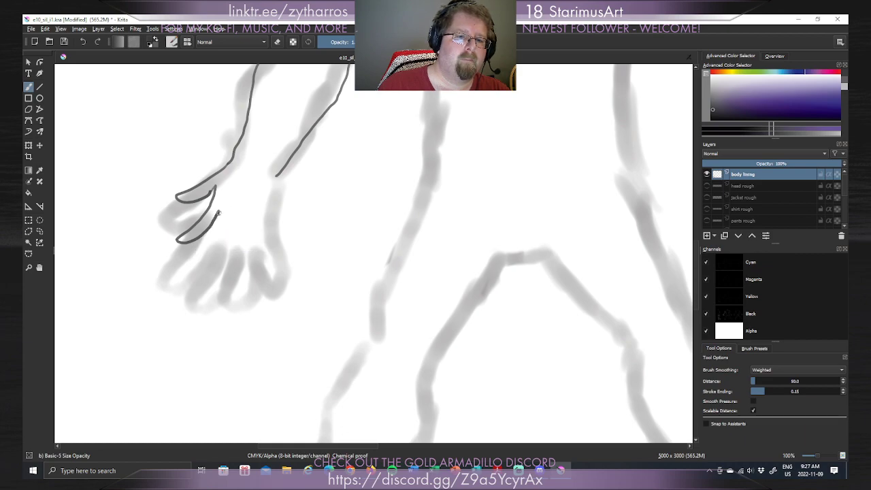
Try to ink the middle finger partly behind the index finger, its tip just below the index fingertip and its lower edge curving to the palm.
{"action": "mouse_move", "coordinate": [214, 222]}
{"action": "left_mouse_down"}
{"action": "mouse_move", "coordinate": [182, 252]}
{"action": "mouse_move", "coordinate": [207, 255]}
{"action": "mouse_move", "coordinate": [199, 239]}
{"action": "mouse_move", "coordinate": [191, 248]}
{"action": "mouse_move", "coordinate": [196, 257]}
{"action": "mouse_move", "coordinate": [219, 241]}
{"action": "left_mouse_up"}
{"action": "key", "text": "ctrl+z"}
{"action": "key", "text": "ctrl+z"}
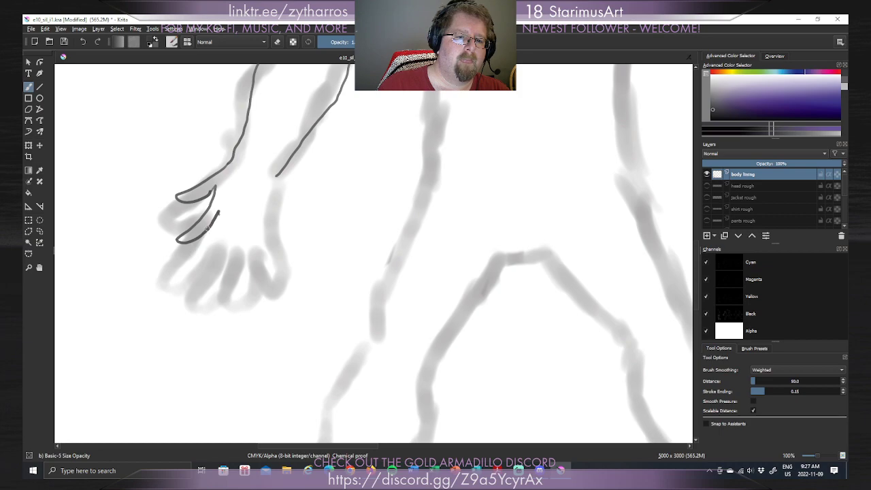
{"action": "mouse_move", "coordinate": [192, 252]}
{"action": "left_mouse_down"}
{"action": "mouse_move", "coordinate": [224, 233]}
{"action": "mouse_move", "coordinate": [228, 214]}
{"action": "left_mouse_up"}
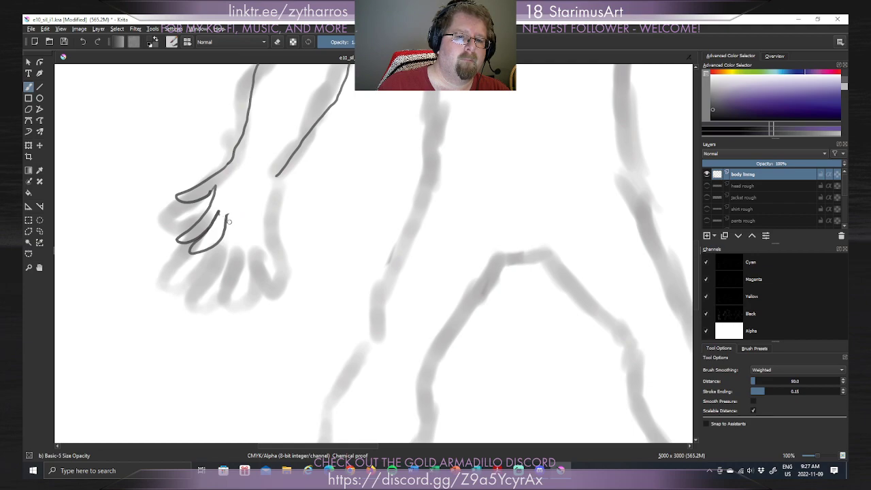
{"action": "key", "text": "ctrl+z"}
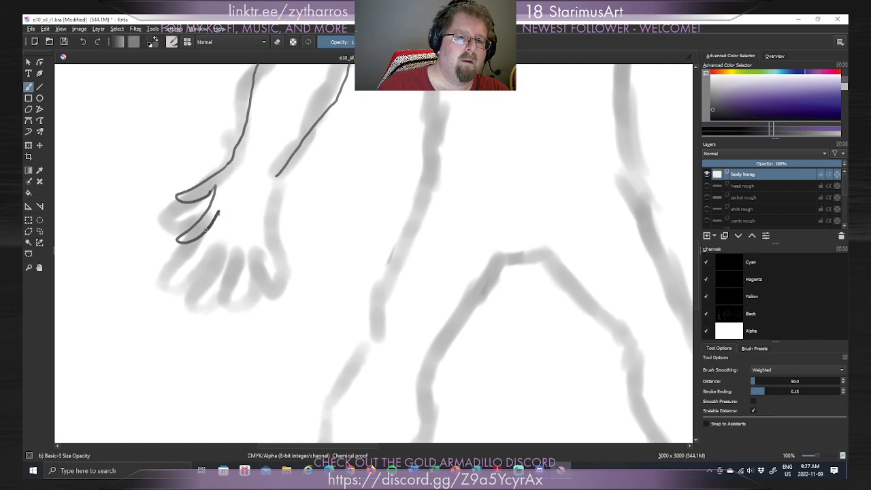
{"action": "left_click_drag", "start_coordinate": [208, 227], "coordinate": [185, 248]}
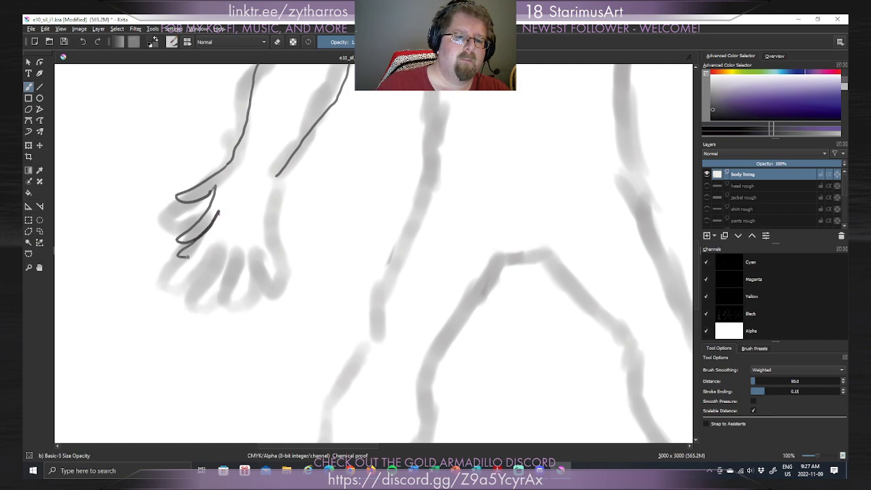
{"action": "key", "text": "ctrl+z"}
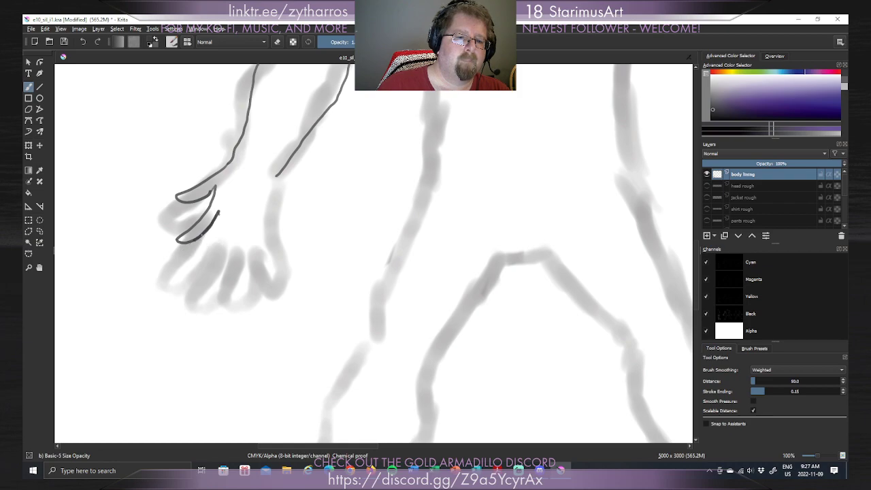
{"action": "mouse_move", "coordinate": [184, 256]}
{"action": "left_mouse_down"}
{"action": "mouse_move", "coordinate": [221, 240]}
{"action": "mouse_move", "coordinate": [231, 211]}
{"action": "left_mouse_up"}
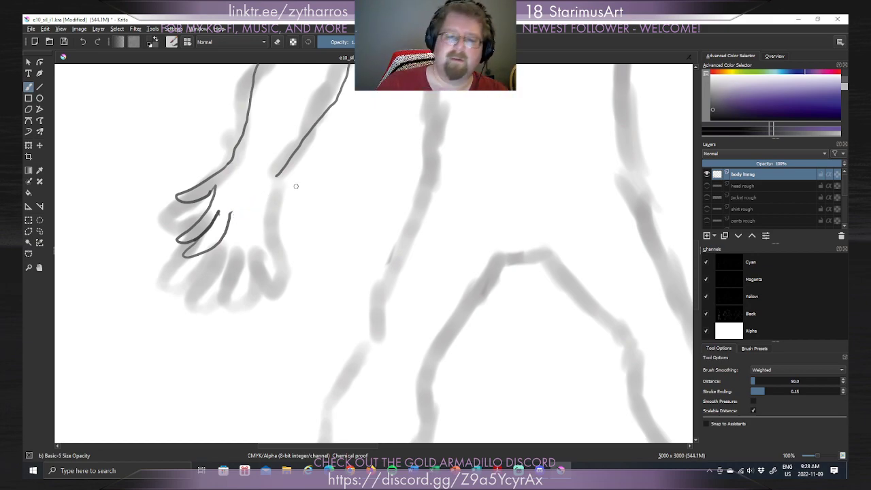
{"action": "key", "text": "ctrl+z"}
Try to ink the middle finger's outer edge from the index finger's base, and undo the thumb and finger lines back to the wrist.
{"action": "mouse_move", "coordinate": [212, 223]}
{"action": "left_mouse_down"}
{"action": "mouse_move", "coordinate": [193, 250]}
{"action": "mouse_move", "coordinate": [197, 259]}
{"action": "left_mouse_up"}
{"action": "key", "text": "ctrl+z"}
{"action": "mouse_move", "coordinate": [209, 230]}
{"action": "left_mouse_down"}
{"action": "mouse_move", "coordinate": [192, 253]}
{"action": "mouse_move", "coordinate": [204, 256]}
{"action": "mouse_move", "coordinate": [221, 241]}
{"action": "mouse_move", "coordinate": [205, 237]}
{"action": "left_mouse_up"}
{"action": "key", "text": "ctrl+z"}
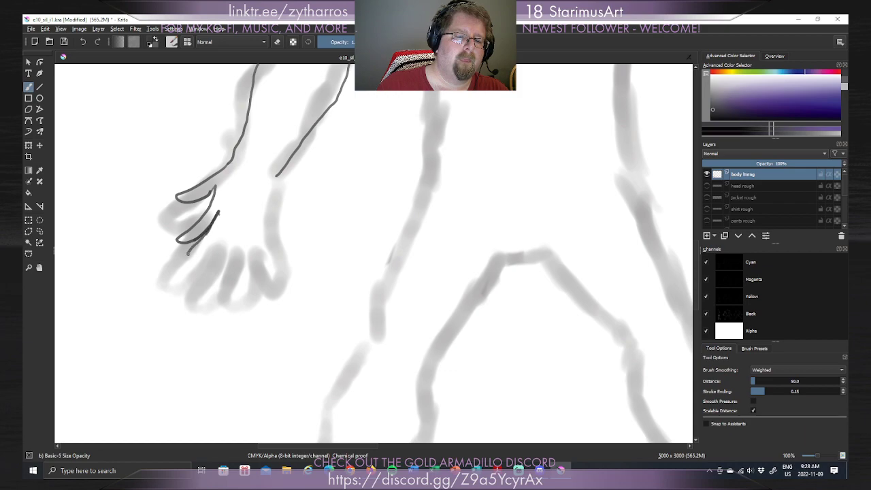
{"action": "key", "text": "ctrl+z"}
{"action": "left_click_drag", "start_coordinate": [201, 235], "coordinate": [195, 246]}
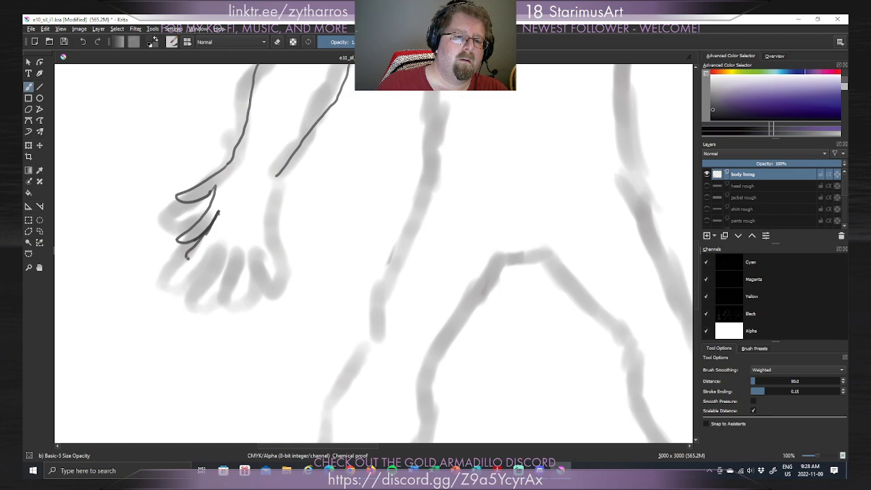
{"action": "key", "text": "ctrl+z"}
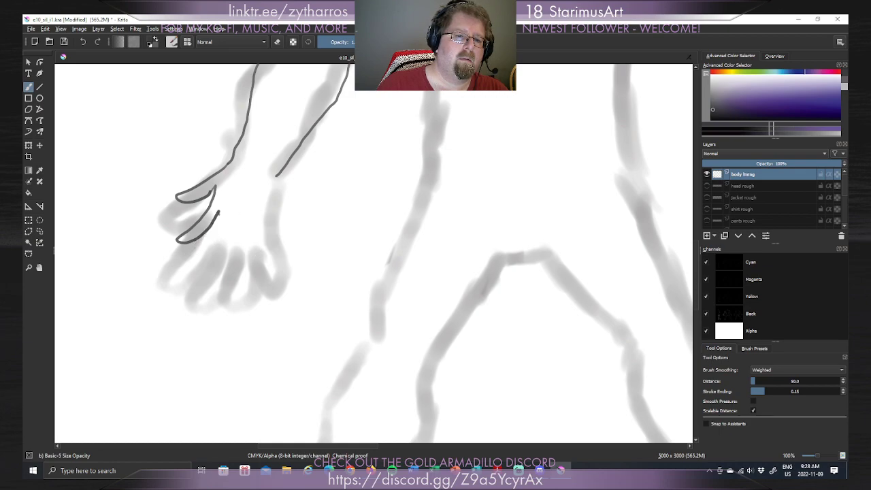
{"action": "key", "text": "ctrl+z"}
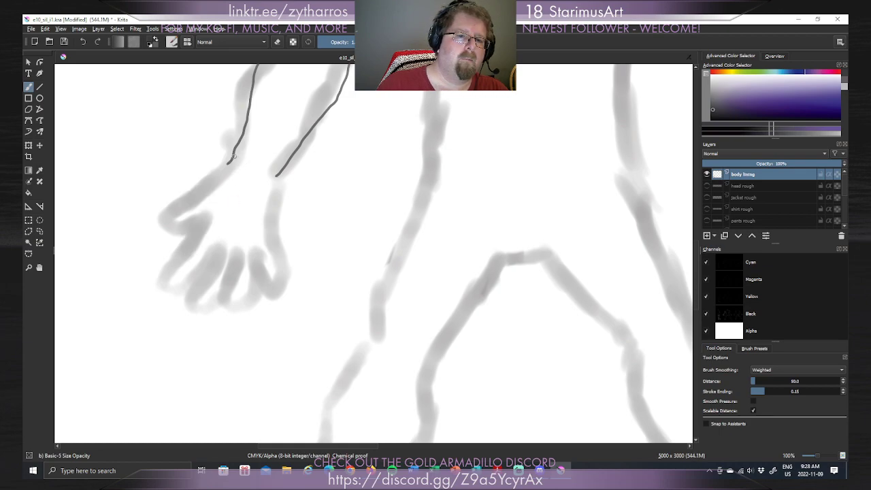
Try to ink the thumb from the wrist as a narrow pointed loop running straight on into the index finger's outer edge.
{"action": "left_click_drag", "start_coordinate": [233, 158], "coordinate": [196, 188]}
{"action": "key", "text": "ctrl+z"}
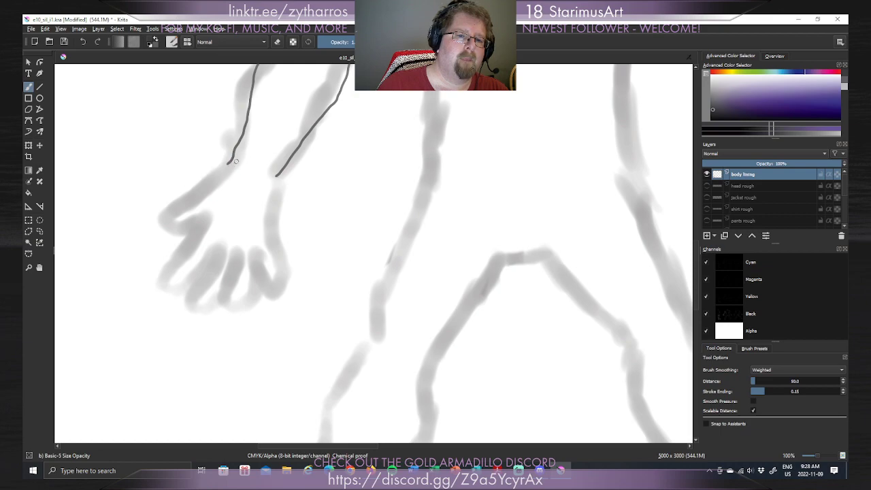
{"action": "mouse_move", "coordinate": [233, 159]}
{"action": "left_mouse_down"}
{"action": "mouse_move", "coordinate": [162, 208]}
{"action": "mouse_move", "coordinate": [205, 197]}
{"action": "mouse_move", "coordinate": [185, 248]}
{"action": "left_mouse_up"}
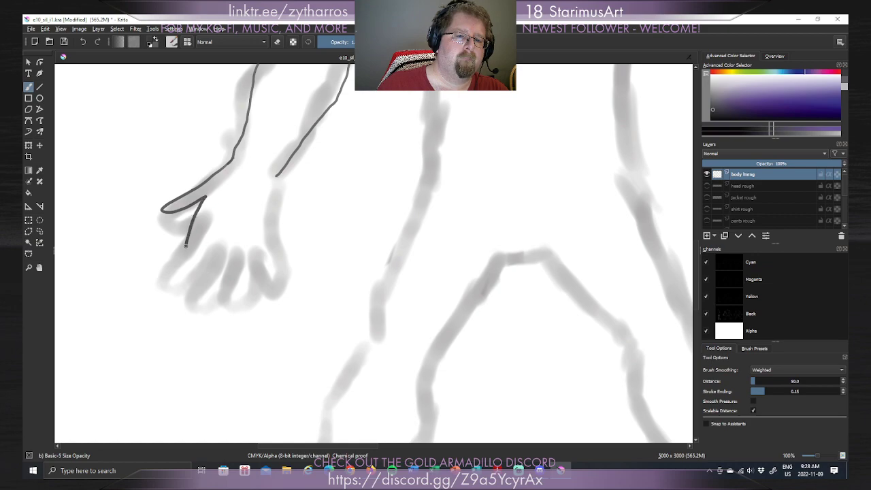
{"action": "key", "text": "ctrl+z"}
{"action": "mouse_move", "coordinate": [229, 162]}
{"action": "left_mouse_down"}
{"action": "mouse_move", "coordinate": [166, 207]}
{"action": "mouse_move", "coordinate": [188, 211]}
{"action": "mouse_move", "coordinate": [204, 202]}
{"action": "mouse_move", "coordinate": [210, 217]}
{"action": "mouse_move", "coordinate": [192, 249]}
{"action": "left_mouse_up"}
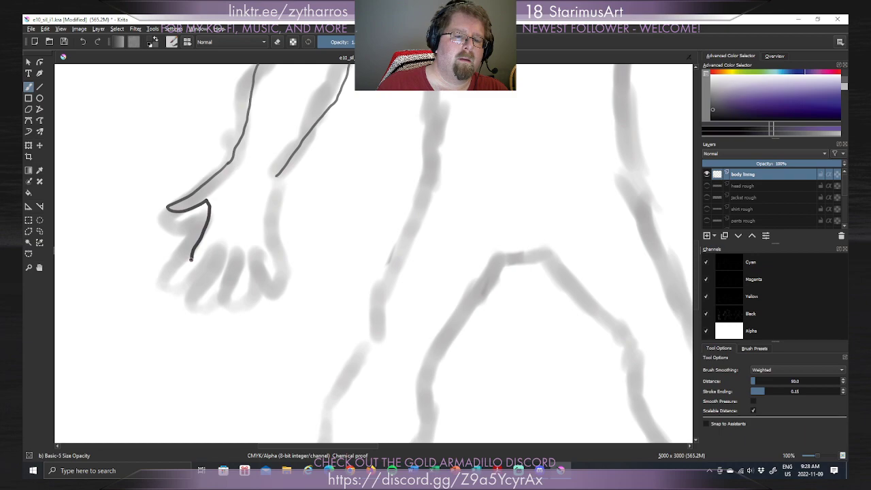
{"action": "key", "text": "ctrl+z"}
{"action": "key", "text": "ctrl+z"}
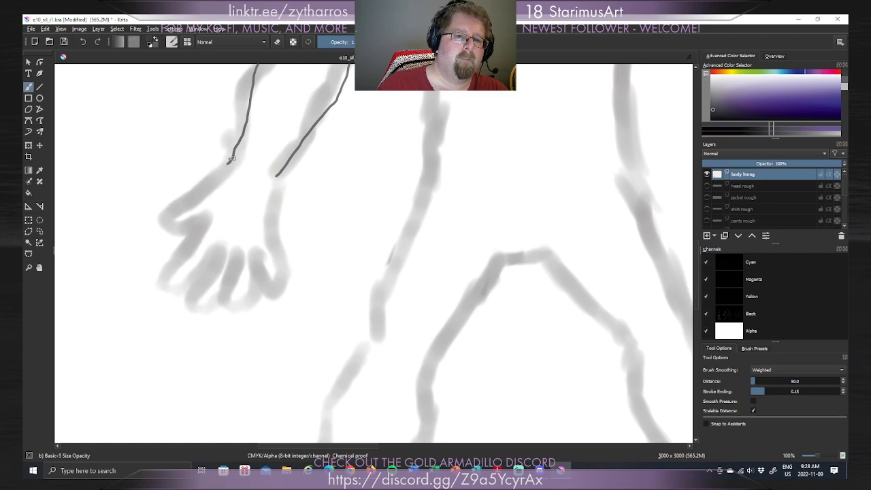
Try to ink the thumb and a narrow, steeply hanging index finger in one continuous stroke from the wrist.
{"action": "mouse_move", "coordinate": [232, 158]}
{"action": "left_mouse_down"}
{"action": "mouse_move", "coordinate": [163, 208]}
{"action": "mouse_move", "coordinate": [186, 213]}
{"action": "mouse_move", "coordinate": [211, 196]}
{"action": "mouse_move", "coordinate": [179, 268]}
{"action": "mouse_move", "coordinate": [198, 259]}
{"action": "mouse_move", "coordinate": [209, 222]}
{"action": "left_mouse_up"}
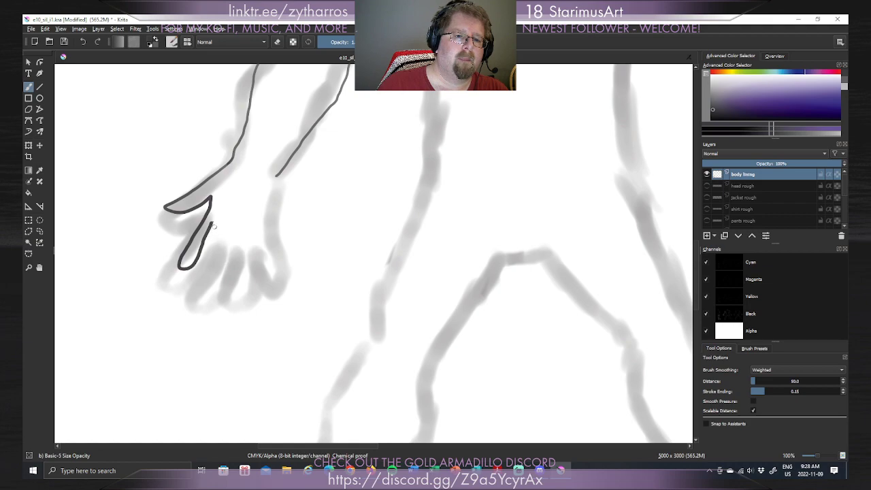
{"action": "key", "text": "ctrl+z"}
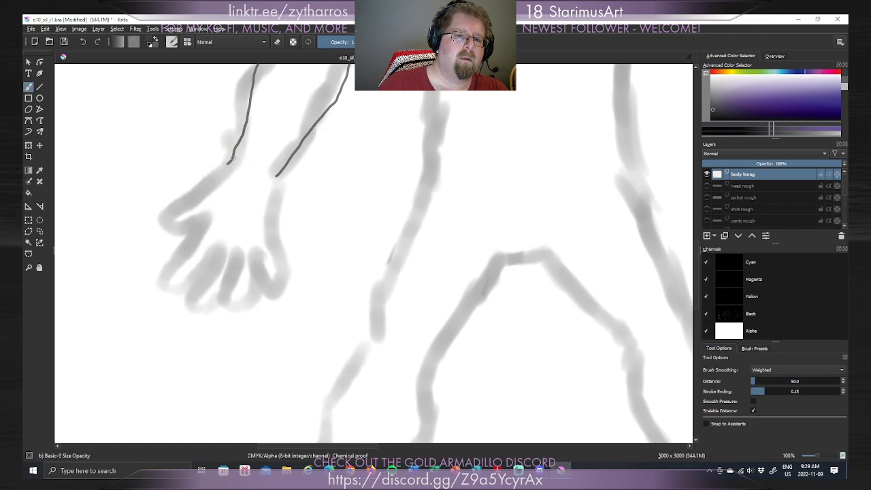
{"action": "mouse_move", "coordinate": [230, 162]}
{"action": "left_mouse_down"}
{"action": "mouse_move", "coordinate": [164, 209]}
{"action": "mouse_move", "coordinate": [187, 211]}
{"action": "mouse_move", "coordinate": [211, 197]}
{"action": "mouse_move", "coordinate": [172, 259]}
{"action": "mouse_move", "coordinate": [196, 252]}
{"action": "mouse_move", "coordinate": [210, 222]}
{"action": "mouse_move", "coordinate": [201, 268]}
{"action": "mouse_move", "coordinate": [213, 270]}
{"action": "mouse_move", "coordinate": [225, 219]}
{"action": "mouse_move", "coordinate": [241, 270]}
{"action": "left_mouse_up"}
{"action": "key", "text": "ctrl+z"}
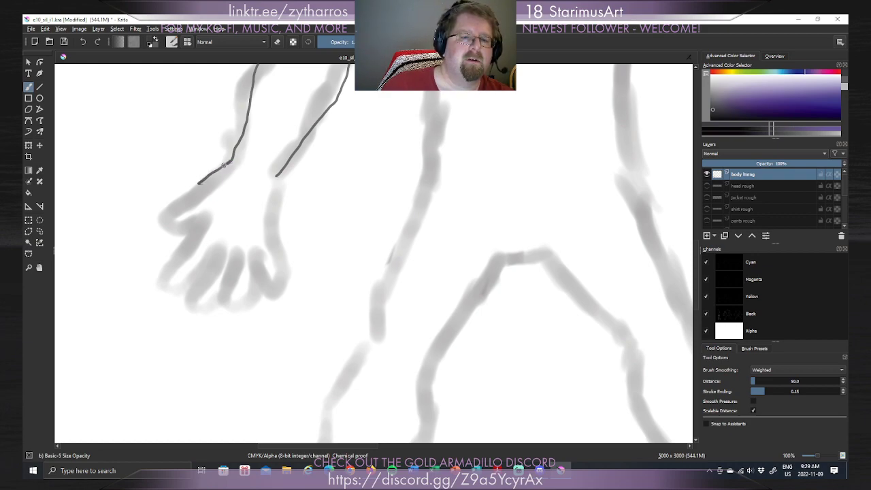
Ink the thumb as a slim loop from the wrist out to a rounded tip and back to its base.
{"action": "left_click_drag", "start_coordinate": [230, 162], "coordinate": [169, 201]}
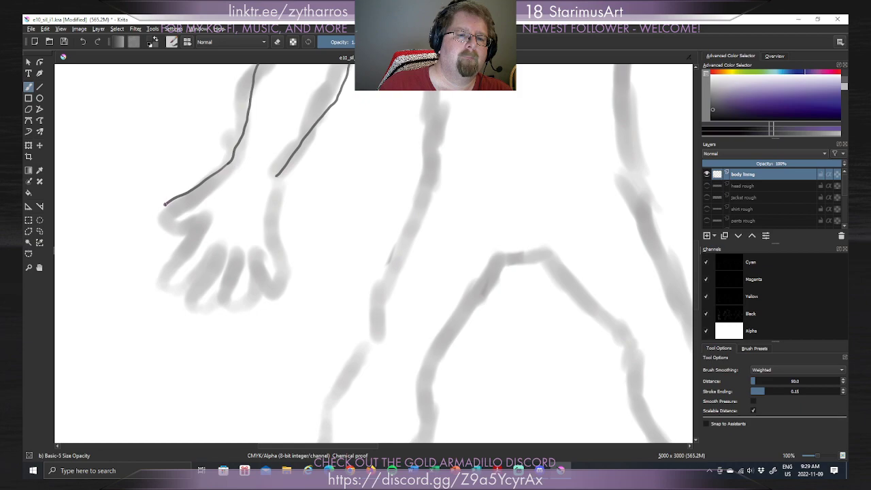
{"action": "key", "text": "ctrl+z"}
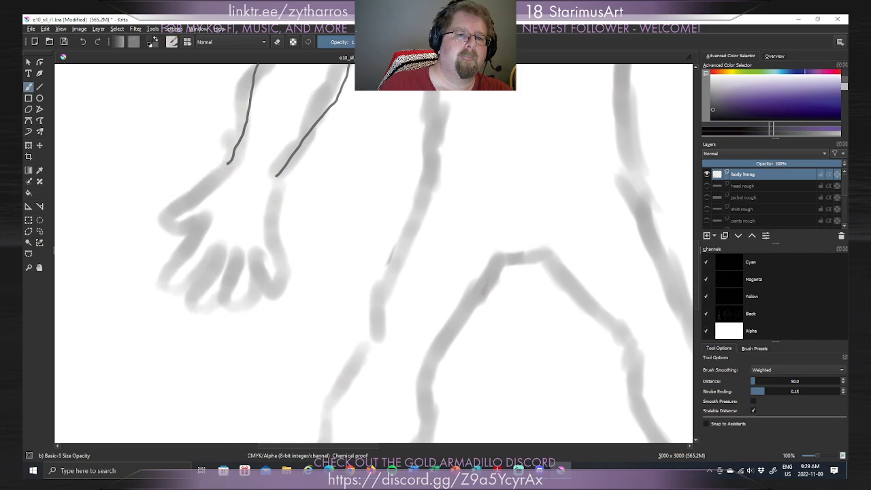
{"action": "mouse_move", "coordinate": [230, 162]}
{"action": "left_mouse_down"}
{"action": "mouse_move", "coordinate": [161, 200]}
{"action": "mouse_move", "coordinate": [173, 203]}
{"action": "left_mouse_up"}
{"action": "key", "text": "ctrl+z"}
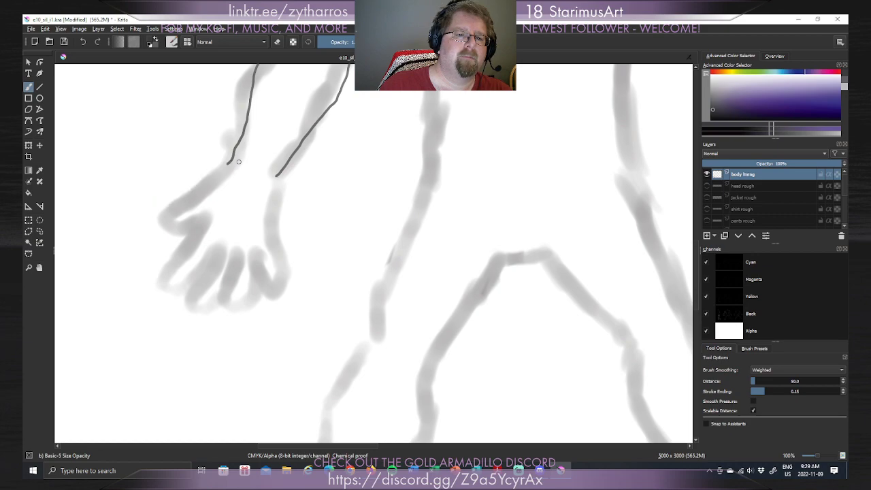
{"action": "mouse_move", "coordinate": [230, 162]}
{"action": "left_mouse_down"}
{"action": "mouse_move", "coordinate": [163, 214]}
{"action": "mouse_move", "coordinate": [207, 197]}
{"action": "left_mouse_up"}
{"action": "key", "text": "ctrl+z"}
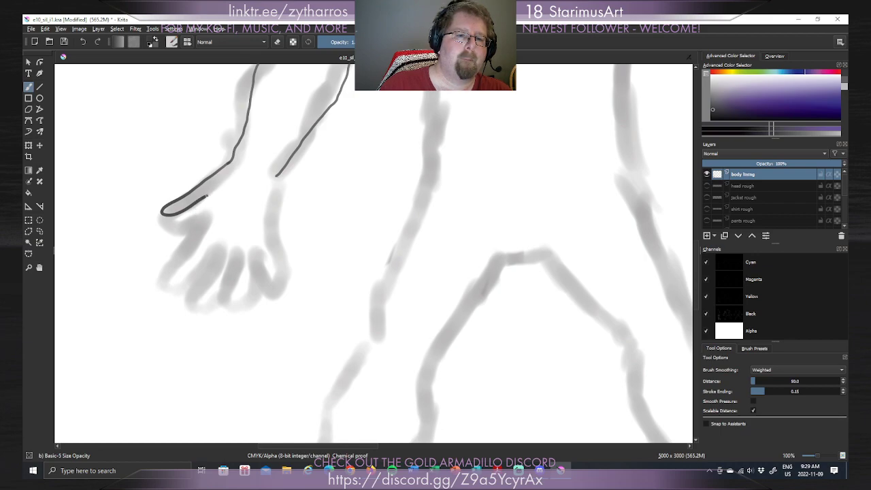
Try to ink a short, narrow index finger loop from the thumb's base, with the middle finger started beside it.
{"action": "mouse_move", "coordinate": [209, 199]}
{"action": "left_mouse_down"}
{"action": "mouse_move", "coordinate": [171, 252]}
{"action": "mouse_move", "coordinate": [195, 245]}
{"action": "mouse_move", "coordinate": [216, 219]}
{"action": "left_mouse_up"}
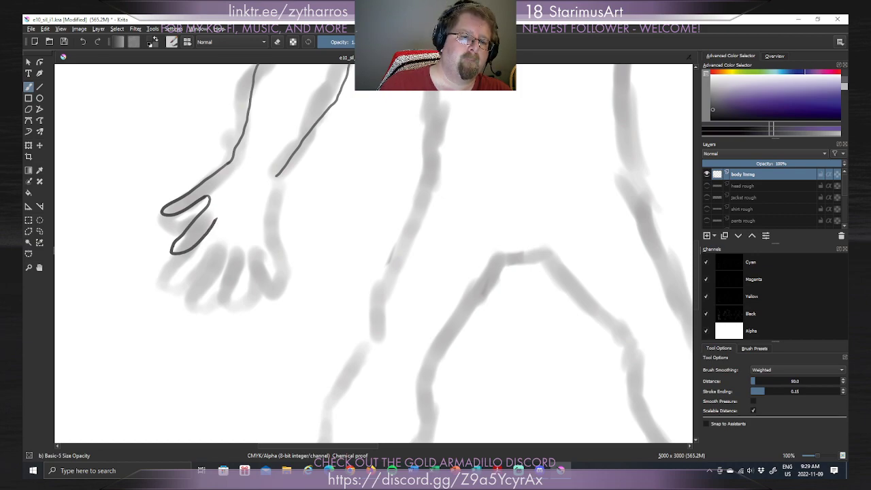
{"action": "mouse_move", "coordinate": [214, 225]}
{"action": "left_mouse_down"}
{"action": "mouse_move", "coordinate": [190, 259]}
{"action": "mouse_move", "coordinate": [195, 282]}
{"action": "mouse_move", "coordinate": [221, 271]}
{"action": "left_mouse_up"}
{"action": "key", "text": "ctrl+z"}
{"action": "key", "text": "ctrl+z"}
{"action": "key", "text": "ctrl+z"}
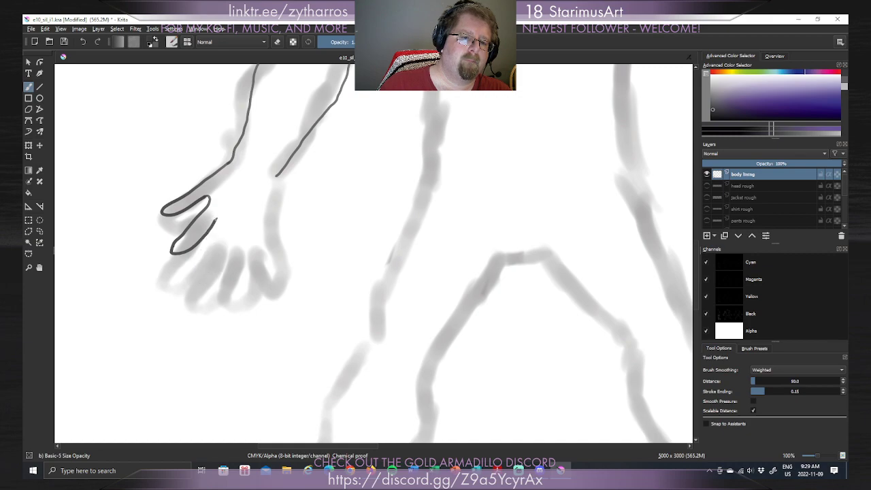
{"action": "mouse_move", "coordinate": [200, 244]}
{"action": "left_mouse_down"}
{"action": "mouse_move", "coordinate": [196, 267]}
{"action": "mouse_move", "coordinate": [212, 271]}
{"action": "mouse_move", "coordinate": [226, 221]}
{"action": "mouse_move", "coordinate": [192, 265]}
{"action": "mouse_move", "coordinate": [201, 273]}
{"action": "mouse_move", "coordinate": [216, 258]}
{"action": "mouse_move", "coordinate": [225, 223]}
{"action": "left_mouse_up"}
{"action": "key", "text": "ctrl+z"}
{"action": "key", "text": "ctrl+z"}
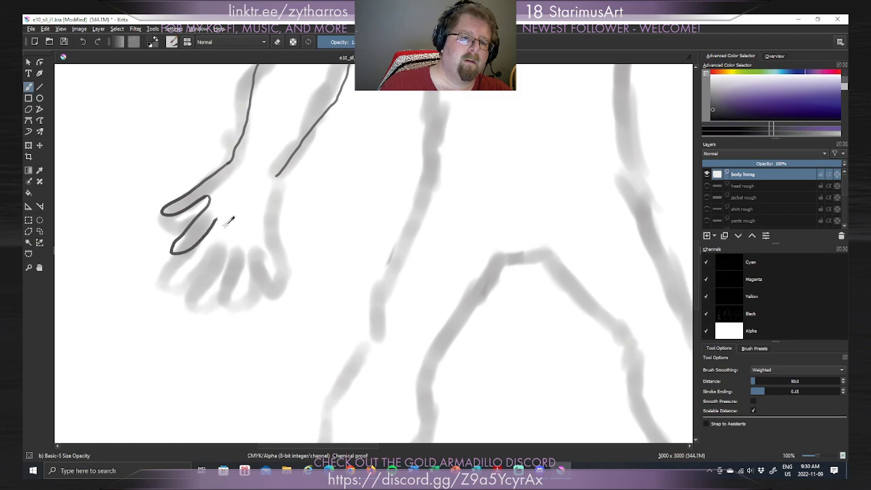
{"action": "key", "text": "ctrl+z"}
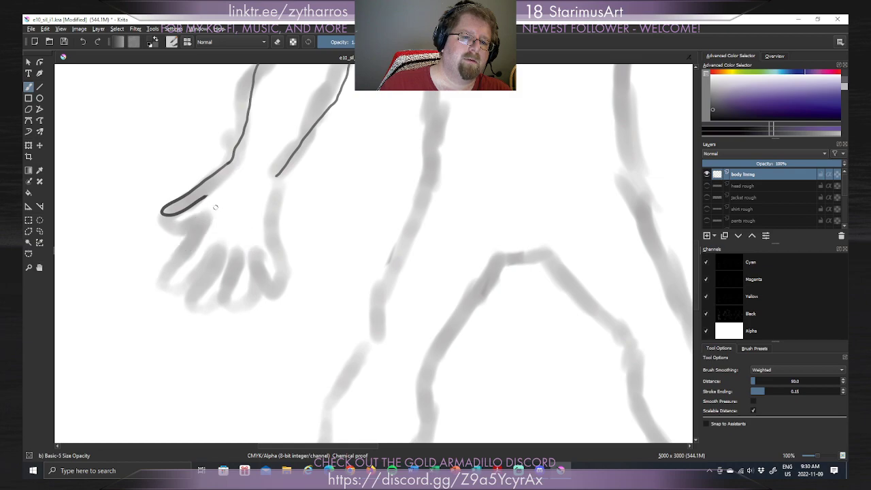
Ink the index finger as a longer loop from the thumb's base to a rounded tip slightly outside the rough sketch and back.
{"action": "mouse_move", "coordinate": [209, 198]}
{"action": "left_mouse_down"}
{"action": "mouse_move", "coordinate": [161, 271]}
{"action": "mouse_move", "coordinate": [178, 269]}
{"action": "mouse_move", "coordinate": [208, 234]}
{"action": "left_mouse_up"}
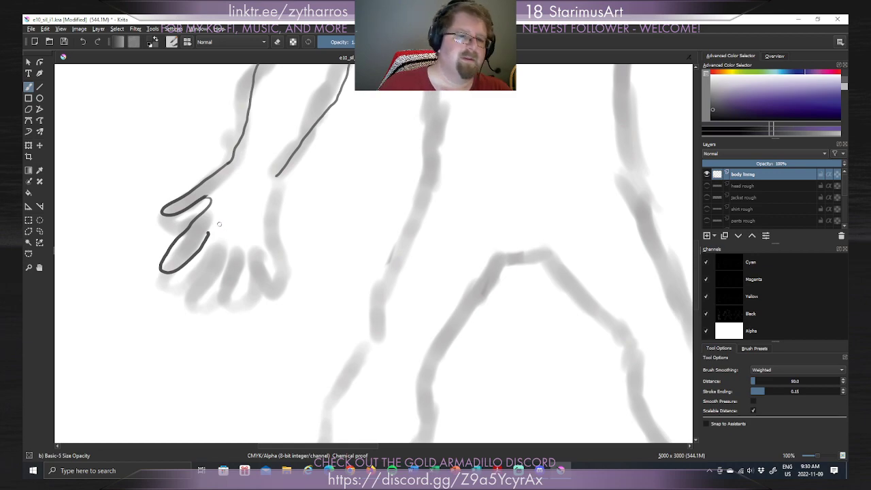
{"action": "key", "text": "ctrl+z"}
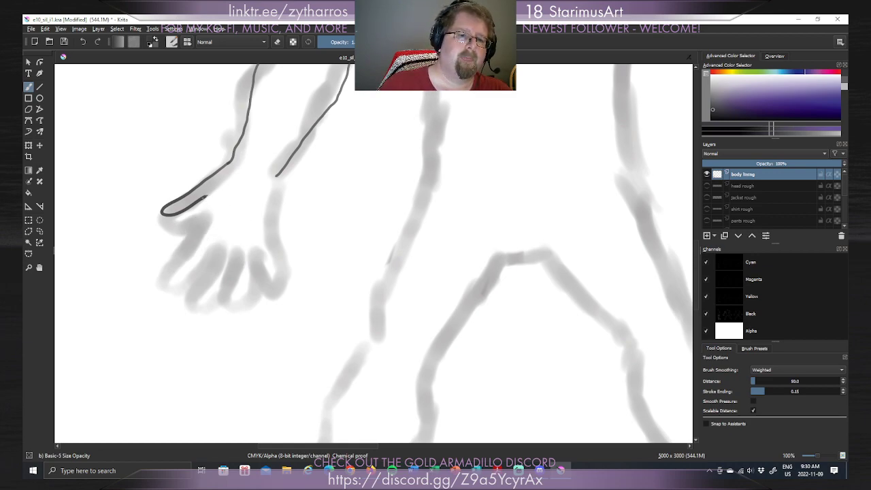
{"action": "key", "text": "ctrl+z"}
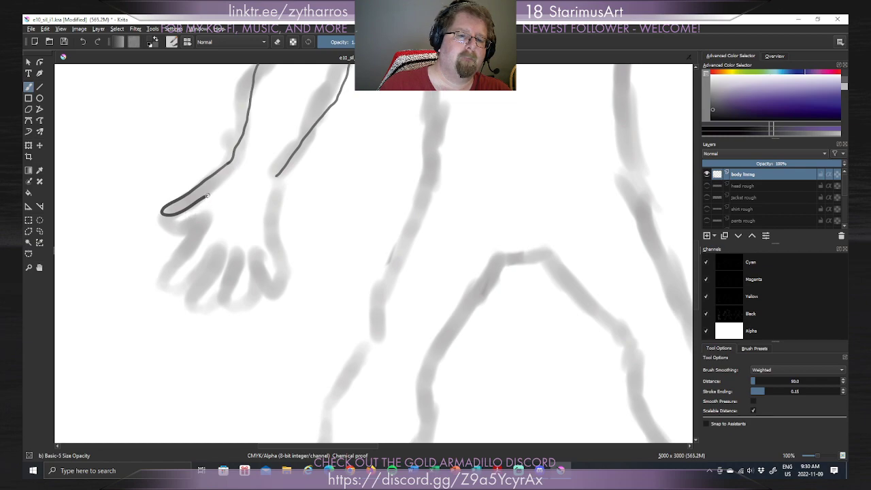
{"action": "mouse_move", "coordinate": [208, 199]}
{"action": "left_mouse_down"}
{"action": "mouse_move", "coordinate": [157, 259]}
{"action": "mouse_move", "coordinate": [191, 240]}
{"action": "left_mouse_up"}
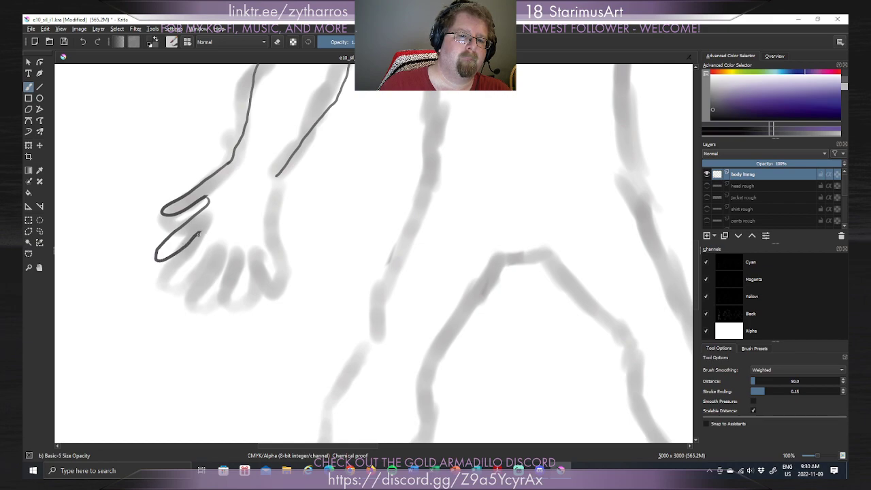
Try to ink the middle finger as a long loop from the index finger's base, with the ring finger started beside it.
{"action": "mouse_move", "coordinate": [198, 235]}
{"action": "left_mouse_down"}
{"action": "mouse_move", "coordinate": [152, 293]}
{"action": "mouse_move", "coordinate": [172, 295]}
{"action": "mouse_move", "coordinate": [196, 272]}
{"action": "left_mouse_up"}
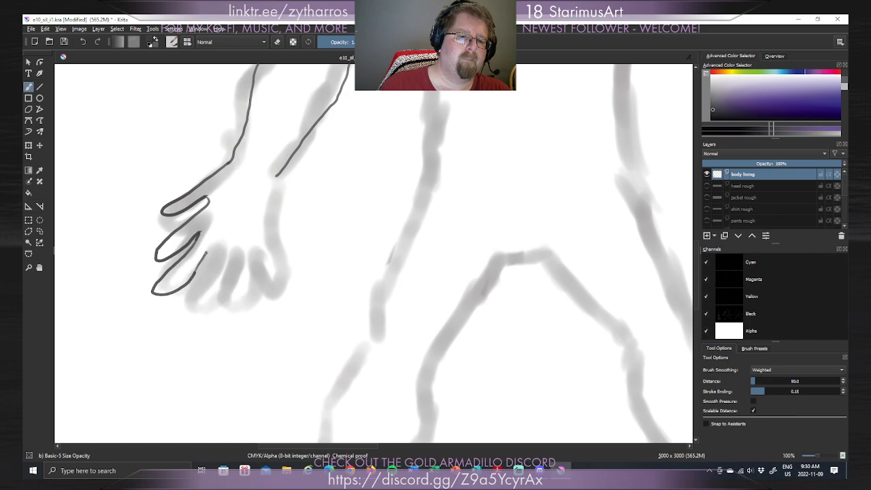
{"action": "key", "text": "ctrl+z"}
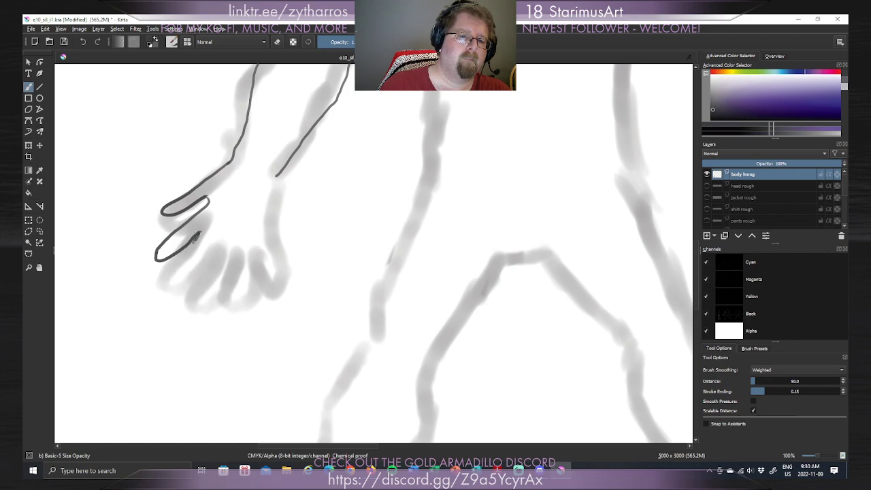
{"action": "mouse_move", "coordinate": [198, 234]}
{"action": "left_mouse_down"}
{"action": "mouse_move", "coordinate": [157, 288]}
{"action": "mouse_move", "coordinate": [178, 287]}
{"action": "mouse_move", "coordinate": [211, 253]}
{"action": "left_mouse_up"}
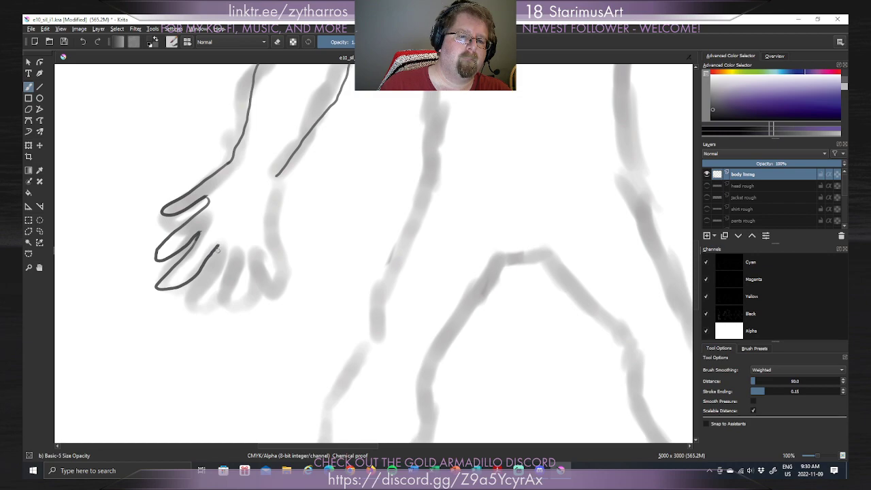
{"action": "left_click_drag", "start_coordinate": [215, 251], "coordinate": [194, 289]}
{"action": "key", "text": "ctrl+z"}
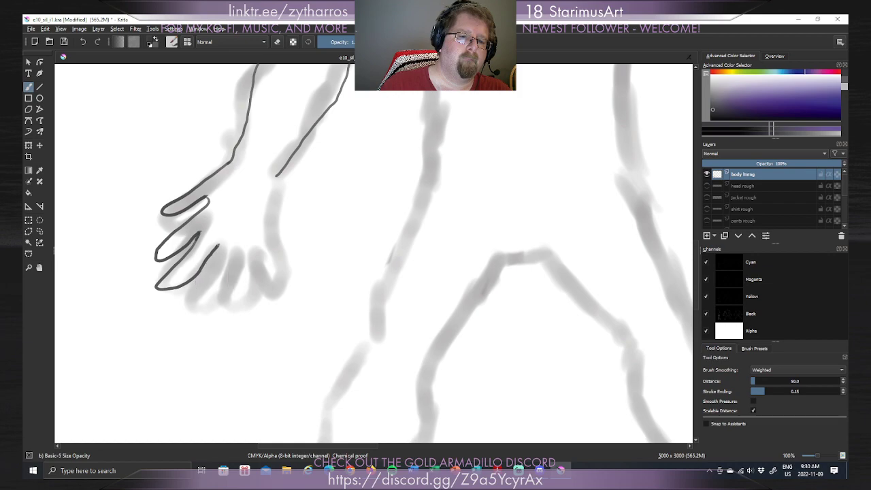
{"action": "mouse_move", "coordinate": [221, 245]}
{"action": "left_mouse_down"}
{"action": "mouse_move", "coordinate": [191, 291]}
{"action": "mouse_move", "coordinate": [205, 292]}
{"action": "mouse_move", "coordinate": [236, 250]}
{"action": "left_mouse_up"}
{"action": "key", "text": "ctrl+z"}
{"action": "key", "text": "ctrl+z"}
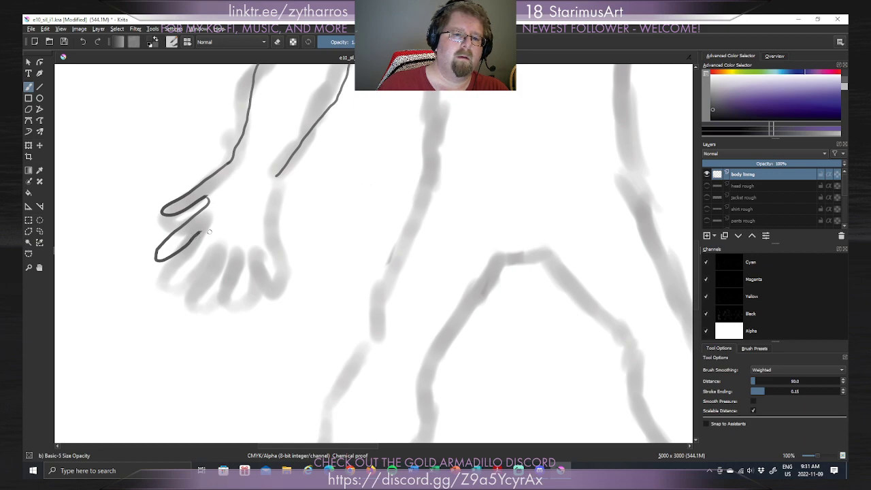
Ink the middle, ring and little fingers as adjoining loops, and close the hand's inner edge up to the wrist.
{"action": "left_click_drag", "start_coordinate": [197, 238], "coordinate": [167, 266]}
{"action": "mouse_move", "coordinate": [155, 277]}
{"action": "left_mouse_down"}
{"action": "mouse_move", "coordinate": [149, 293]}
{"action": "mouse_move", "coordinate": [159, 295]}
{"action": "mouse_move", "coordinate": [218, 238]}
{"action": "mouse_move", "coordinate": [190, 286]}
{"action": "mouse_move", "coordinate": [225, 268]}
{"action": "mouse_move", "coordinate": [238, 241]}
{"action": "mouse_move", "coordinate": [228, 281]}
{"action": "mouse_move", "coordinate": [248, 277]}
{"action": "mouse_move", "coordinate": [271, 213]}
{"action": "left_mouse_up"}
{"action": "key", "text": "ctrl+z"}
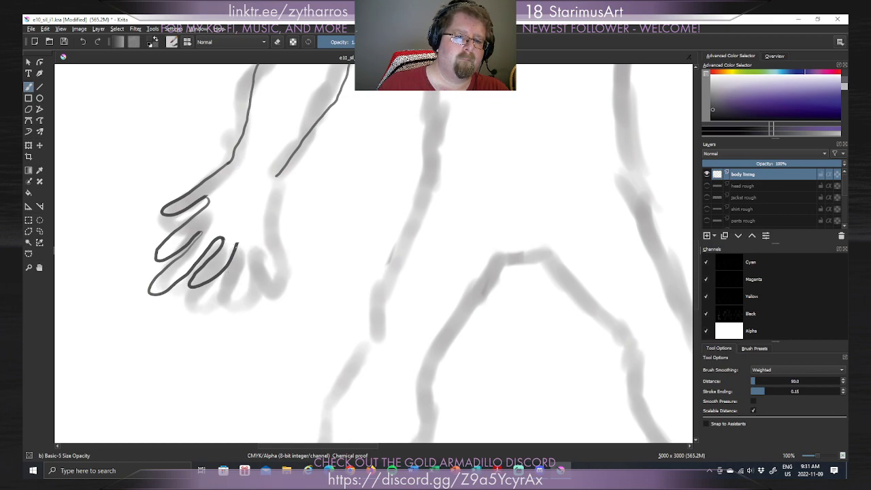
{"action": "mouse_move", "coordinate": [247, 242]}
{"action": "left_mouse_down"}
{"action": "mouse_move", "coordinate": [225, 281]}
{"action": "mouse_move", "coordinate": [249, 280]}
{"action": "mouse_move", "coordinate": [261, 261]}
{"action": "mouse_move", "coordinate": [279, 176]}
{"action": "left_mouse_up"}
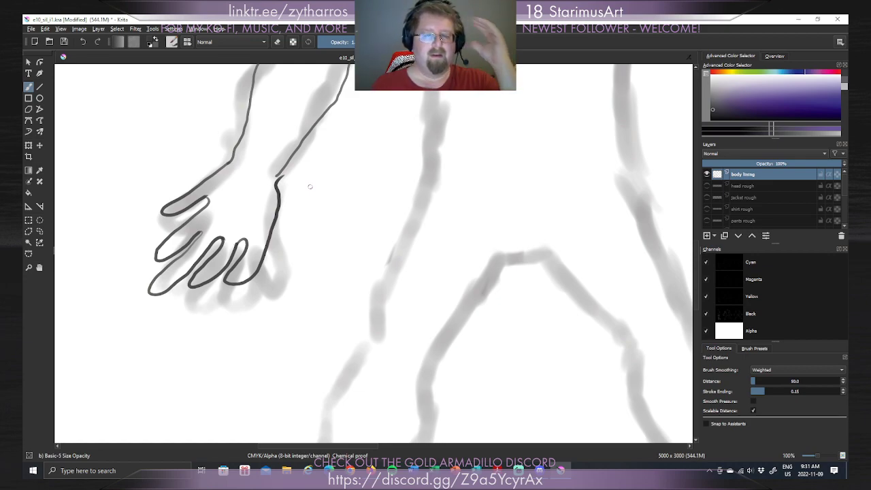
Undo the thumb, finger and hand-edge strokes back to the two wrist lines.
{"action": "key", "text": "ctrl+z"}
{"action": "key", "text": "ctrl+z"}
{"action": "key", "text": "ctrl+z"}
{"action": "key", "text": "ctrl+z"}
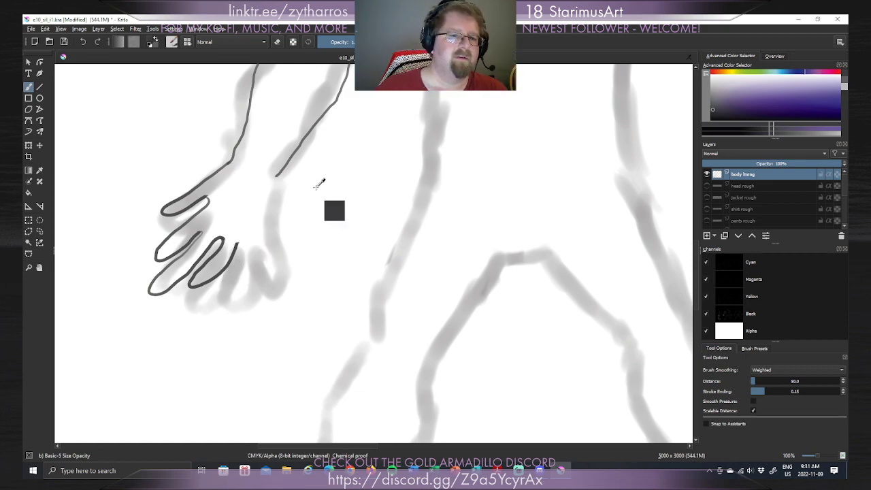
{"action": "key", "text": "ctrl+z"}
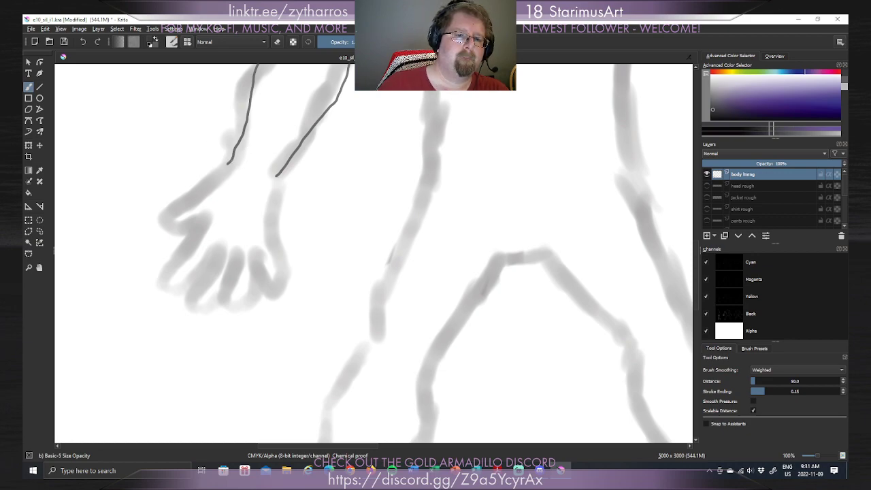
Ink the left hand's thumb as a narrow loop from the outer wrist line to a rounded tip and back toward the palm.
{"action": "mouse_move", "coordinate": [228, 163]}
{"action": "left_mouse_down"}
{"action": "mouse_move", "coordinate": [159, 210]}
{"action": "mouse_move", "coordinate": [183, 208]}
{"action": "left_mouse_up"}
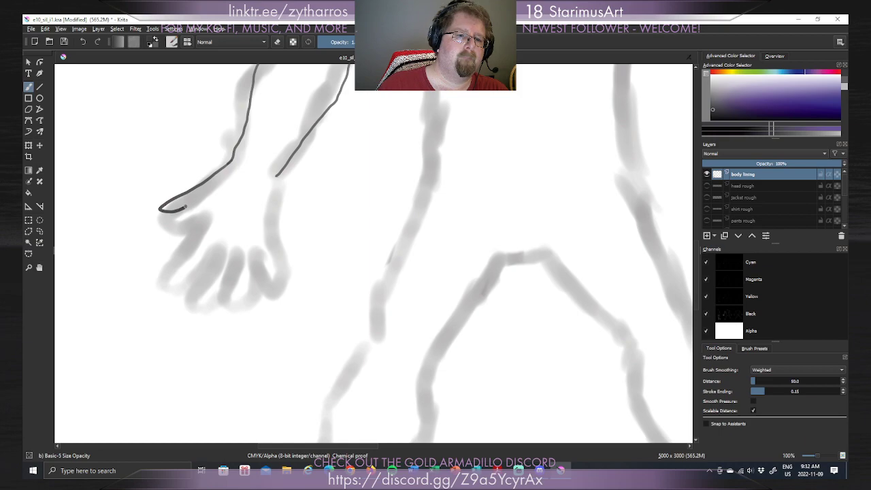
{"action": "key", "text": "ctrl+z"}
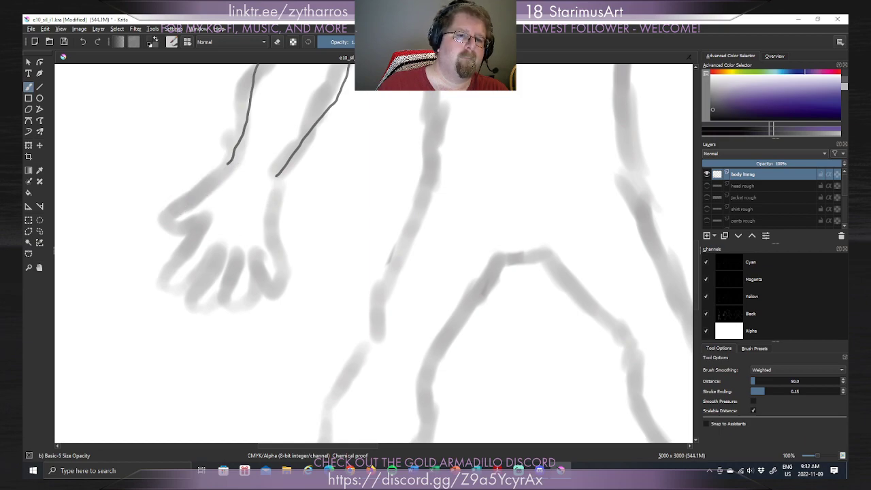
{"action": "left_click_drag", "start_coordinate": [229, 163], "coordinate": [193, 189]}
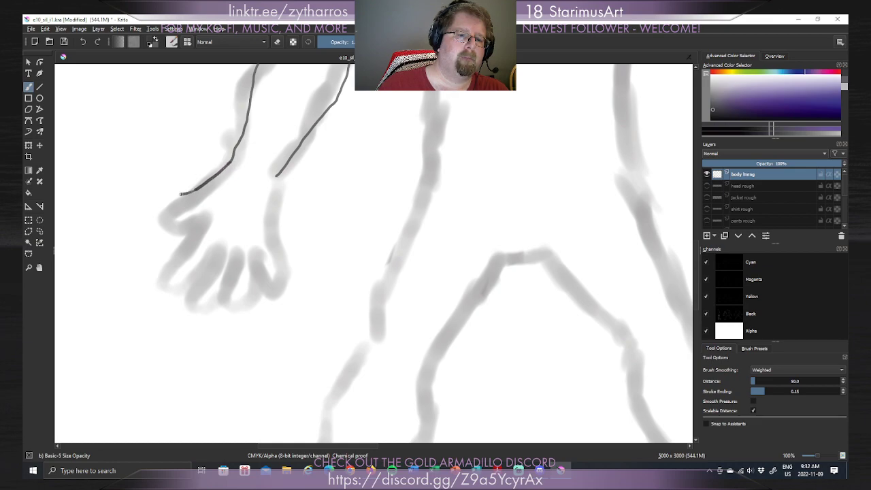
{"action": "key", "text": "ctrl+z"}
{"action": "left_click_drag", "start_coordinate": [193, 190], "coordinate": [164, 202]}
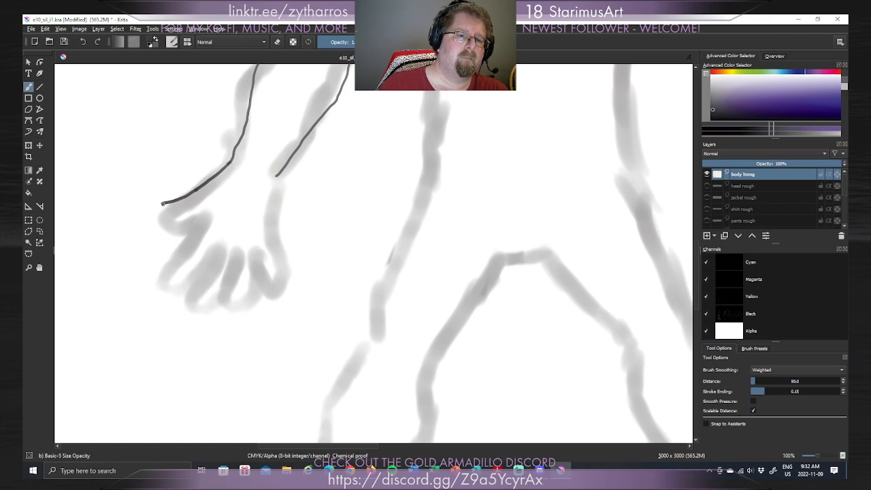
{"action": "key", "text": "ctrl+z"}
{"action": "mouse_move", "coordinate": [195, 190]}
{"action": "left_mouse_down"}
{"action": "mouse_move", "coordinate": [163, 209]}
{"action": "mouse_move", "coordinate": [190, 204]}
{"action": "left_mouse_up"}
{"action": "key", "text": "ctrl+z"}
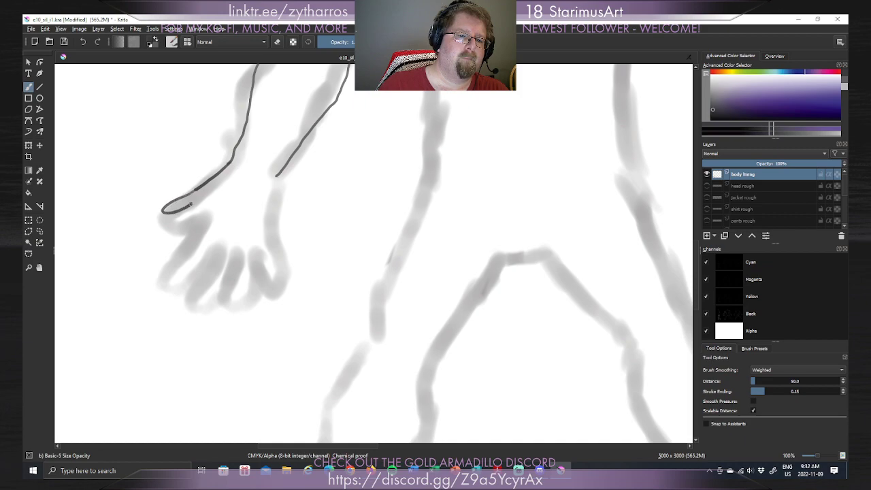
{"action": "key", "text": "ctrl+z"}
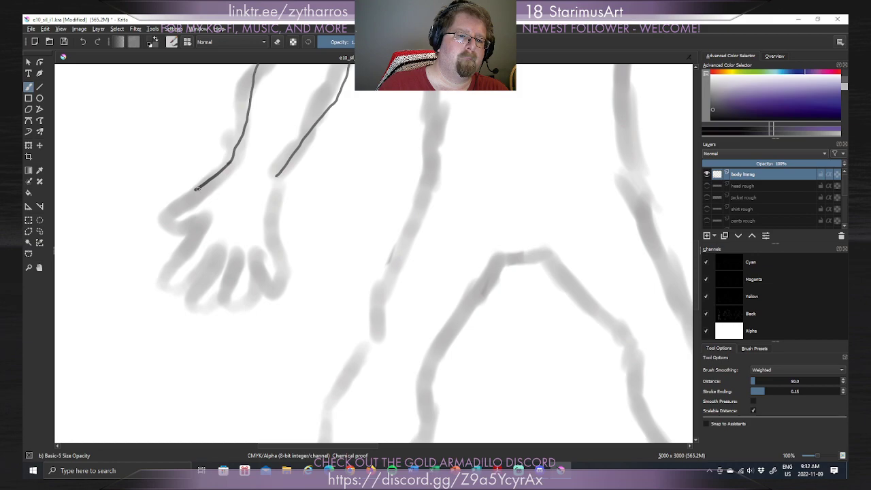
{"action": "mouse_move", "coordinate": [185, 195]}
{"action": "left_mouse_down"}
{"action": "mouse_move", "coordinate": [164, 209]}
{"action": "mouse_move", "coordinate": [194, 206]}
{"action": "left_mouse_up"}
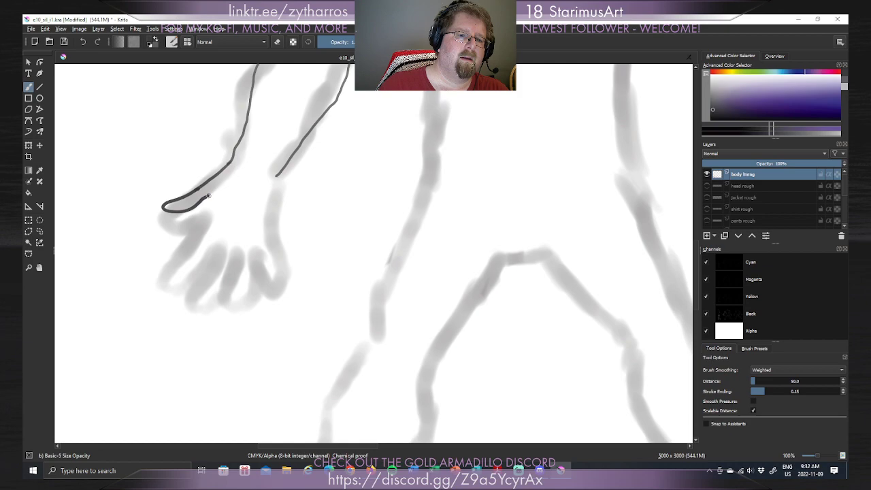
Ink the index finger as a loop from the thumb's base down to a rounded tip and back up to the knuckle.
{"action": "left_click_drag", "start_coordinate": [209, 201], "coordinate": [207, 209]}
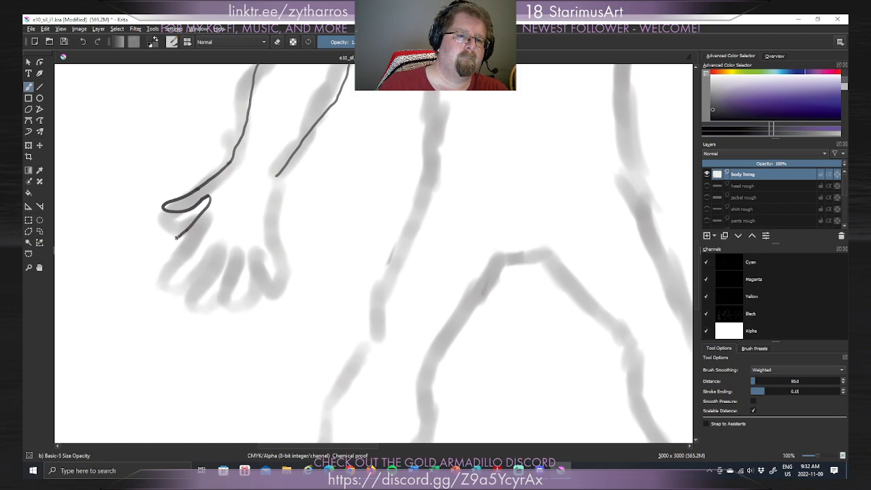
{"action": "key", "text": "ctrl+z"}
{"action": "key", "text": "ctrl+z"}
{"action": "mouse_move", "coordinate": [185, 230]}
{"action": "left_mouse_down"}
{"action": "mouse_move", "coordinate": [168, 257]}
{"action": "mouse_move", "coordinate": [181, 236]}
{"action": "mouse_move", "coordinate": [168, 255]}
{"action": "mouse_move", "coordinate": [180, 262]}
{"action": "mouse_move", "coordinate": [209, 227]}
{"action": "mouse_move", "coordinate": [184, 232]}
{"action": "mouse_move", "coordinate": [162, 260]}
{"action": "mouse_move", "coordinate": [184, 255]}
{"action": "mouse_move", "coordinate": [206, 229]}
{"action": "left_mouse_up"}
{"action": "key", "text": "ctrl+z"}
{"action": "key", "text": "ctrl+z"}
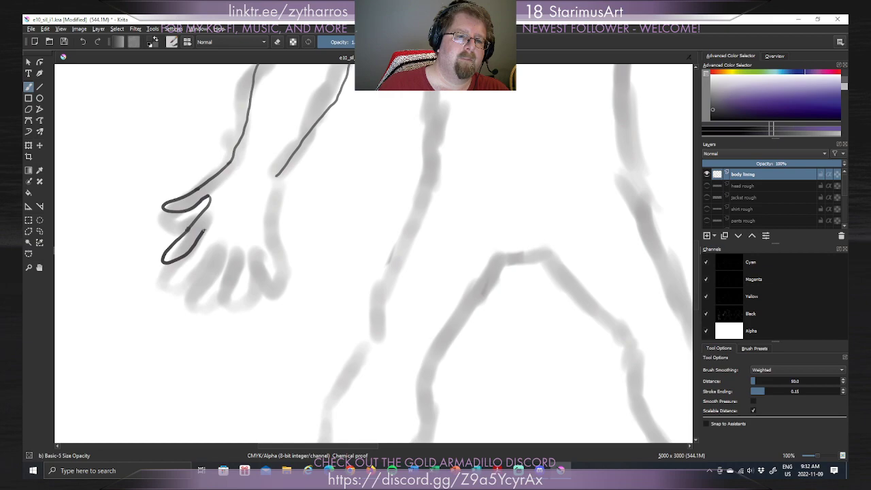
Try to ink the middle finger as a loop starting from the index finger's inner base.
{"action": "left_click_drag", "start_coordinate": [207, 230], "coordinate": [173, 273]}
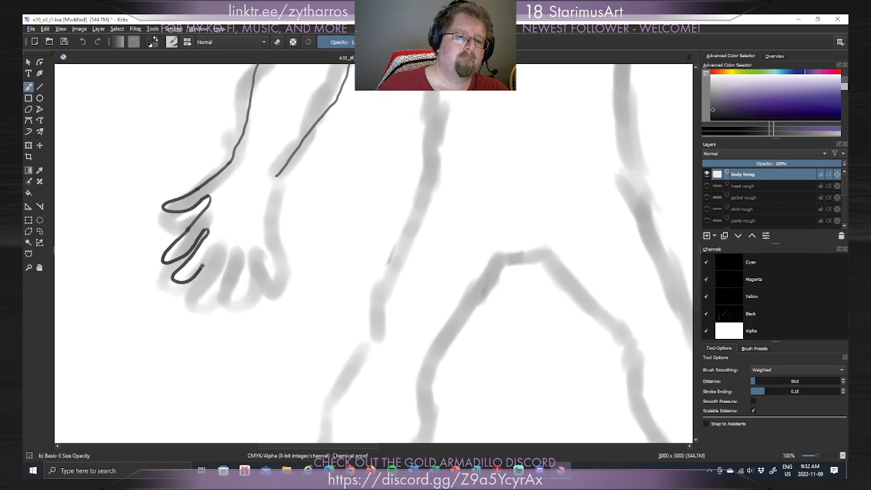
{"action": "key", "text": "ctrl+z"}
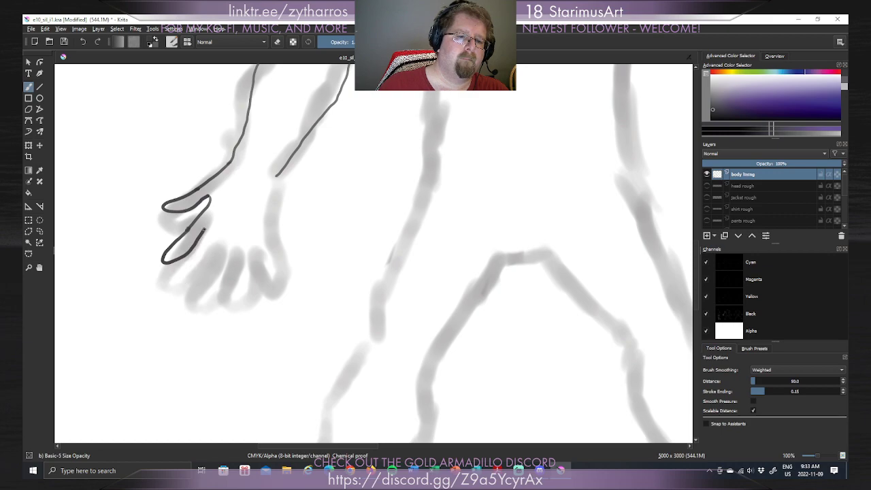
{"action": "mouse_move", "coordinate": [201, 243]}
{"action": "left_mouse_down"}
{"action": "mouse_move", "coordinate": [160, 280]}
{"action": "mouse_move", "coordinate": [169, 284]}
{"action": "left_mouse_up"}
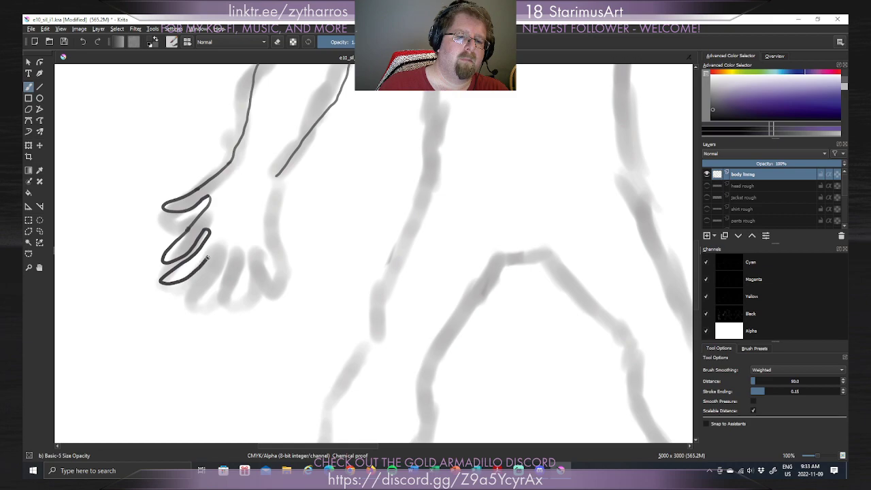
{"action": "key", "text": "ctrl+z"}
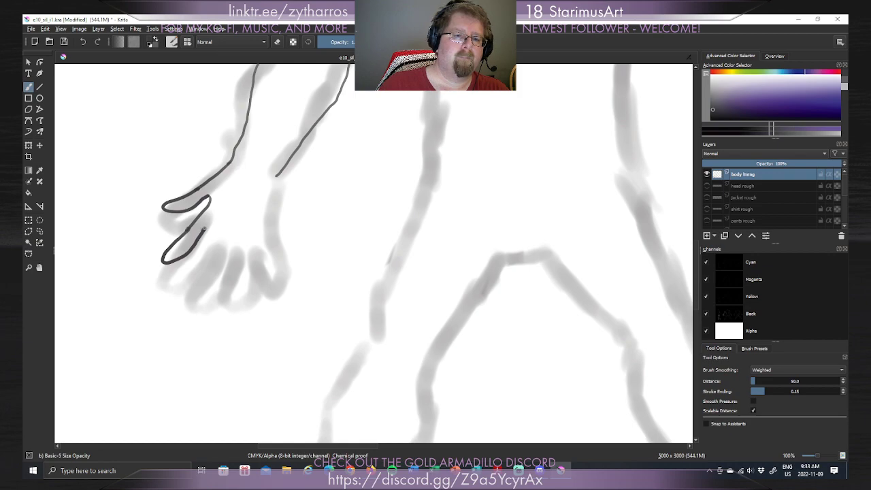
{"action": "mouse_move", "coordinate": [208, 231]}
{"action": "left_mouse_down"}
{"action": "mouse_move", "coordinate": [189, 256]}
{"action": "mouse_move", "coordinate": [211, 232]}
{"action": "mouse_move", "coordinate": [165, 286]}
{"action": "left_mouse_up"}
{"action": "key", "text": "ctrl+z"}
{"action": "key", "text": "ctrl+z"}
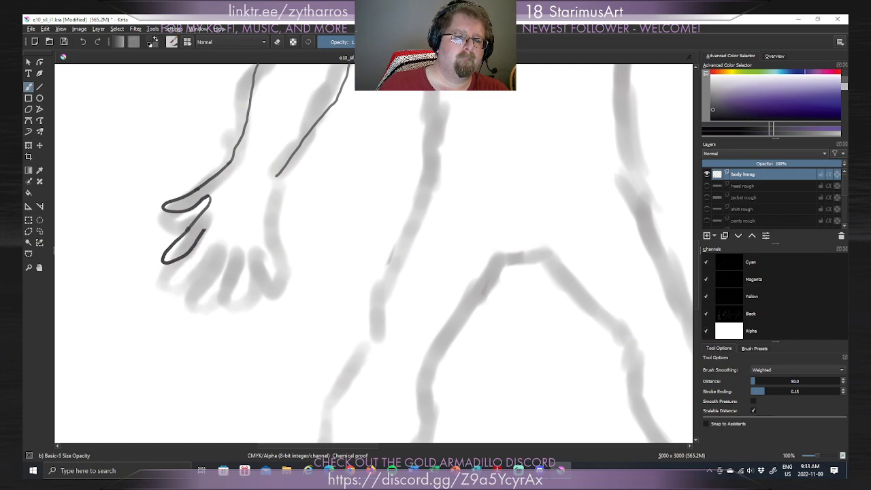
Ink the middle, ring and little fingers as adjoining open loops, and carry the hand's inner edge up to the wrist.
{"action": "mouse_move", "coordinate": [176, 264]}
{"action": "left_mouse_down"}
{"action": "mouse_move", "coordinate": [158, 293]}
{"action": "mouse_move", "coordinate": [182, 291]}
{"action": "mouse_move", "coordinate": [207, 267]}
{"action": "mouse_move", "coordinate": [173, 269]}
{"action": "mouse_move", "coordinate": [161, 293]}
{"action": "mouse_move", "coordinate": [181, 287]}
{"action": "mouse_move", "coordinate": [216, 244]}
{"action": "left_mouse_up"}
{"action": "key", "text": "ctrl+z"}
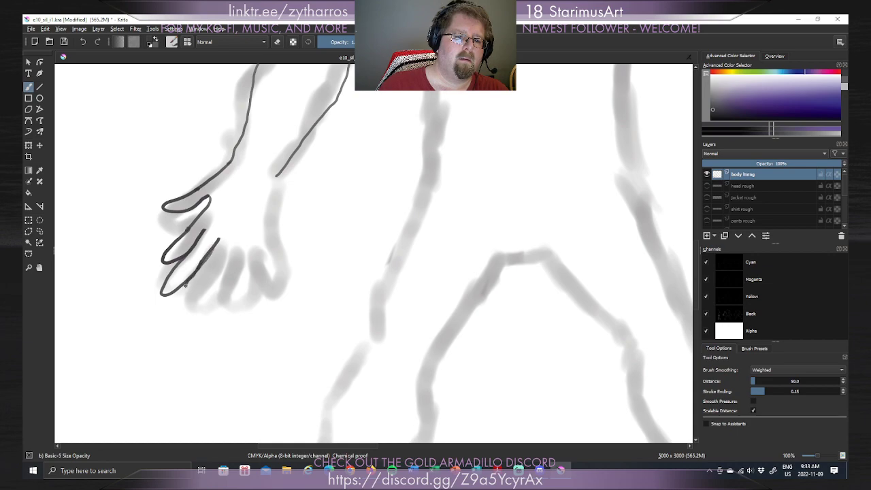
{"action": "key", "text": "ctrl+z"}
{"action": "mouse_move", "coordinate": [200, 266]}
{"action": "left_mouse_down"}
{"action": "mouse_move", "coordinate": [194, 279]}
{"action": "mouse_move", "coordinate": [213, 280]}
{"action": "mouse_move", "coordinate": [234, 247]}
{"action": "left_mouse_up"}
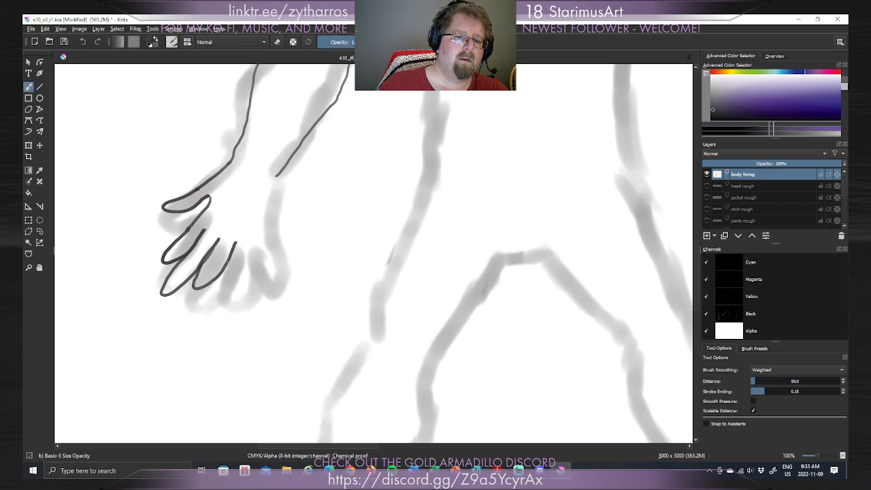
{"action": "left_click_drag", "start_coordinate": [235, 278], "coordinate": [285, 171]}
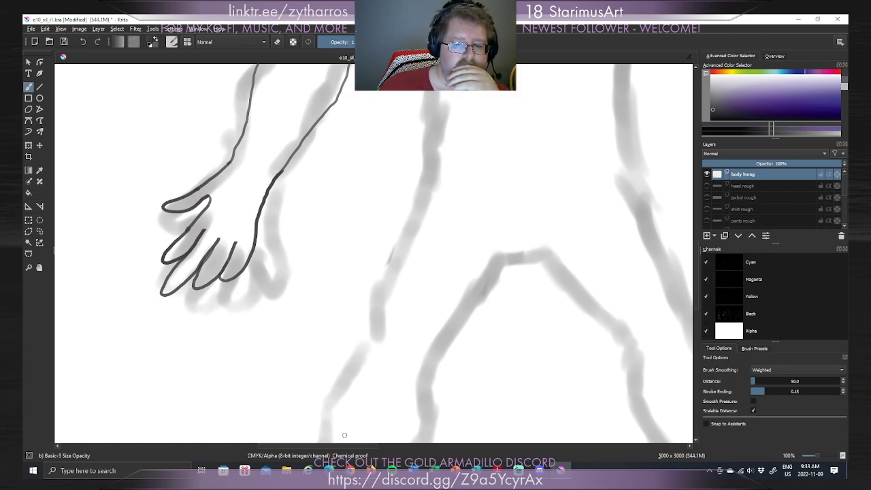
Ink the left side of the torso as one smooth curve from the armpit past the waist toward the hip.
{"action": "mouse_move", "coordinate": [347, 449]}
{"action": "left_mouse_down"}
{"action": "mouse_move", "coordinate": [393, 448]}
{"action": "mouse_move", "coordinate": [381, 442]}
{"action": "left_mouse_up"}
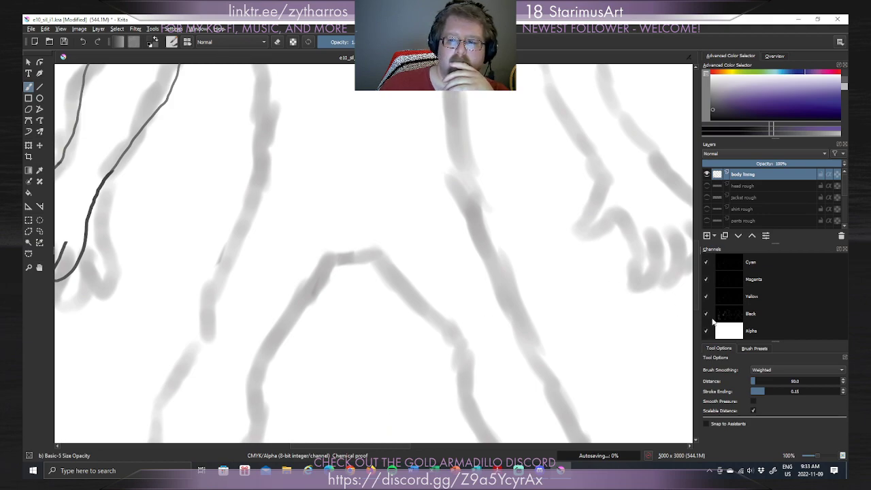
{"action": "mouse_move", "coordinate": [699, 294]}
{"action": "left_mouse_down"}
{"action": "mouse_move", "coordinate": [695, 267]}
{"action": "mouse_move", "coordinate": [685, 263]}
{"action": "left_mouse_up"}
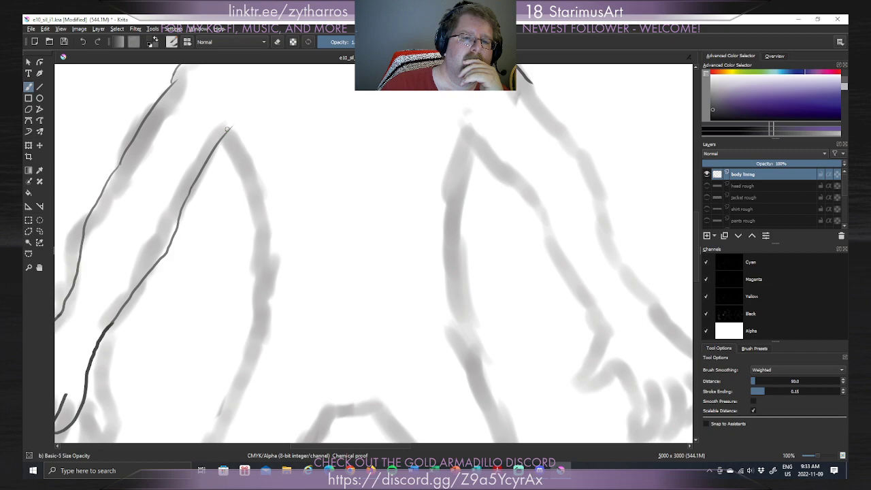
{"action": "left_click_drag", "start_coordinate": [228, 130], "coordinate": [250, 208]}
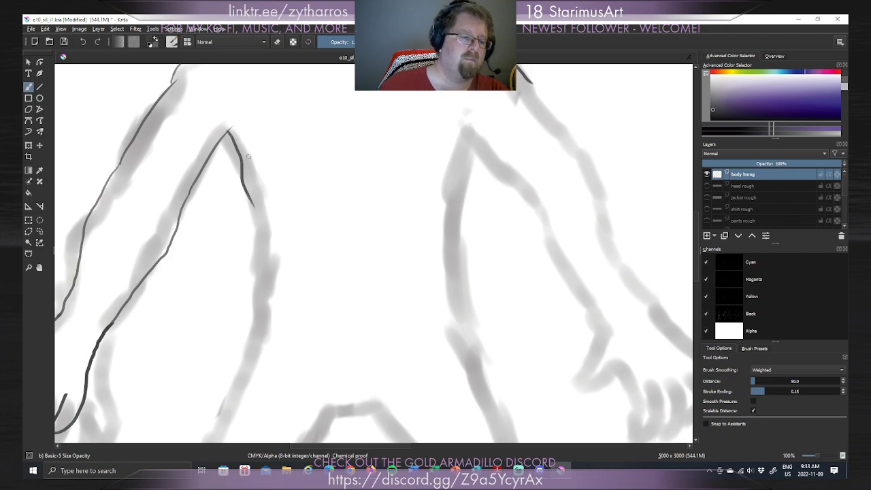
{"action": "key", "text": "ctrl+z"}
{"action": "mouse_move", "coordinate": [226, 132]}
{"action": "left_mouse_down"}
{"action": "mouse_move", "coordinate": [249, 172]}
{"action": "mouse_move", "coordinate": [253, 293]}
{"action": "left_mouse_up"}
{"action": "key", "text": "ctrl+z"}
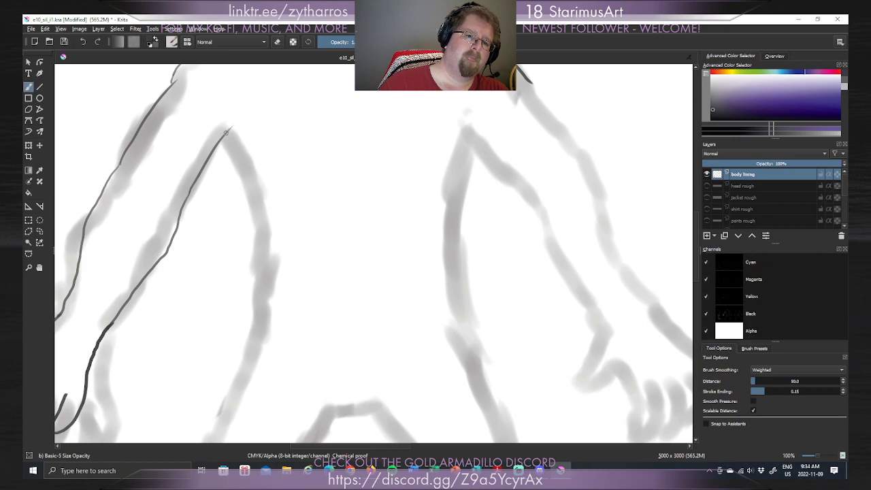
{"action": "mouse_move", "coordinate": [231, 137]}
{"action": "left_mouse_down"}
{"action": "mouse_move", "coordinate": [255, 189]}
{"action": "mouse_move", "coordinate": [251, 268]}
{"action": "mouse_move", "coordinate": [225, 351]}
{"action": "left_mouse_up"}
{"action": "key", "text": "ctrl+z"}
{"action": "mouse_move", "coordinate": [233, 138]}
{"action": "left_mouse_down"}
{"action": "mouse_move", "coordinate": [248, 154]}
{"action": "mouse_move", "coordinate": [233, 354]}
{"action": "left_mouse_up"}
{"action": "key", "text": "ctrl+z"}
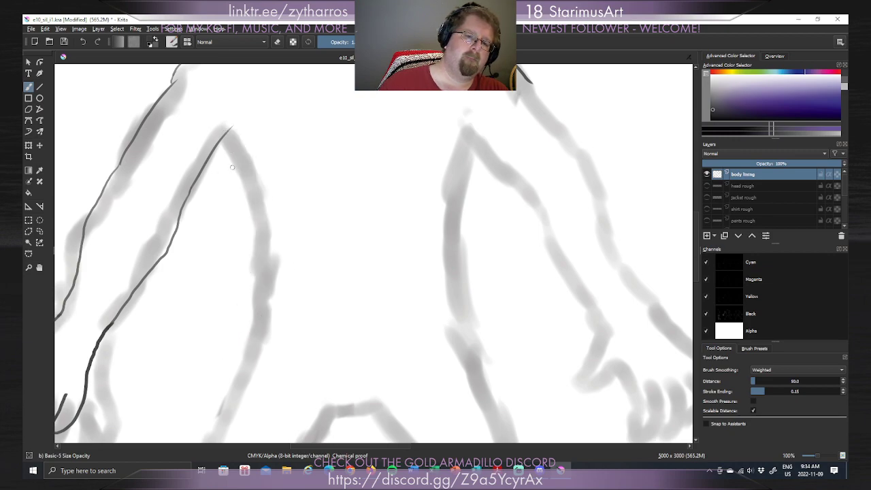
{"action": "mouse_move", "coordinate": [227, 132]}
{"action": "left_mouse_down"}
{"action": "mouse_move", "coordinate": [258, 206]}
{"action": "mouse_move", "coordinate": [249, 363]}
{"action": "left_mouse_up"}
{"action": "key", "text": "ctrl+z"}
{"action": "mouse_move", "coordinate": [227, 135]}
{"action": "left_mouse_down"}
{"action": "mouse_move", "coordinate": [241, 181]}
{"action": "mouse_move", "coordinate": [203, 392]}
{"action": "left_mouse_up"}
{"action": "key", "text": "ctrl+z"}
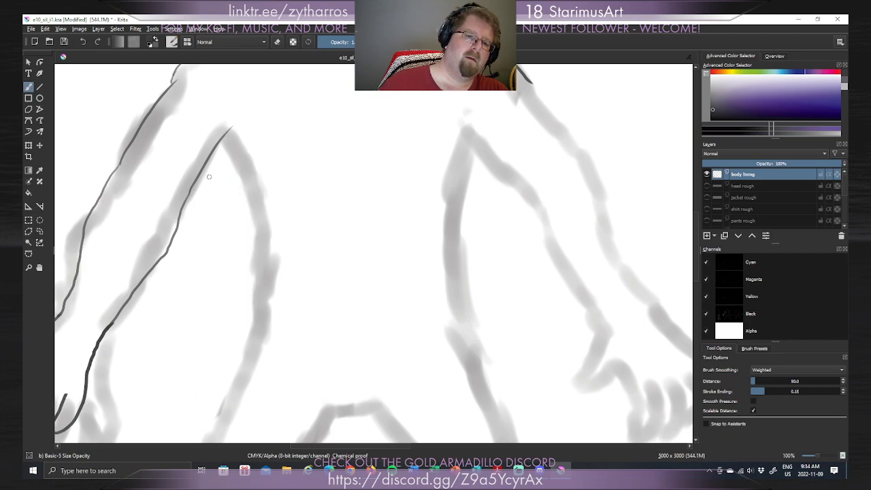
{"action": "mouse_move", "coordinate": [226, 135]}
{"action": "left_mouse_down"}
{"action": "mouse_move", "coordinate": [251, 191]}
{"action": "mouse_move", "coordinate": [254, 343]}
{"action": "left_mouse_up"}
{"action": "key", "text": "ctrl+z"}
{"action": "mouse_move", "coordinate": [228, 134]}
{"action": "left_mouse_down"}
{"action": "mouse_move", "coordinate": [253, 324]}
{"action": "mouse_move", "coordinate": [224, 391]}
{"action": "left_mouse_up"}
{"action": "key", "text": "ctrl+z"}
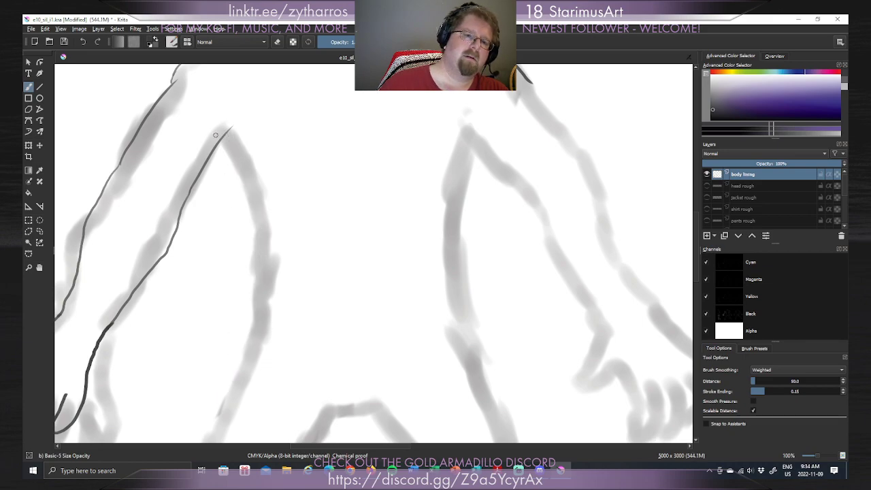
{"action": "mouse_move", "coordinate": [227, 135]}
{"action": "left_mouse_down"}
{"action": "mouse_move", "coordinate": [264, 276]}
{"action": "mouse_move", "coordinate": [239, 371]}
{"action": "left_mouse_up"}
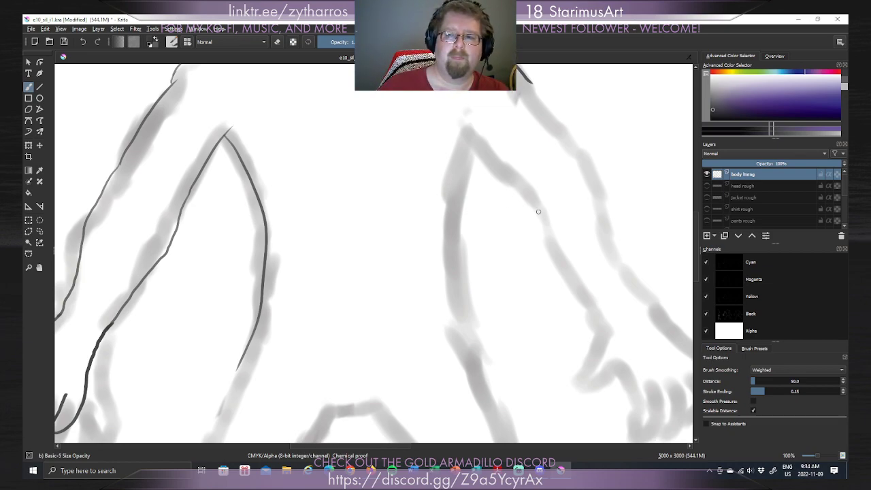
Extend the left torso line down along the hip to the top of the outer thigh.
{"action": "scroll", "coordinate": [697, 231], "scroll_direction": "down", "scroll_amount": 3}
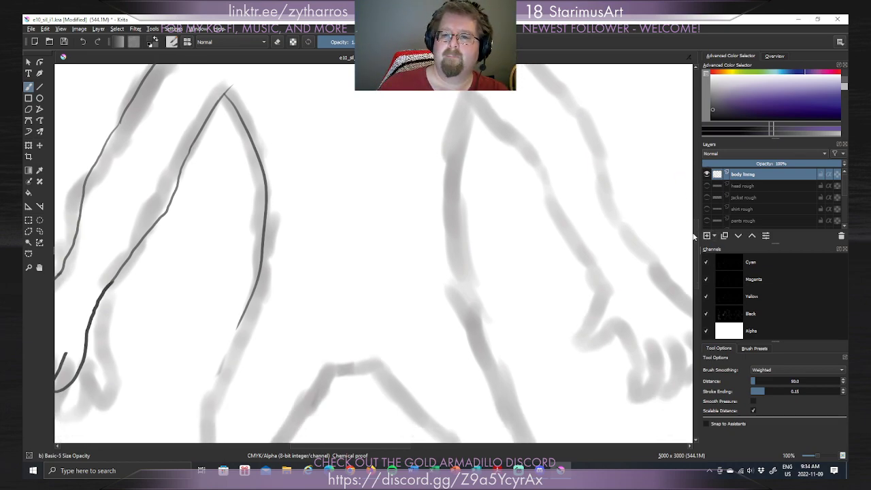
{"action": "scroll", "coordinate": [698, 235], "scroll_direction": "down", "scroll_amount": 5}
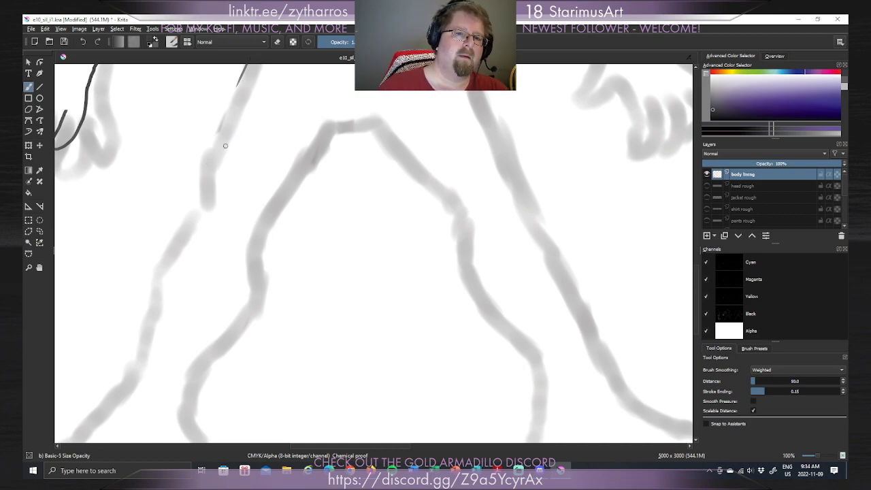
{"action": "left_click_drag", "start_coordinate": [211, 163], "coordinate": [233, 81]}
{"action": "key", "text": "ctrl+z"}
{"action": "left_click_drag", "start_coordinate": [211, 169], "coordinate": [244, 76]}
{"action": "key", "text": "ctrl+z"}
{"action": "left_click_drag", "start_coordinate": [214, 155], "coordinate": [245, 71]}
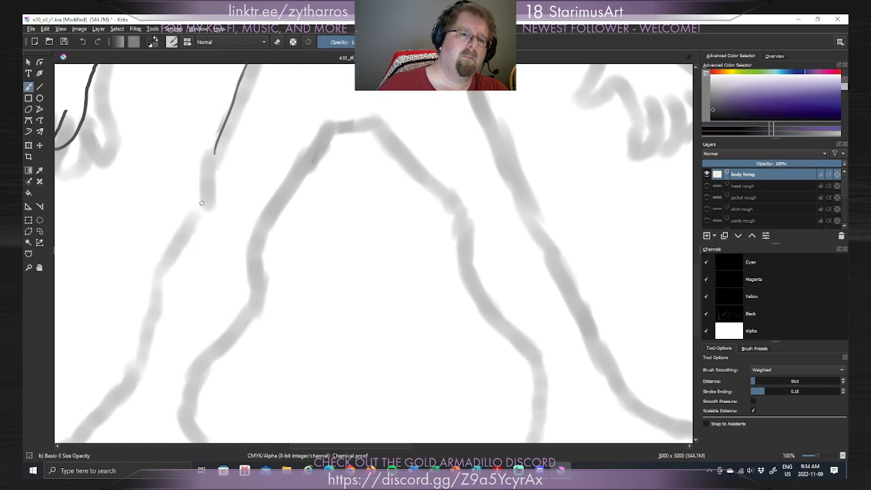
Continue the left leg's outer contour with a short stroke to the end of the upper thigh rough segment.
{"action": "left_click_drag", "start_coordinate": [203, 188], "coordinate": [211, 141]}
{"action": "key", "text": "ctrl+z"}
{"action": "left_click_drag", "start_coordinate": [207, 190], "coordinate": [215, 152]}
{"action": "key", "text": "ctrl+z"}
{"action": "left_click_drag", "start_coordinate": [204, 188], "coordinate": [215, 151]}
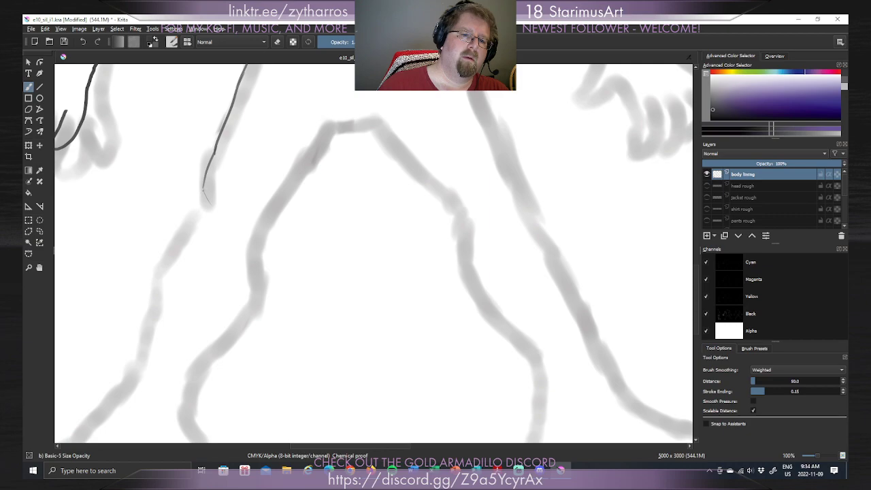
Ink the left leg's outer thigh line from the short upper-thigh stroke down to the bend at the knee.
{"action": "left_click_drag", "start_coordinate": [159, 275], "coordinate": [191, 195]}
{"action": "key", "text": "ctrl+z"}
{"action": "left_click_drag", "start_coordinate": [159, 273], "coordinate": [210, 175]}
{"action": "key", "text": "ctrl+z"}
{"action": "left_click_drag", "start_coordinate": [158, 275], "coordinate": [197, 192]}
{"action": "key", "text": "ctrl+z"}
{"action": "key", "text": "ctrl+z"}
{"action": "left_click_drag", "start_coordinate": [156, 273], "coordinate": [197, 198]}
{"action": "key", "text": "ctrl+z"}
{"action": "key", "text": "ctrl+z"}
{"action": "left_click_drag", "start_coordinate": [162, 267], "coordinate": [204, 186]}
{"action": "key", "text": "ctrl+z"}
{"action": "left_click_drag", "start_coordinate": [158, 269], "coordinate": [204, 189]}
{"action": "key", "text": "ctrl+z"}
{"action": "left_click_drag", "start_coordinate": [161, 268], "coordinate": [204, 188]}
{"action": "key", "text": "ctrl+z"}
{"action": "left_click_drag", "start_coordinate": [160, 268], "coordinate": [204, 194]}
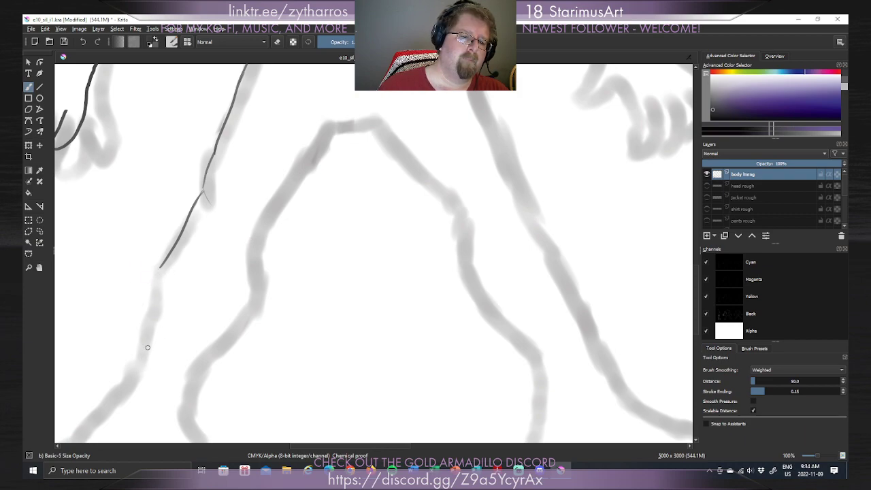
Ink the left leg's outer lower-leg line from the knee bend down toward the ankle, slightly inside the rough.
{"action": "left_click_drag", "start_coordinate": [145, 354], "coordinate": [160, 266]}
{"action": "key", "text": "ctrl+z"}
{"action": "left_click_drag", "start_coordinate": [146, 358], "coordinate": [162, 265]}
{"action": "key", "text": "ctrl+z"}
{"action": "left_click_drag", "start_coordinate": [138, 358], "coordinate": [162, 266]}
{"action": "key", "text": "ctrl+z"}
{"action": "left_click_drag", "start_coordinate": [143, 357], "coordinate": [162, 270]}
{"action": "key", "text": "ctrl+z"}
{"action": "mouse_move", "coordinate": [144, 353]}
{"action": "left_mouse_down"}
{"action": "mouse_move", "coordinate": [162, 289]}
{"action": "mouse_move", "coordinate": [161, 268]}
{"action": "left_mouse_up"}
{"action": "key", "text": "ctrl+z"}
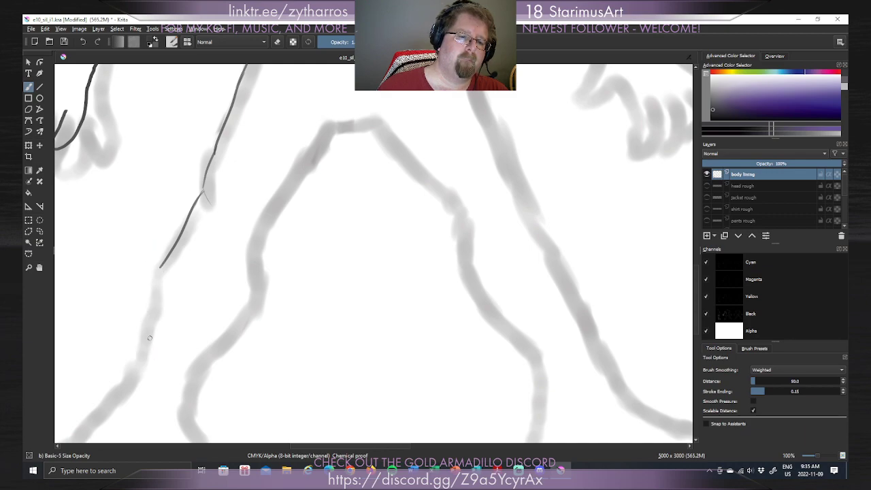
{"action": "left_click_drag", "start_coordinate": [142, 354], "coordinate": [160, 265]}
{"action": "key", "text": "ctrl+z"}
{"action": "left_click_drag", "start_coordinate": [143, 352], "coordinate": [161, 265]}
{"action": "key", "text": "ctrl+z"}
{"action": "left_click_drag", "start_coordinate": [146, 340], "coordinate": [163, 276]}
{"action": "key", "text": "ctrl+z"}
{"action": "left_click_drag", "start_coordinate": [144, 344], "coordinate": [161, 265]}
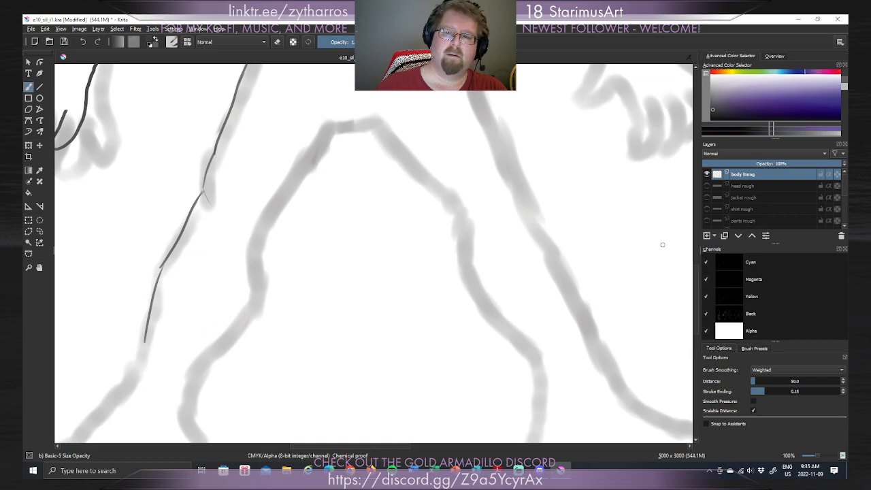
Extend the left leg's outer line from the lower end of the inked stroke down to the ankle.
{"action": "scroll", "coordinate": [694, 297], "scroll_direction": "down", "scroll_amount": 1}
{"action": "scroll", "coordinate": [695, 297], "scroll_direction": "down", "scroll_amount": 2}
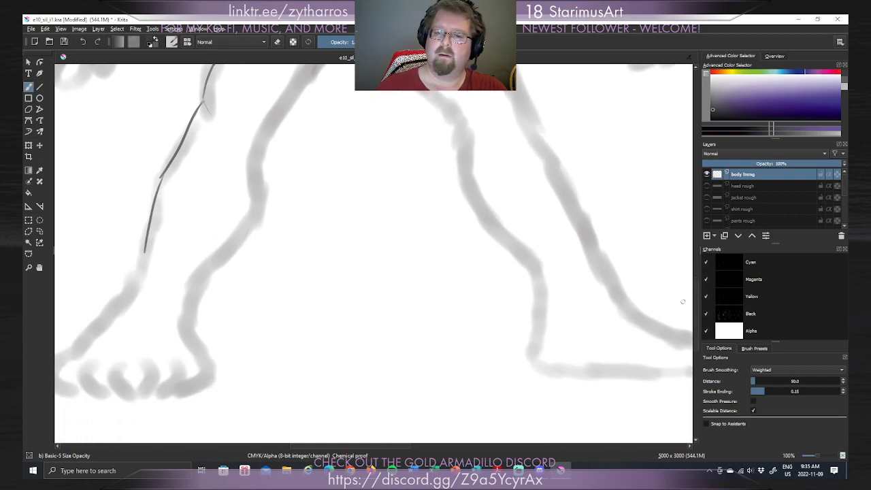
{"action": "scroll", "coordinate": [247, 272], "scroll_direction": "left", "scroll_amount": 4}
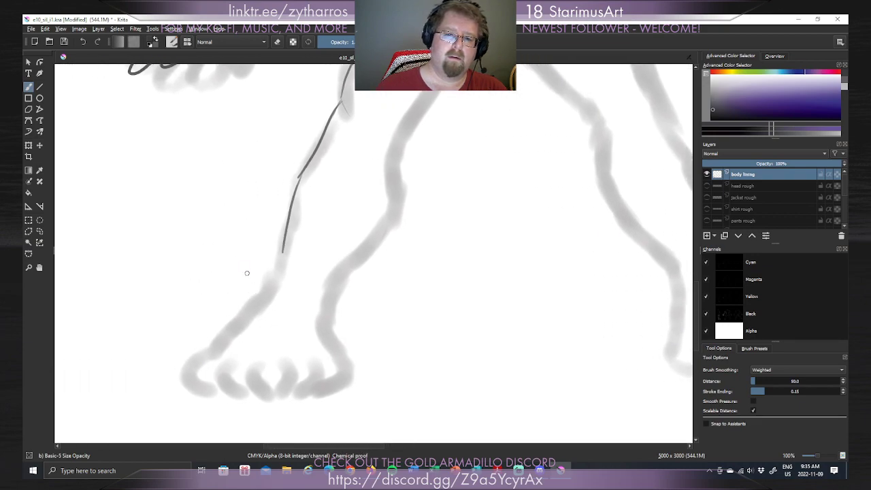
{"action": "left_click_drag", "start_coordinate": [285, 249], "coordinate": [274, 289]}
{"action": "key", "text": "ctrl+z"}
{"action": "key", "text": "ctrl+shift+z"}
{"action": "key", "text": "ctrl+z"}
{"action": "key", "text": "ctrl+z"}
{"action": "left_click_drag", "start_coordinate": [280, 253], "coordinate": [271, 299]}
{"action": "key", "text": "ctrl+z"}
{"action": "key", "text": "ctrl+z"}
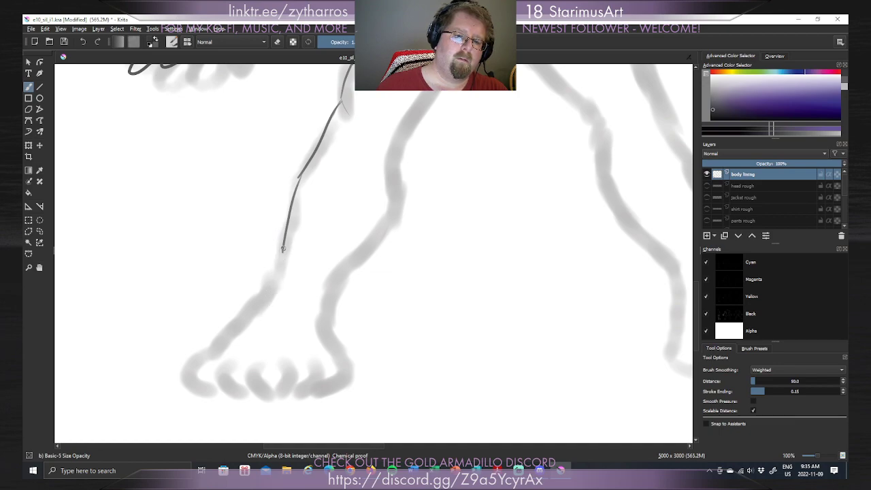
{"action": "key", "text": "ctrl+z"}
{"action": "left_click_drag", "start_coordinate": [283, 252], "coordinate": [268, 298]}
{"action": "key", "text": "ctrl+z"}
{"action": "left_click_drag", "start_coordinate": [283, 249], "coordinate": [276, 280]}
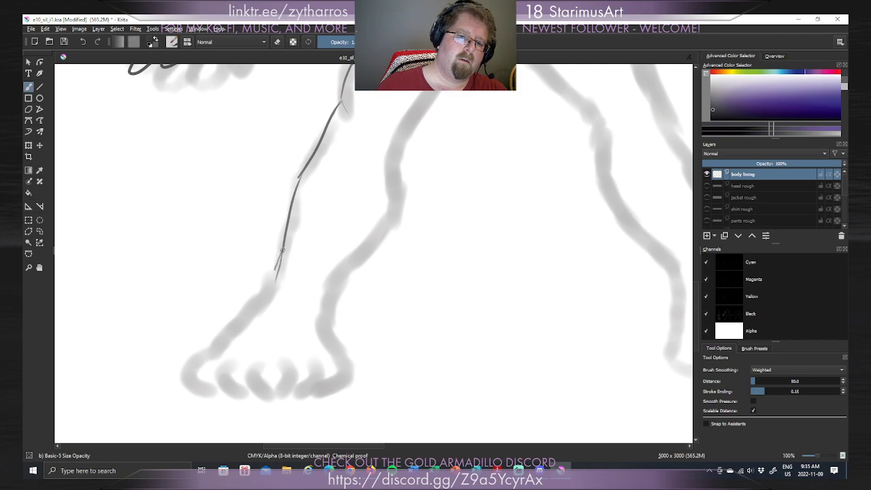
Ink the left foot's outer contour from the ankle down the instep and around the underside of the outermost toe.
{"action": "mouse_move", "coordinate": [282, 250]}
{"action": "left_mouse_down"}
{"action": "mouse_move", "coordinate": [267, 298]}
{"action": "mouse_move", "coordinate": [227, 333]}
{"action": "left_mouse_up"}
{"action": "key", "text": "ctrl+z"}
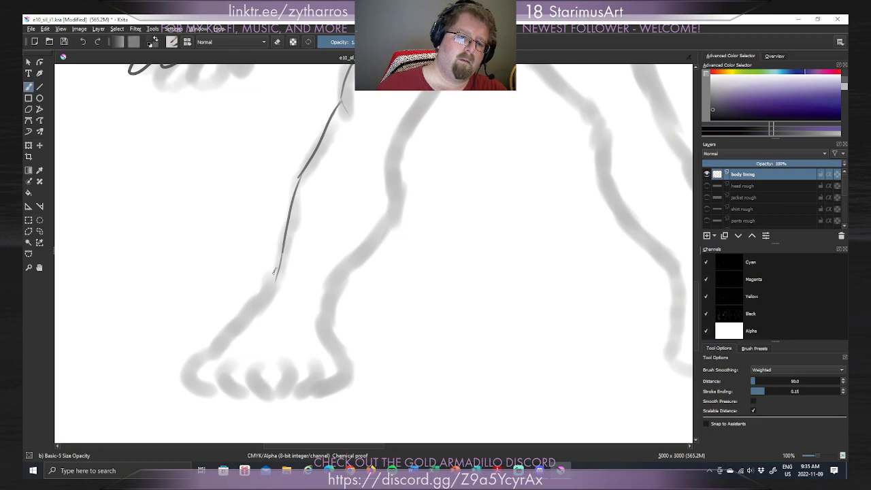
{"action": "mouse_move", "coordinate": [277, 276]}
{"action": "left_mouse_down"}
{"action": "mouse_move", "coordinate": [265, 301]}
{"action": "mouse_move", "coordinate": [190, 364]}
{"action": "mouse_move", "coordinate": [207, 388]}
{"action": "mouse_move", "coordinate": [227, 390]}
{"action": "mouse_move", "coordinate": [225, 381]}
{"action": "mouse_move", "coordinate": [248, 391]}
{"action": "left_mouse_up"}
{"action": "key", "text": "ctrl+z"}
Try to ink the curved outline of the second toe beside the left foot's outermost toe.
{"action": "mouse_move", "coordinate": [223, 362]}
{"action": "left_mouse_down"}
{"action": "mouse_move", "coordinate": [224, 374]}
{"action": "mouse_move", "coordinate": [252, 394]}
{"action": "left_mouse_up"}
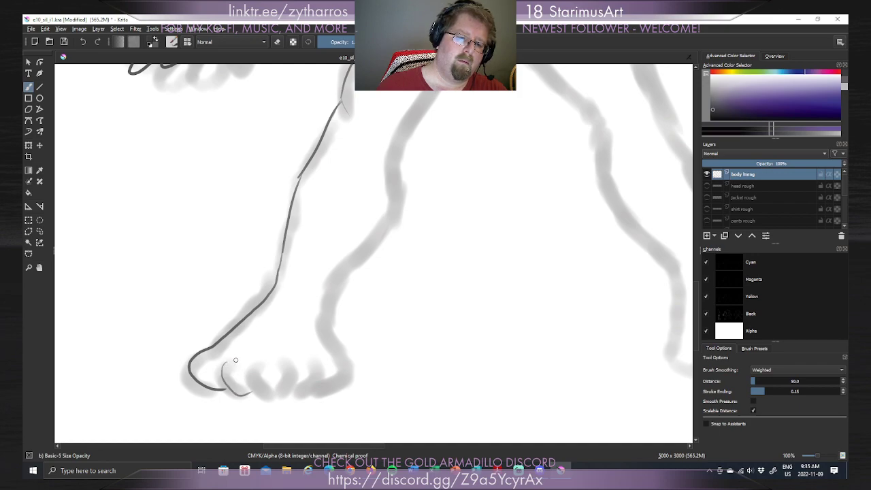
{"action": "key", "text": "ctrl+z"}
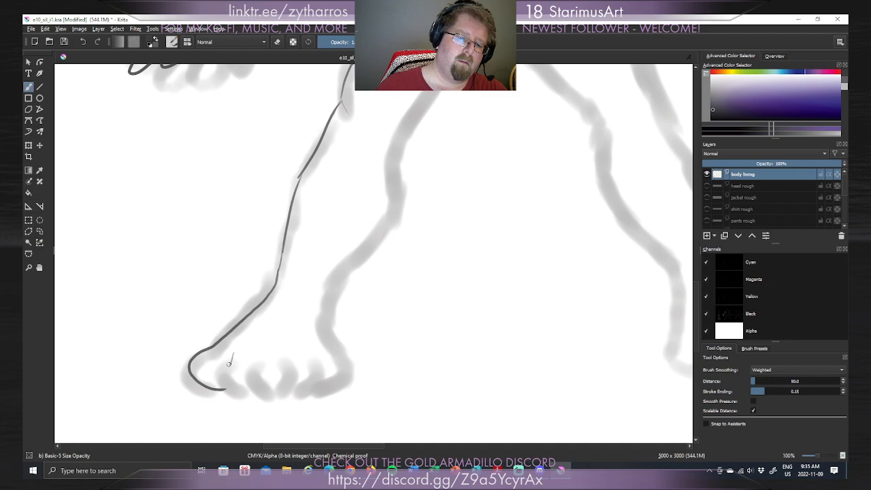
{"action": "mouse_move", "coordinate": [228, 365]}
{"action": "left_mouse_down"}
{"action": "mouse_move", "coordinate": [225, 388]}
{"action": "mouse_move", "coordinate": [241, 391]}
{"action": "mouse_move", "coordinate": [247, 371]}
{"action": "mouse_move", "coordinate": [246, 386]}
{"action": "mouse_move", "coordinate": [264, 395]}
{"action": "mouse_move", "coordinate": [283, 388]}
{"action": "mouse_move", "coordinate": [280, 373]}
{"action": "mouse_move", "coordinate": [248, 381]}
{"action": "mouse_move", "coordinate": [255, 395]}
{"action": "mouse_move", "coordinate": [273, 395]}
{"action": "mouse_move", "coordinate": [283, 385]}
{"action": "mouse_move", "coordinate": [273, 369]}
{"action": "mouse_move", "coordinate": [246, 377]}
{"action": "mouse_move", "coordinate": [248, 390]}
{"action": "mouse_move", "coordinate": [256, 388]}
{"action": "mouse_move", "coordinate": [247, 382]}
{"action": "mouse_move", "coordinate": [262, 398]}
{"action": "left_mouse_up"}
{"action": "key", "text": "ctrl+z"}
{"action": "key", "text": "ctrl+z"}
{"action": "key", "text": "ctrl+z"}
{"action": "key", "text": "ctrl+z"}
{"action": "key", "text": "ctrl+z"}
{"action": "mouse_move", "coordinate": [229, 372]}
{"action": "left_mouse_down"}
{"action": "mouse_move", "coordinate": [225, 384]}
{"action": "mouse_move", "coordinate": [244, 398]}
{"action": "left_mouse_up"}
{"action": "key", "text": "ctrl+z"}
{"action": "mouse_move", "coordinate": [225, 368]}
{"action": "left_mouse_down"}
{"action": "mouse_move", "coordinate": [234, 392]}
{"action": "mouse_move", "coordinate": [249, 396]}
{"action": "left_mouse_up"}
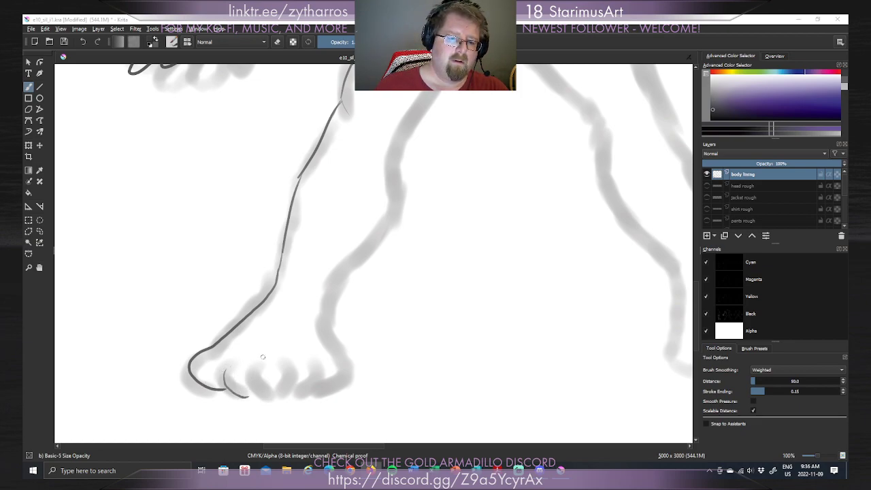
{"action": "key", "text": "ctrl+z"}
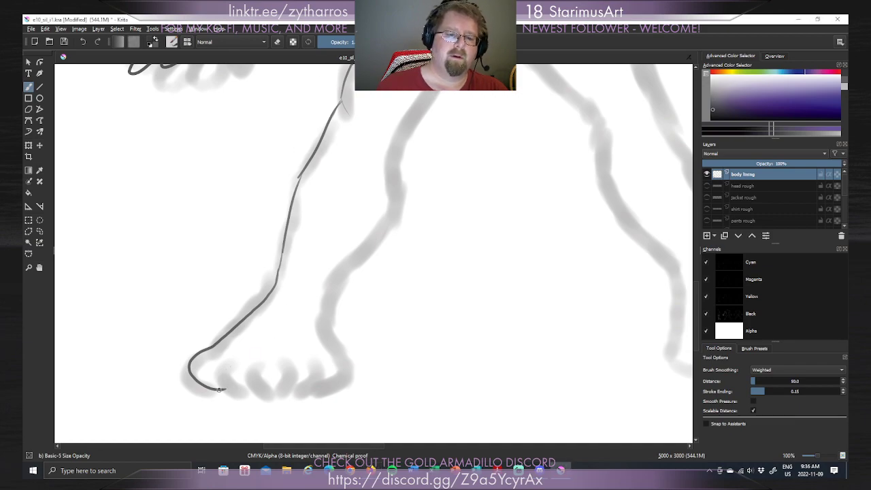
{"action": "mouse_move", "coordinate": [226, 368]}
{"action": "left_mouse_down"}
{"action": "mouse_move", "coordinate": [223, 387]}
{"action": "mouse_move", "coordinate": [247, 400]}
{"action": "left_mouse_up"}
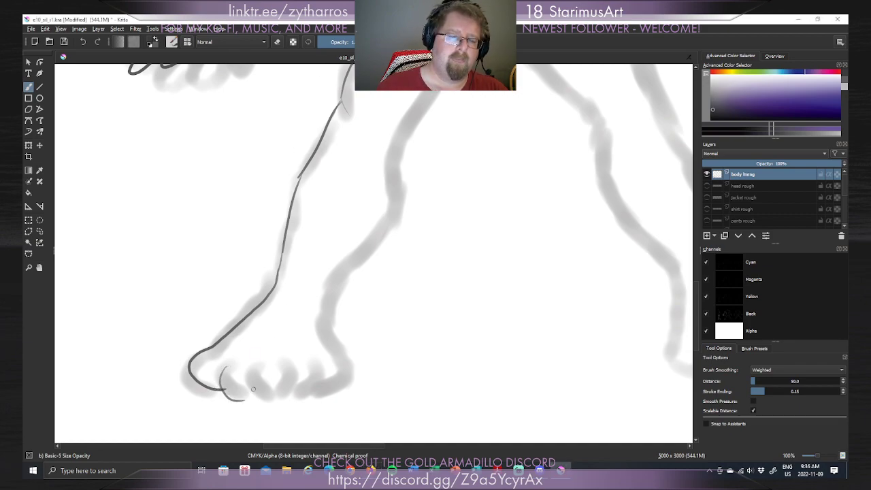
{"action": "key", "text": "ctrl+z"}
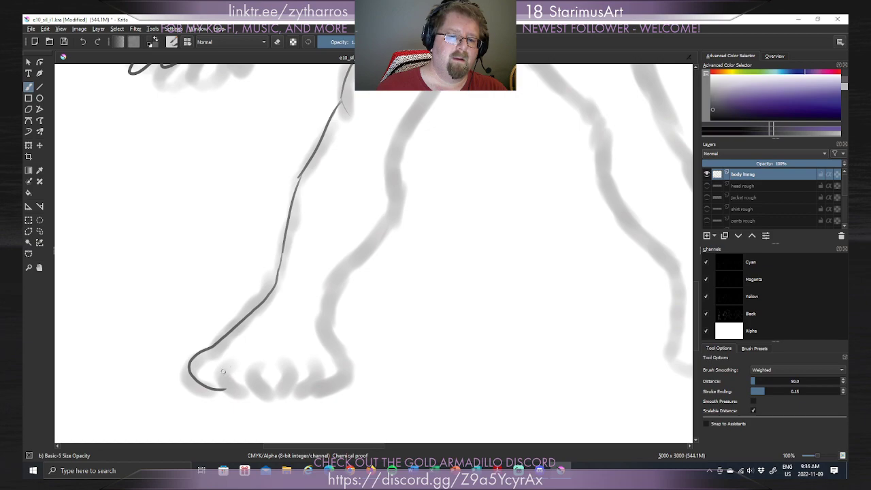
{"action": "left_click_drag", "start_coordinate": [228, 368], "coordinate": [247, 389]}
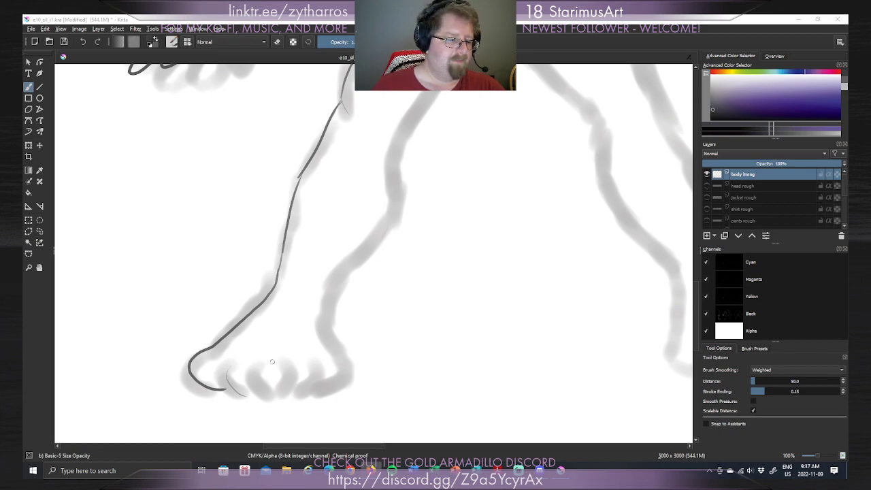
{"action": "key", "text": "ctrl+z"}
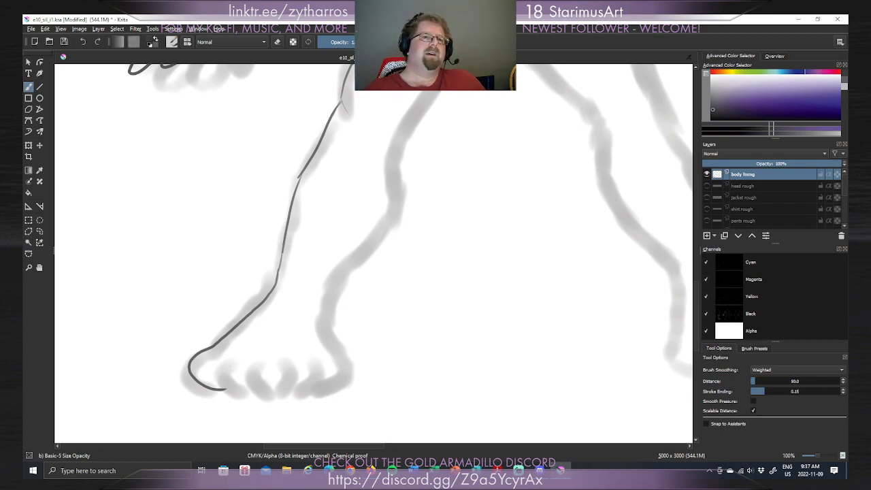
Save the drawing with the new leg and foot line art.
{"action": "left_click", "coordinate": [63, 42]}
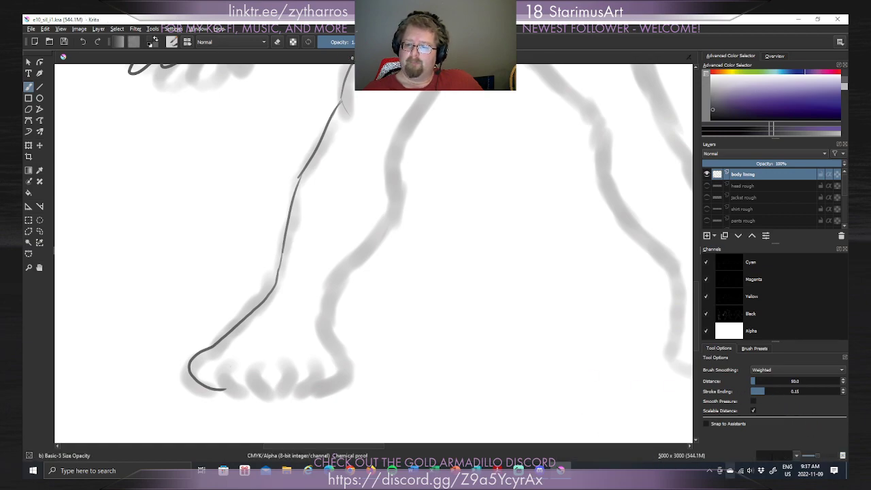
Hide the body lining layer and show the head rough, jacket rough, shirt rough and pants rough layers.
{"action": "left_click_drag", "start_coordinate": [819, 458], "coordinate": [811, 458]}
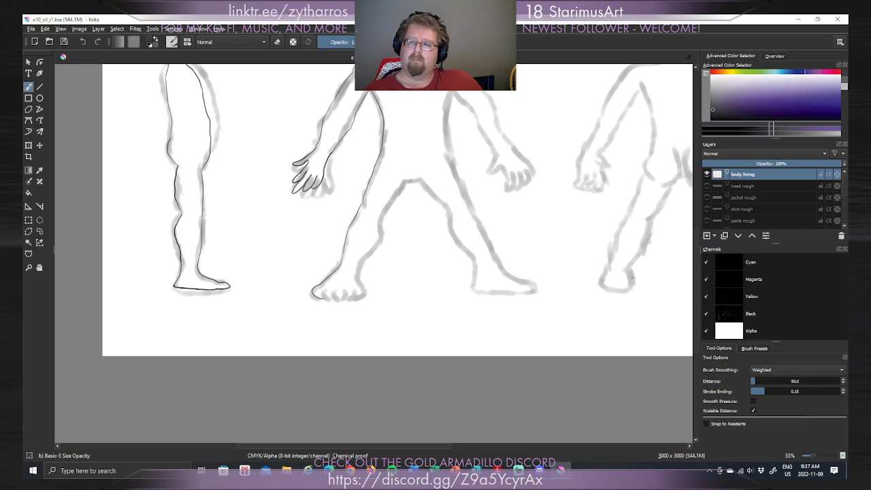
{"action": "scroll", "coordinate": [695, 276], "scroll_direction": "up", "scroll_amount": 4}
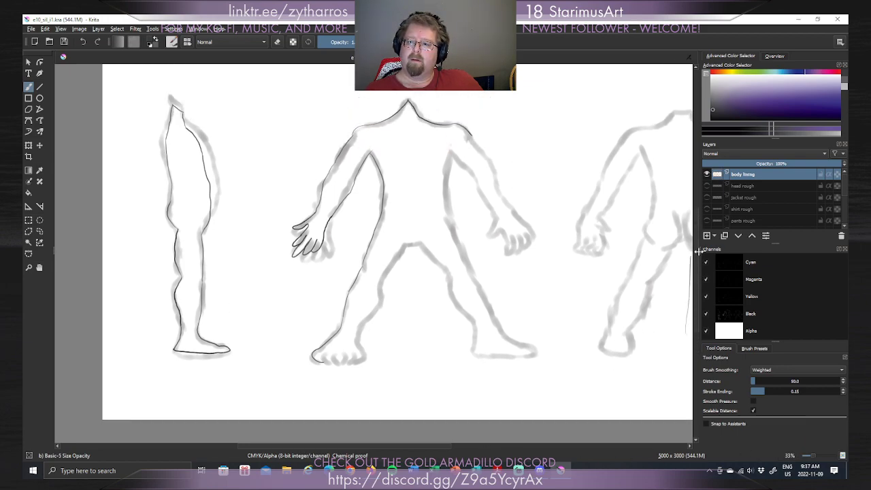
{"action": "left_click", "coordinate": [707, 185]}
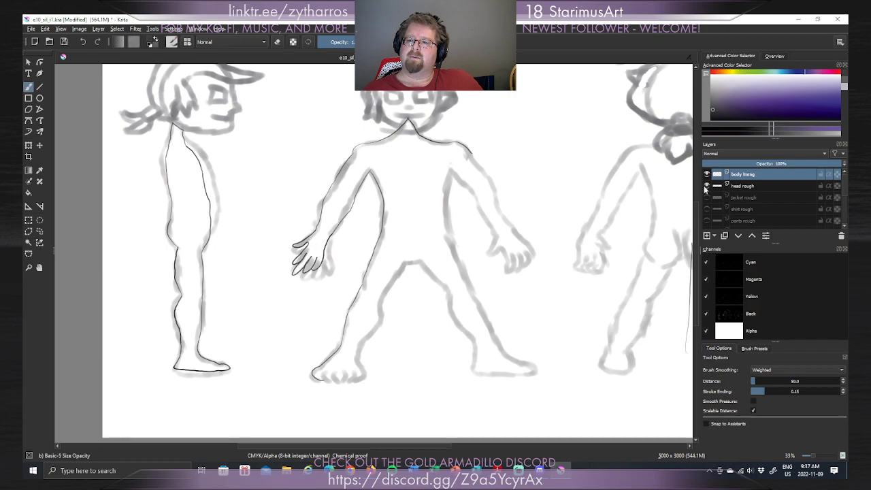
{"action": "left_click", "coordinate": [706, 185]}
{"action": "left_click", "coordinate": [706, 174]}
{"action": "left_click", "coordinate": [706, 174]}
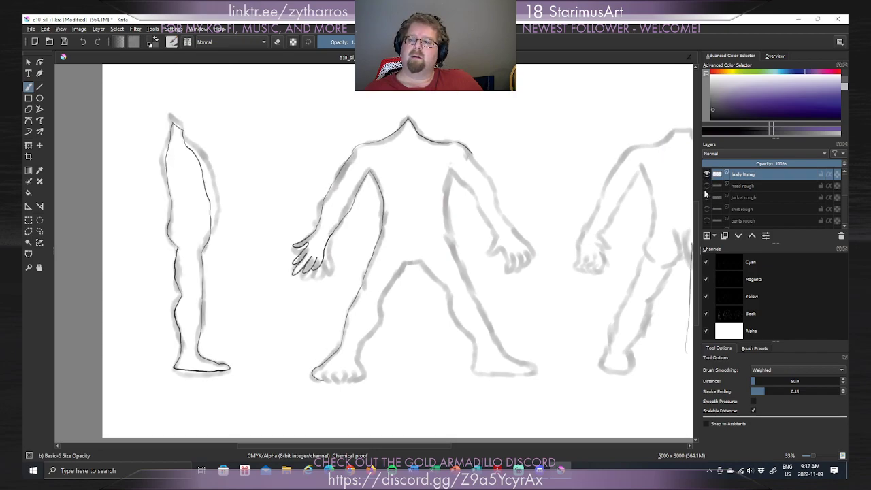
{"action": "left_click", "coordinate": [707, 184]}
{"action": "left_click", "coordinate": [706, 174]}
{"action": "left_click", "coordinate": [706, 197]}
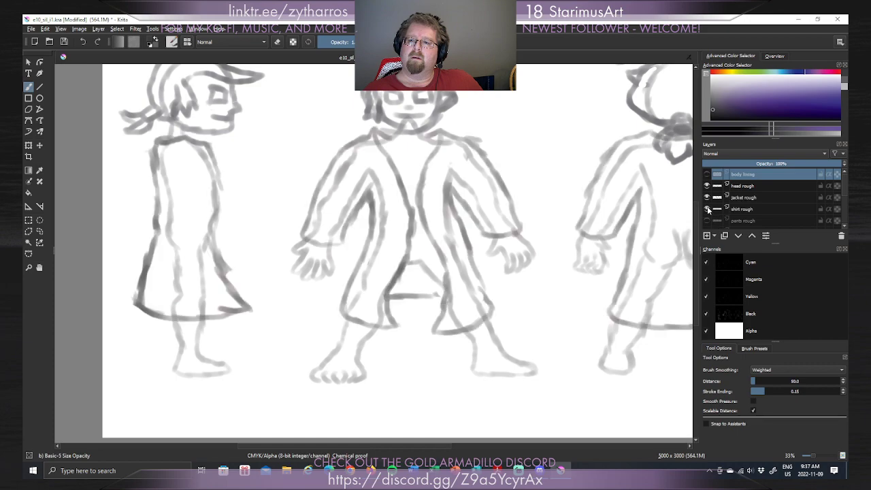
{"action": "left_click", "coordinate": [706, 208]}
{"action": "left_click", "coordinate": [707, 221]}
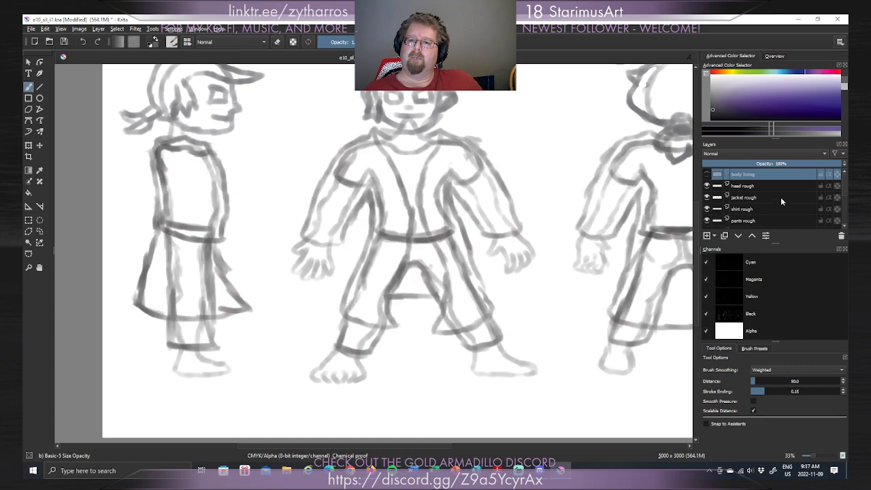
Show the bodysuit rough and shoes rough layers over the body rough.
{"action": "right_click", "coordinate": [845, 185]}
{"action": "left_click", "coordinate": [795, 264]}
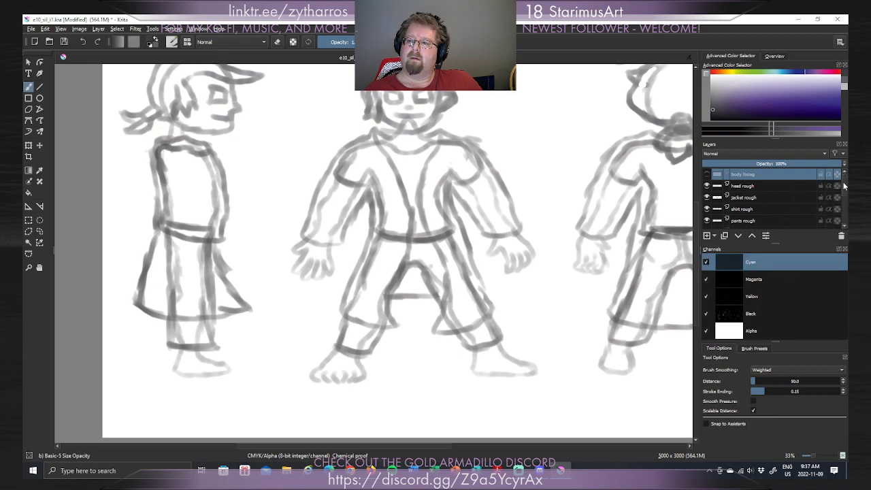
{"action": "scroll", "coordinate": [844, 185], "scroll_direction": "down", "scroll_amount": 1}
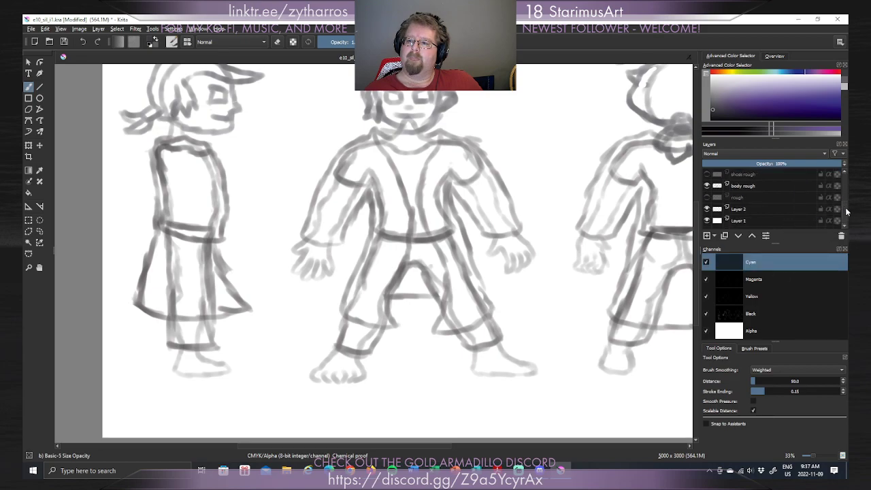
{"action": "scroll", "coordinate": [844, 185], "scroll_direction": "down", "scroll_amount": 3}
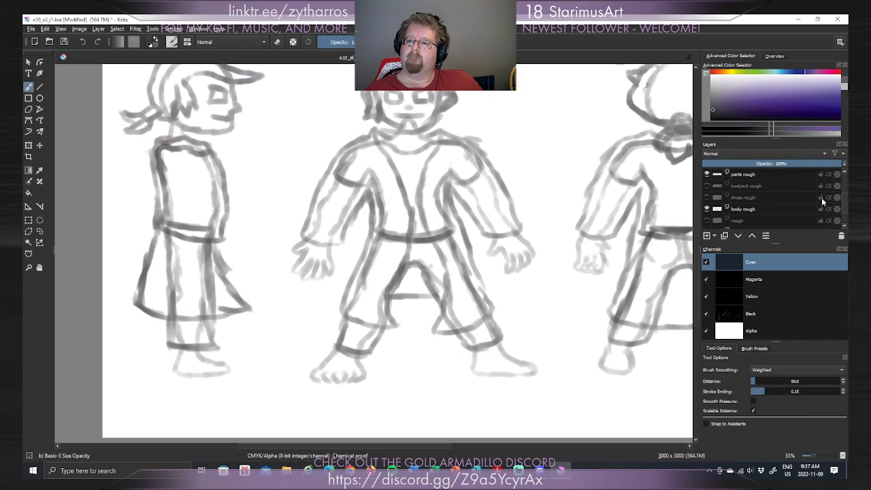
{"action": "left_click", "coordinate": [707, 186]}
{"action": "left_click", "coordinate": [706, 198]}
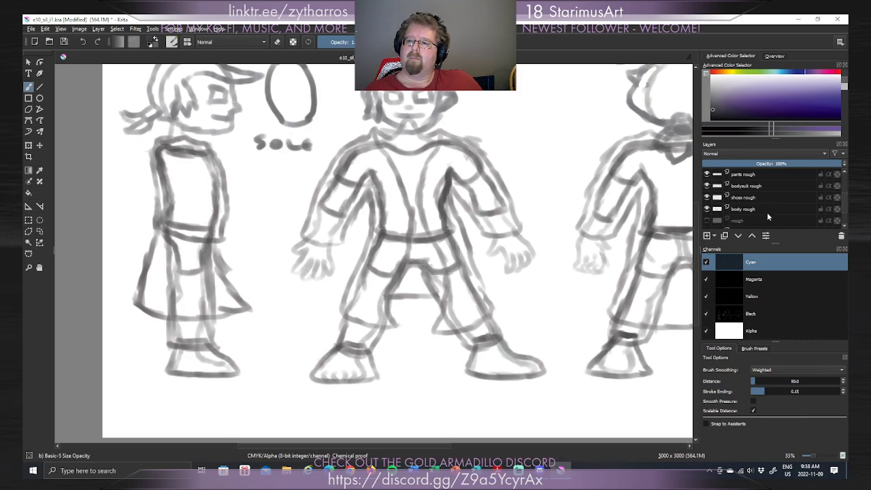
Save the drawing with all the head and clothing rough layers shown.
{"action": "right_click", "coordinate": [439, 445]}
{"action": "left_click", "coordinate": [390, 446]}
{"action": "left_click_drag", "start_coordinate": [384, 444], "coordinate": [414, 445]}
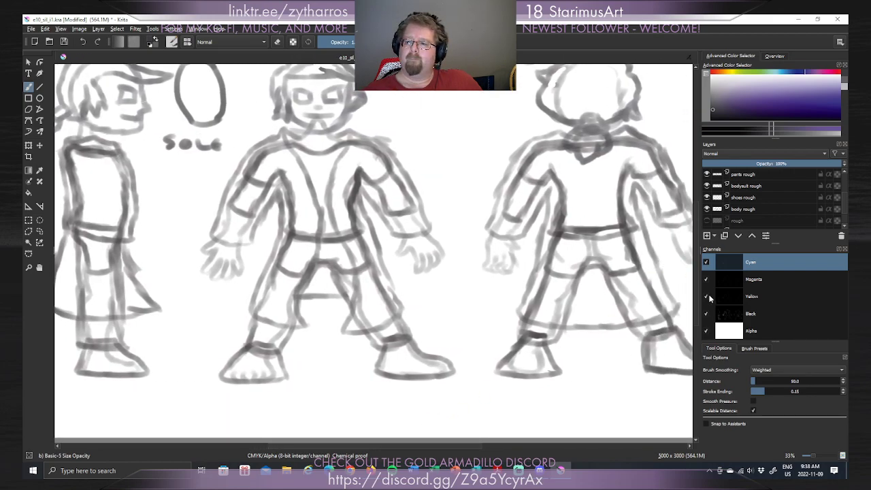
{"action": "scroll", "coordinate": [696, 299], "scroll_direction": "up", "scroll_amount": 2}
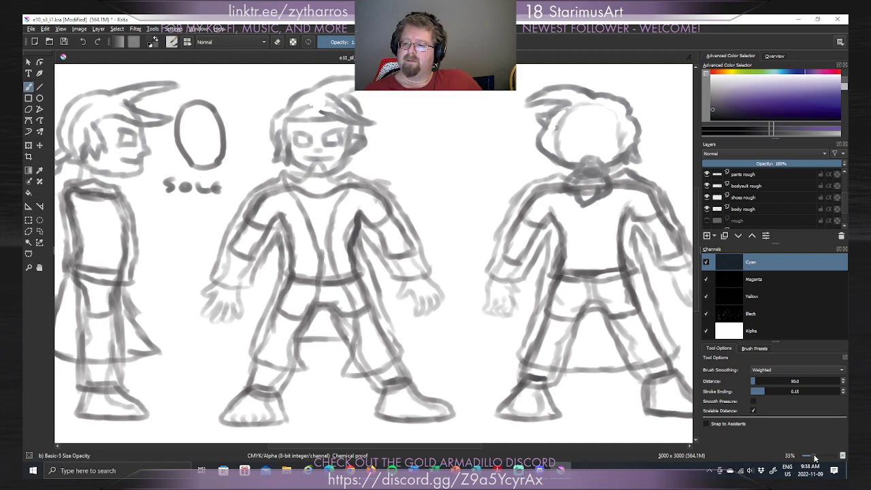
{"action": "left_click_drag", "start_coordinate": [814, 459], "coordinate": [813, 435]}
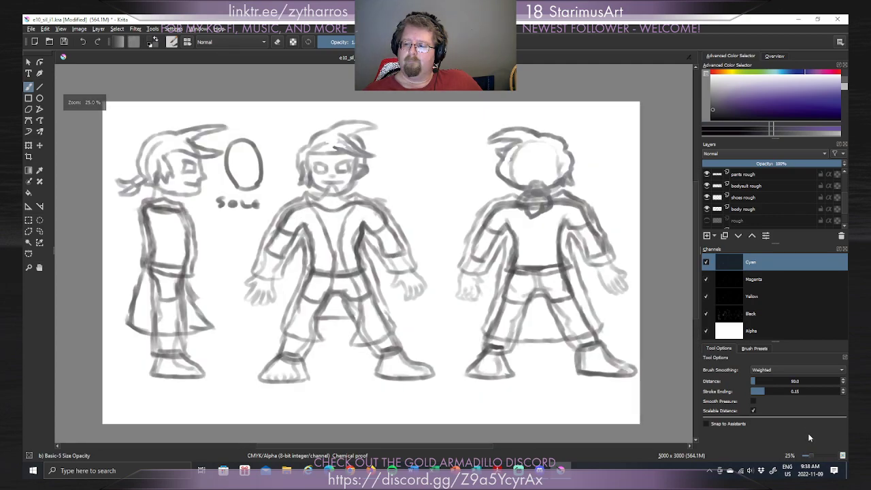
{"action": "left_click", "coordinate": [65, 42]}
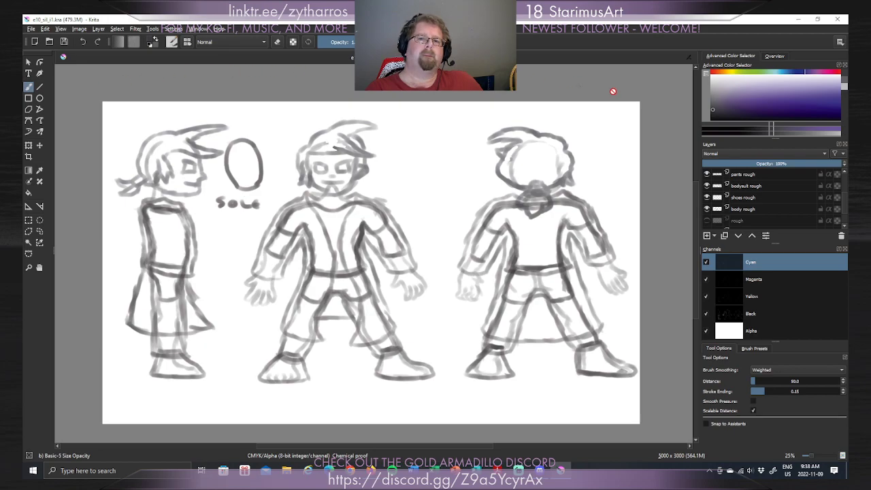
Select the body rough layer and show the original rough layer beneath it.
{"action": "left_click", "coordinate": [760, 218]}
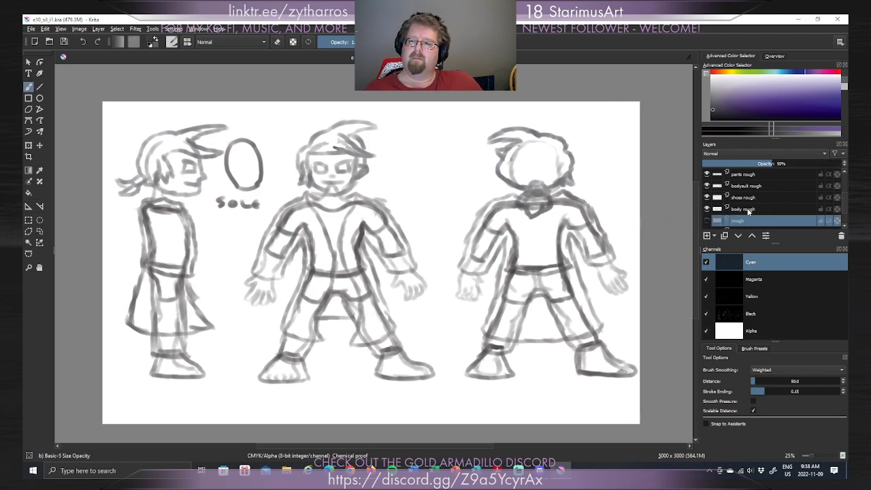
{"action": "left_click", "coordinate": [747, 211]}
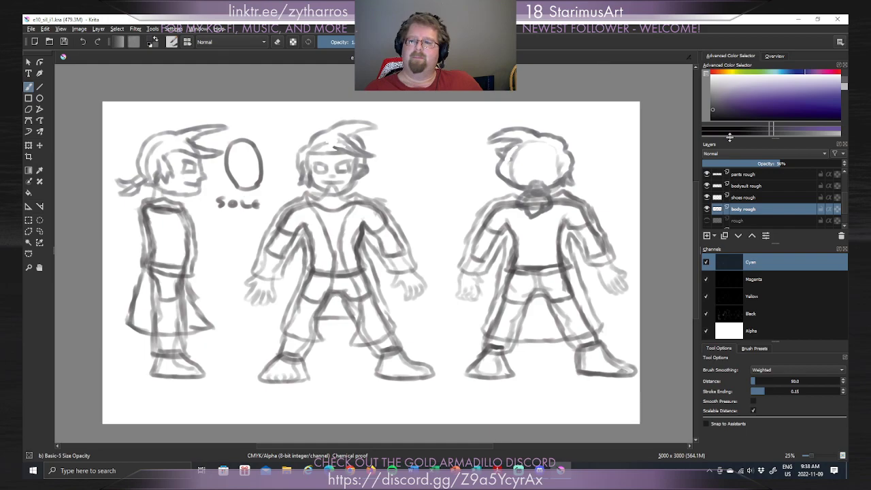
{"action": "left_click", "coordinate": [708, 220]}
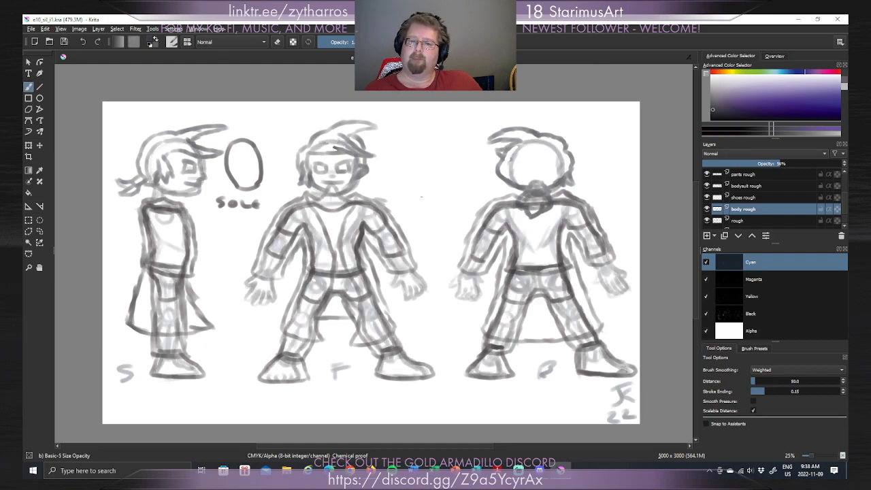